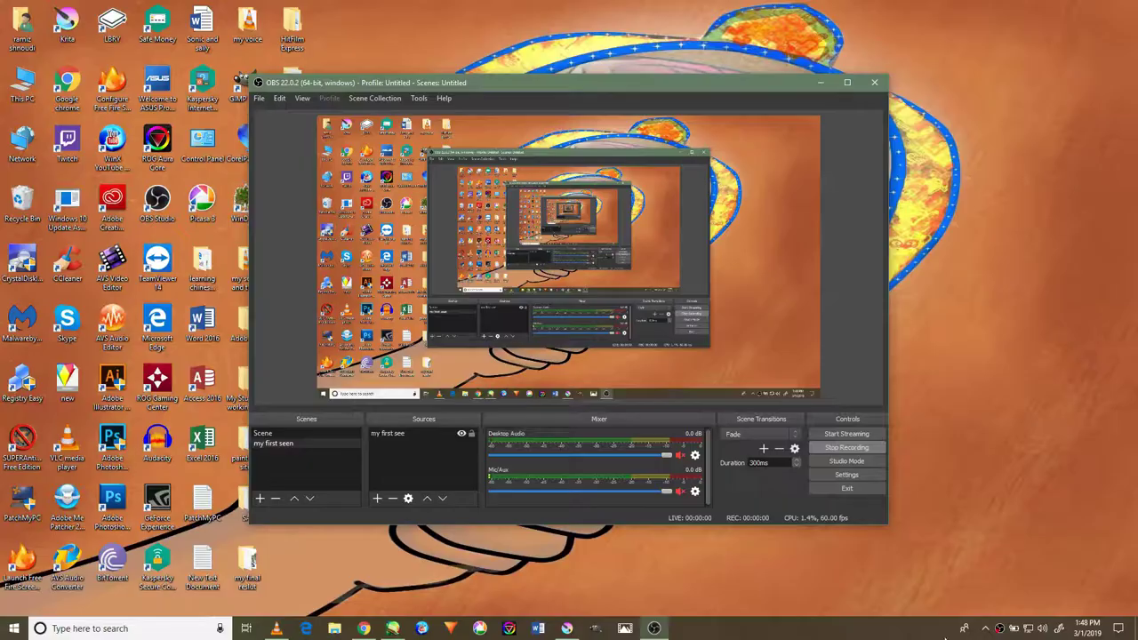
Stop VLC playback from its tray menu and bring the Krita window to the front
click(999, 628)
right_click(978, 587)
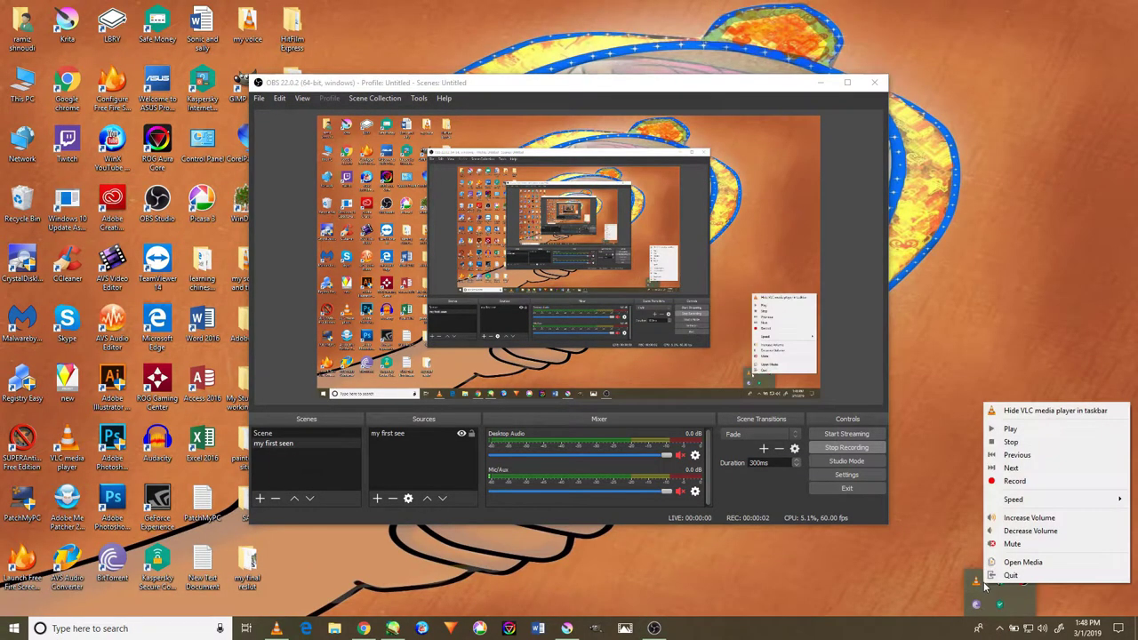
click(998, 450)
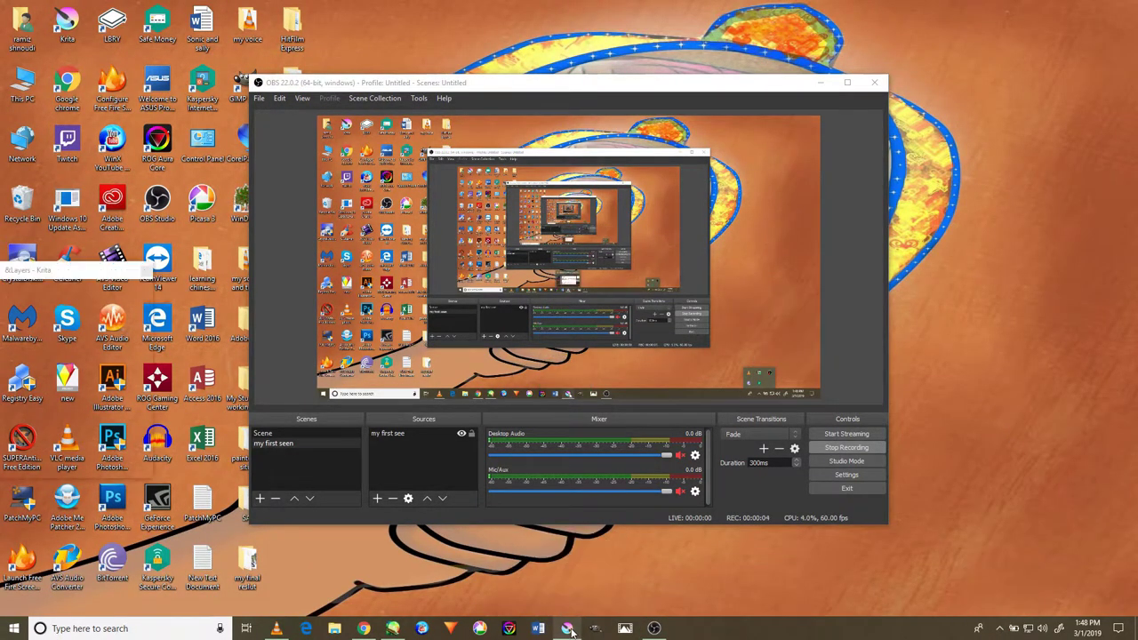
click(566, 629)
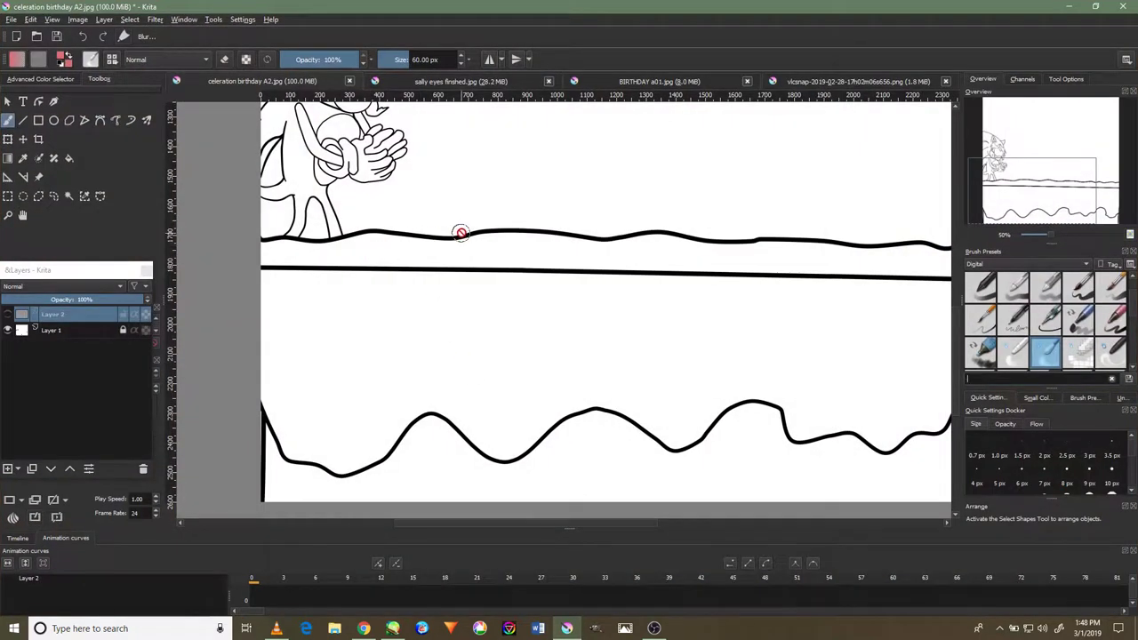
Show the orange sky layer (Layer 2), zoom out, and pan over to the sky area
click(8, 313)
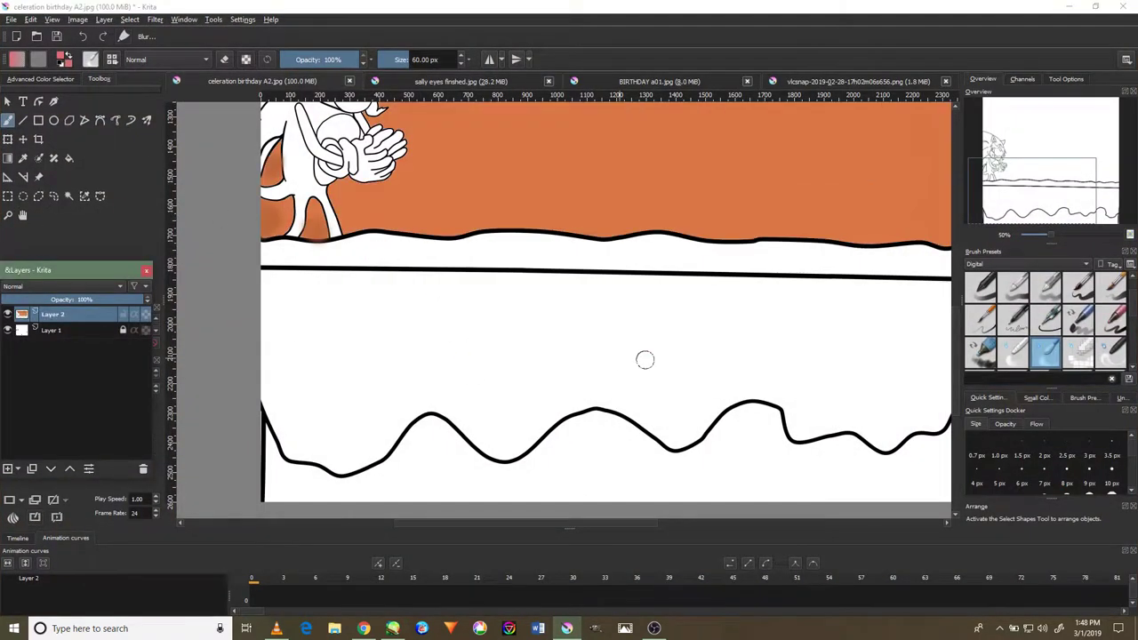
key(minus)
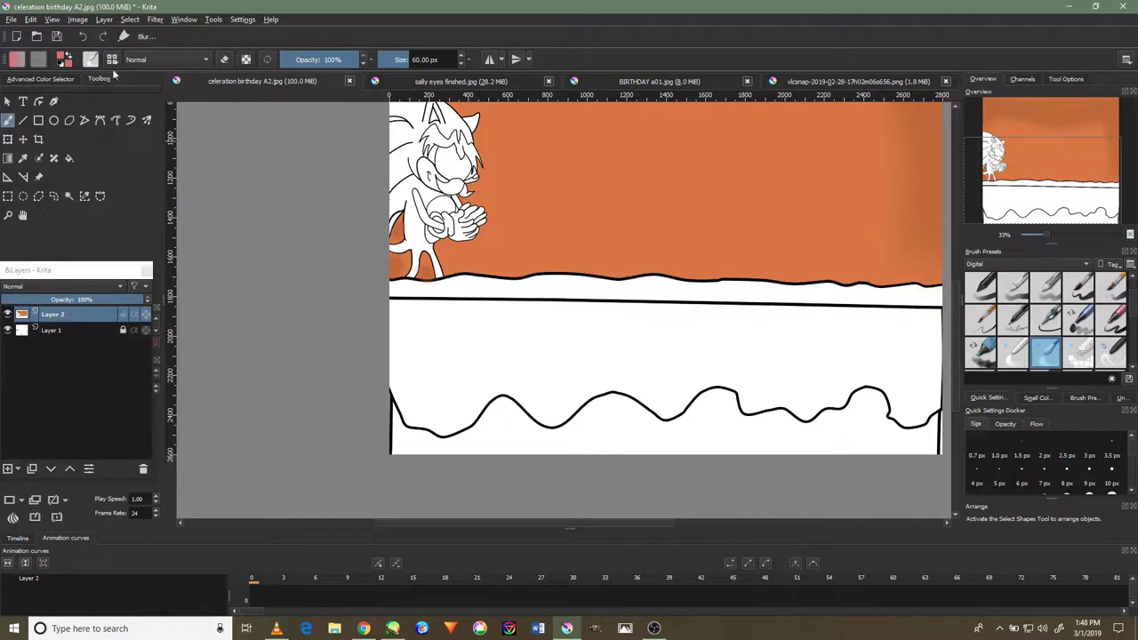
click(23, 215)
mouse_move(716, 274)
mouse_down()
mouse_move(529, 427)
mouse_move(620, 429)
mouse_up()
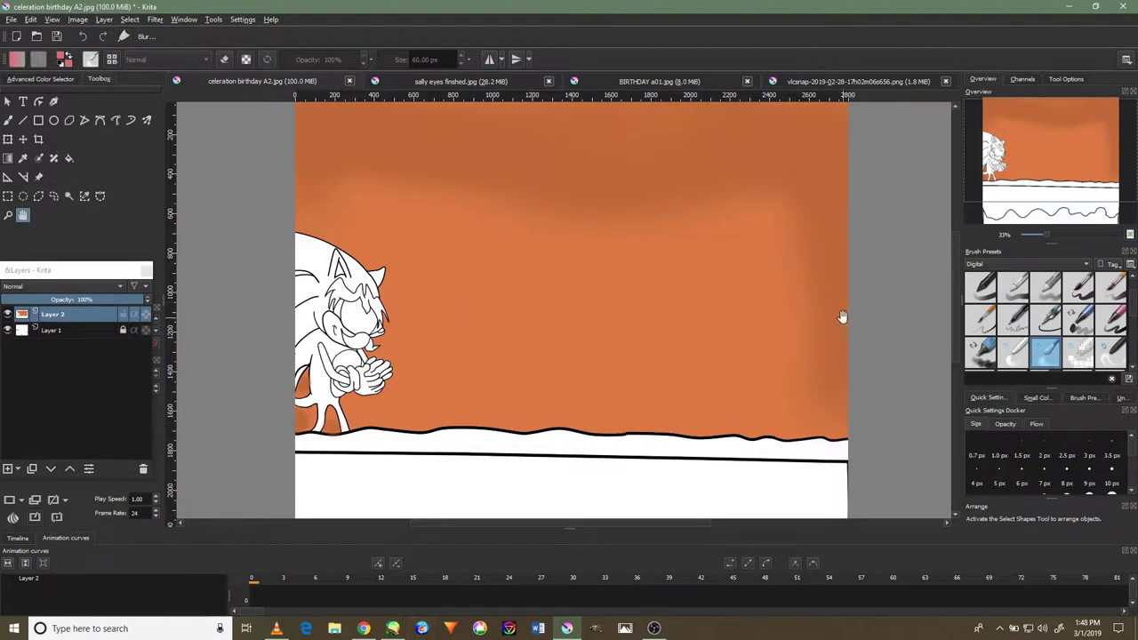
click(7, 121)
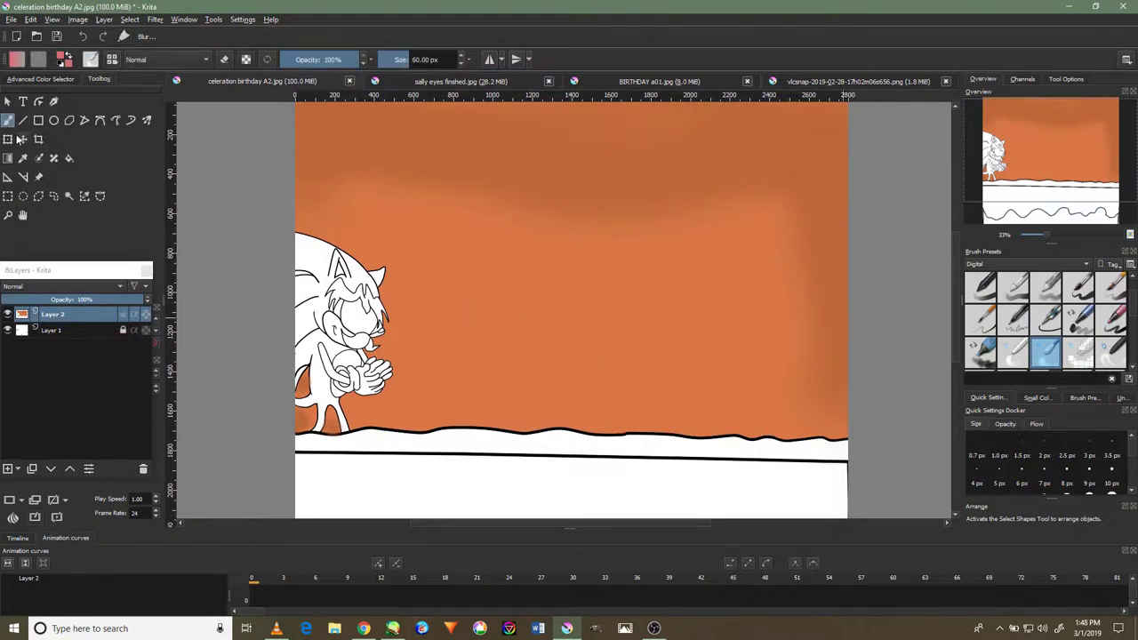
scroll(743, 283, up, 1)
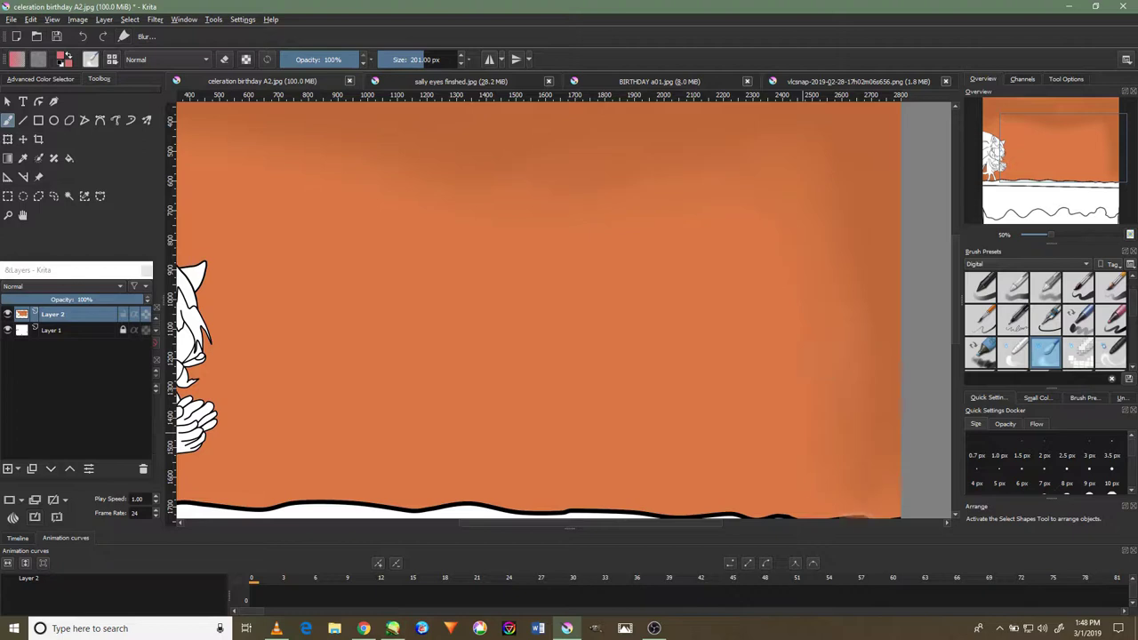
Dab soft paint near the sky's bottom, undo it, and pan to Sonic and the ground
click(833, 506)
click(83, 37)
drag(633, 329, 549, 231)
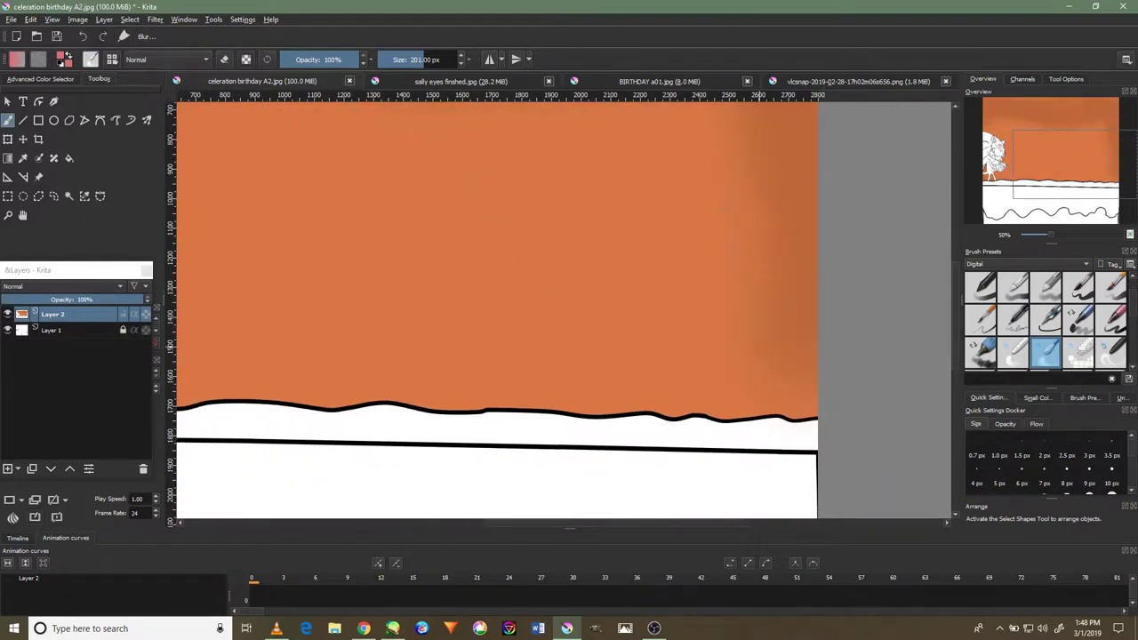
drag(719, 222, 758, 382)
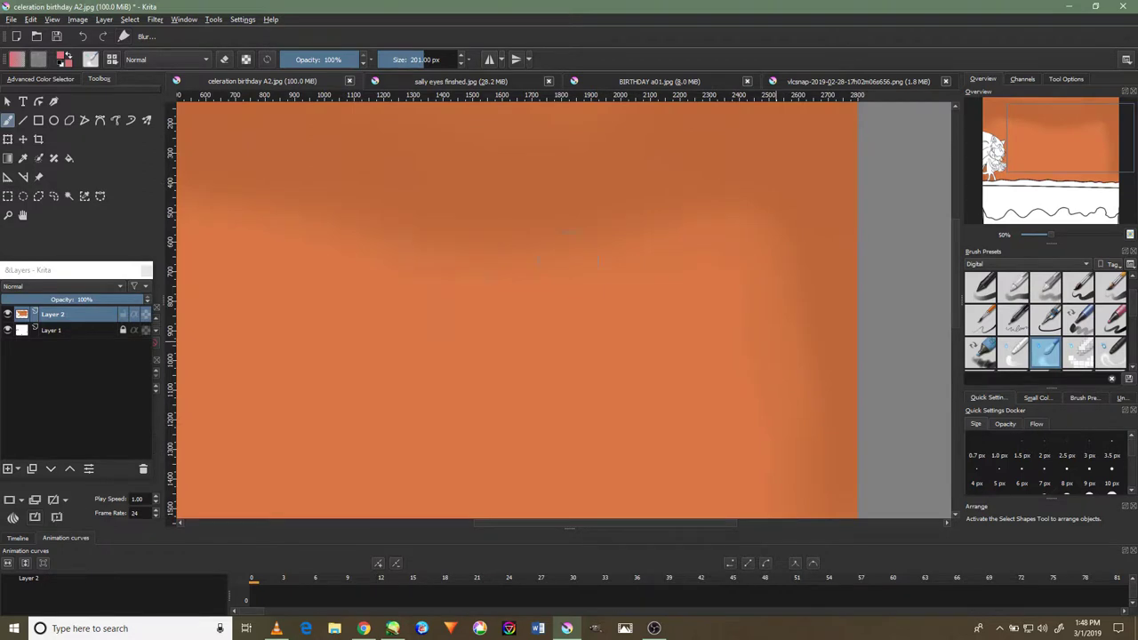
drag(674, 242, 892, 272)
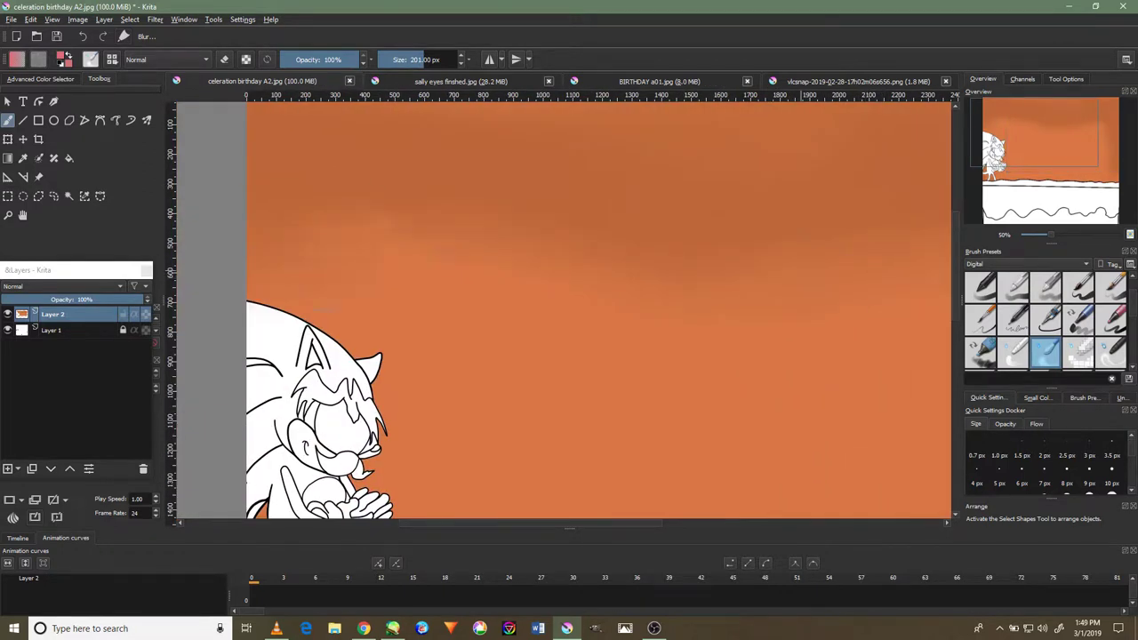
drag(485, 249, 538, 213)
scroll(294, 427, up, 3)
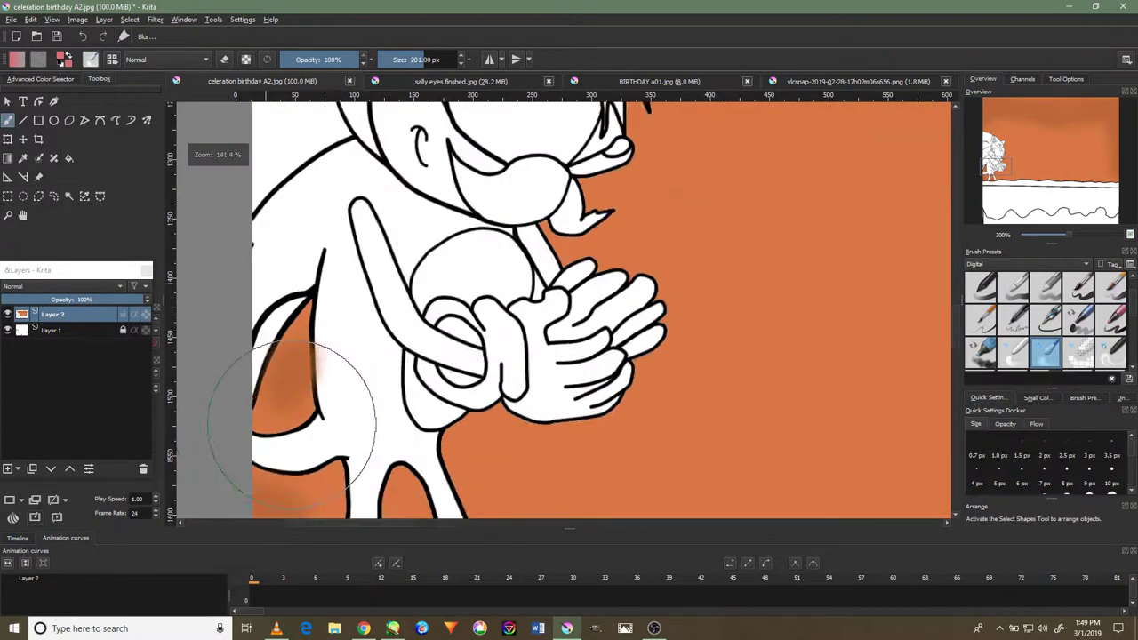
scroll(293, 427, up, 2)
Shrink the brush to about 84 px and recentre the whole-image view
drag(326, 376, 286, 375)
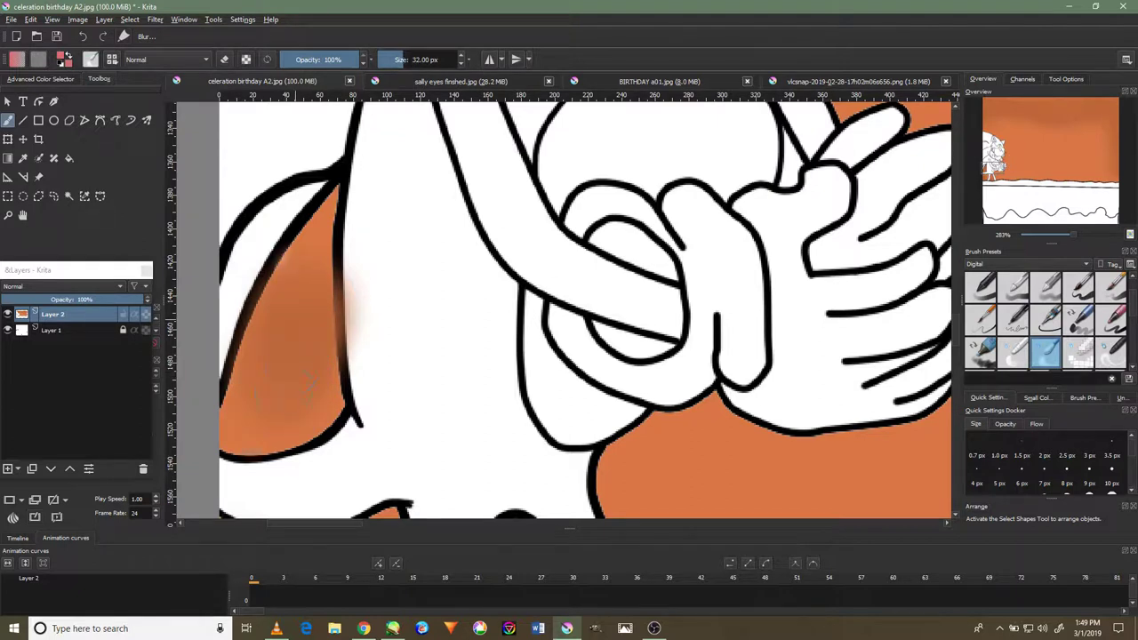
scroll(579, 419, down, 7)
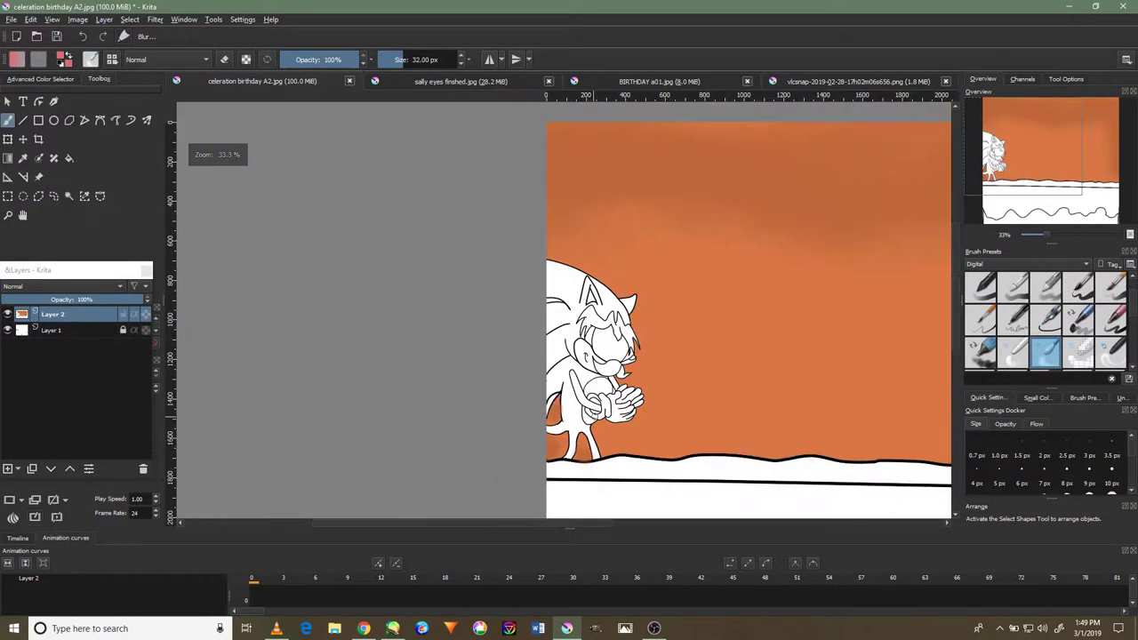
scroll(580, 419, down, 2)
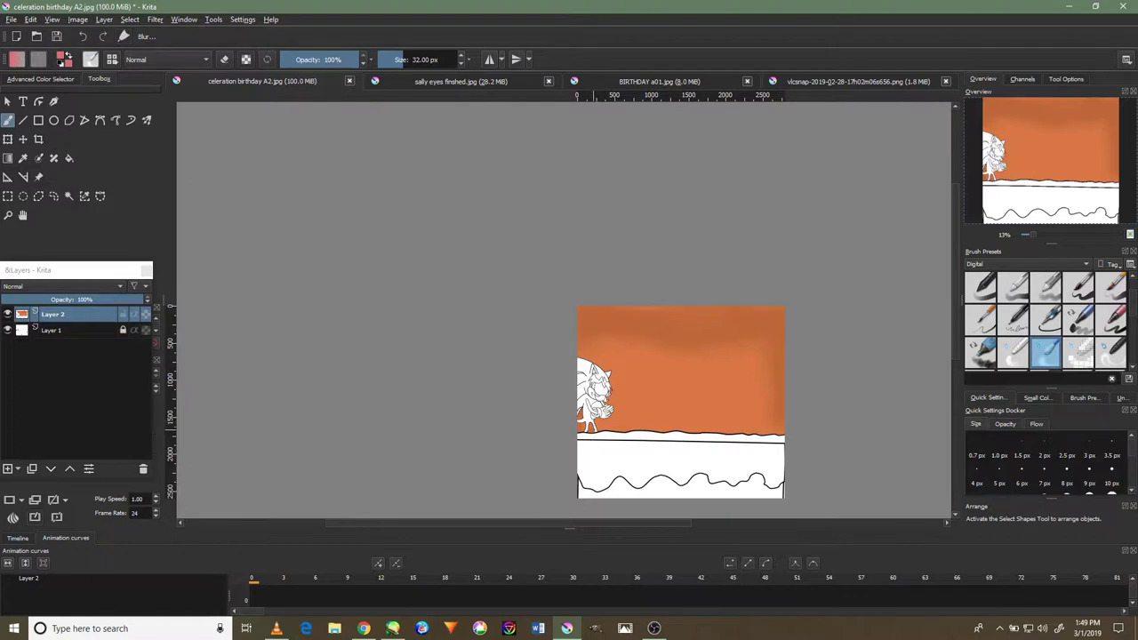
drag(593, 428, 451, 361)
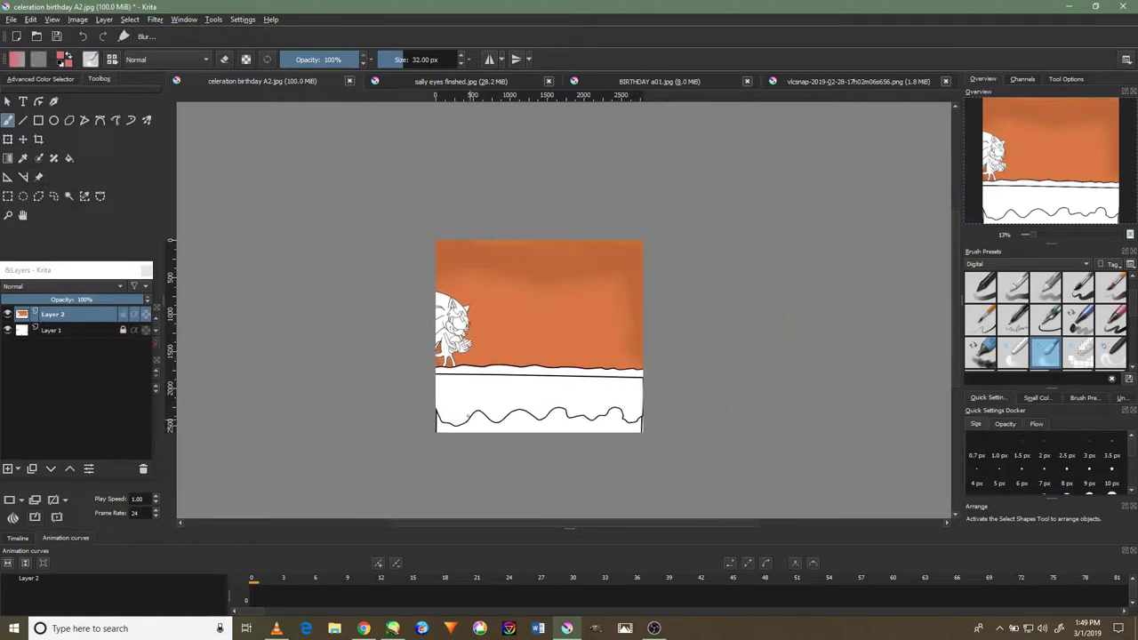
click(70, 165)
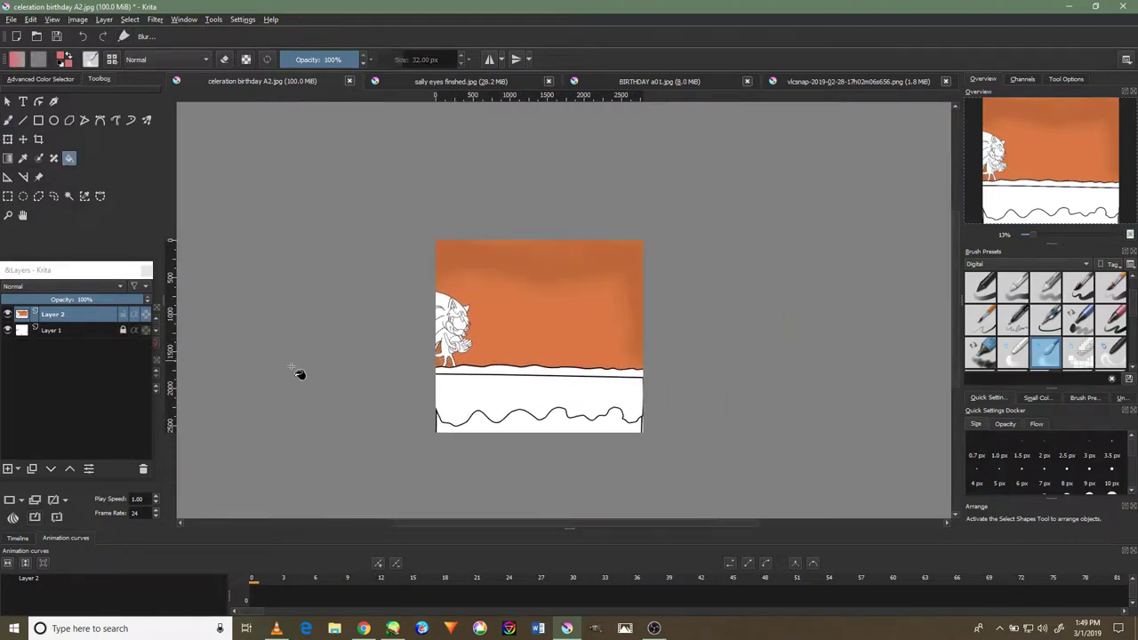
Fill the cake band and the area under the wavy drip line with pink
scroll(504, 400, up, 2)
click(508, 389)
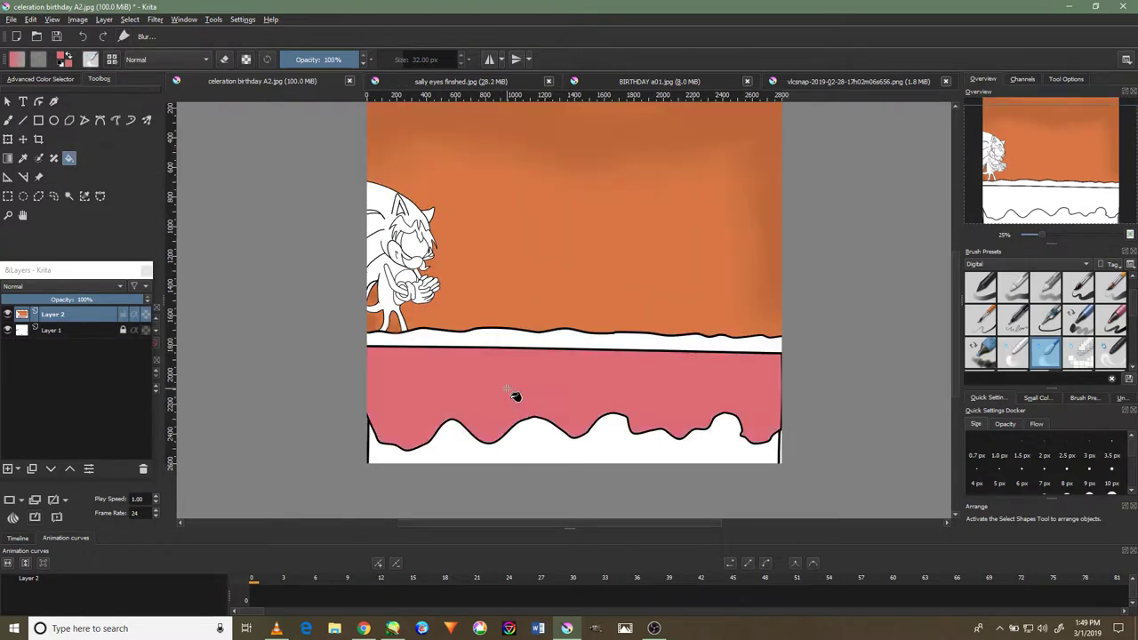
scroll(516, 400, up, 1)
click(536, 330)
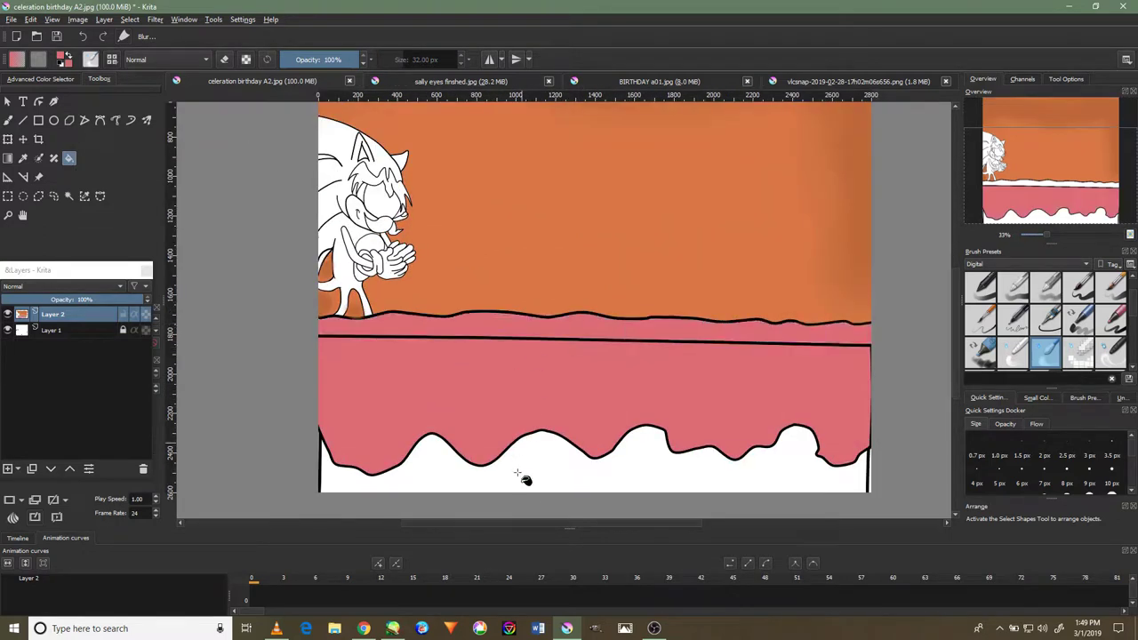
click(538, 460)
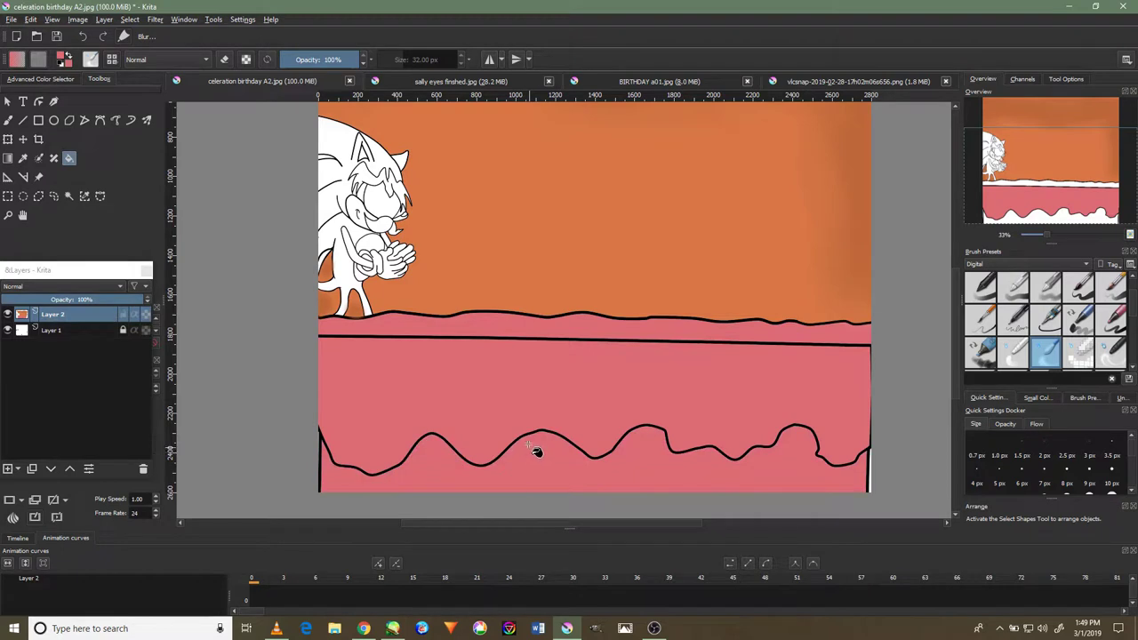
scroll(878, 469, down, 1)
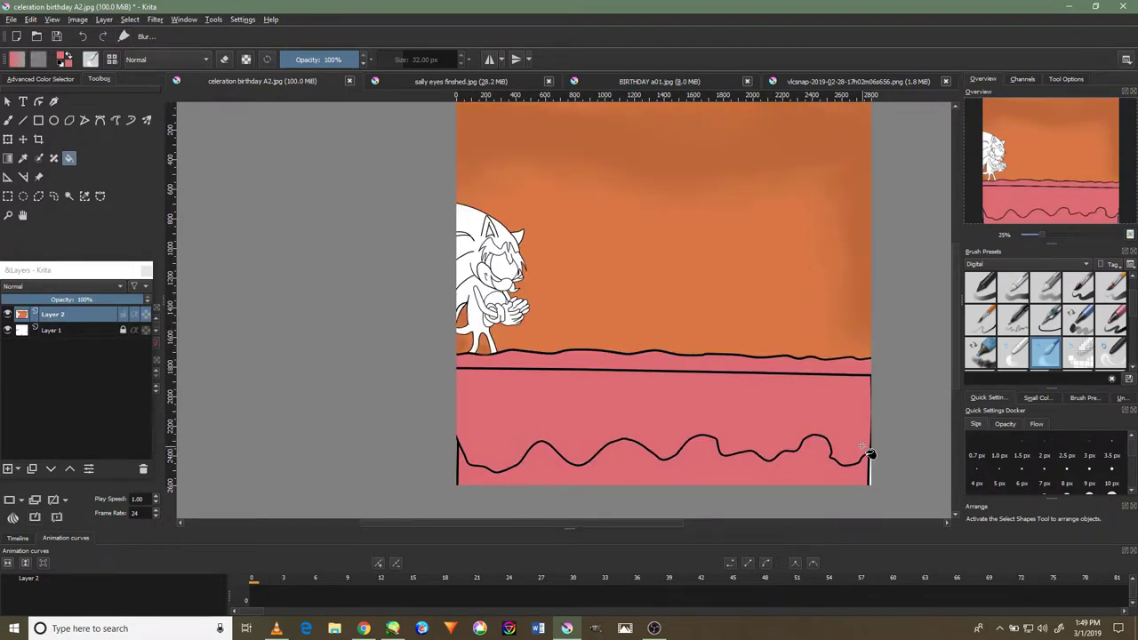
Choose a large 600 px soft brush preset with the Freehand Brush
key(c)
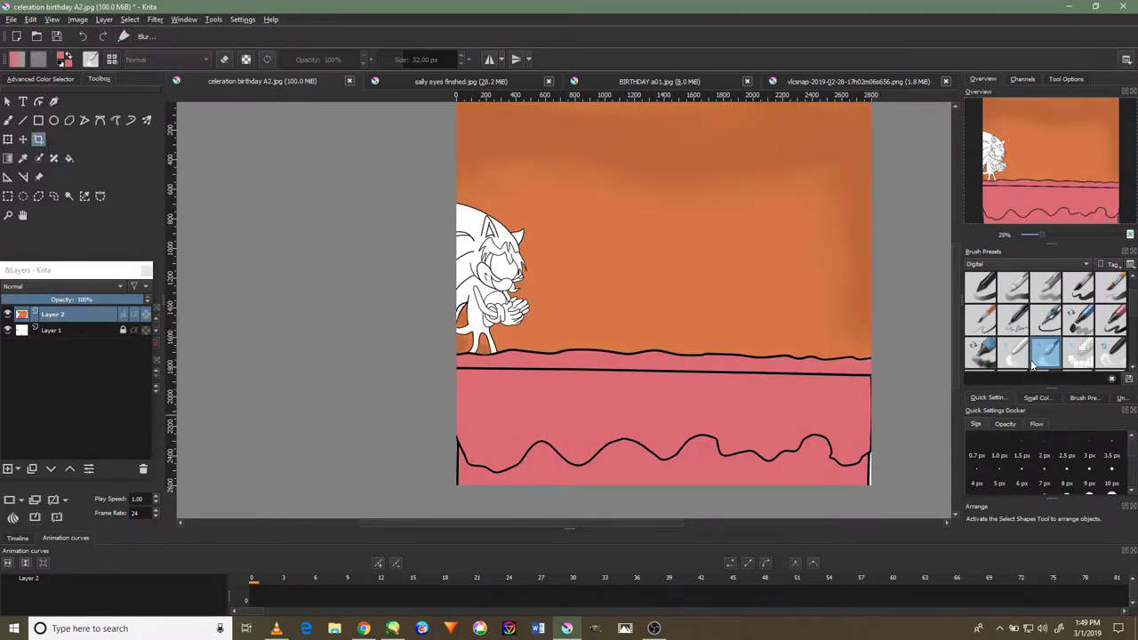
scroll(1072, 324, up, 1)
click(1081, 296)
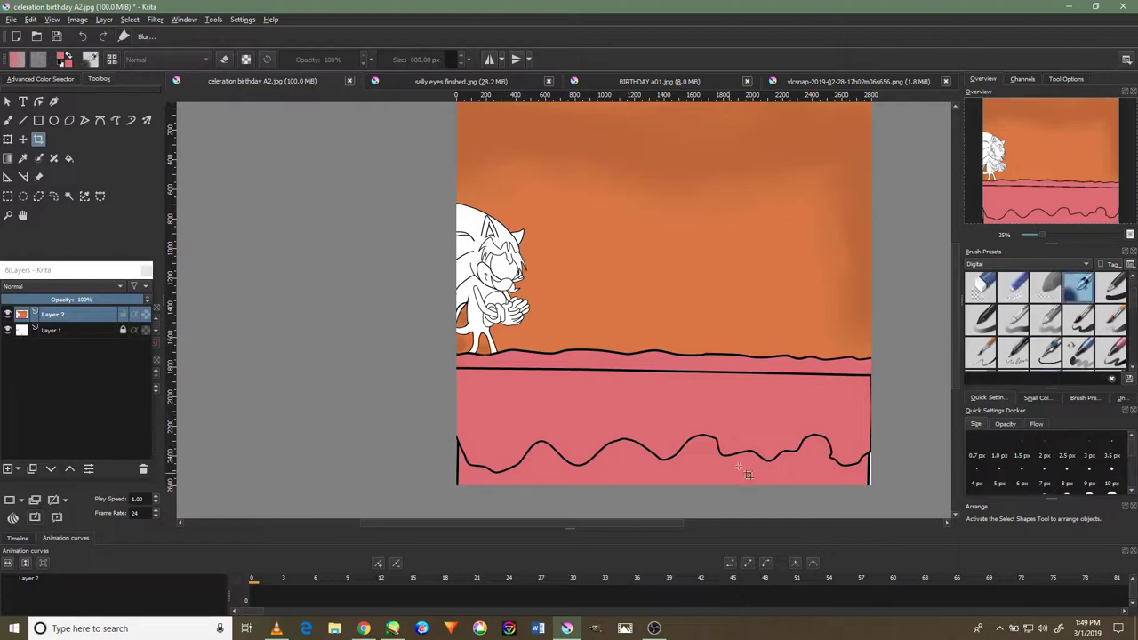
click(9, 122)
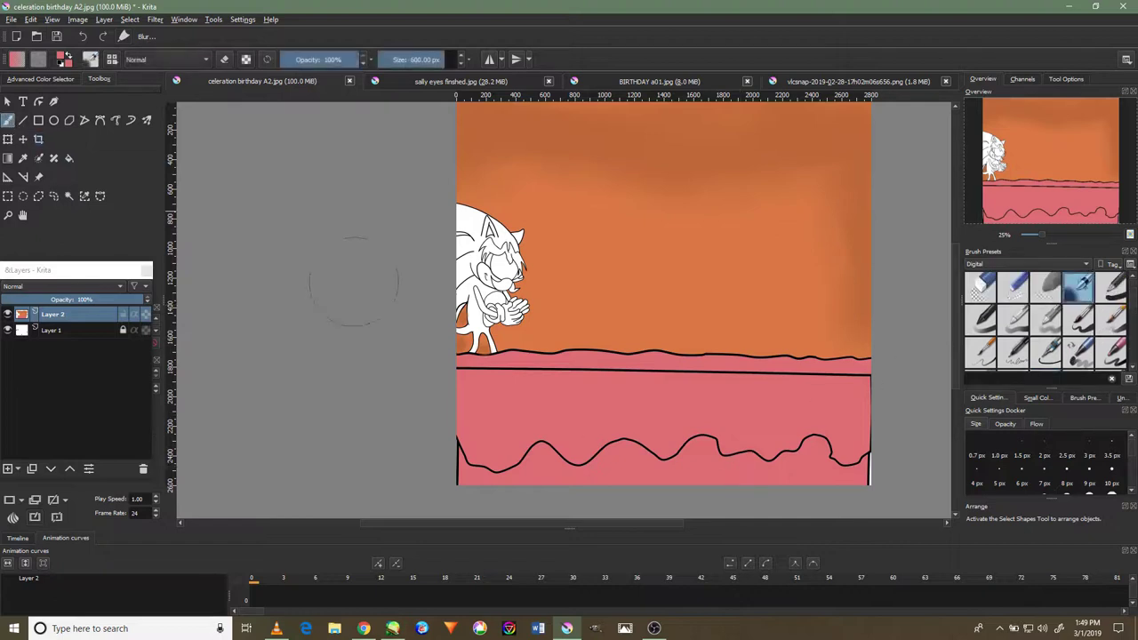
scroll(845, 489, down, 1)
scroll(833, 453, up, 2)
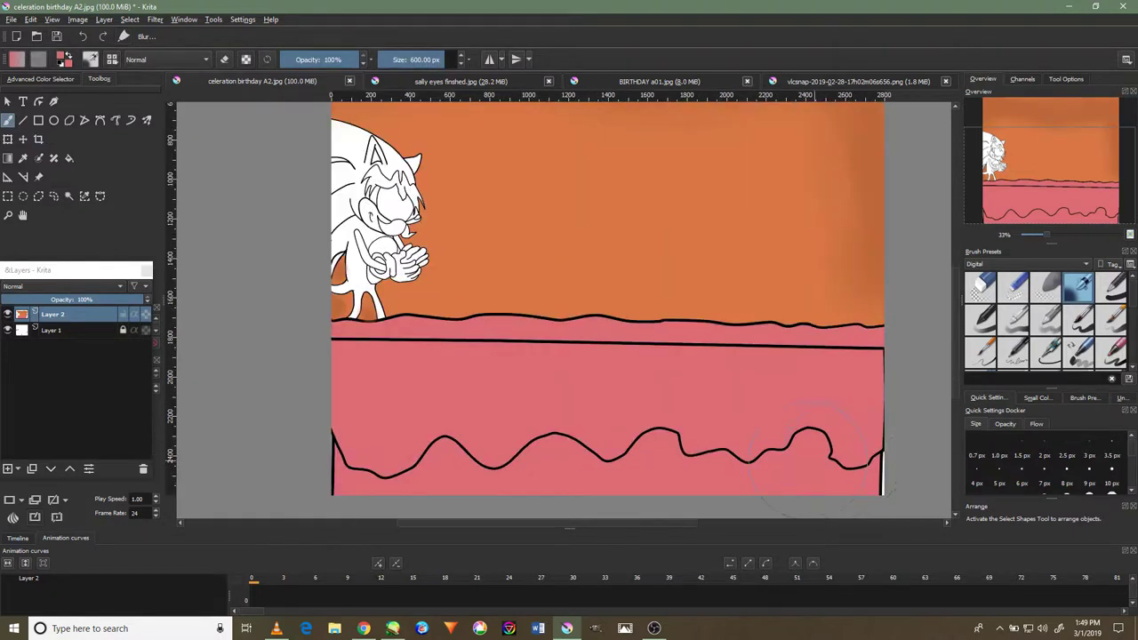
click(69, 196)
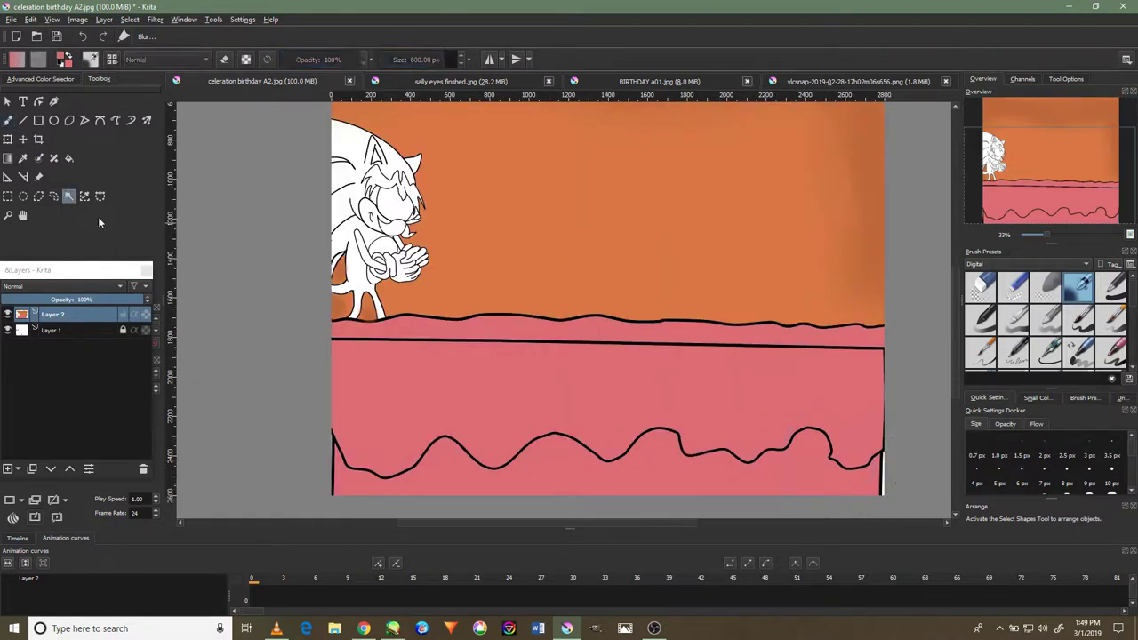
Select the upper pink strip, shrink the brush to 118 px at 67% zoom, and show the Advanced Color Selector
click(702, 334)
click(9, 122)
scroll(761, 321, up, 2)
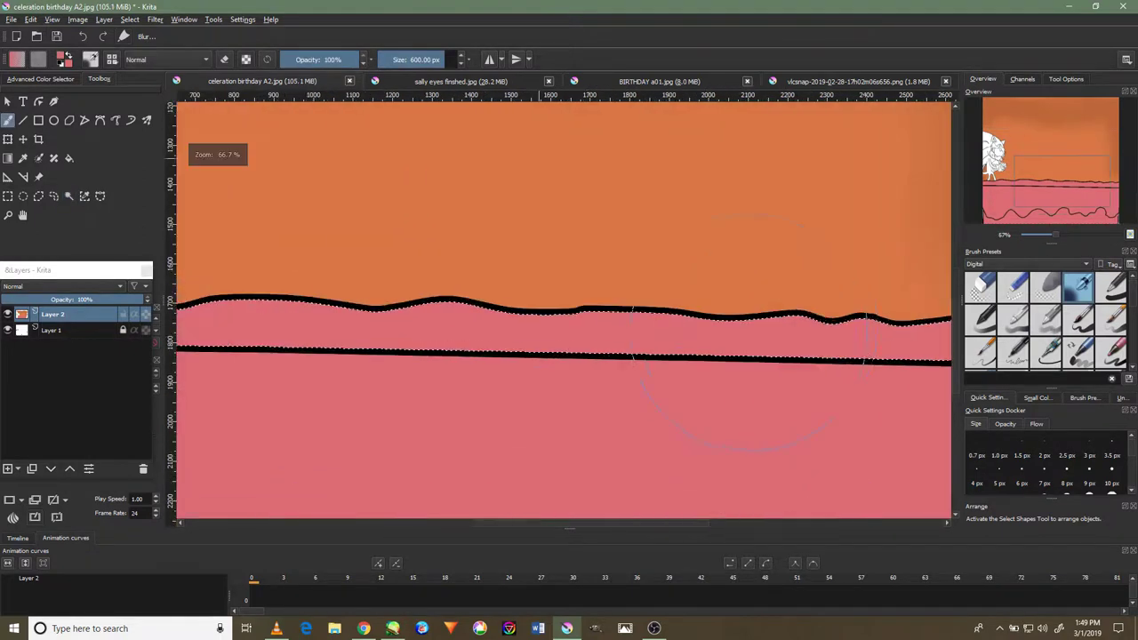
scroll(760, 322, down, 3)
drag(760, 322, 604, 380)
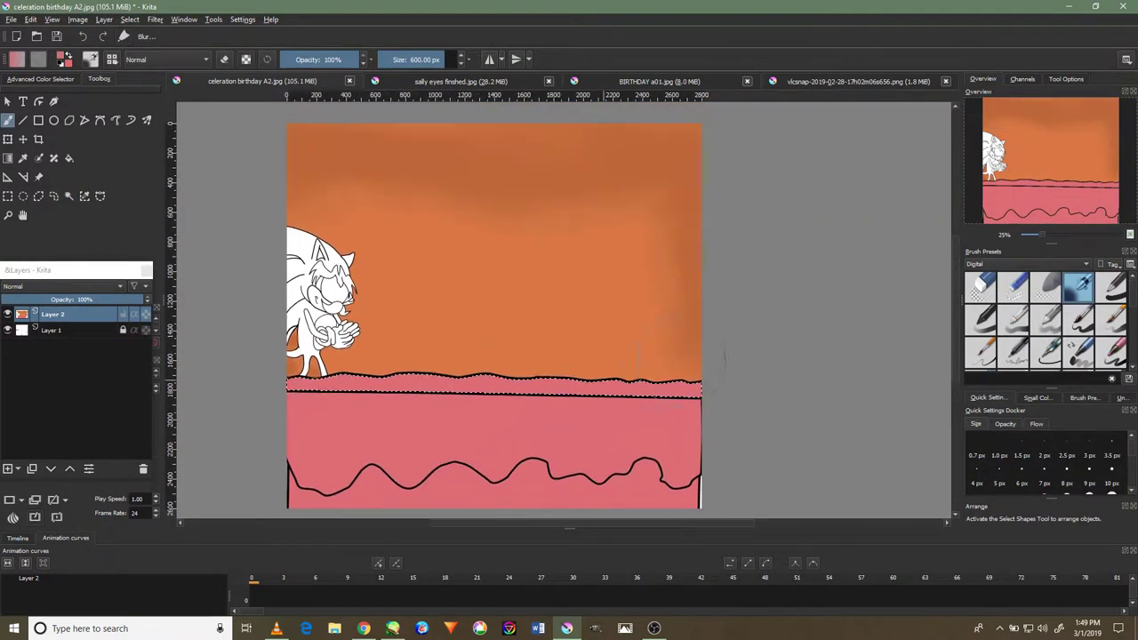
key(bracketleft)
key(bracketleft)
key(bracketleft)
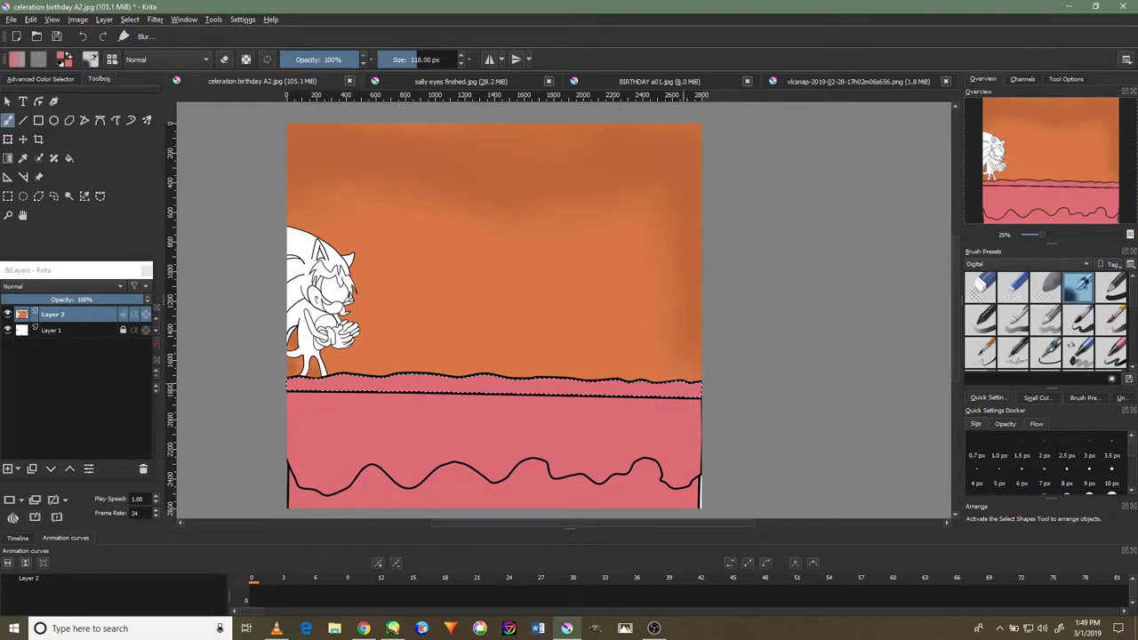
scroll(689, 392, up, 3)
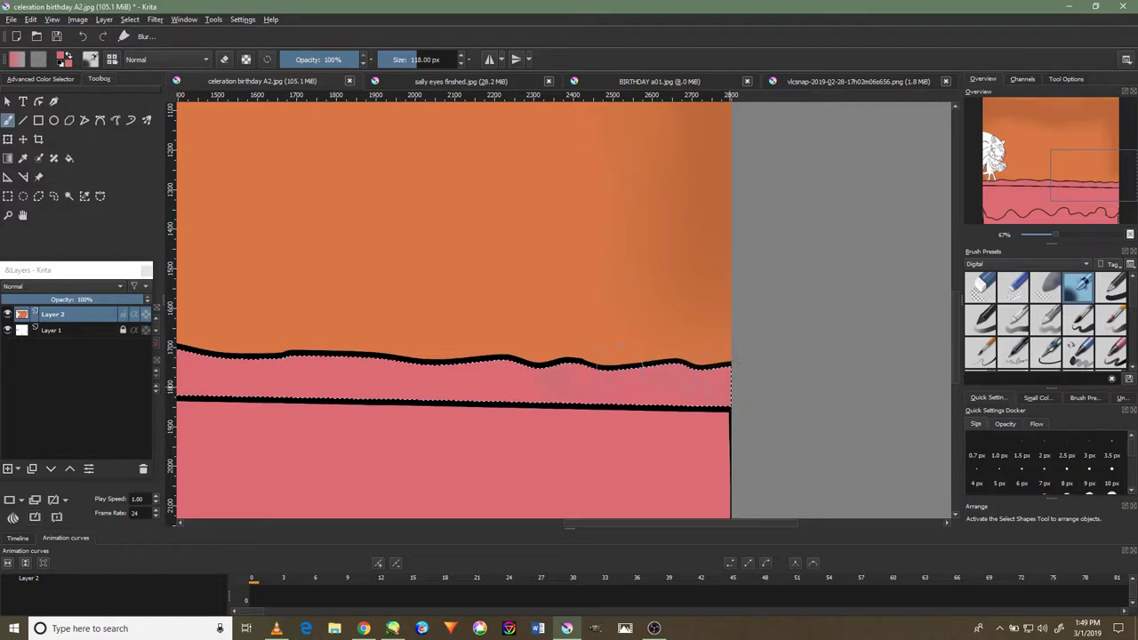
click(71, 79)
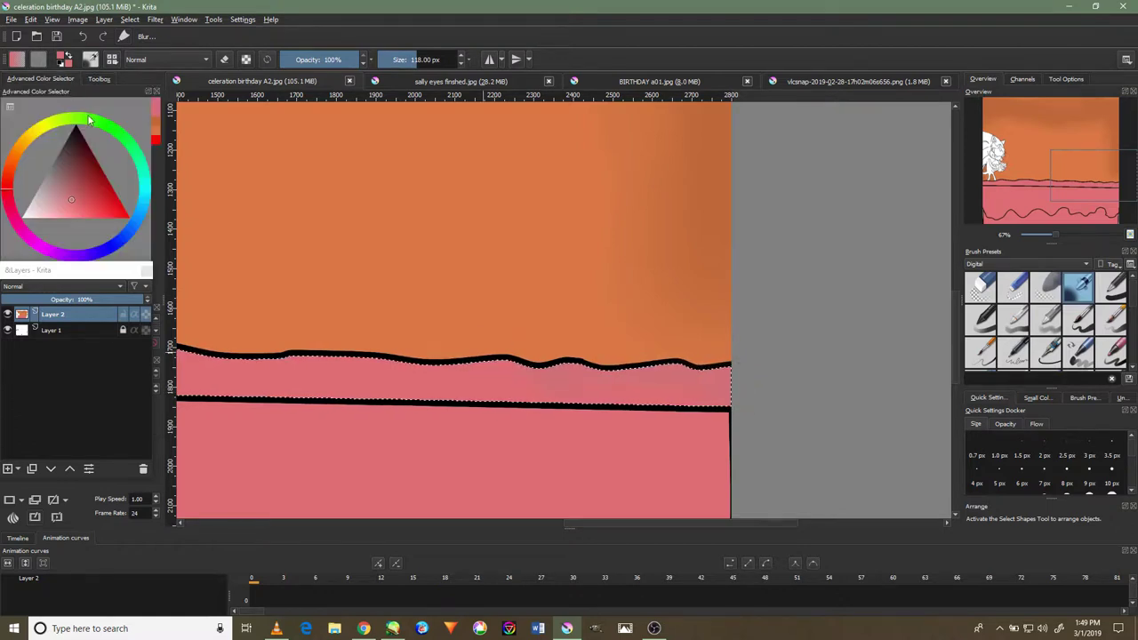
Pick a darker pink and blend it along the upper icing band to its right edge
click(78, 193)
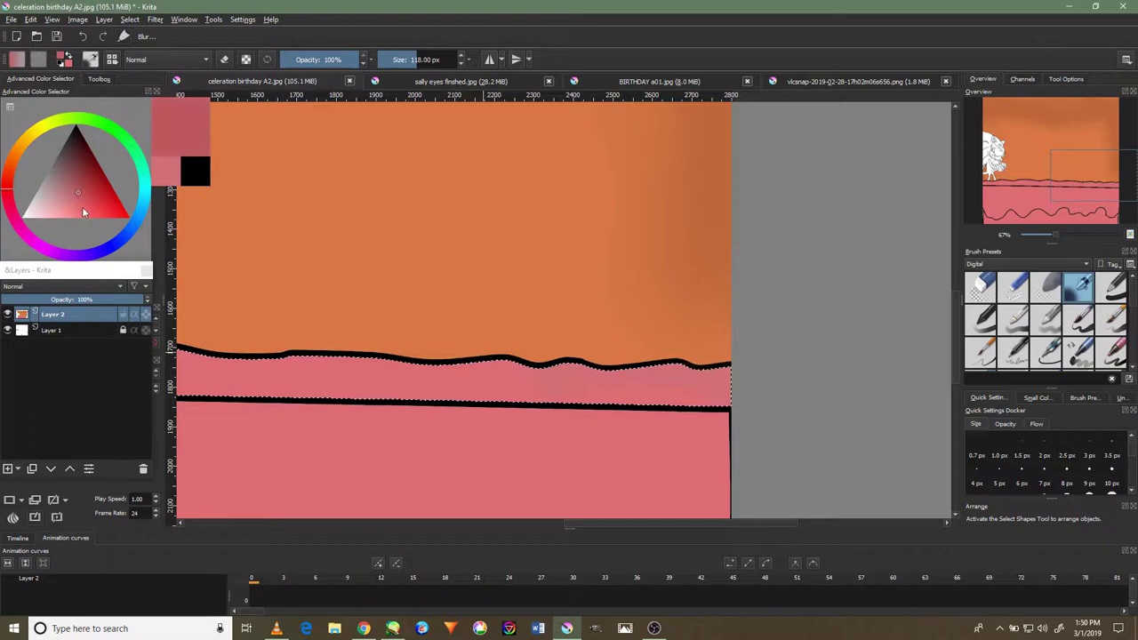
drag(584, 373, 801, 365)
mouse_move(347, 349)
mouse_down()
mouse_move(594, 369)
mouse_move(528, 373)
mouse_move(765, 364)
mouse_up()
drag(685, 373, 341, 373)
drag(737, 439, 457, 363)
drag(749, 353, 549, 376)
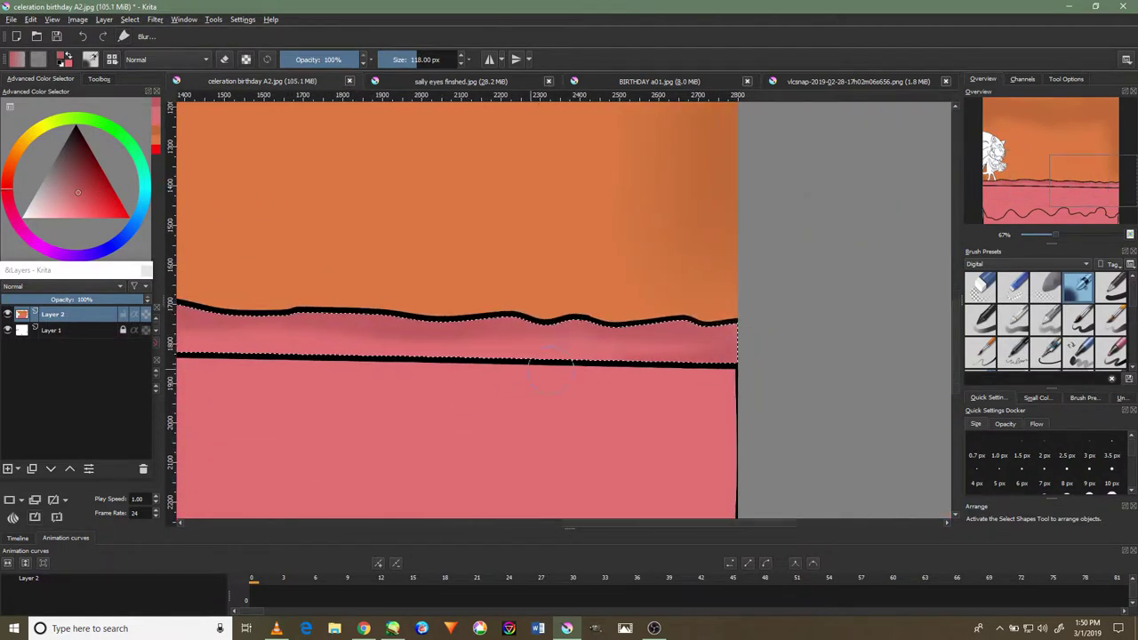
scroll(1036, 294, down, 3)
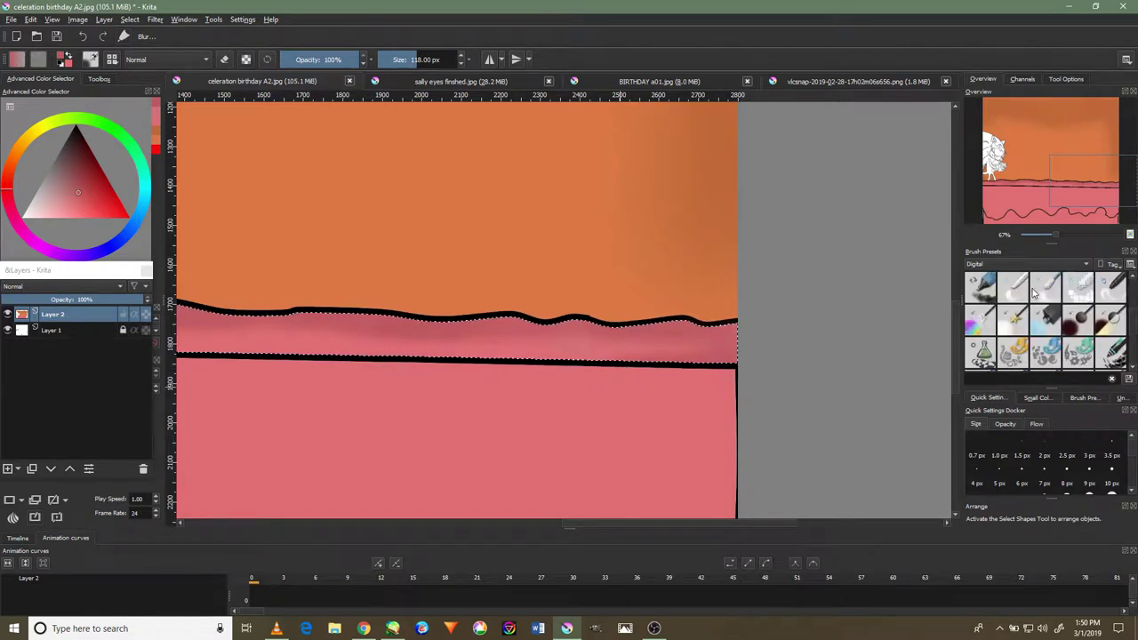
Shade the band's middle with a 60 px blender preset and undo a stray light streak
click(1045, 293)
scroll(600, 322, up, 1)
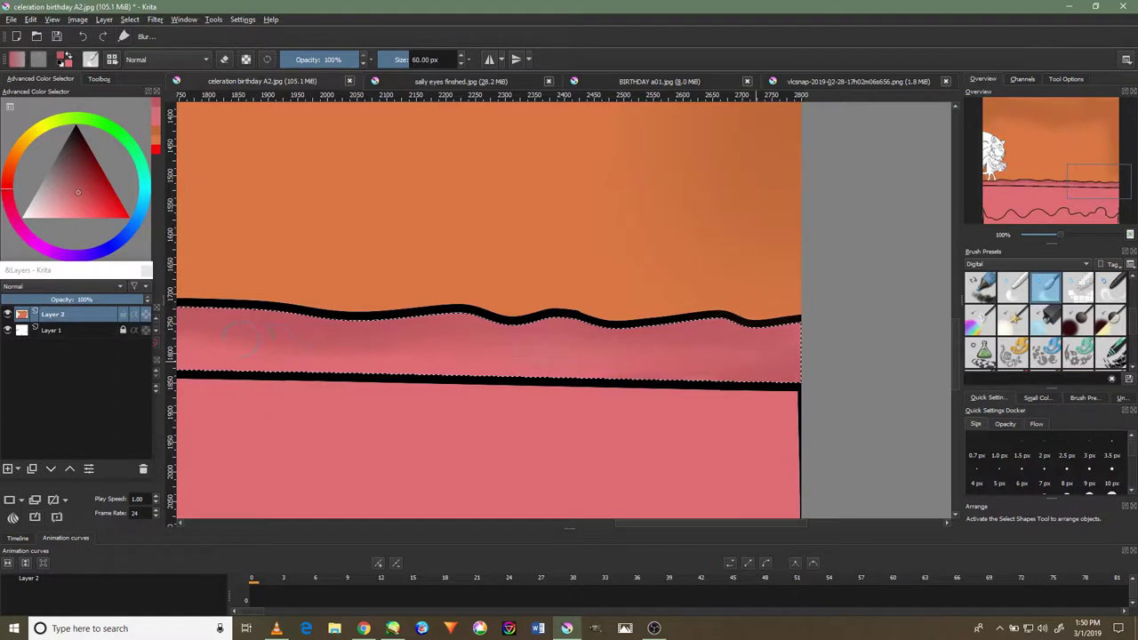
mouse_move(457, 326)
mouse_down()
mouse_move(646, 366)
mouse_move(507, 372)
mouse_move(871, 340)
mouse_up()
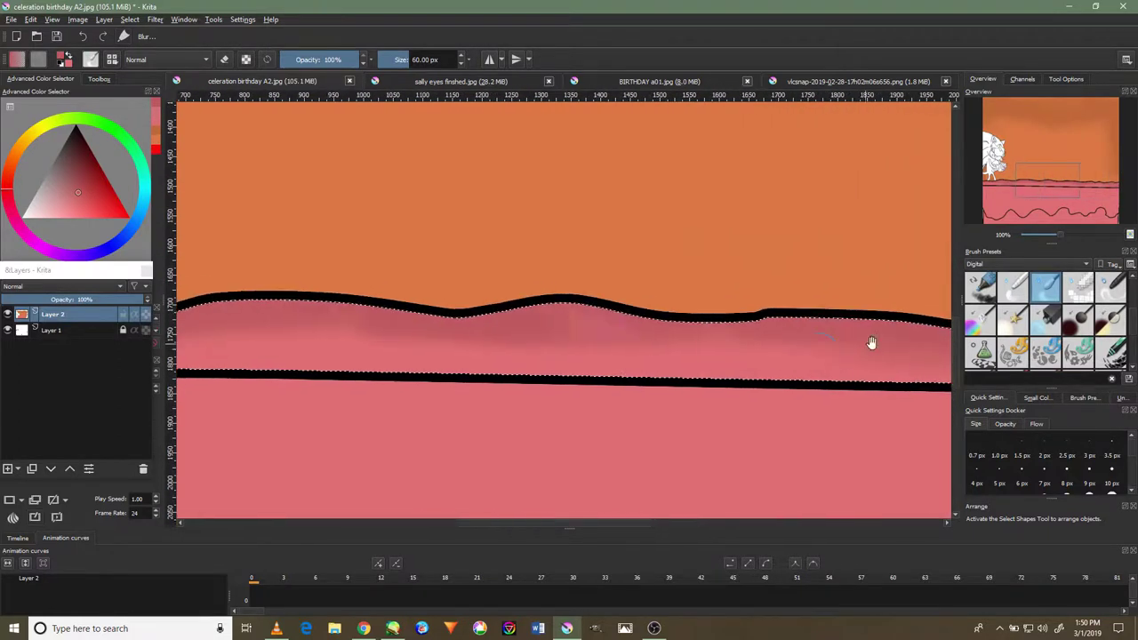
drag(611, 348, 823, 370)
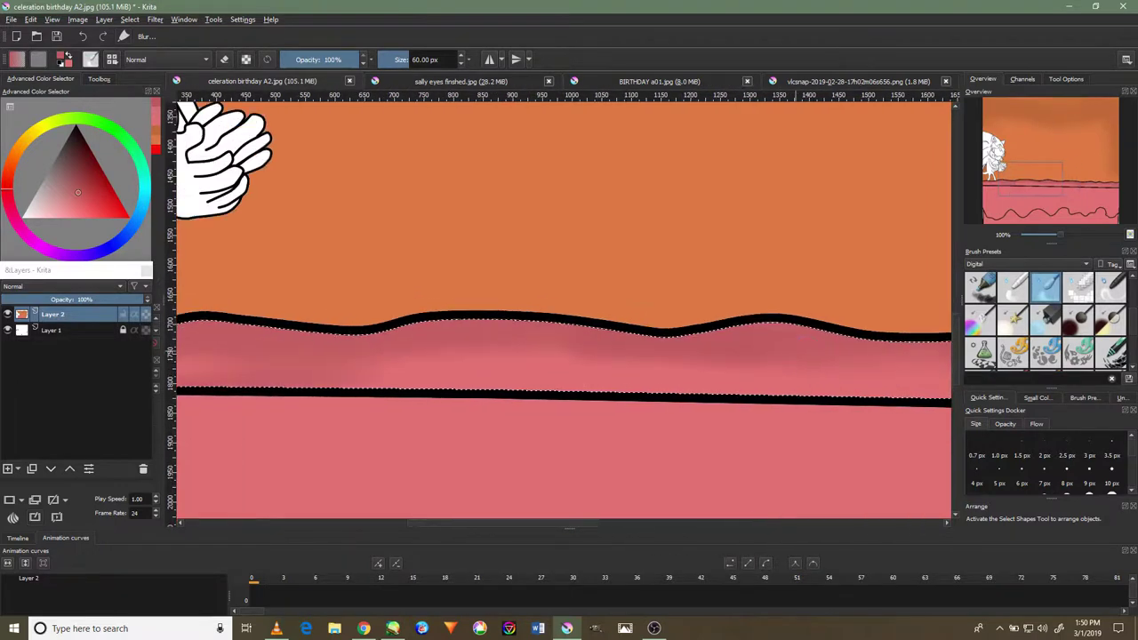
drag(474, 339, 697, 366)
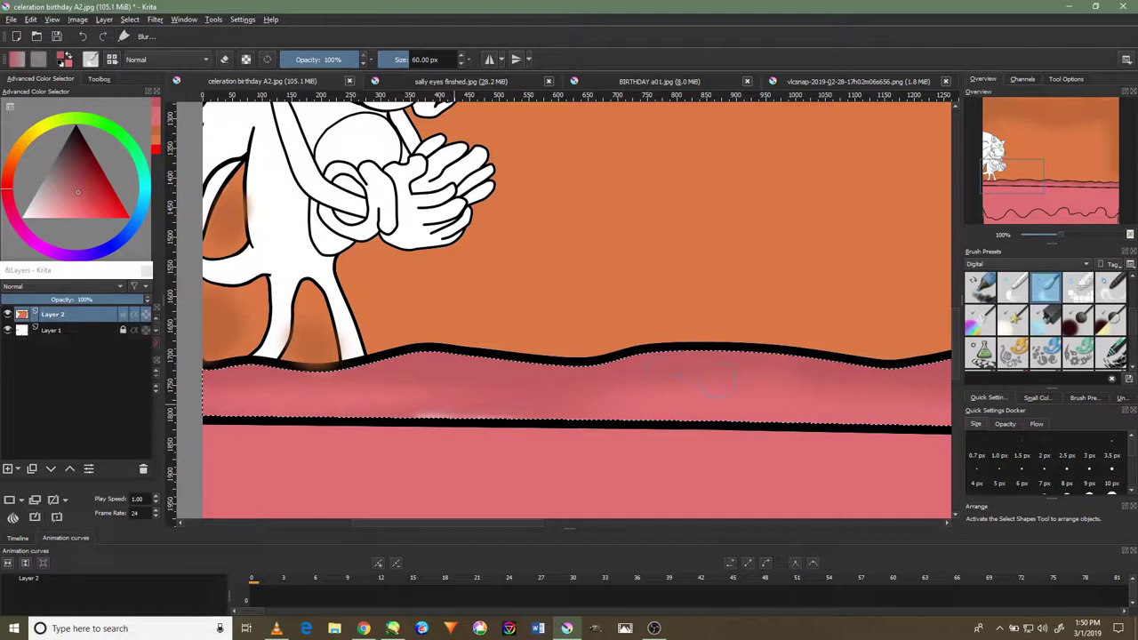
click(83, 37)
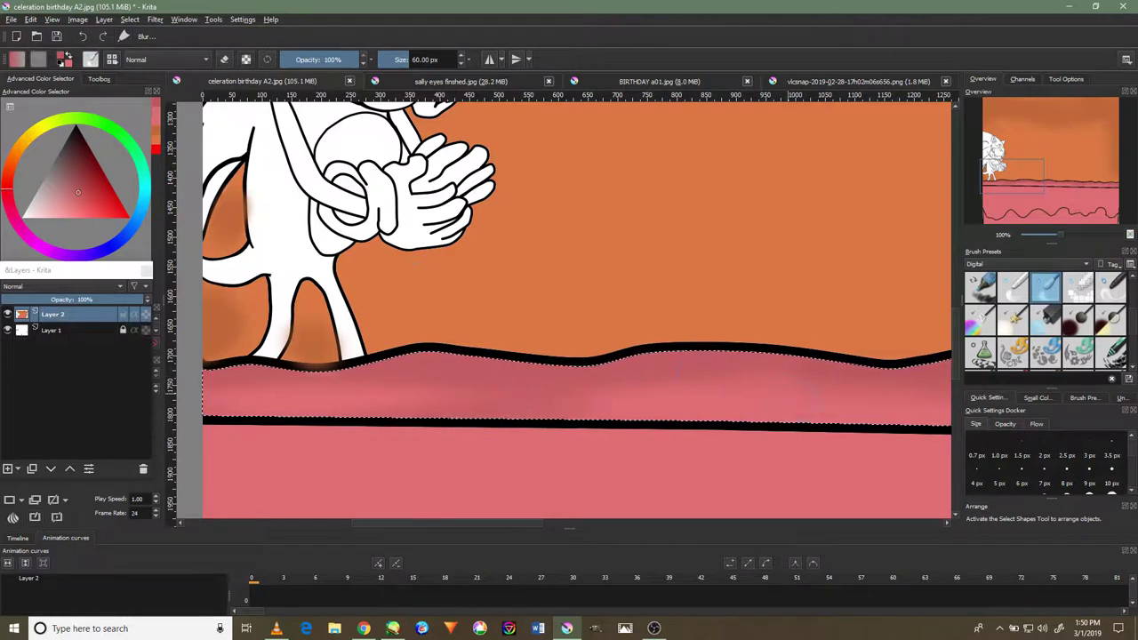
scroll(698, 382, down, 2)
scroll(699, 383, down, 1)
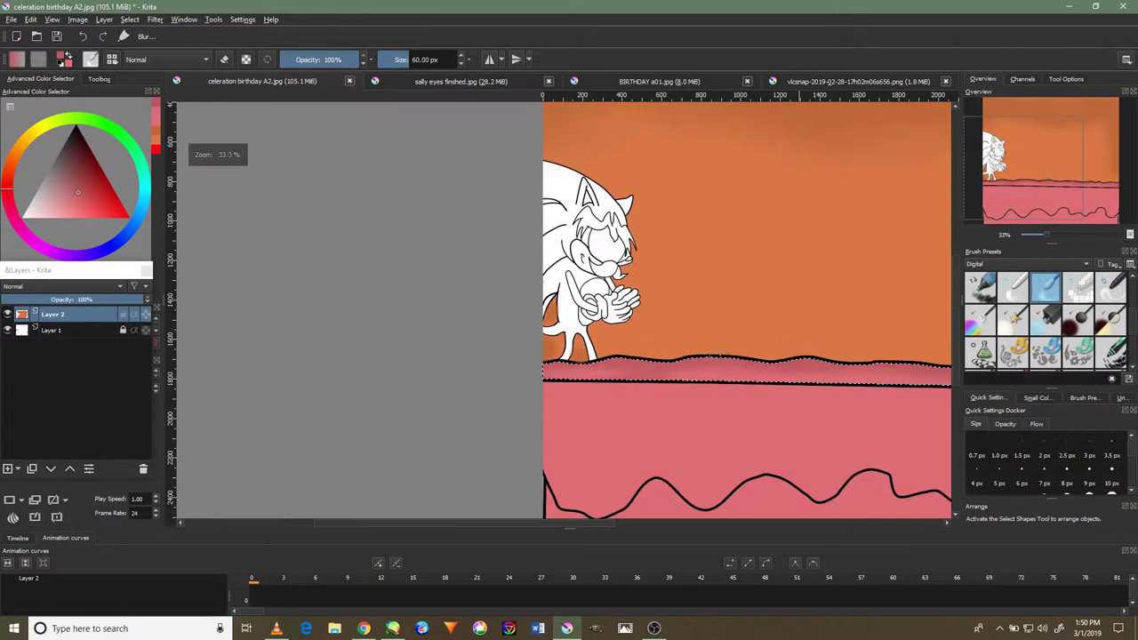
Select the lower pink cake side and shade it darker with a 600 px soft brush along the drip line
click(99, 78)
click(71, 199)
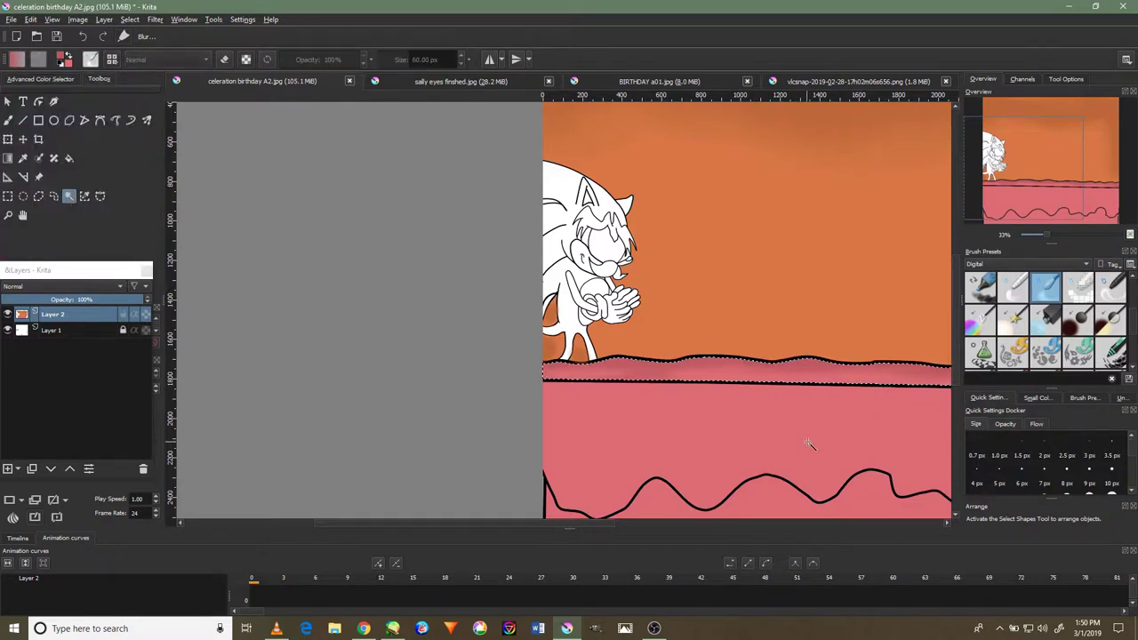
click(894, 396)
scroll(1103, 320, down, 3)
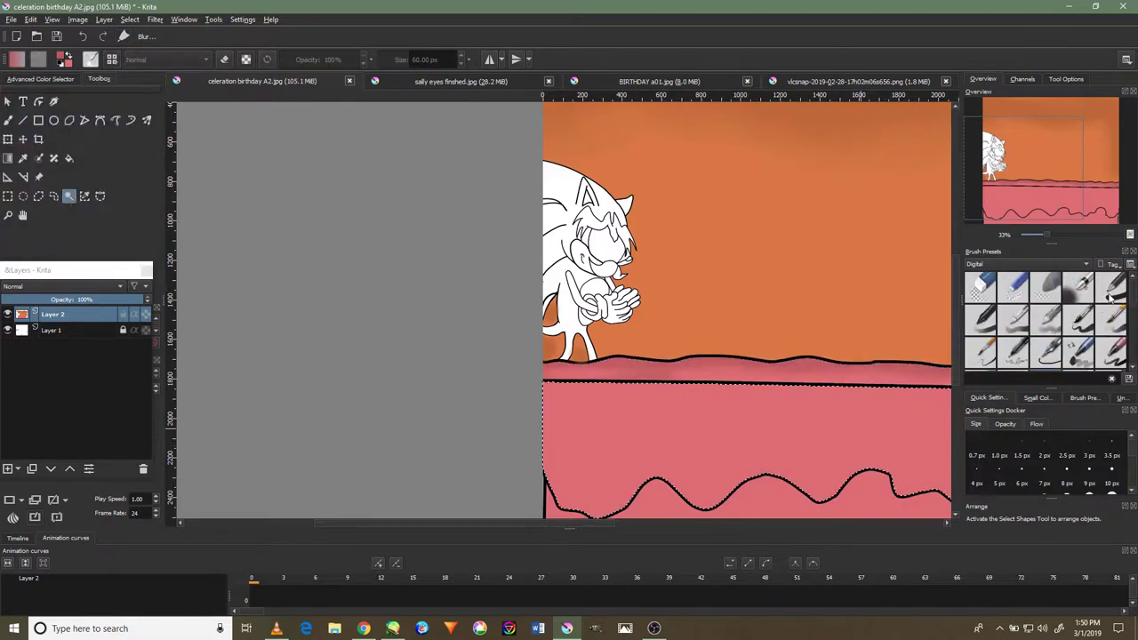
click(1078, 286)
click(8, 120)
mouse_move(504, 402)
mouse_down()
mouse_move(534, 436)
mouse_move(394, 325)
mouse_up()
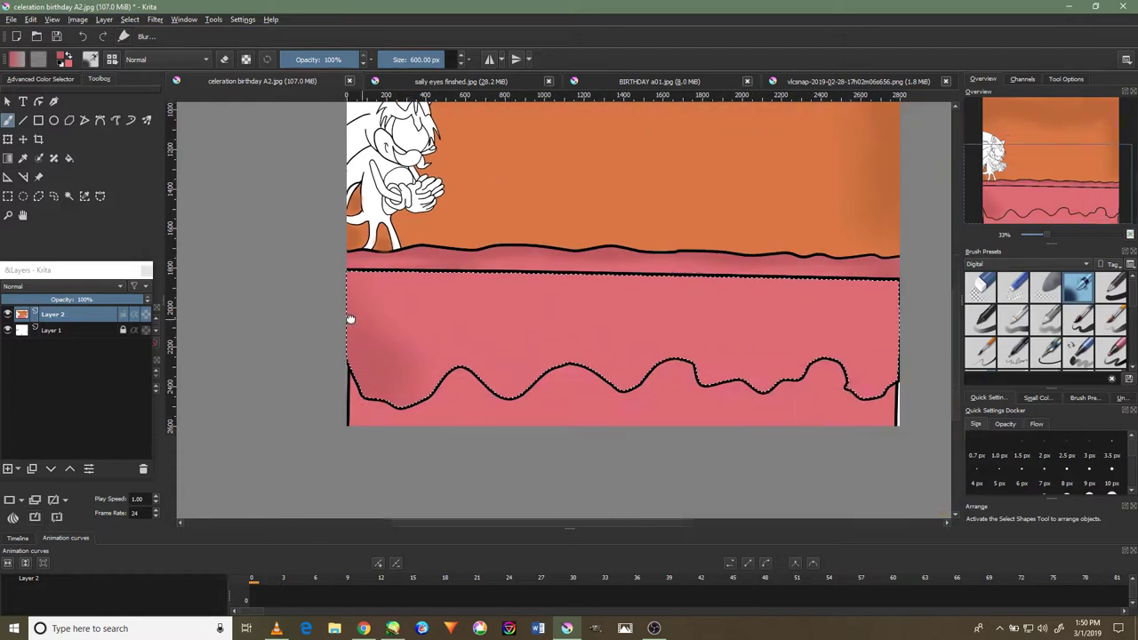
drag(876, 355, 436, 388)
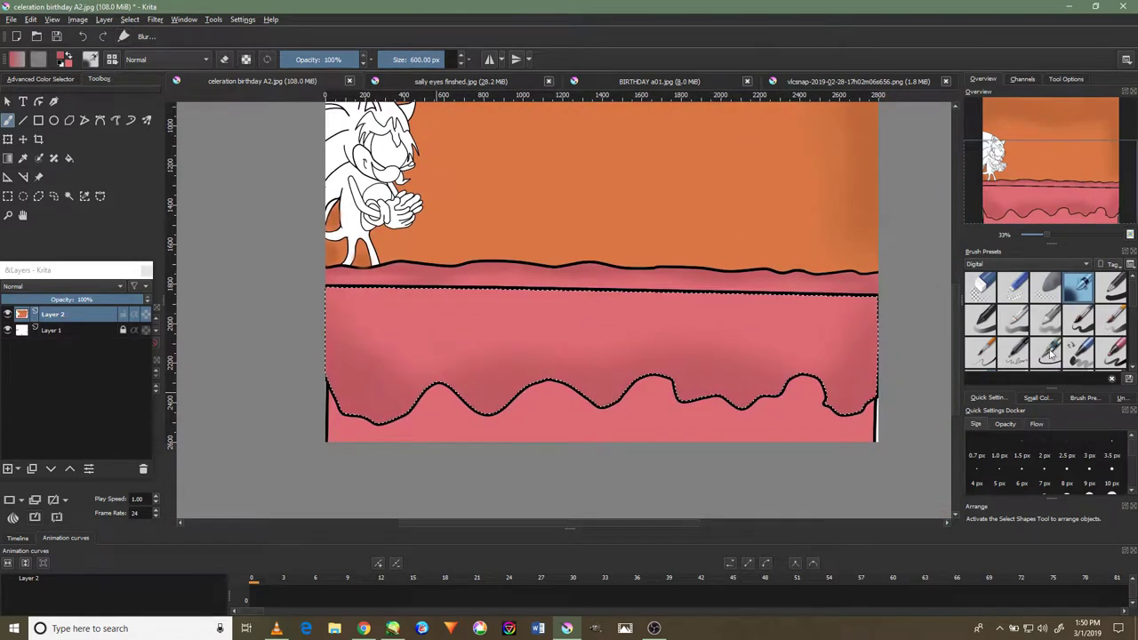
Soften the shading with a 165 px blender brush, then select the drip area below the wavy line
scroll(1063, 311, down, 2)
scroll(1058, 306, down, 3)
click(1049, 293)
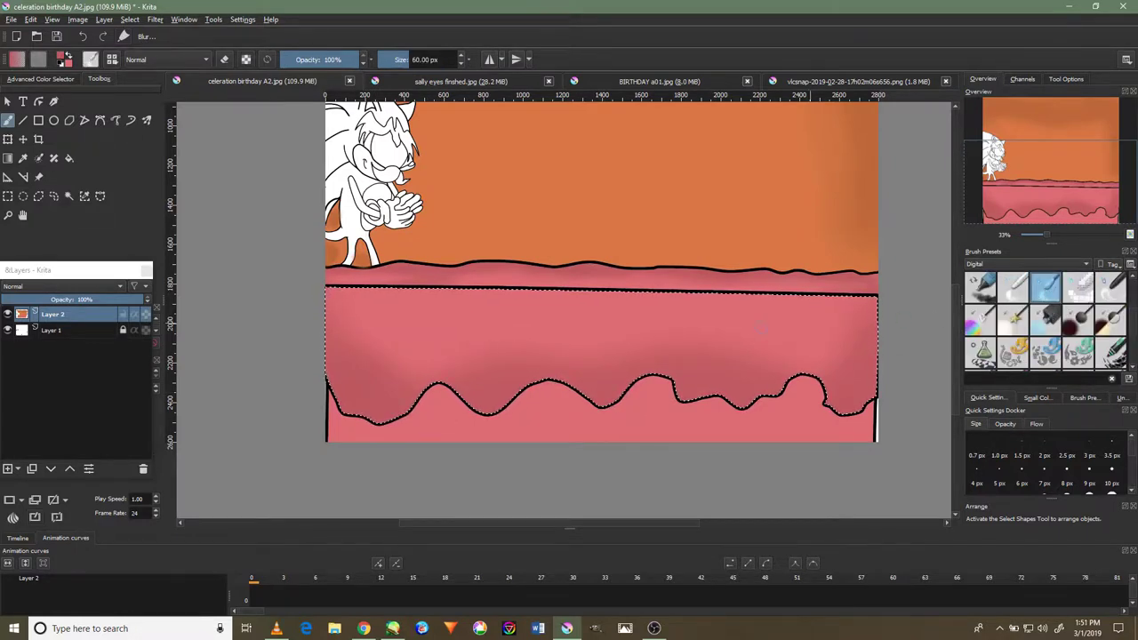
scroll(738, 391, up, 2)
drag(731, 398, 774, 398)
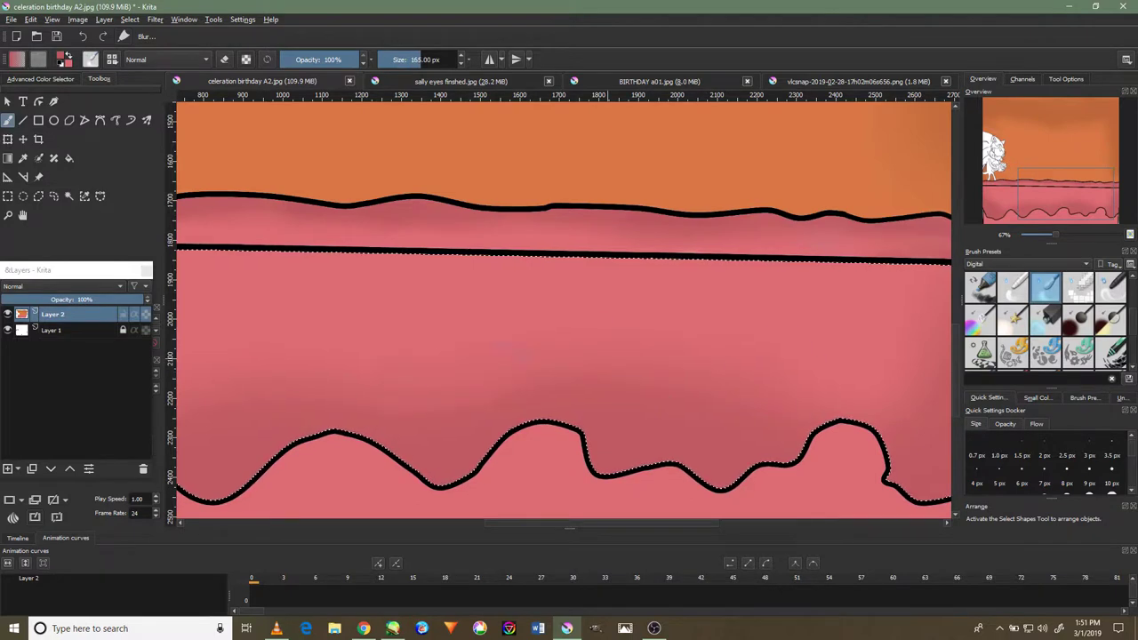
drag(516, 354, 722, 390)
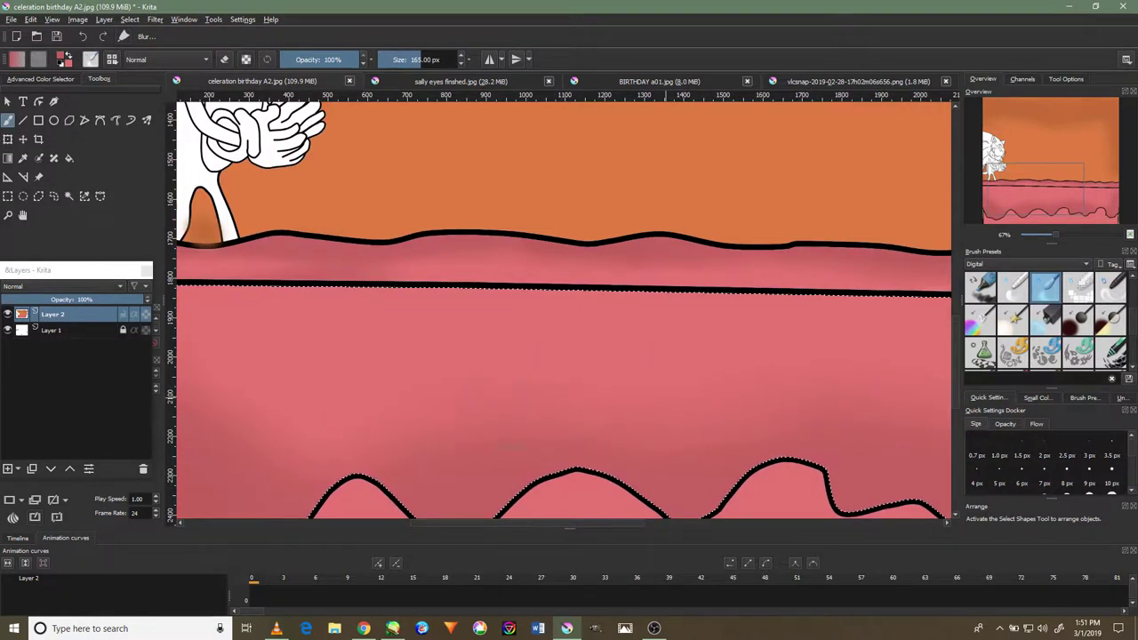
drag(446, 389, 639, 378)
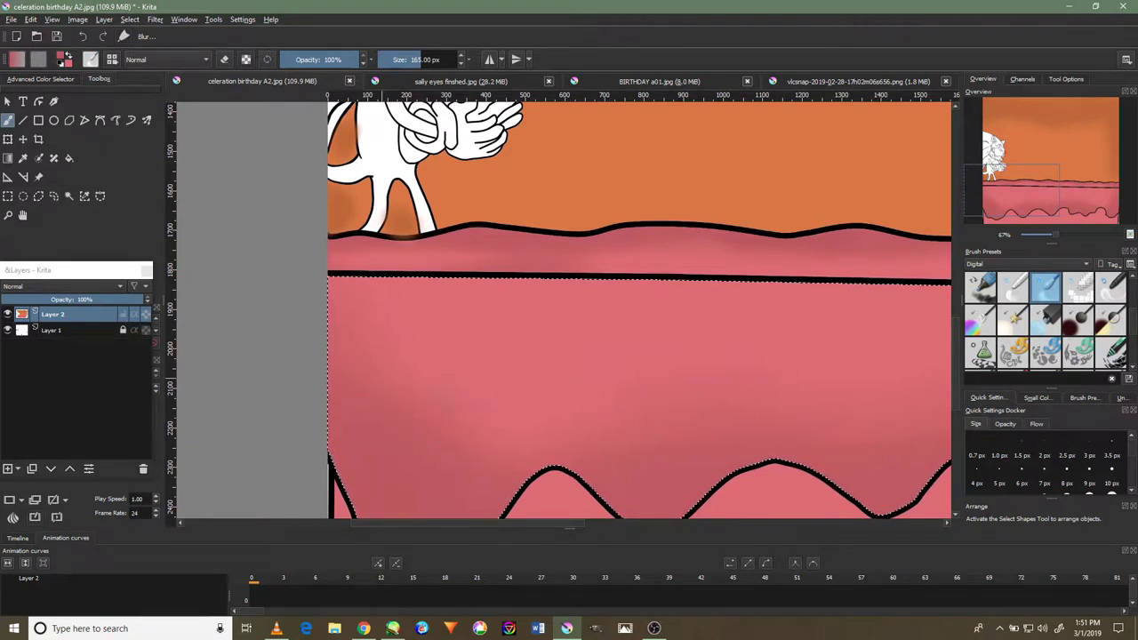
mouse_move(523, 363)
mouse_down()
mouse_move(400, 365)
mouse_move(637, 355)
mouse_up()
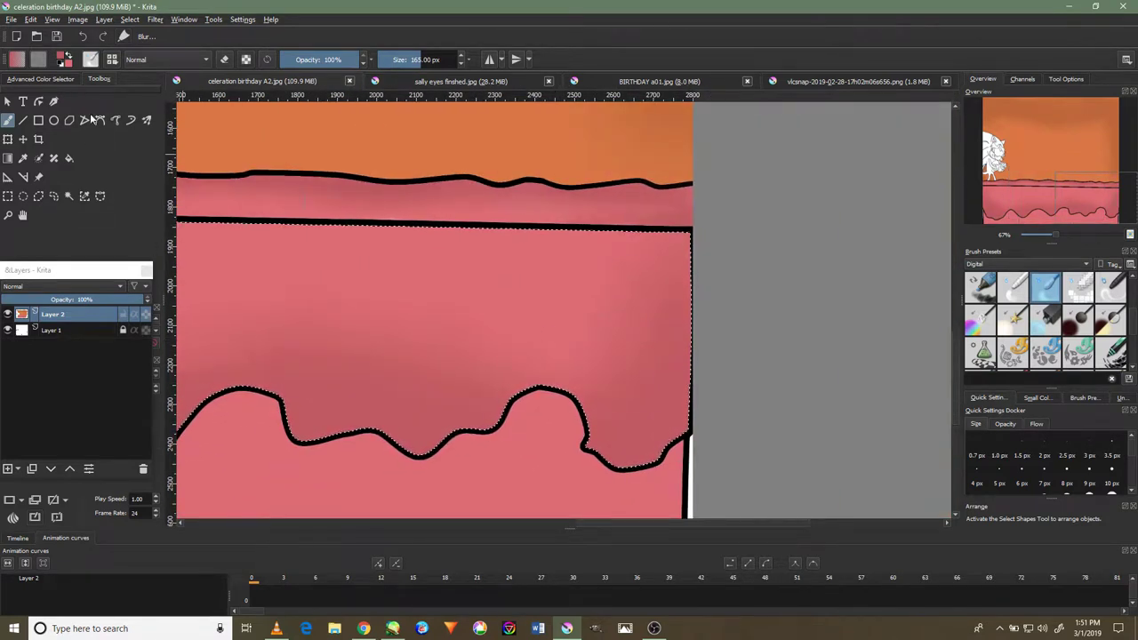
click(69, 196)
click(350, 501)
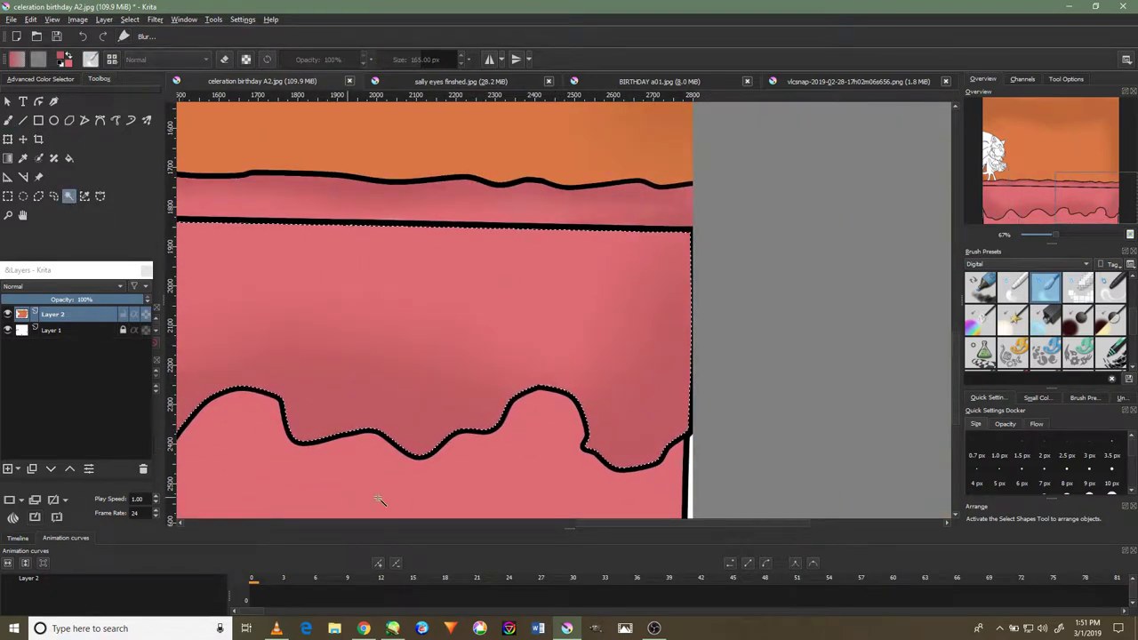
Pick dark red in the Advanced Color Selector and load a 600 px soft preset on the Freehand Brush
click(45, 78)
drag(77, 191, 100, 185)
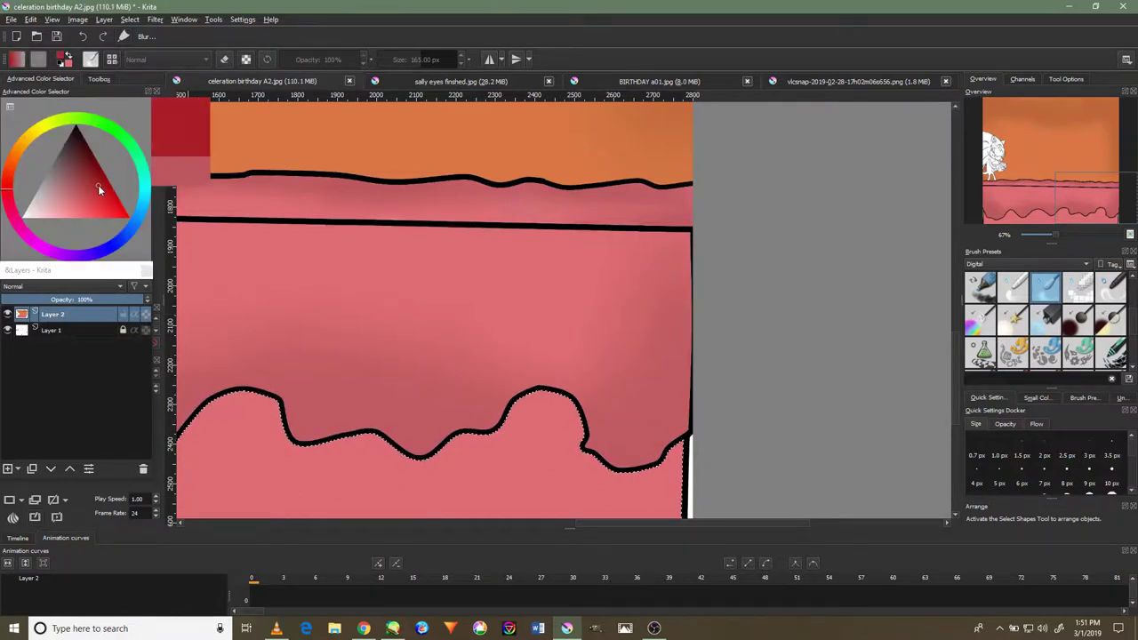
scroll(1049, 320, down, 3)
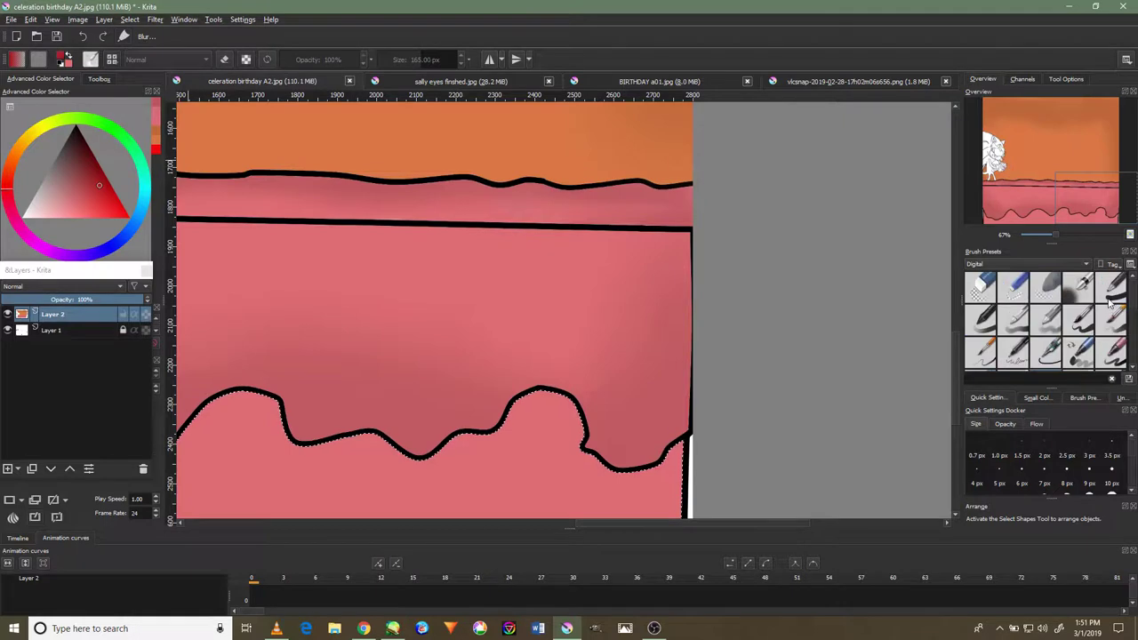
click(1081, 299)
scroll(231, 245, down, 2)
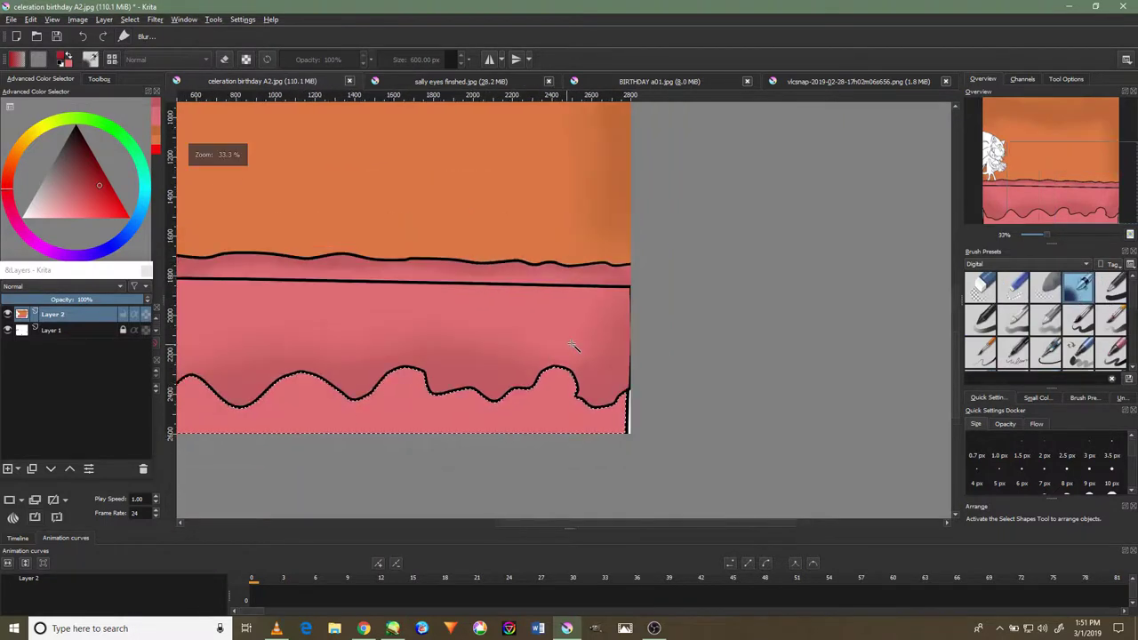
scroll(231, 245, down, 2)
click(98, 78)
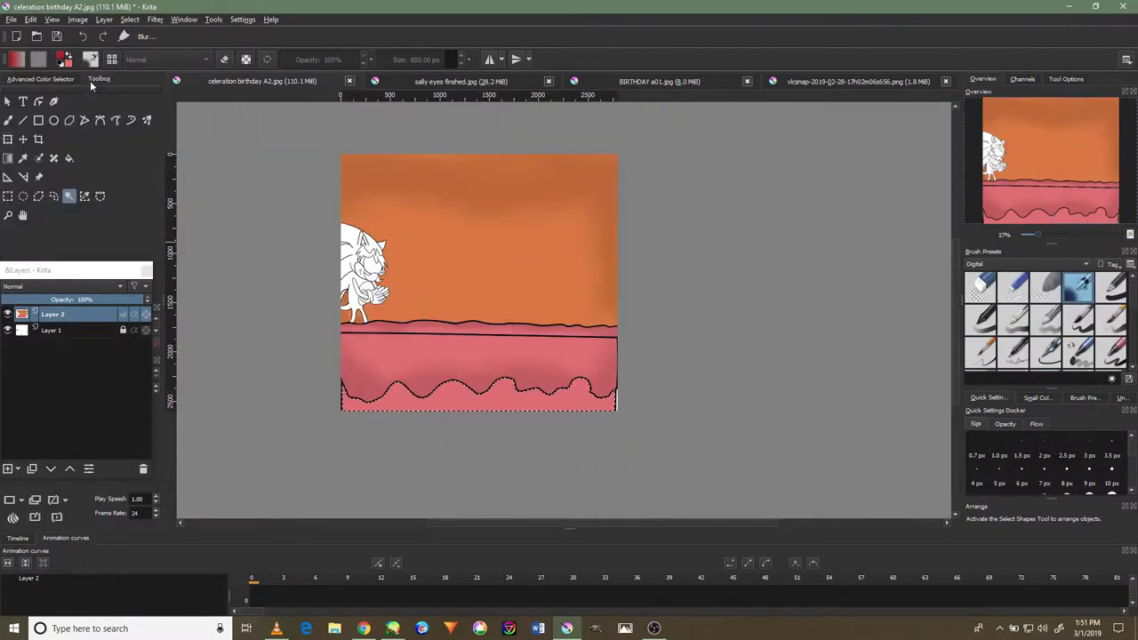
click(8, 121)
scroll(604, 381, up, 2)
scroll(604, 382, up, 1)
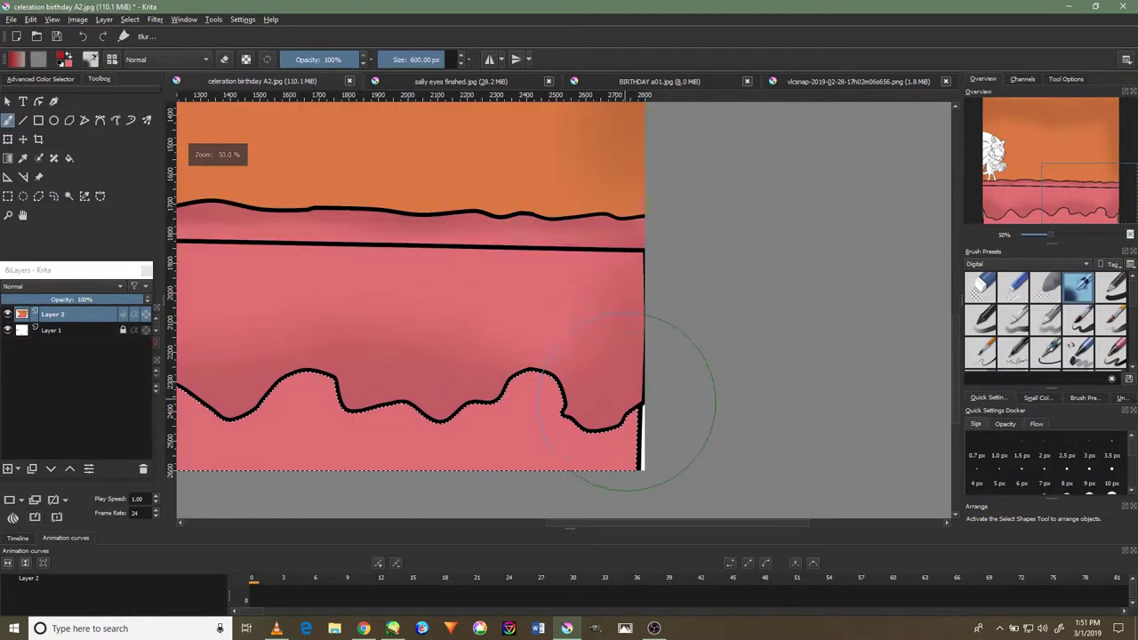
Paint dark red shading along the cake's bottom edge with the brush halved to 300 px
drag(609, 425, 622, 435)
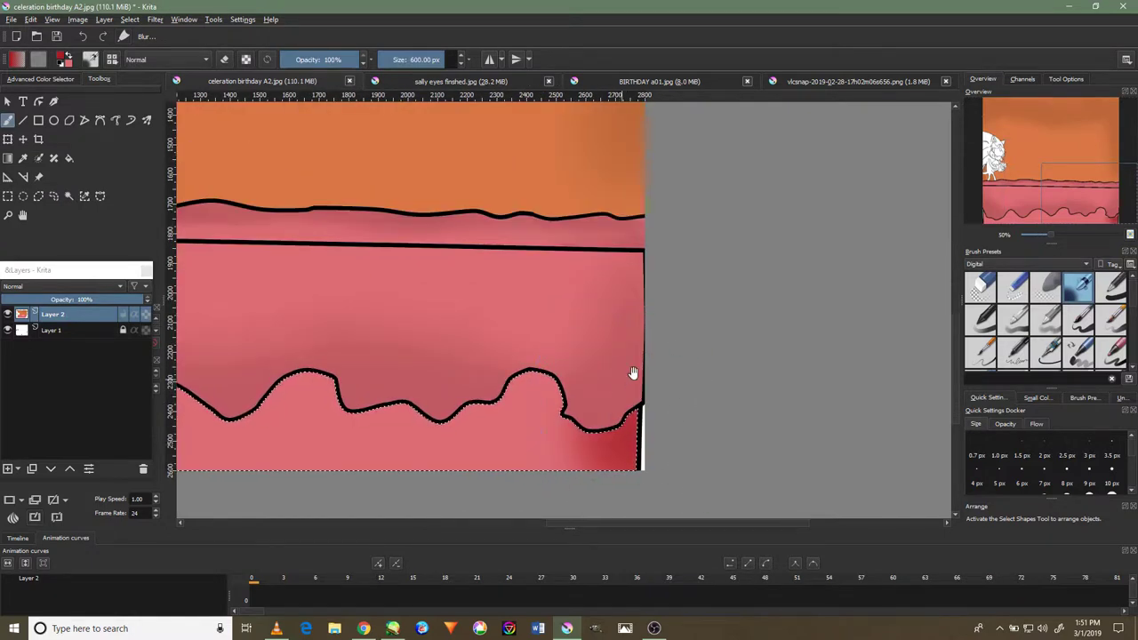
drag(622, 376, 738, 279)
key(bracketleft)
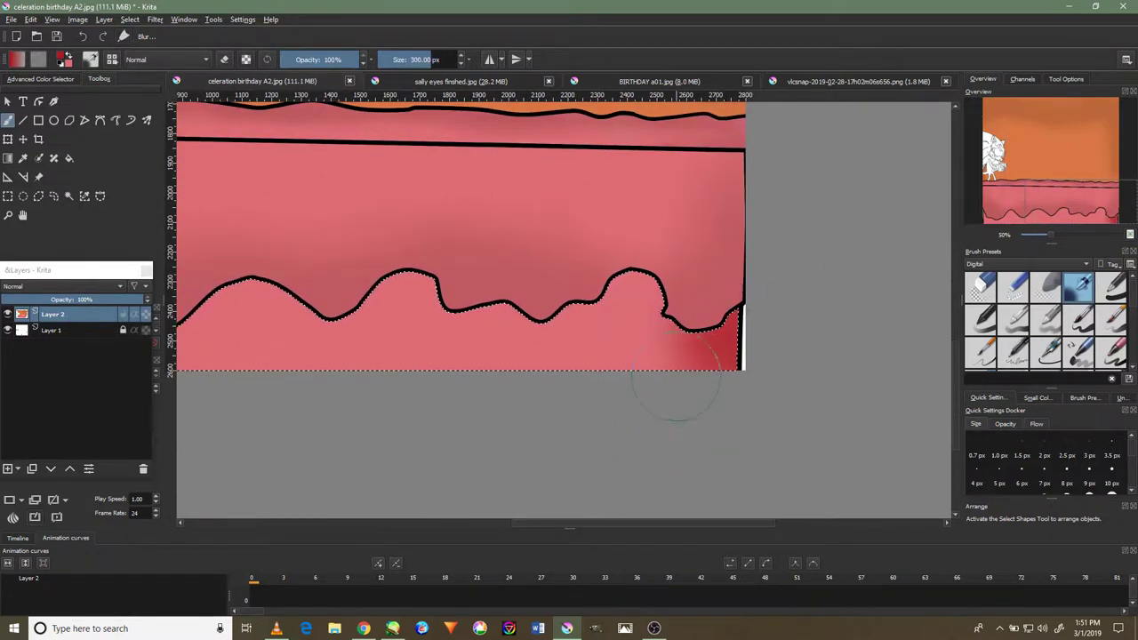
drag(684, 356, 417, 360)
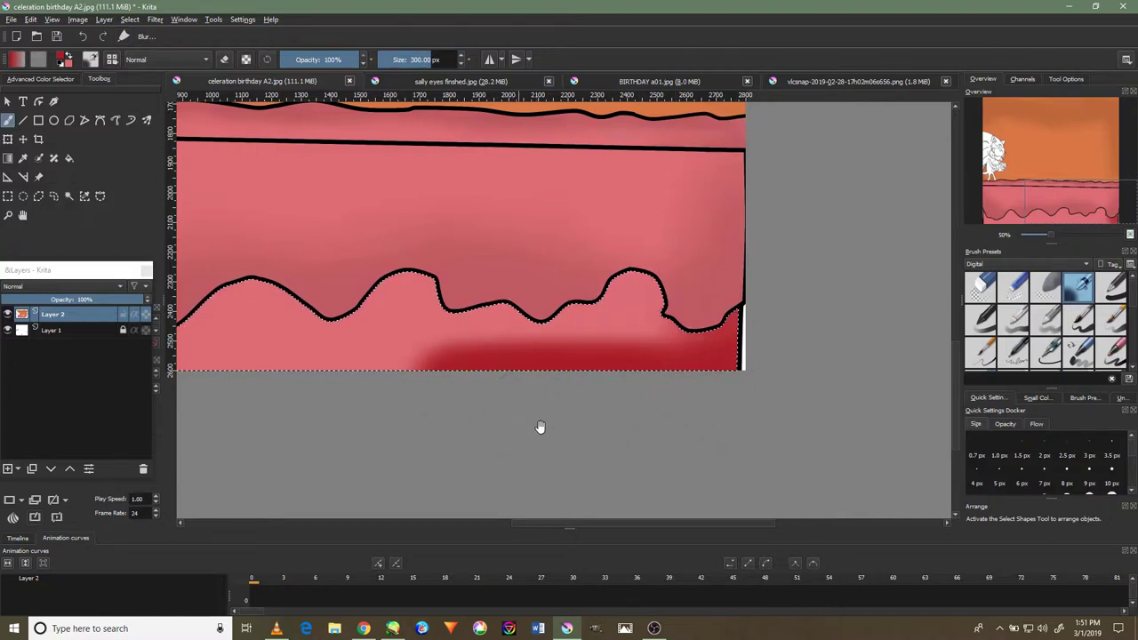
drag(539, 427, 787, 445)
mouse_move(569, 378)
mouse_down()
mouse_move(484, 383)
mouse_move(589, 415)
mouse_up()
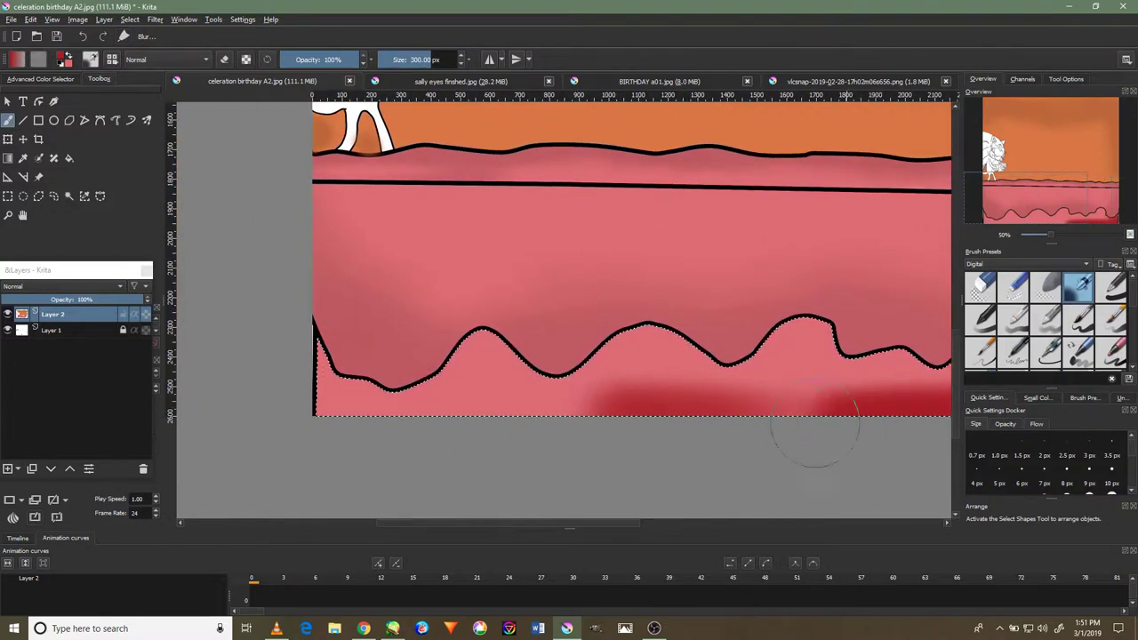
drag(266, 418, 285, 356)
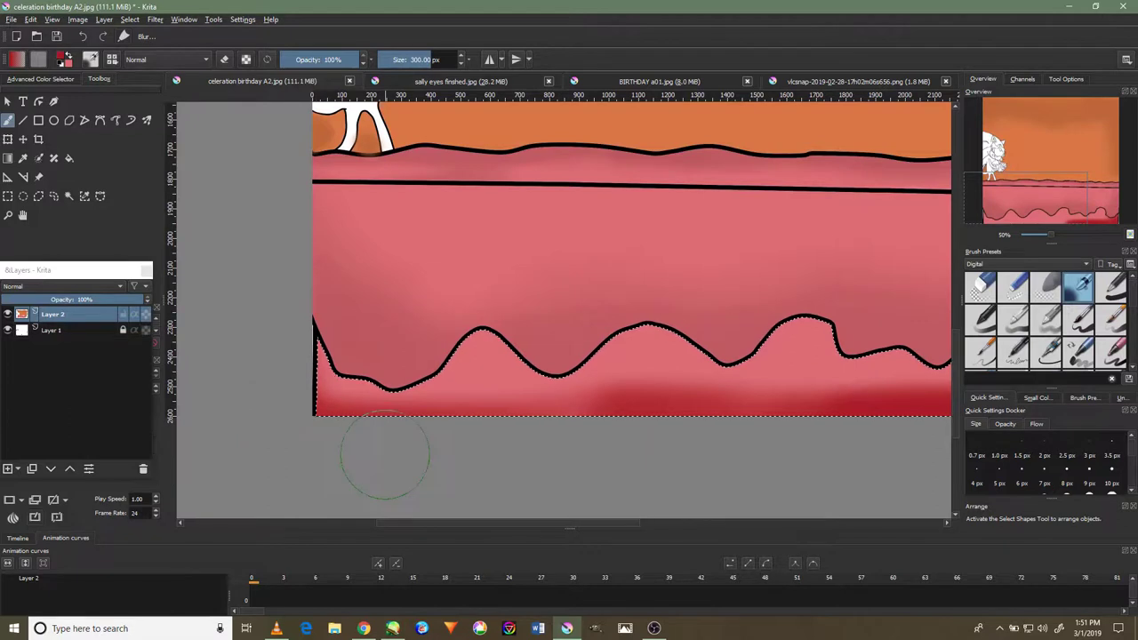
Switch to a smaller soft brush, zoom in on the wavy drip line, and halve it to 30 px
scroll(858, 294, down, 2)
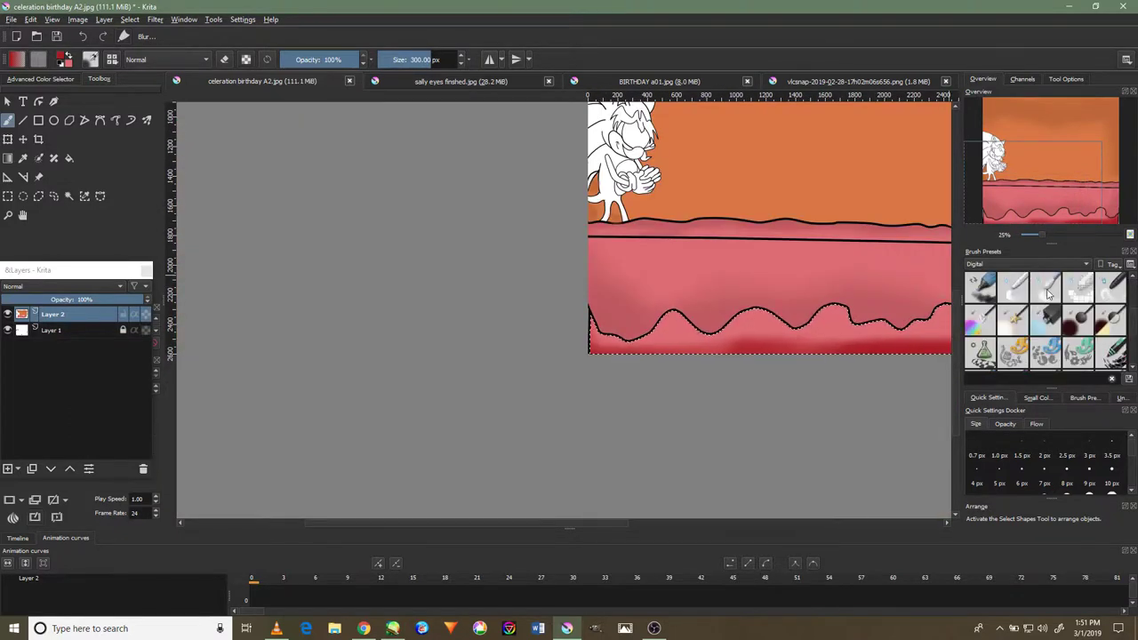
click(1046, 286)
scroll(625, 368, up, 1)
scroll(648, 346, up, 2)
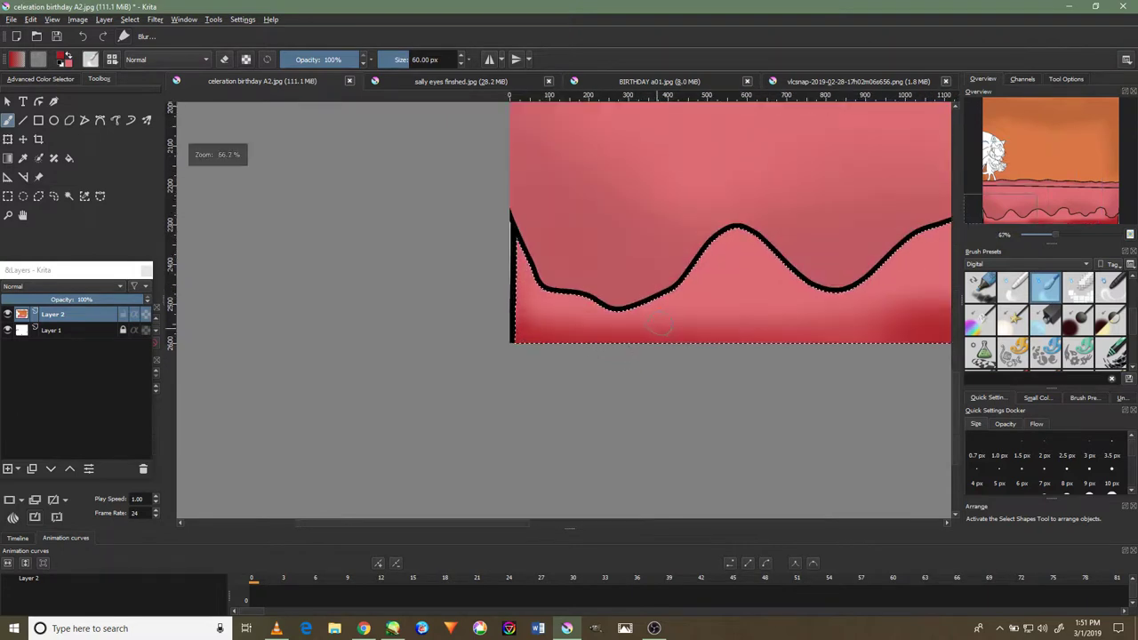
scroll(647, 346, up, 1)
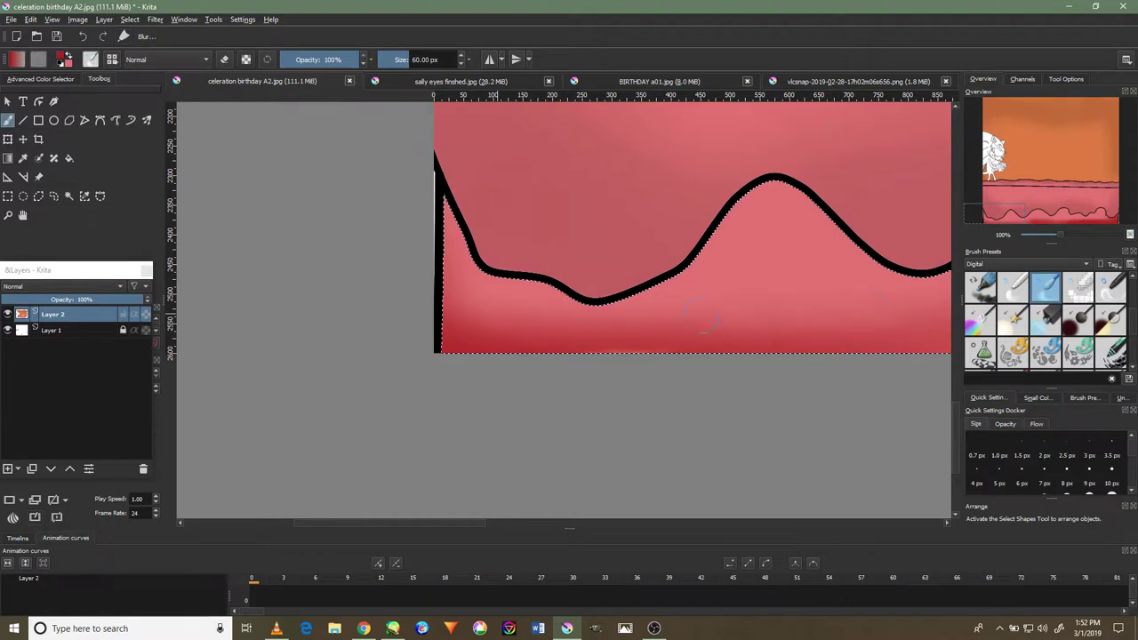
key(minus)
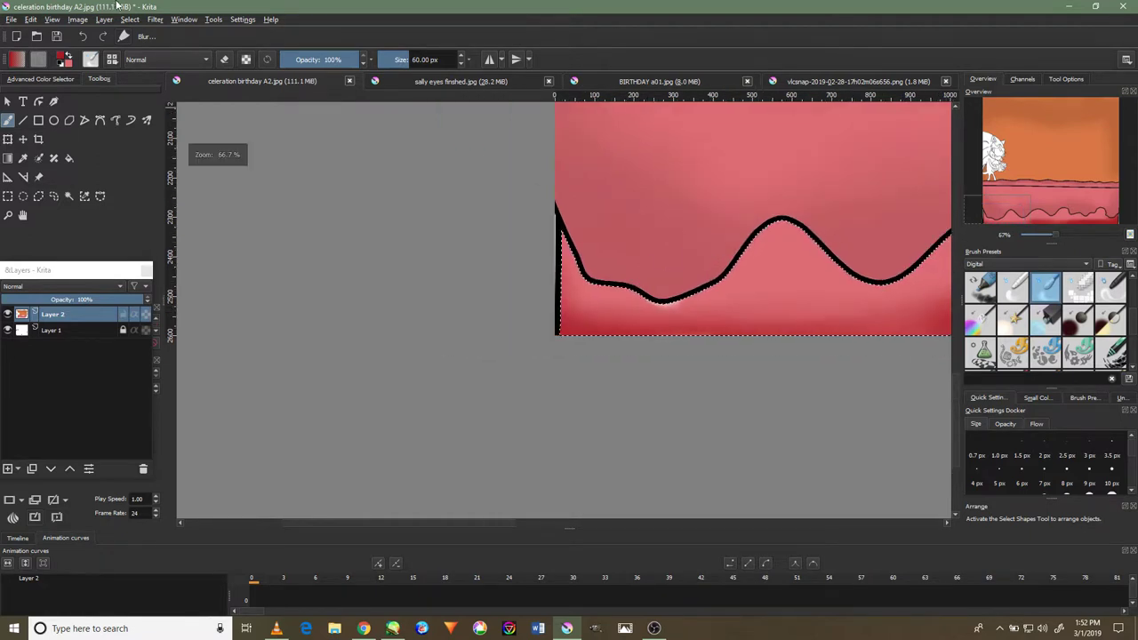
key(plus)
key(plus)
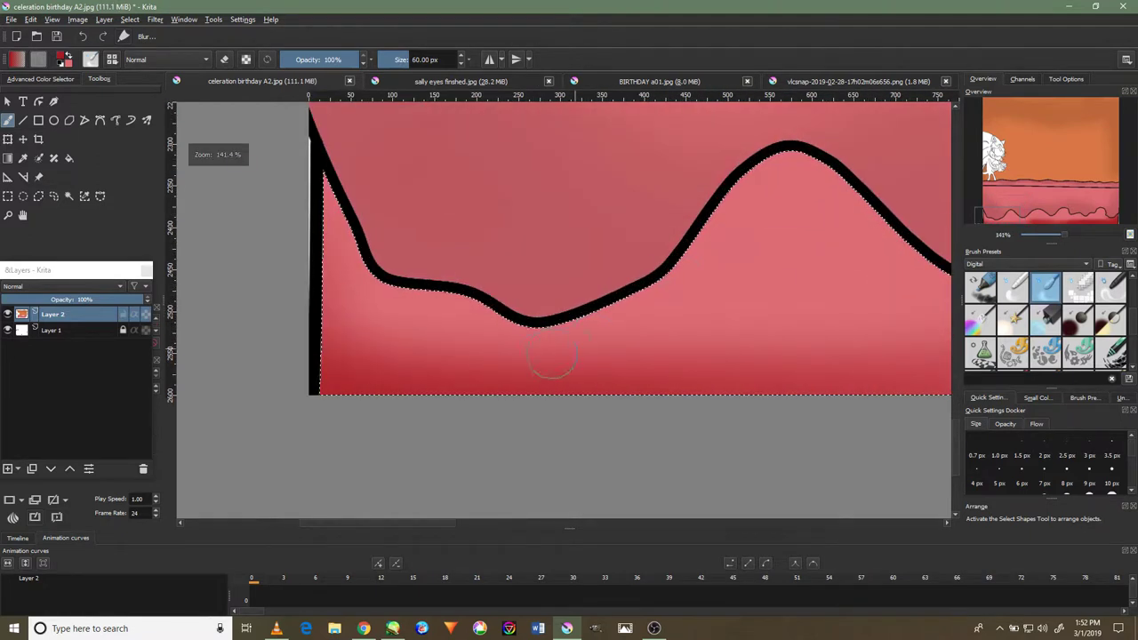
key(bracketleft)
key(bracketleft)
key(bracketleft)
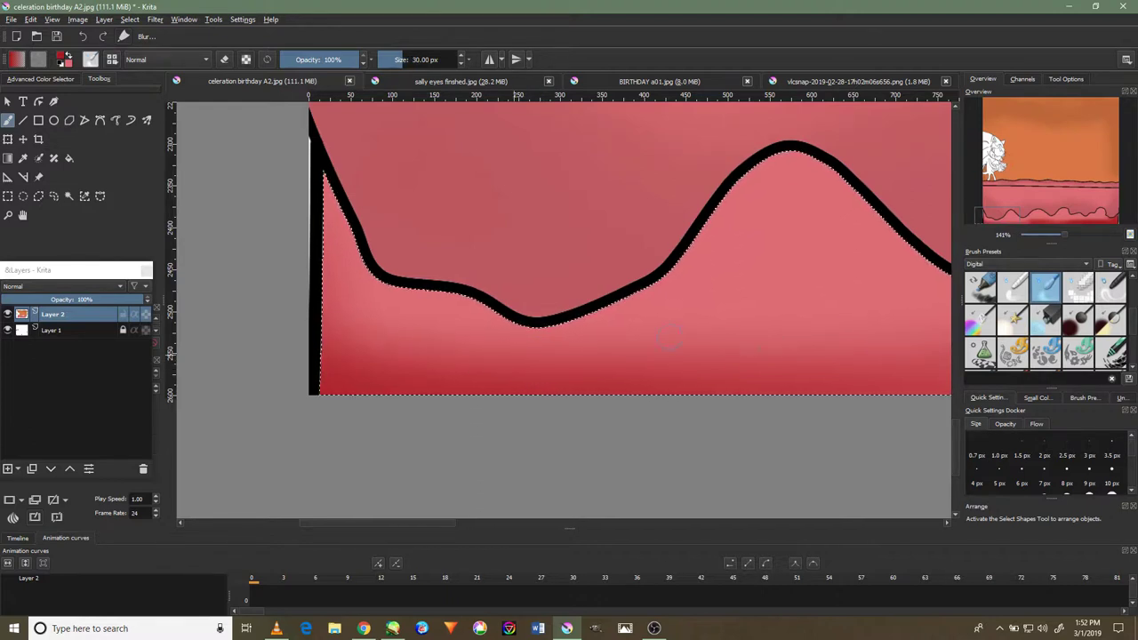
Enlarge the brush to 63 px and blend dark red along the rest of the cake bottom
drag(742, 347, 412, 302)
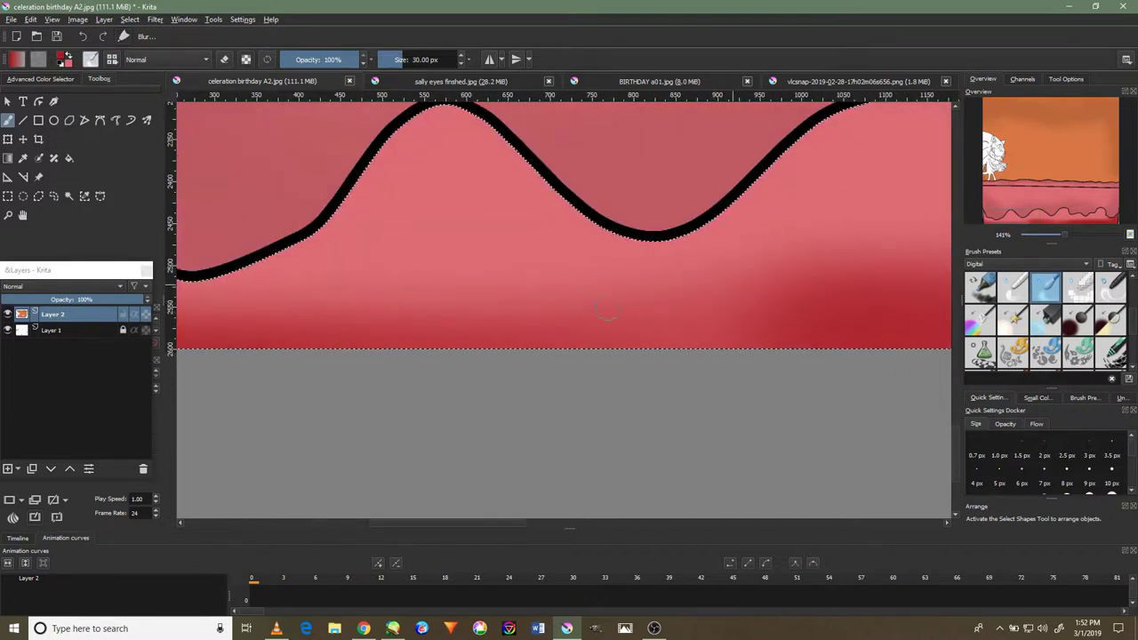
drag(717, 297, 470, 297)
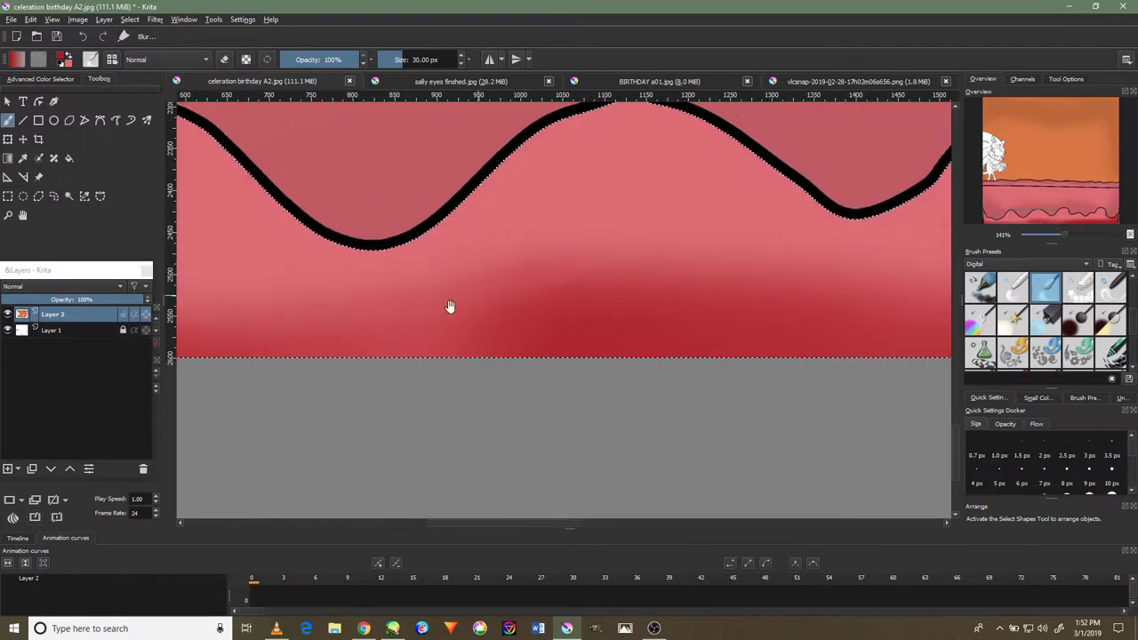
drag(575, 280, 698, 236)
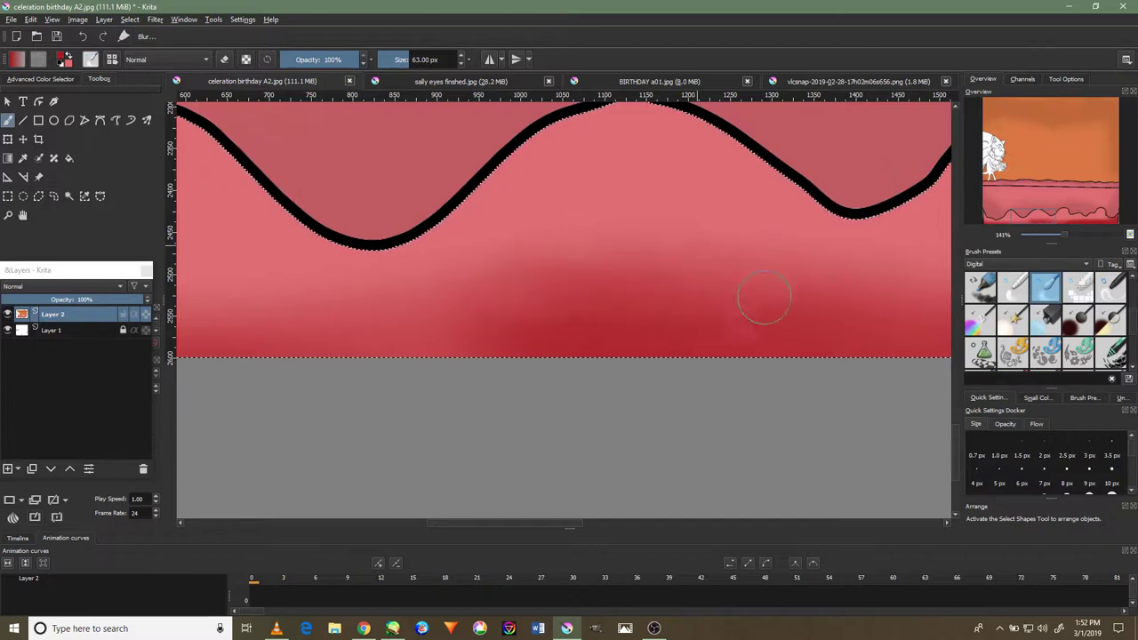
scroll(831, 279, right, 5)
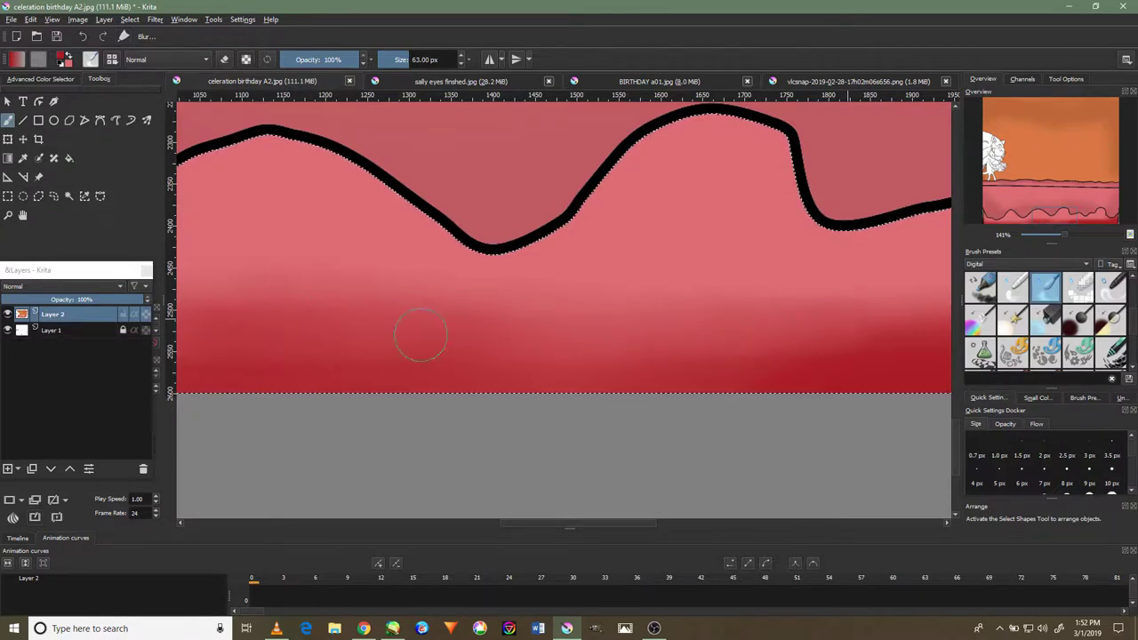
mouse_move(686, 318)
mouse_down()
mouse_move(466, 289)
mouse_move(368, 310)
mouse_up()
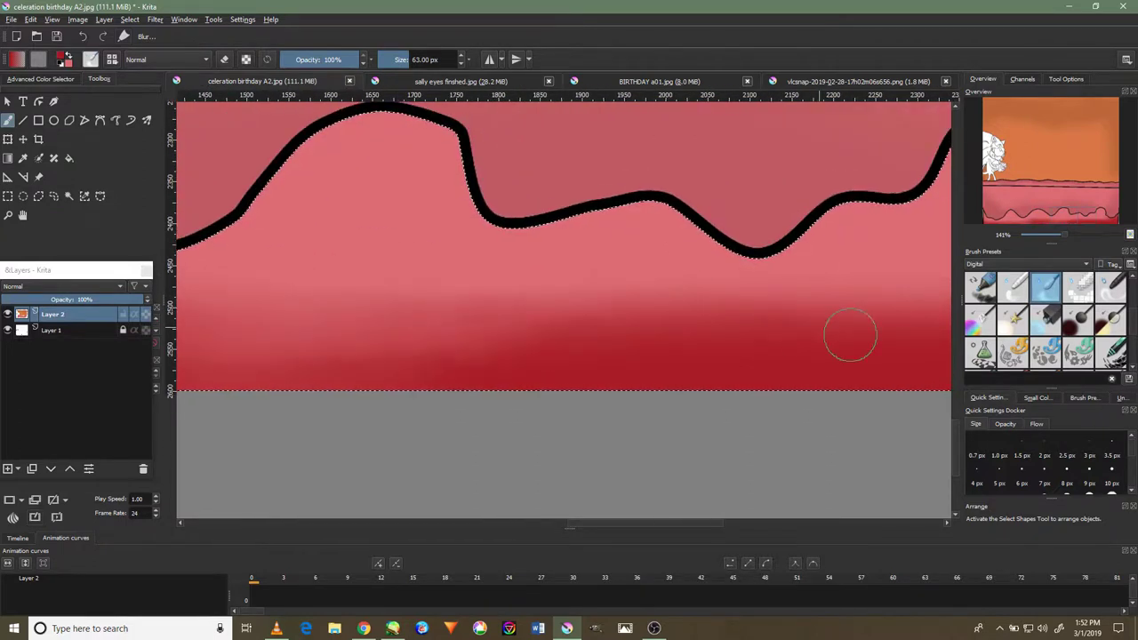
drag(809, 329, 538, 300)
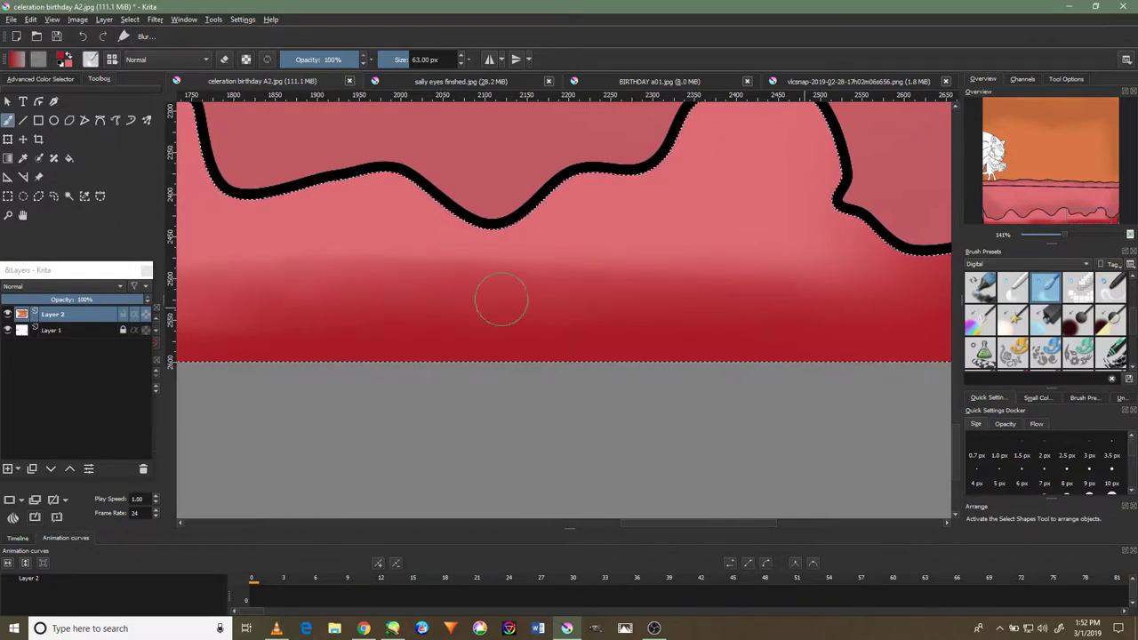
drag(916, 321, 636, 327)
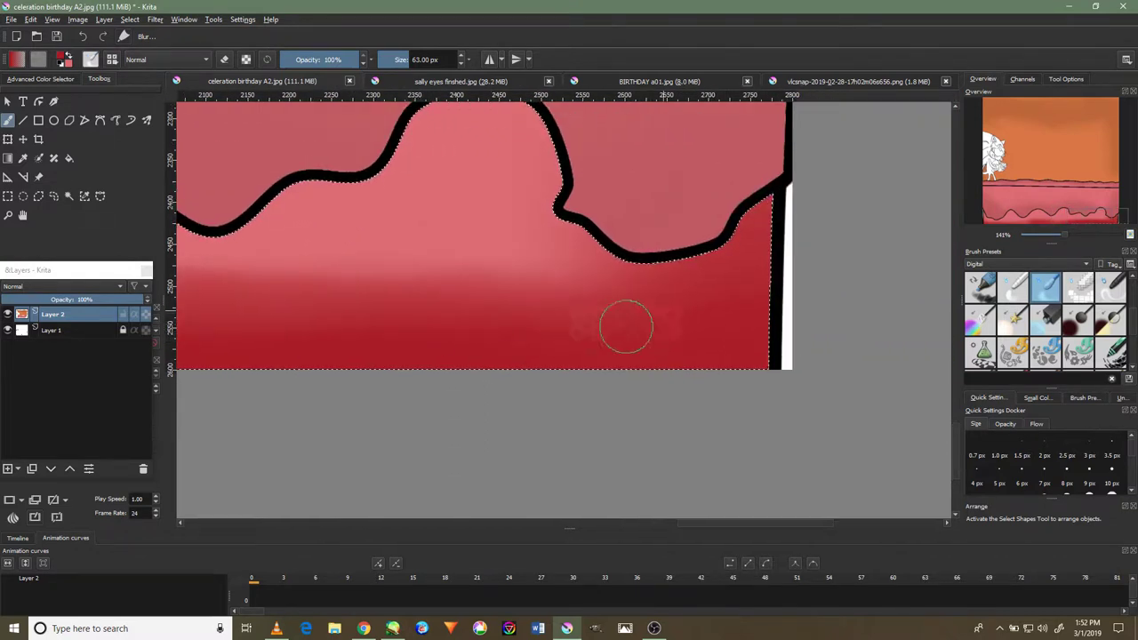
drag(457, 321, 495, 287)
scroll(342, 234, down, 5)
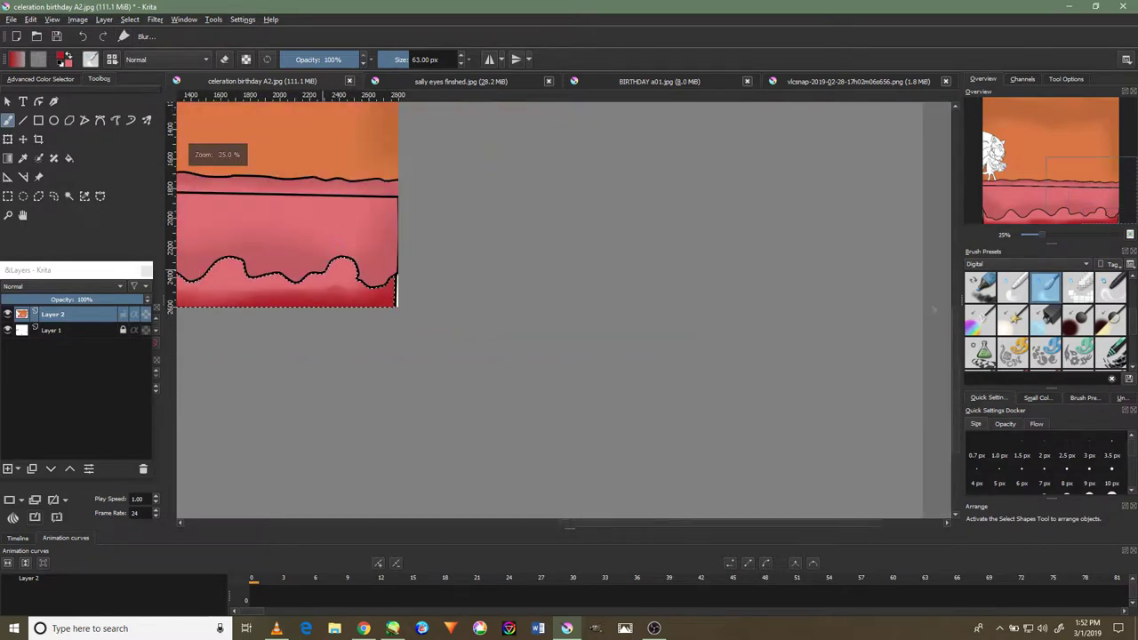
Pan to the cake's left end, try pale highlight strokes under the curve, and undo them
drag(342, 234, 626, 294)
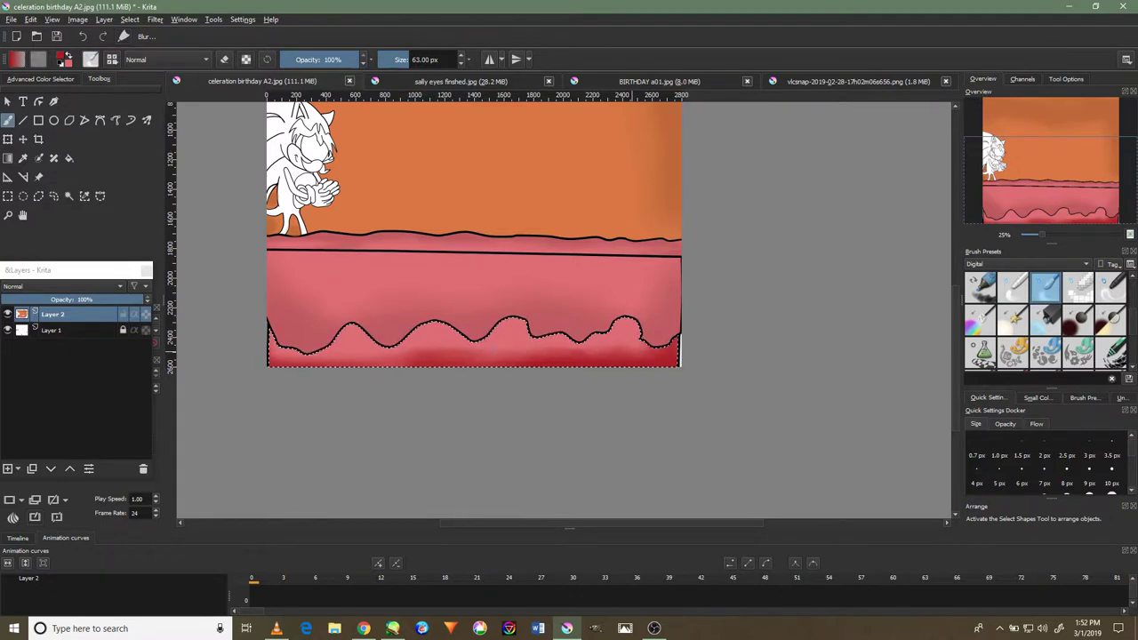
drag(518, 320, 584, 368)
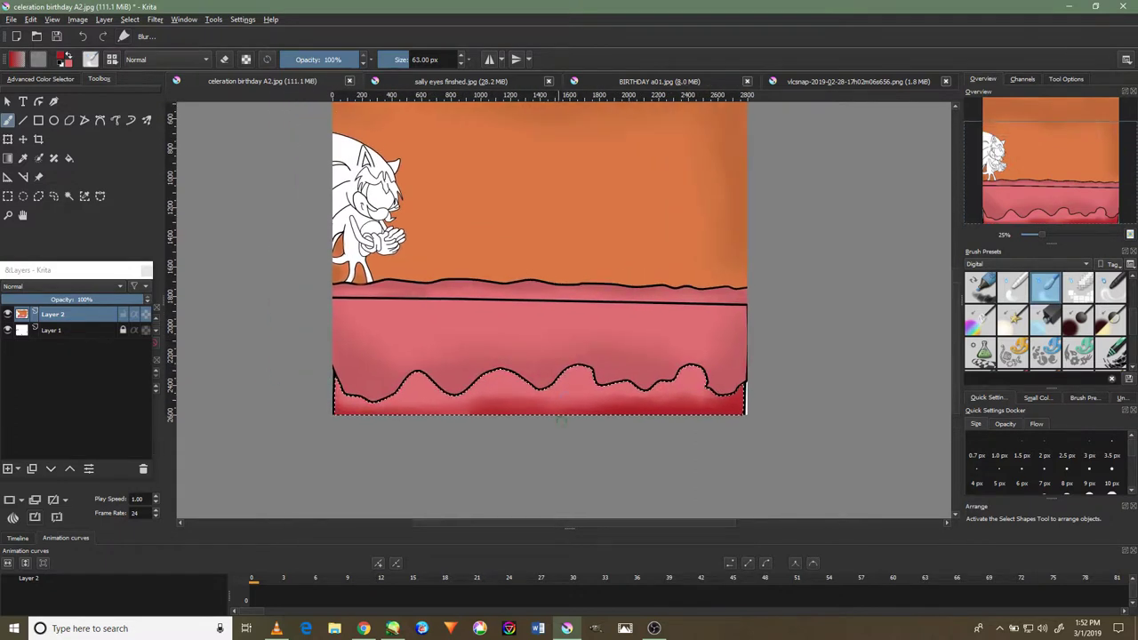
scroll(558, 404, up, 5)
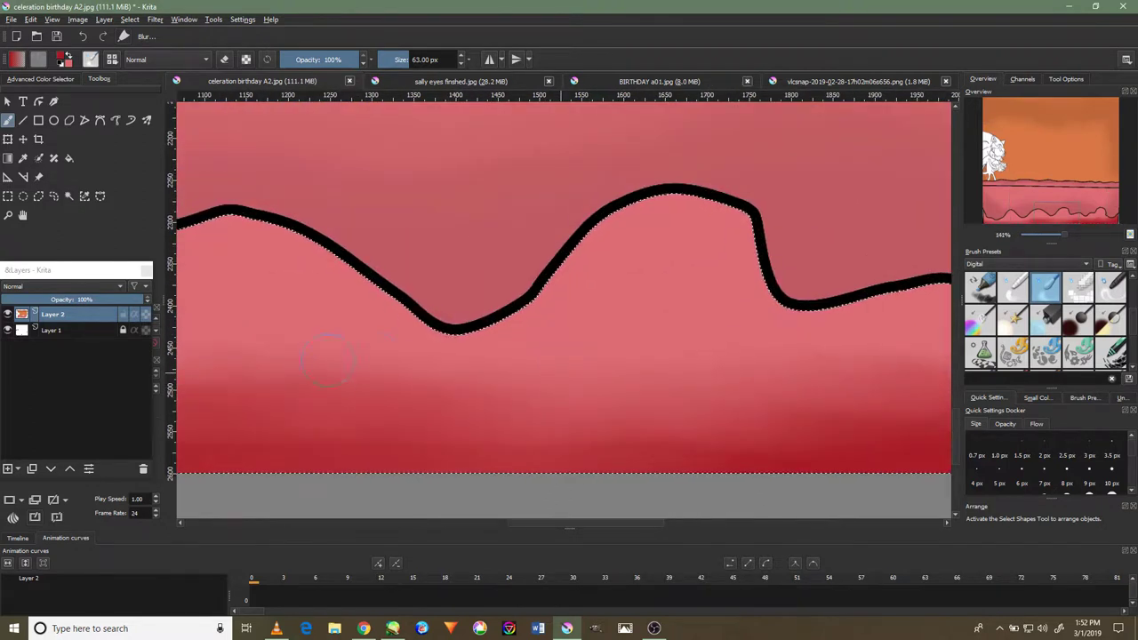
drag(343, 356, 740, 336)
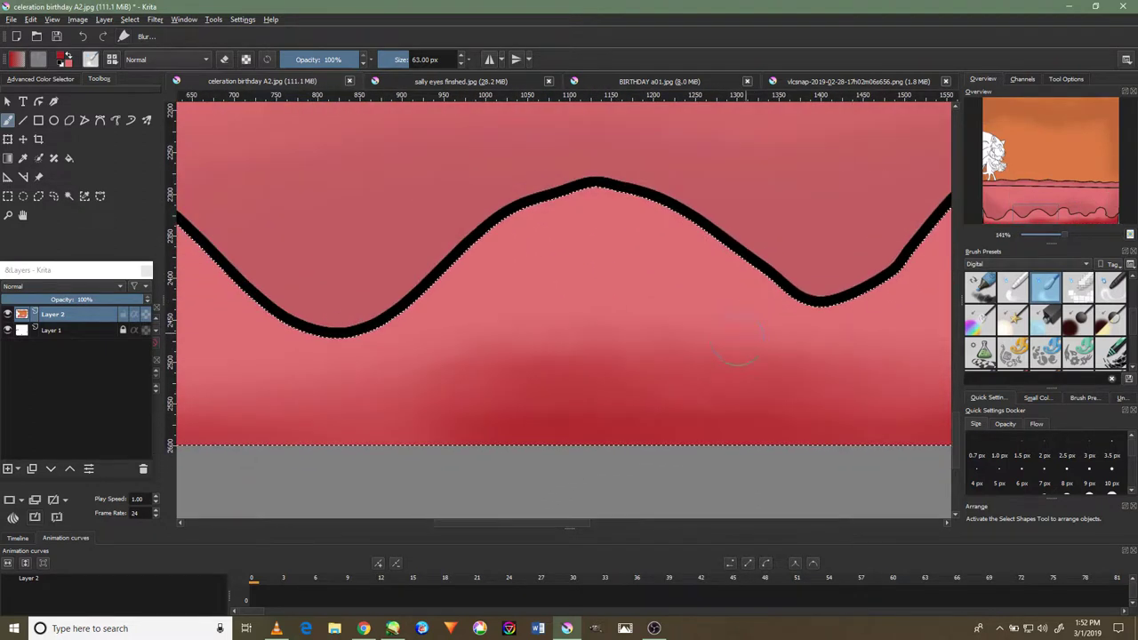
mouse_move(261, 392)
mouse_down()
mouse_move(771, 401)
mouse_move(882, 391)
mouse_up()
drag(449, 373, 703, 373)
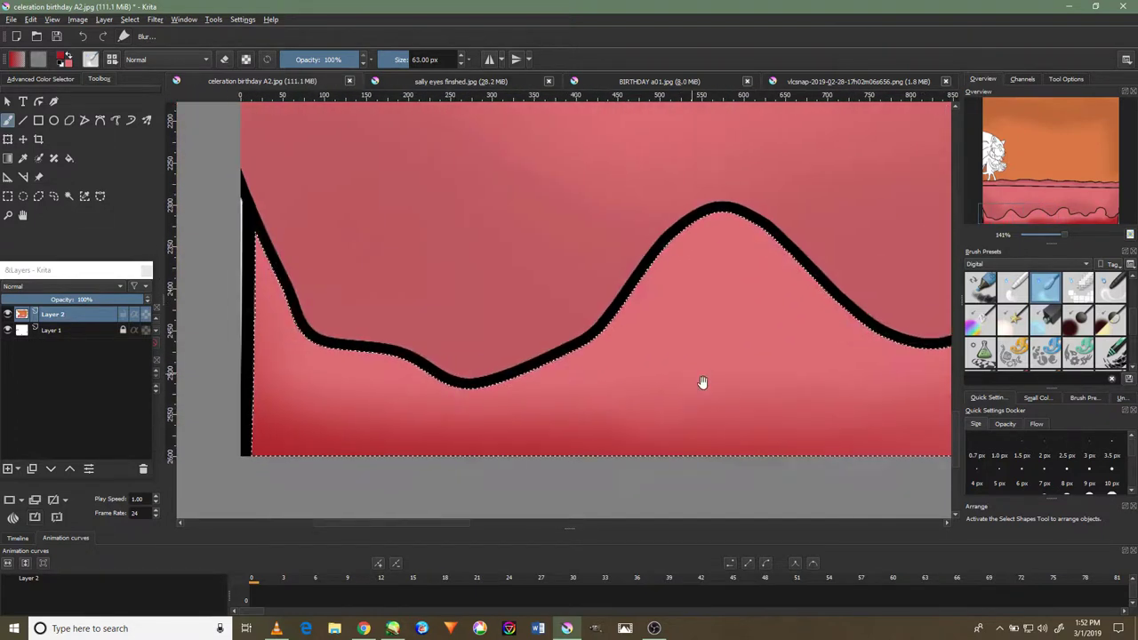
drag(524, 391, 435, 389)
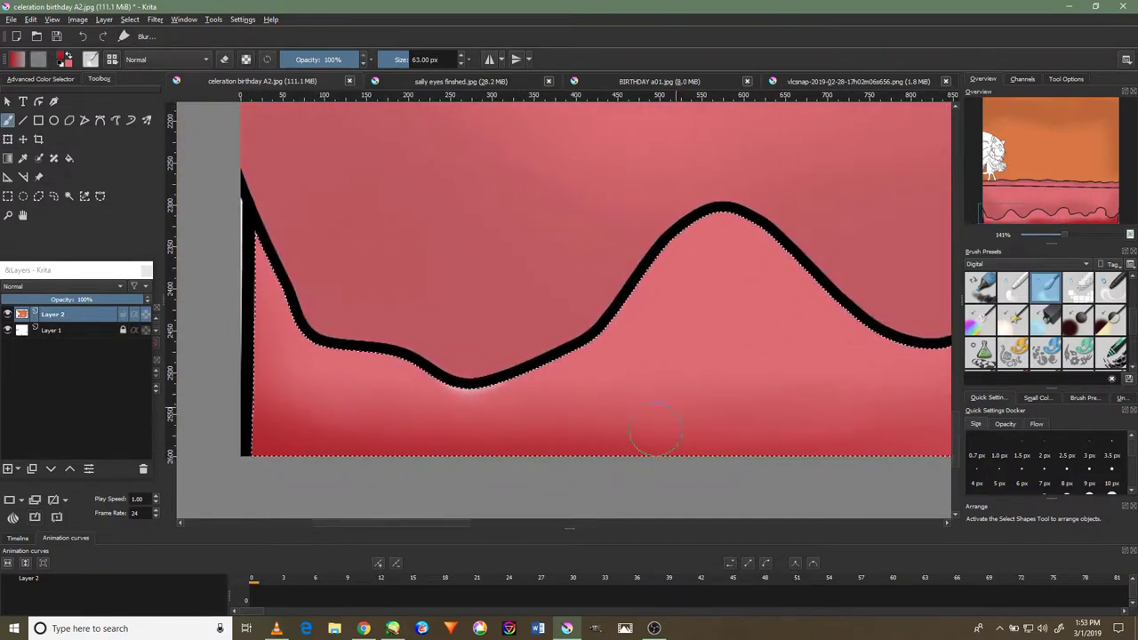
drag(520, 391, 440, 388)
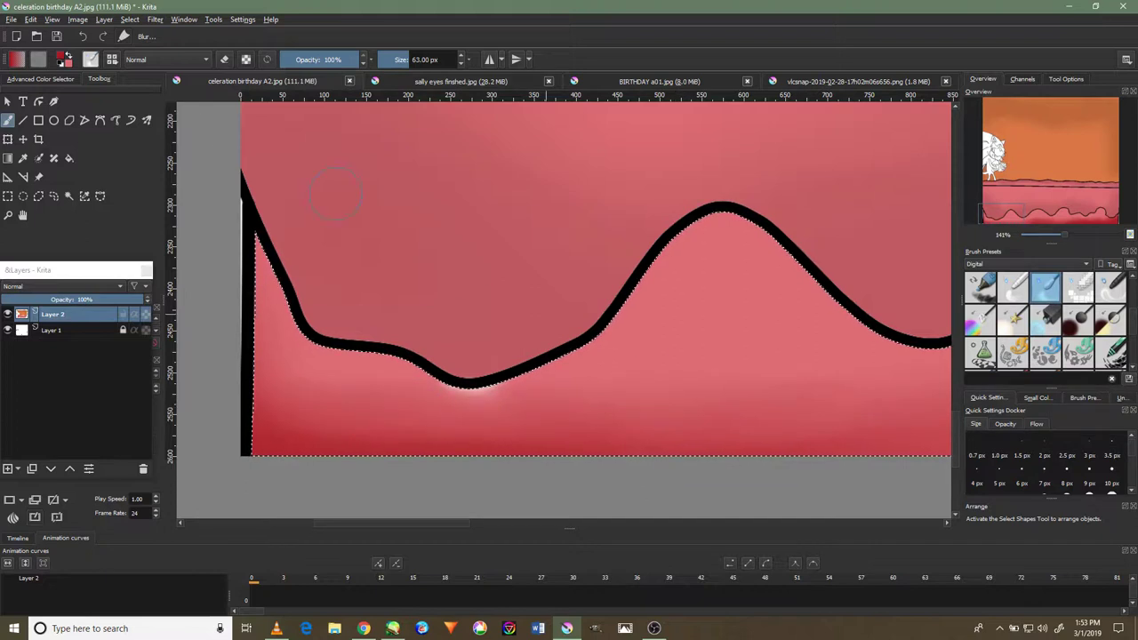
key(ctrl+z)
key(ctrl+z)
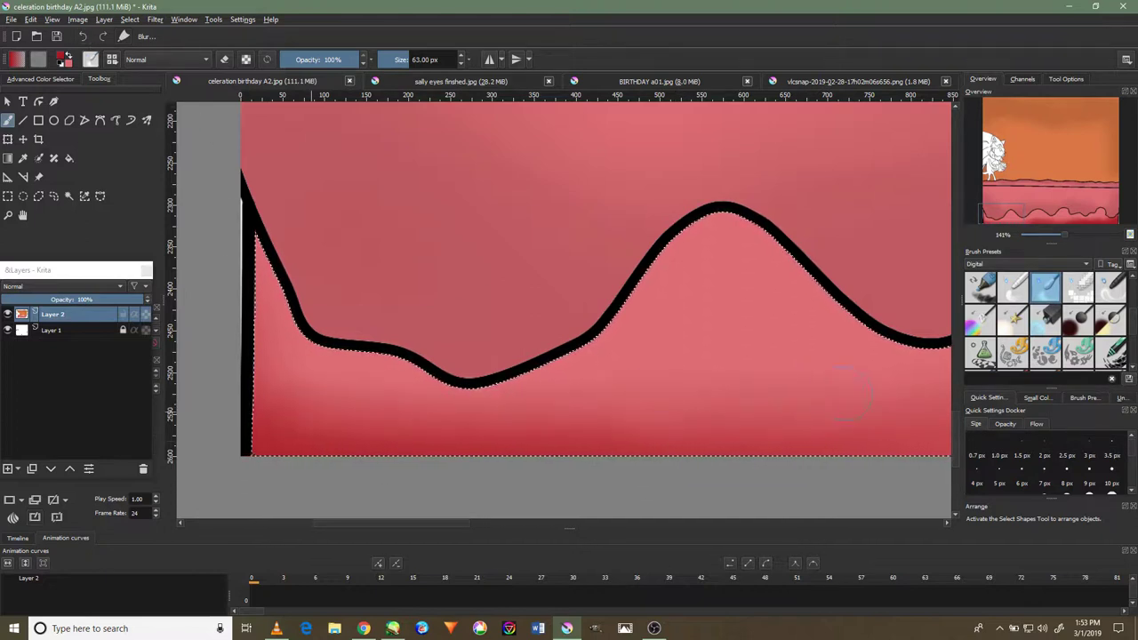
Review the dark red fade along the cake bottom to its right end, then view the BIRTHDAY a01 image
mouse_move(709, 399)
mouse_down()
mouse_move(666, 371)
mouse_move(551, 350)
mouse_move(585, 358)
mouse_up()
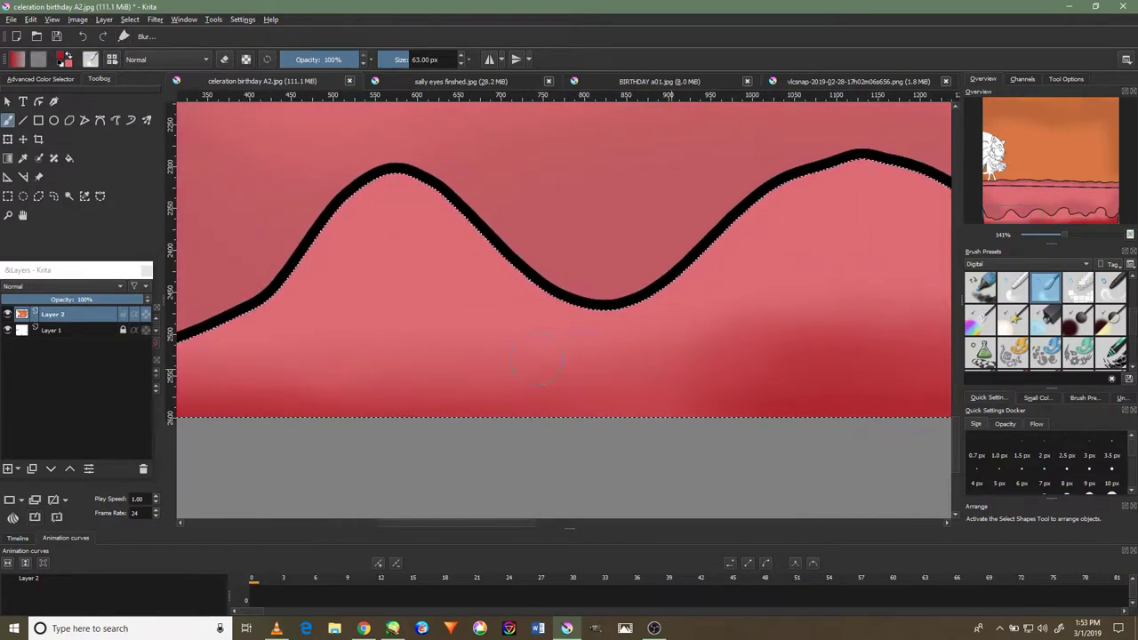
drag(609, 299, 457, 279)
mouse_move(897, 323)
mouse_down()
mouse_move(791, 329)
mouse_move(424, 305)
mouse_up()
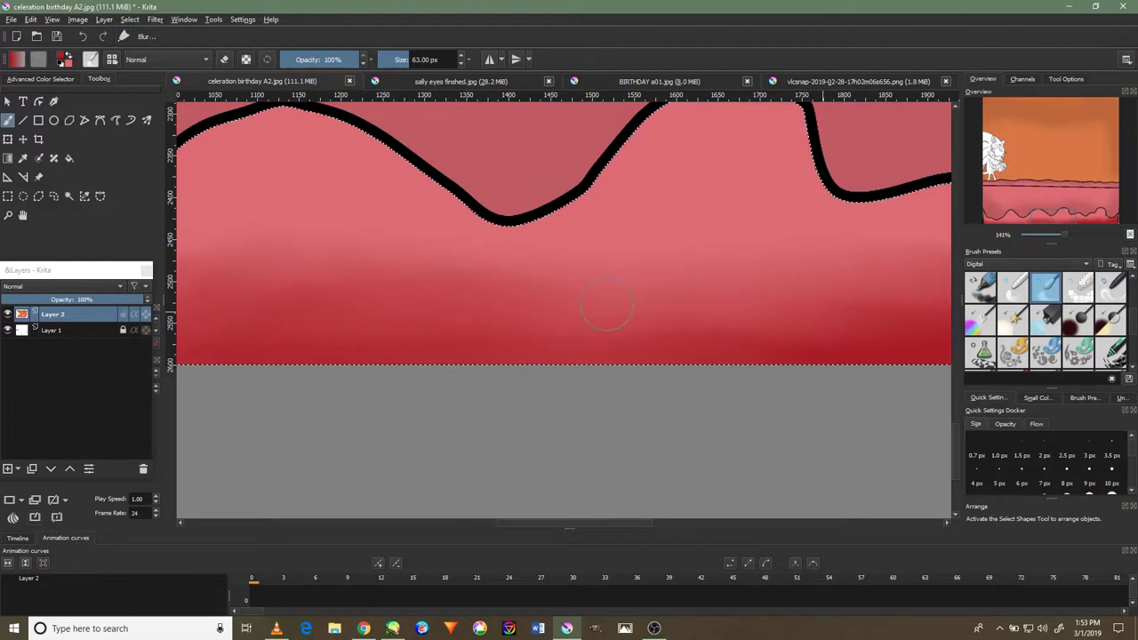
mouse_move(680, 336)
mouse_down()
mouse_move(433, 307)
mouse_move(287, 324)
mouse_up()
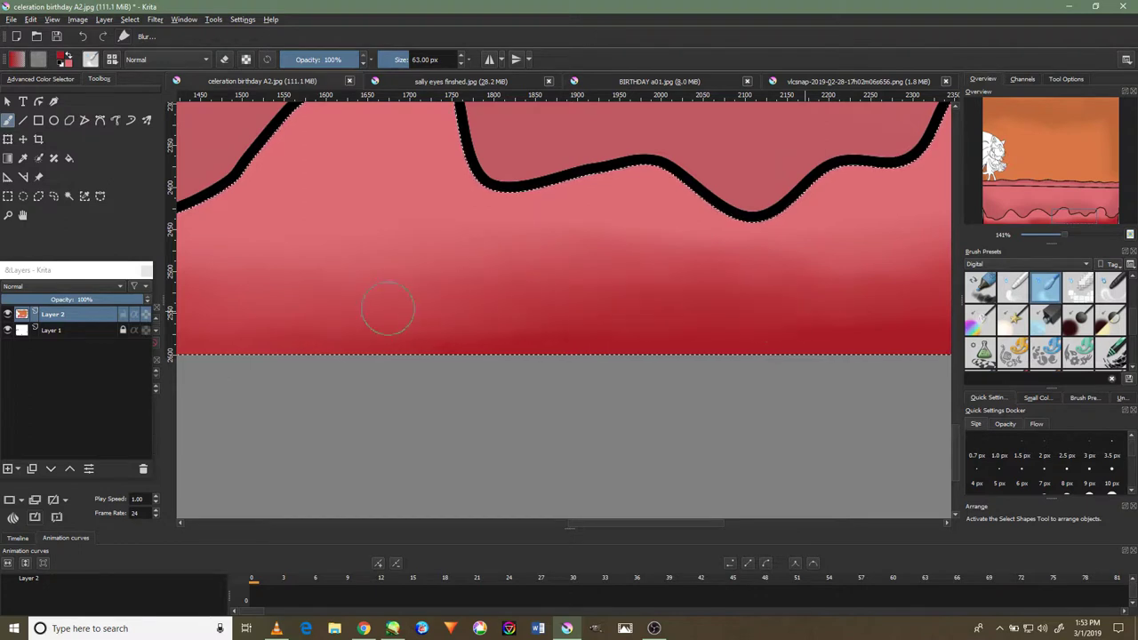
drag(766, 269, 521, 293)
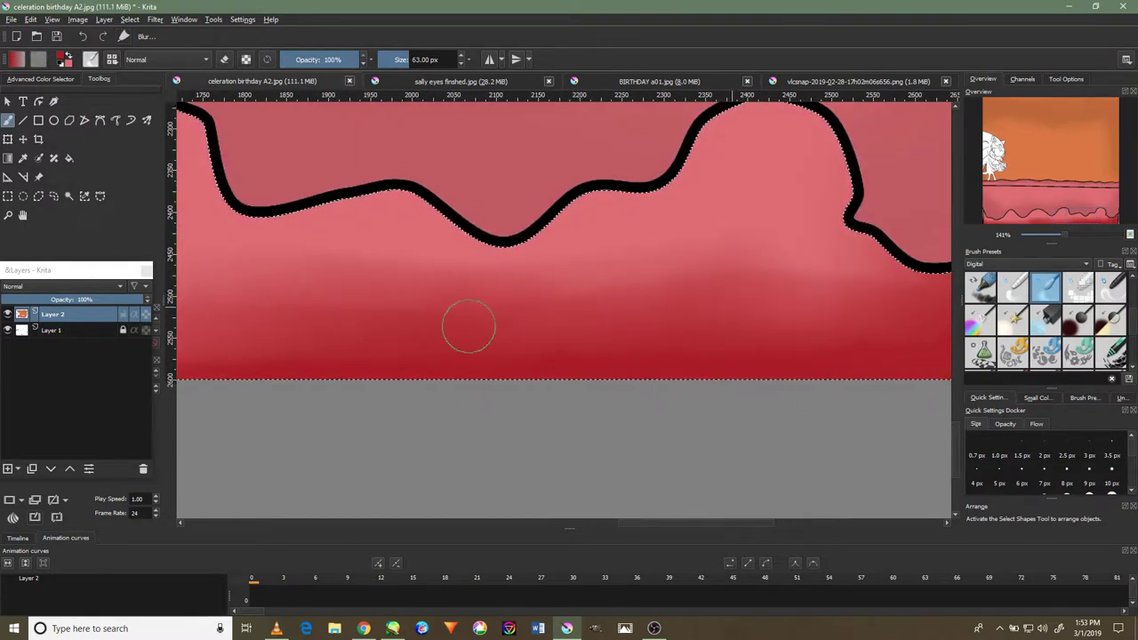
drag(716, 290, 404, 246)
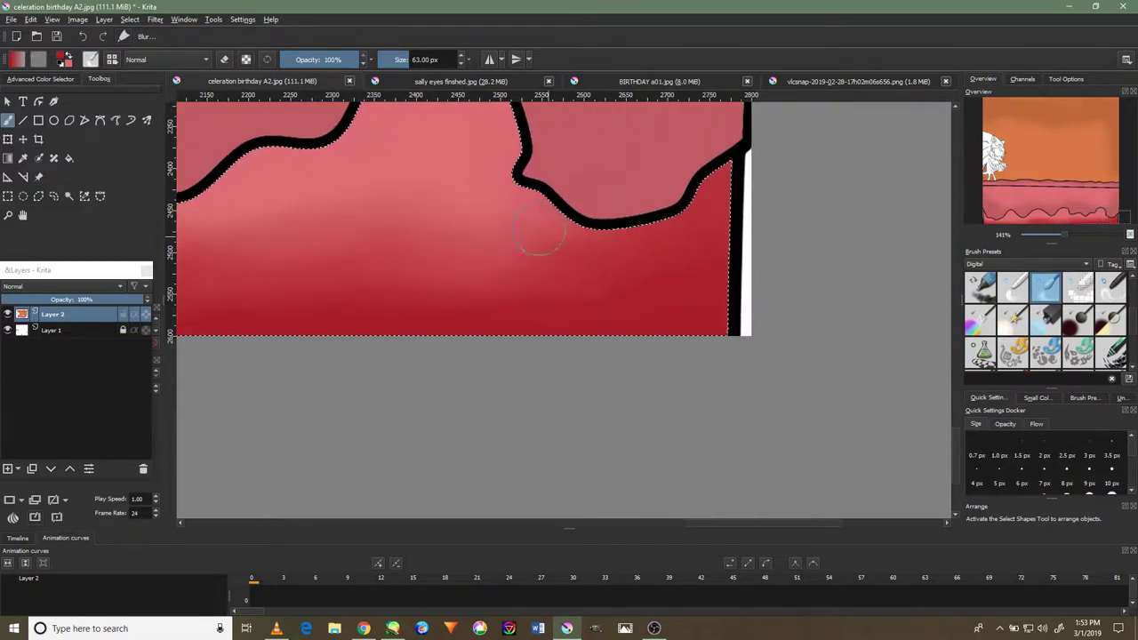
click(659, 81)
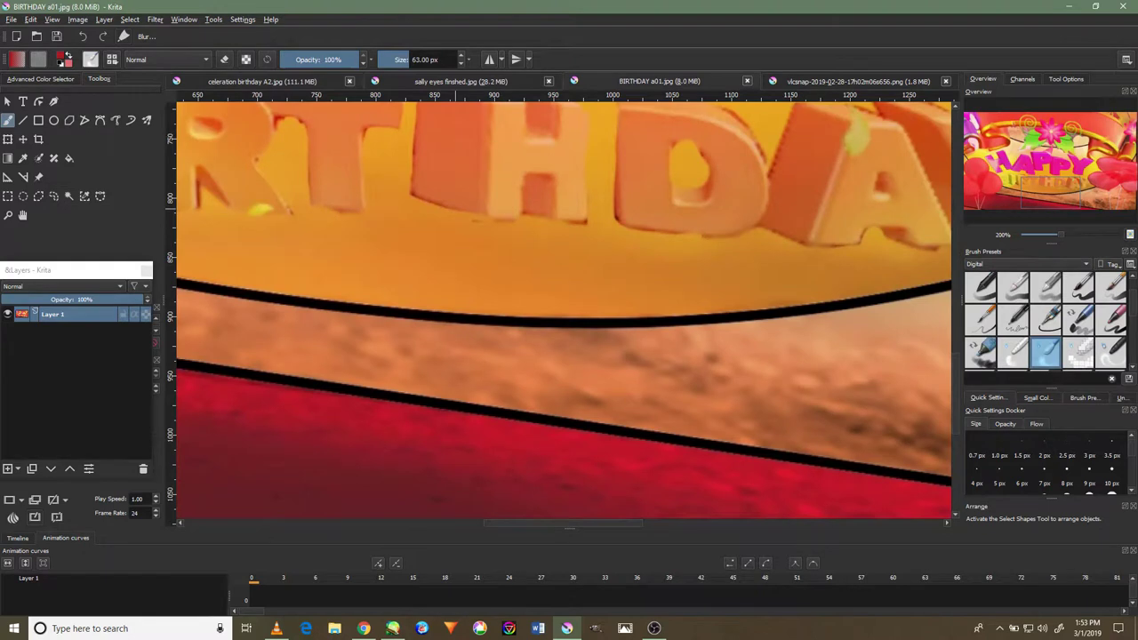
View BIRTHDAY a01 at actual size, then close it, the VLC snapshot and sally eyes without saving
key(1)
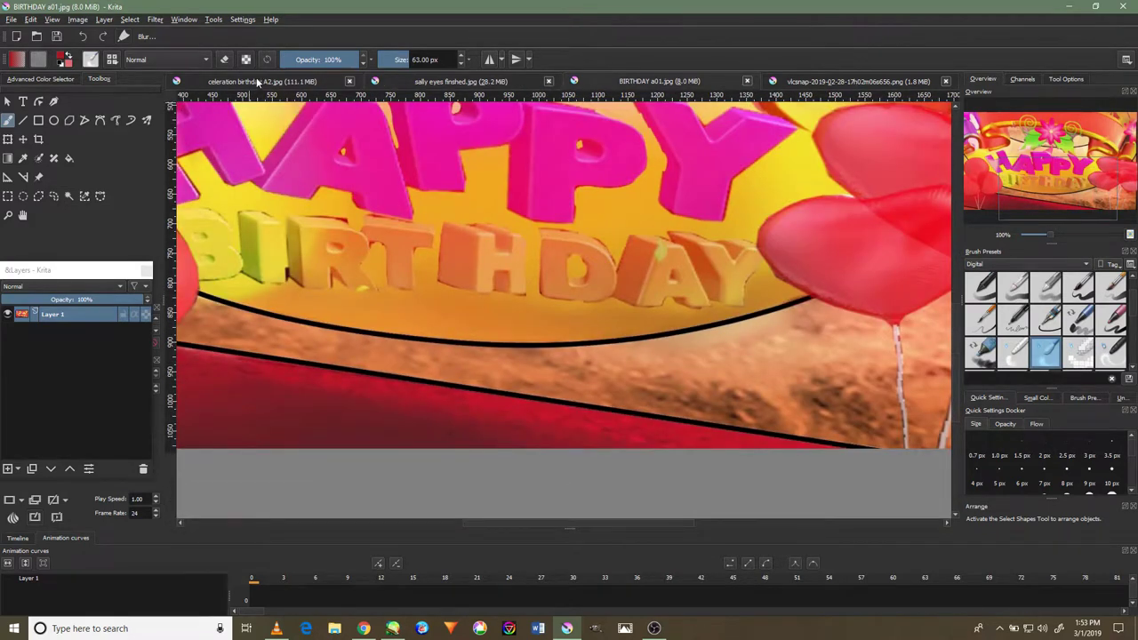
click(257, 82)
click(946, 81)
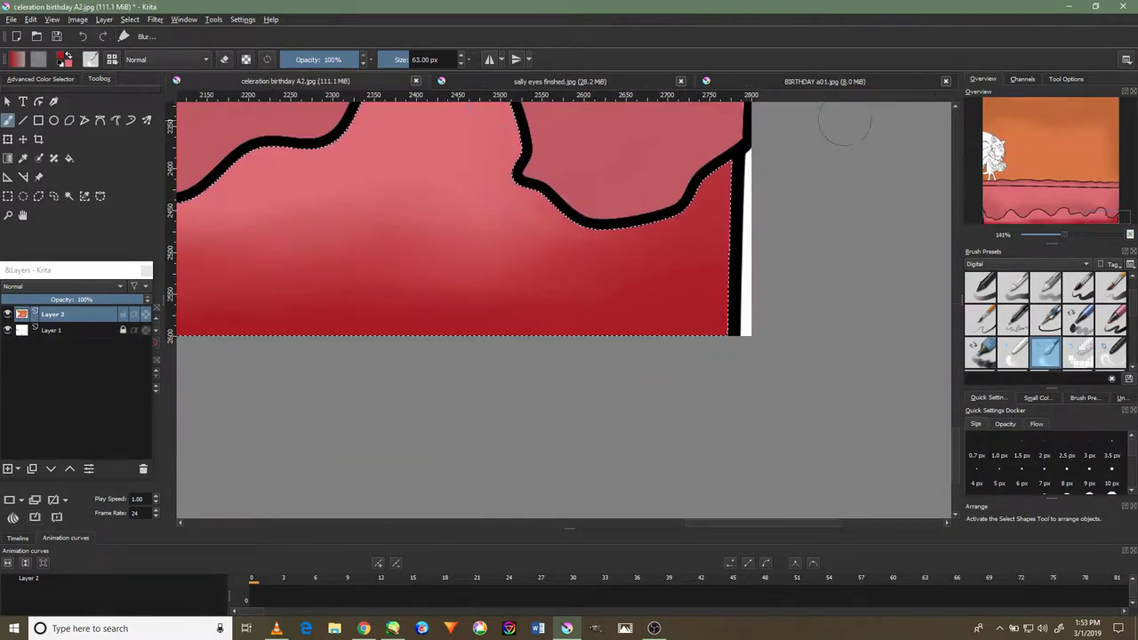
click(947, 81)
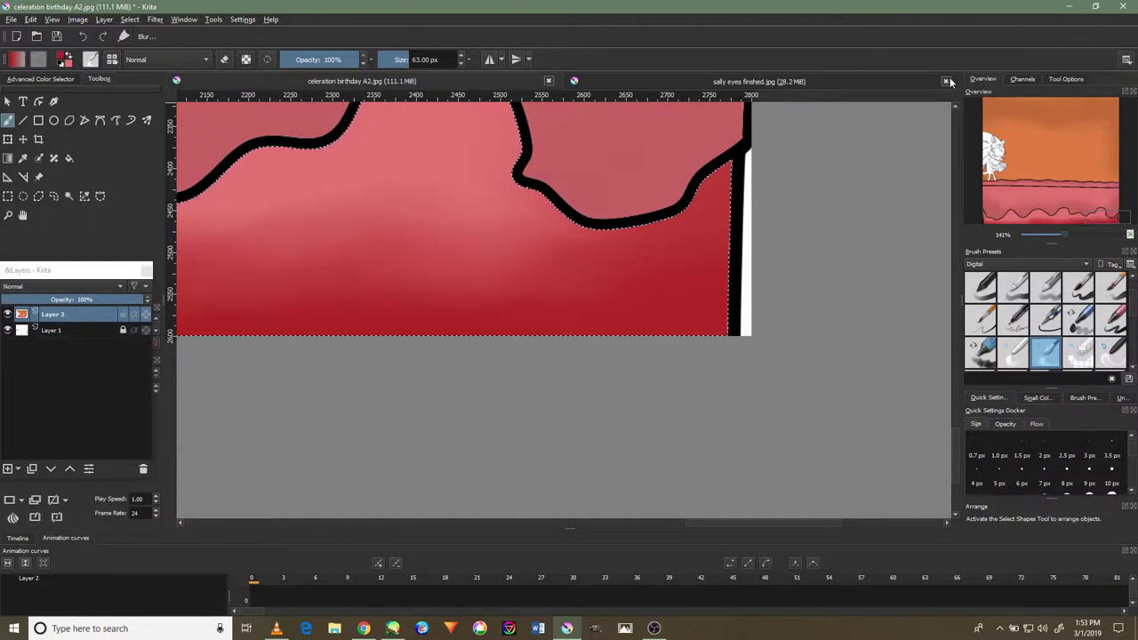
click(946, 81)
click(597, 328)
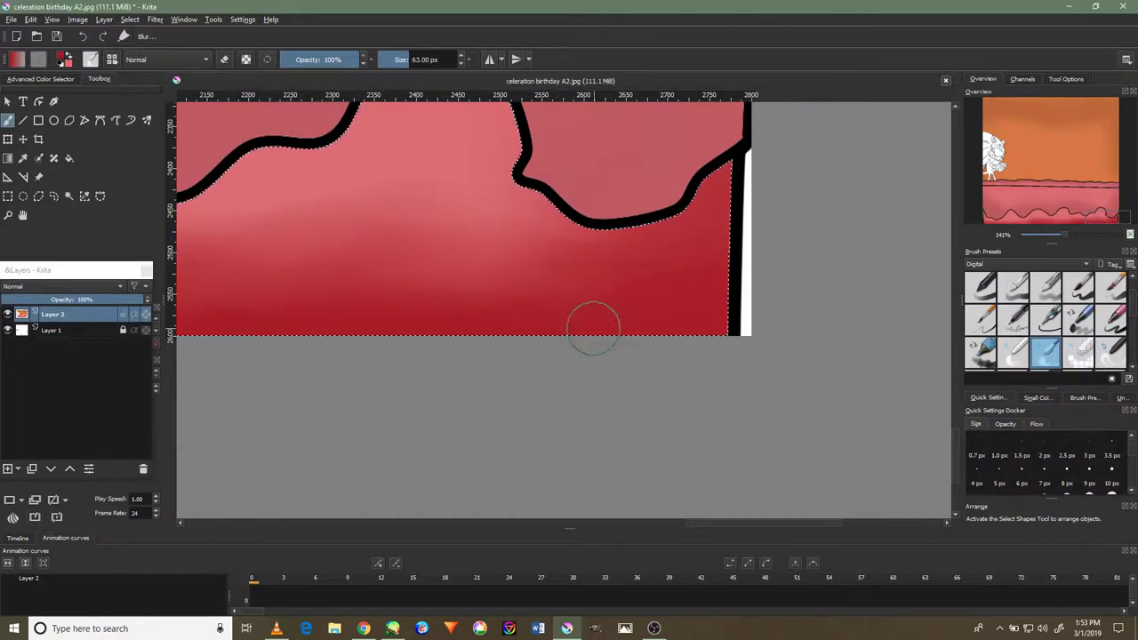
Switch to the Fill tool and deselect the current selection
scroll(578, 173, down, 1)
scroll(578, 171, down, 2)
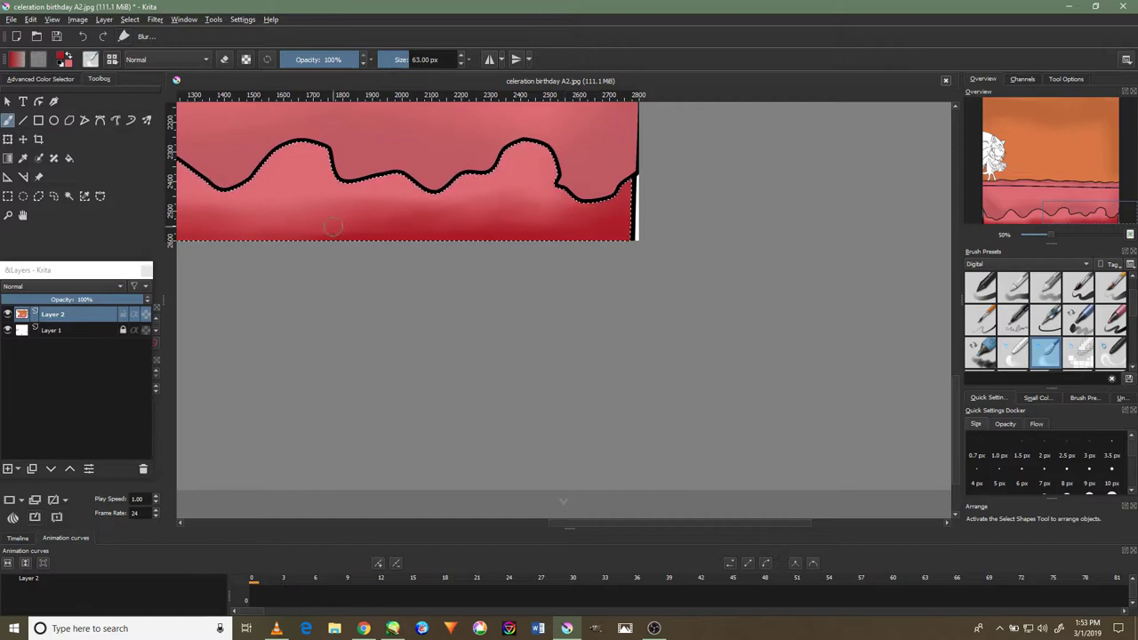
drag(421, 184, 441, 409)
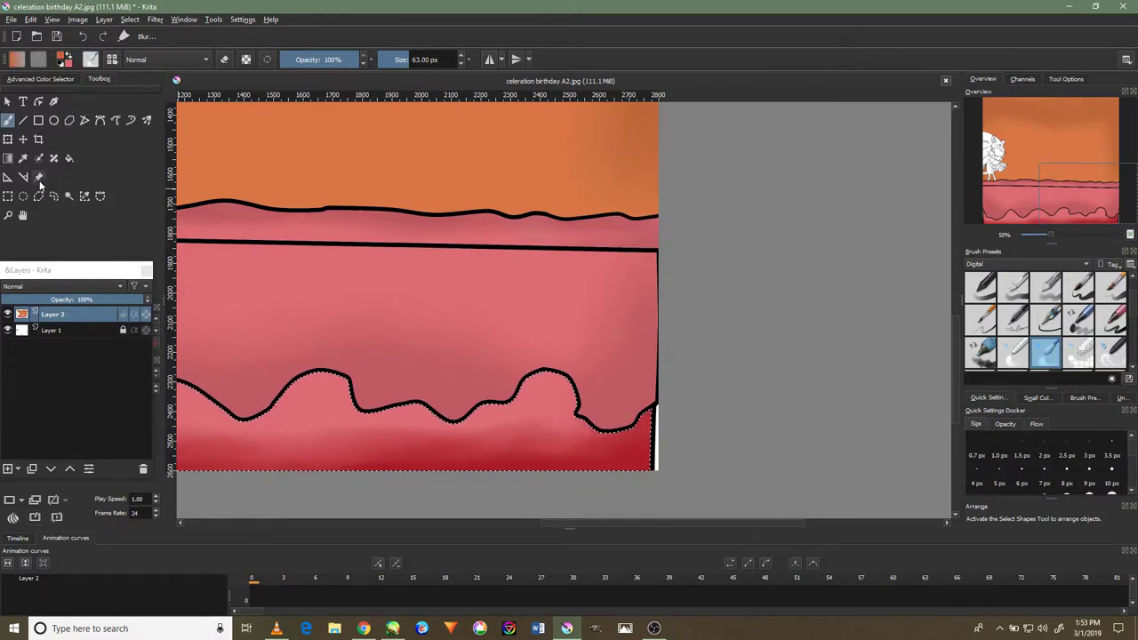
click(69, 162)
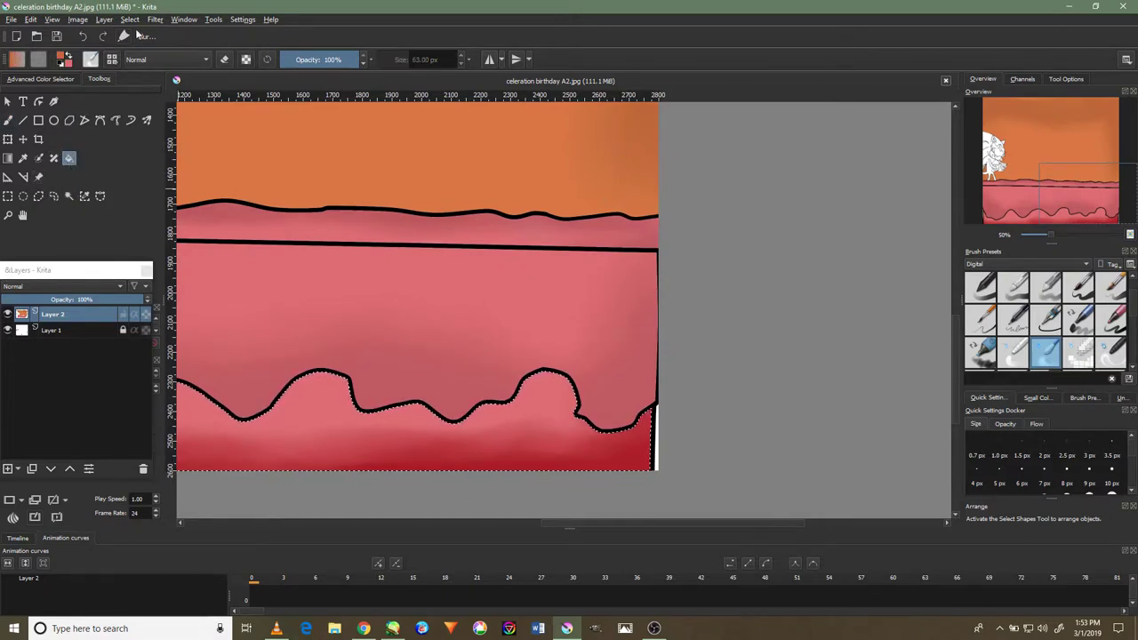
click(129, 19)
click(140, 46)
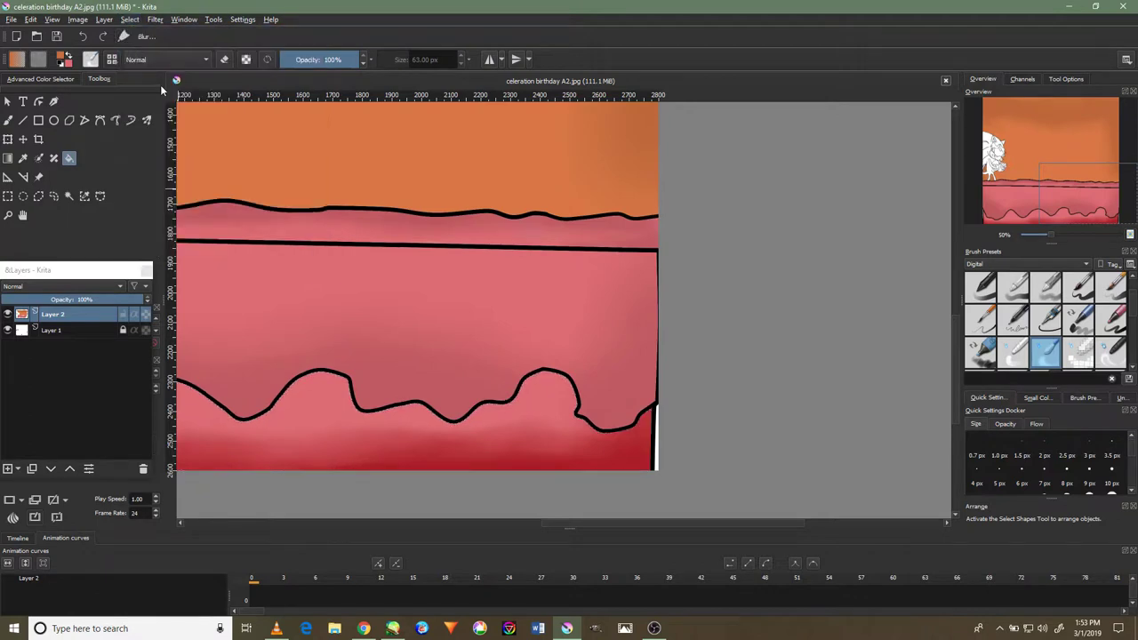
Fill the thin white strip at the cake's lower-right edge with orange
scroll(569, 453, down, 2)
scroll(585, 437, down, 2)
scroll(617, 451, up, 4)
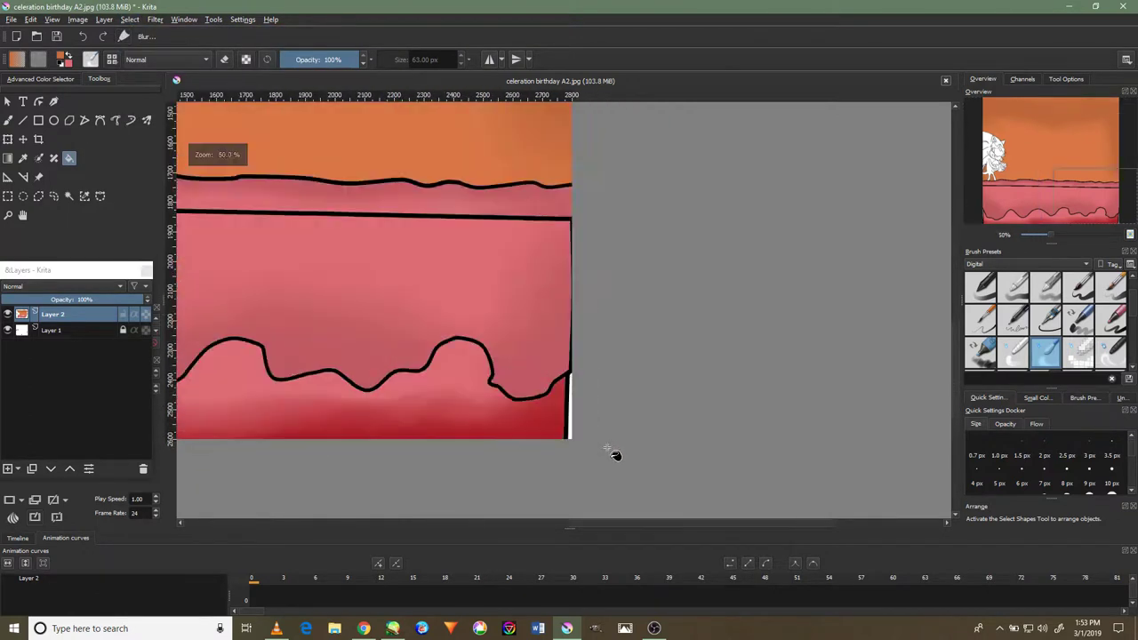
scroll(587, 427, up, 5)
click(530, 418)
Pan back to the character and show the hidden tray icons
scroll(542, 425, down, 6)
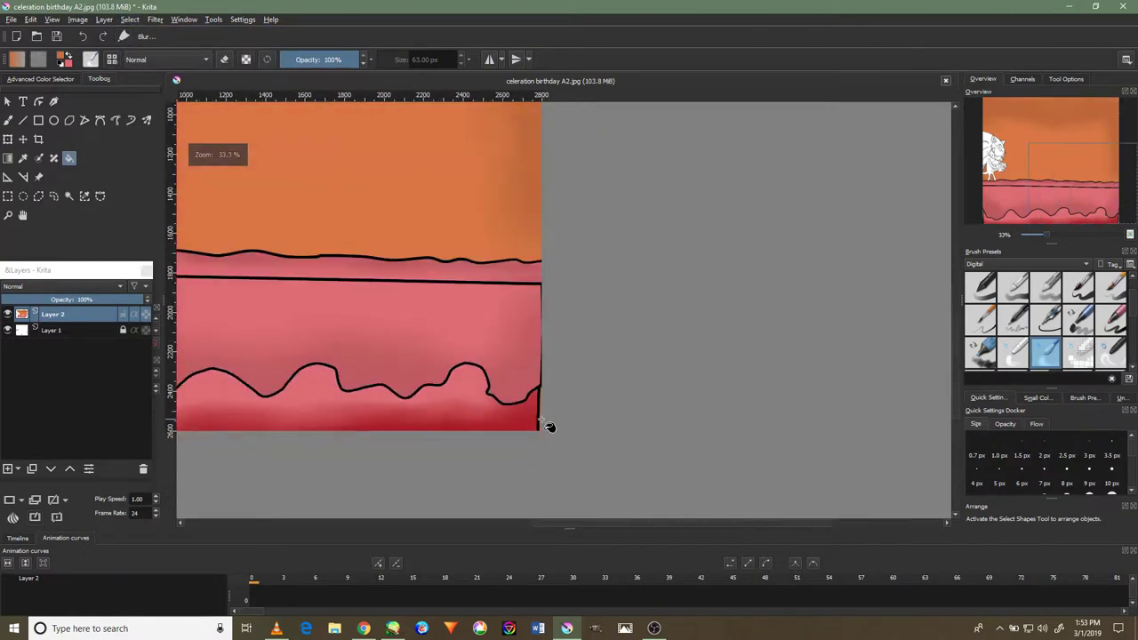
drag(357, 398, 722, 356)
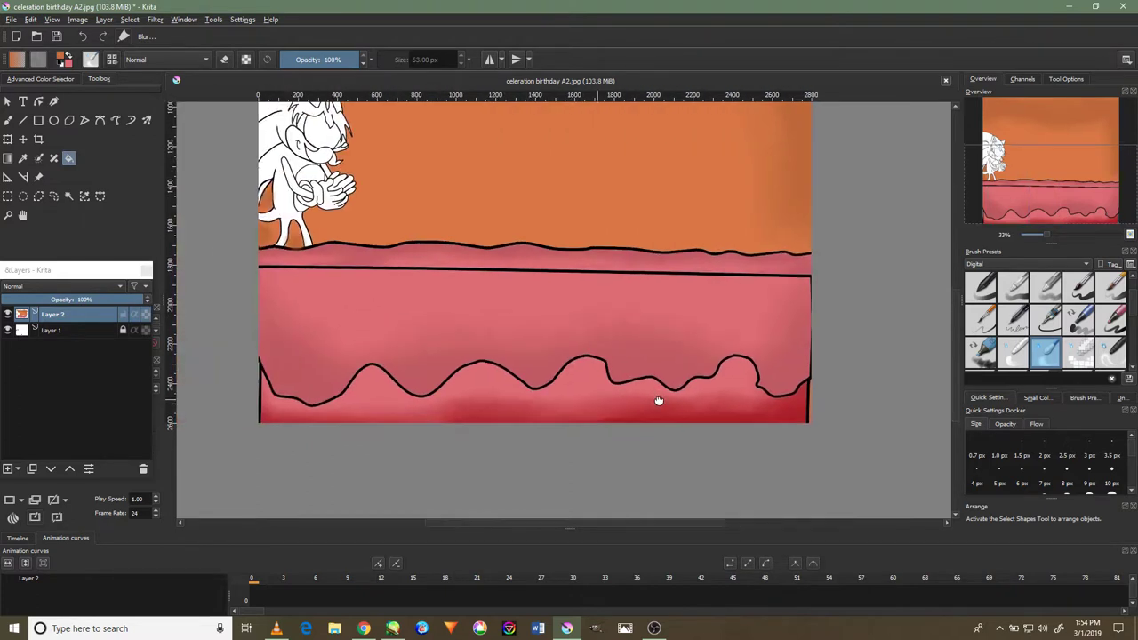
scroll(474, 365, up, 5)
scroll(421, 394, up, 3)
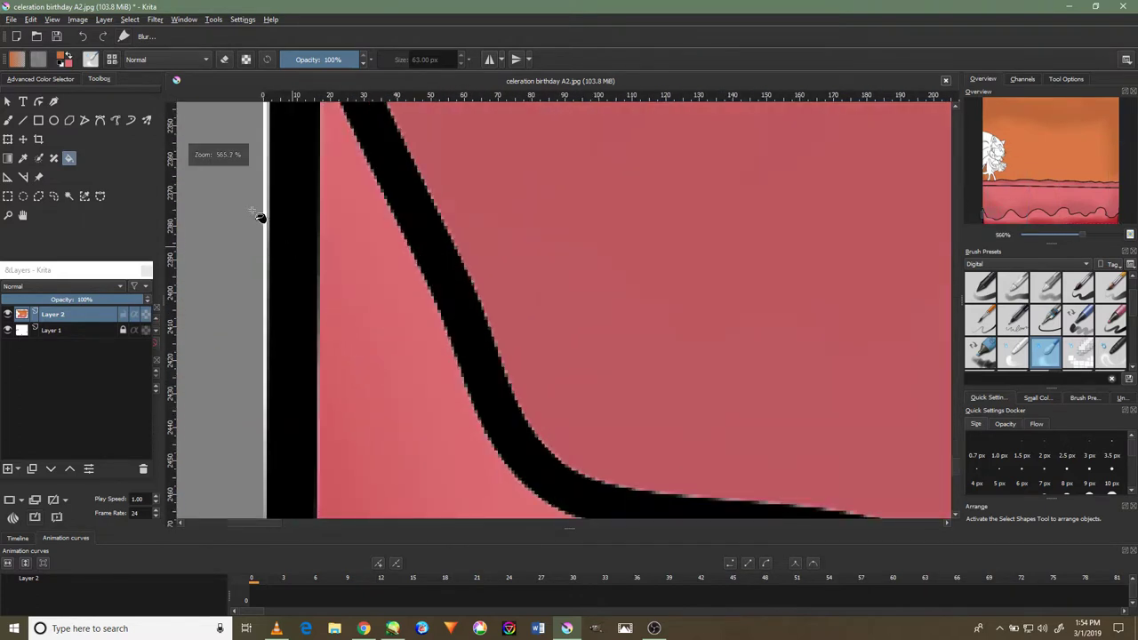
scroll(271, 230, down, 4)
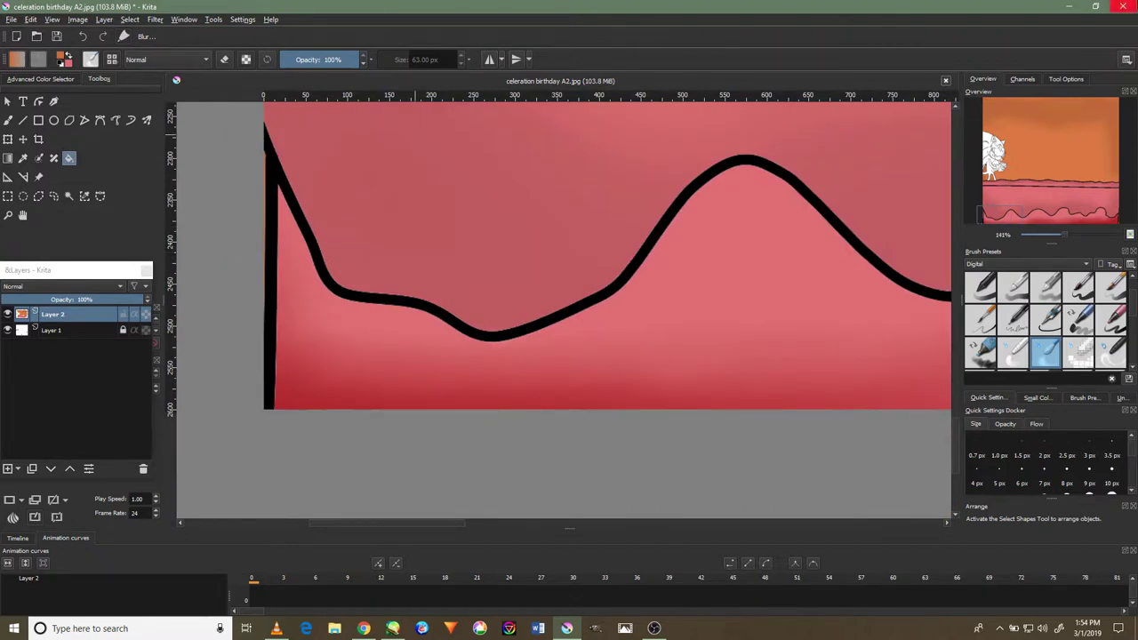
click(998, 629)
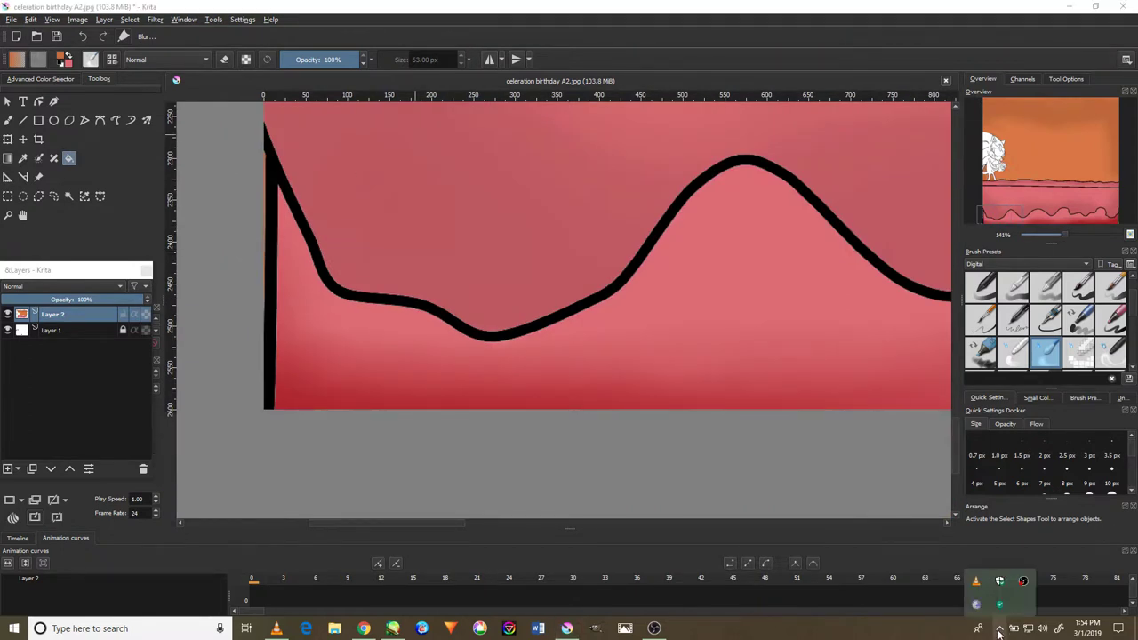
right_click(977, 580)
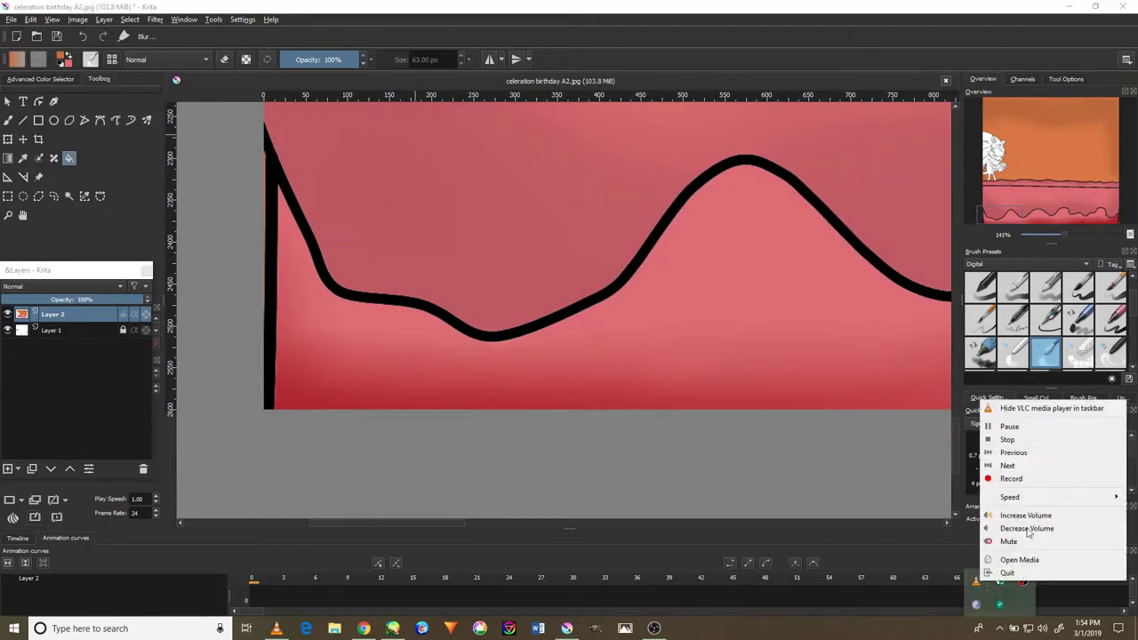
click(1062, 452)
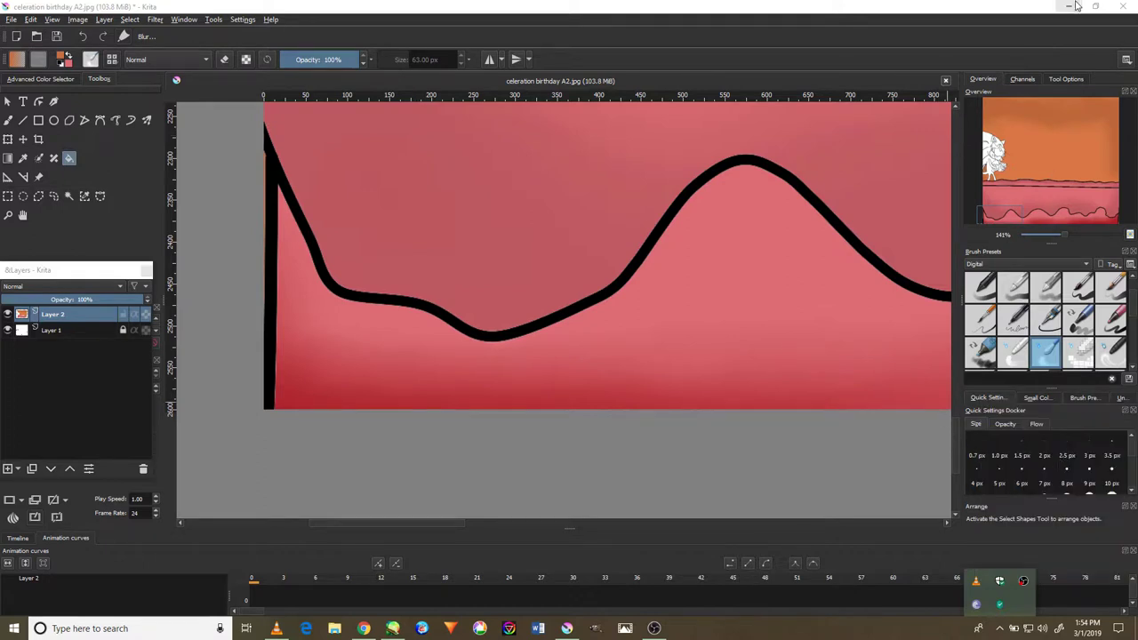
right_click(979, 587)
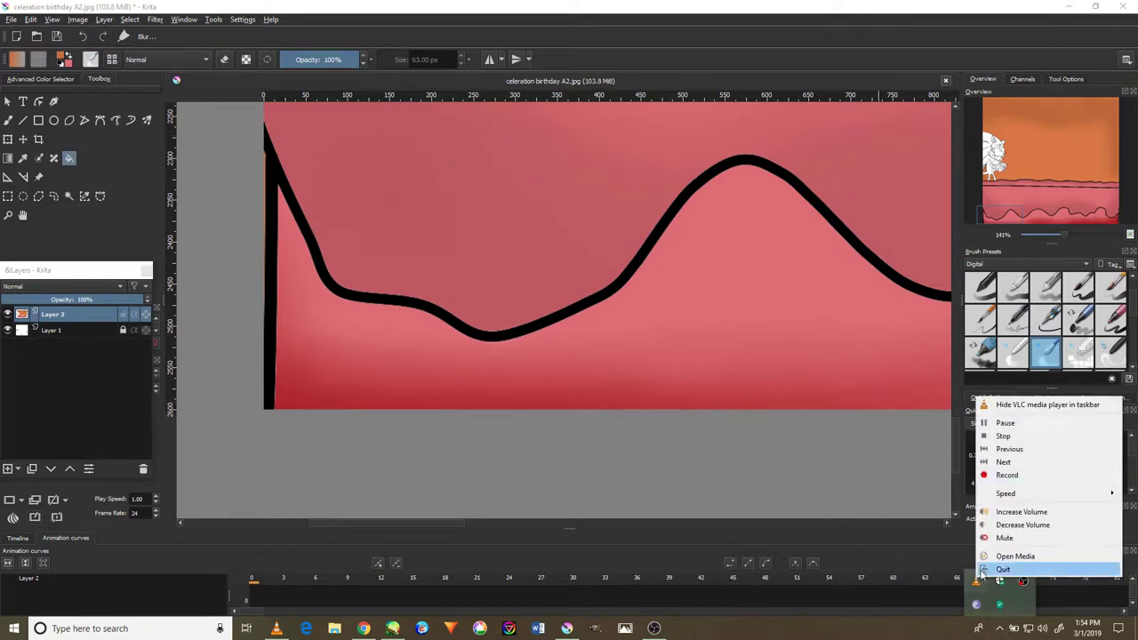
click(1012, 465)
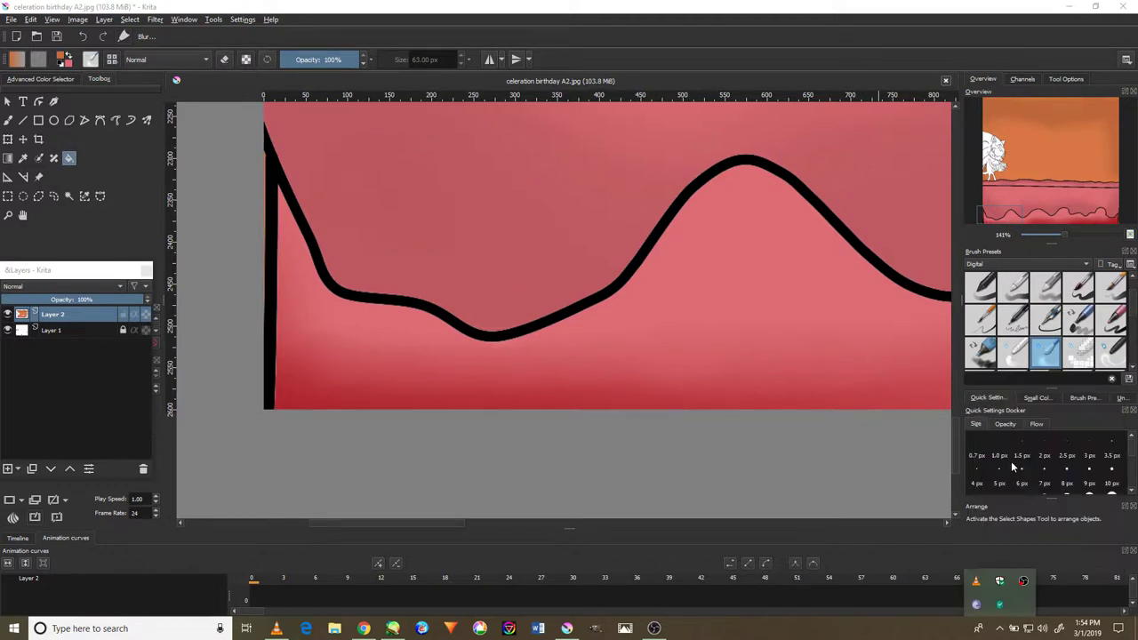
right_click(980, 585)
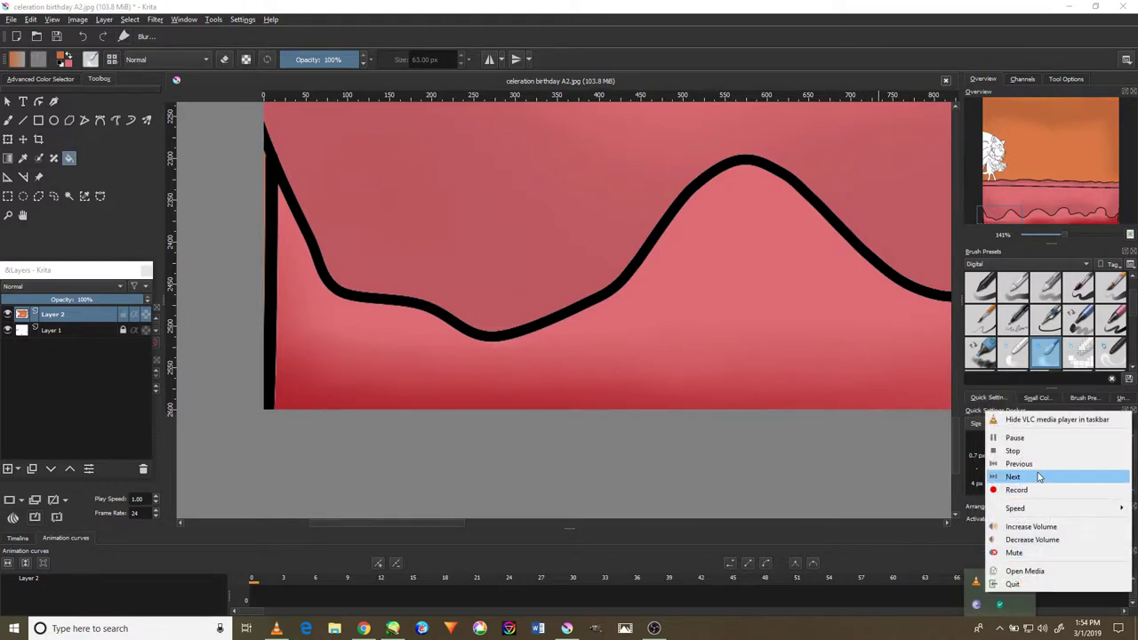
click(1039, 478)
scroll(762, 468, down, 3)
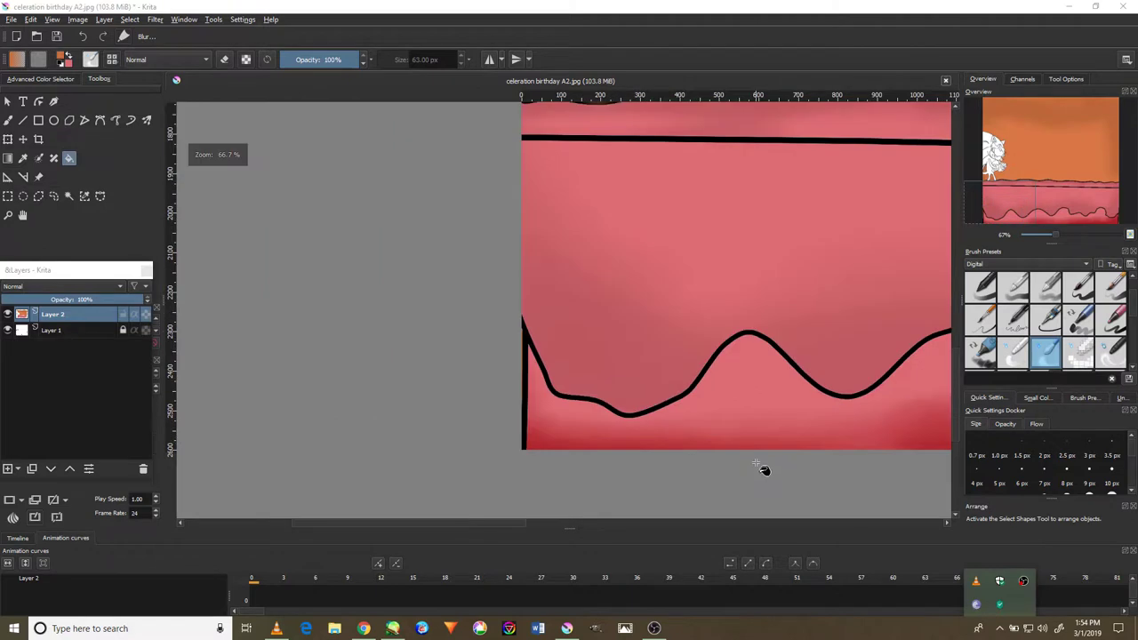
Dismiss the tray popup and pan across the orange sky area
scroll(754, 464, down, 2)
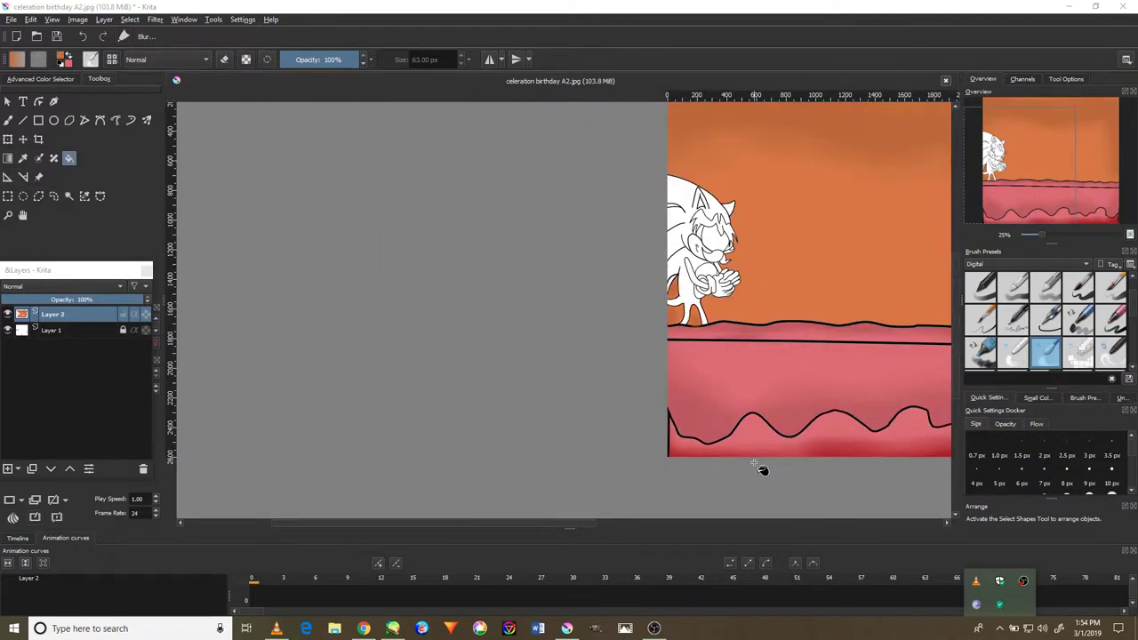
click(625, 249)
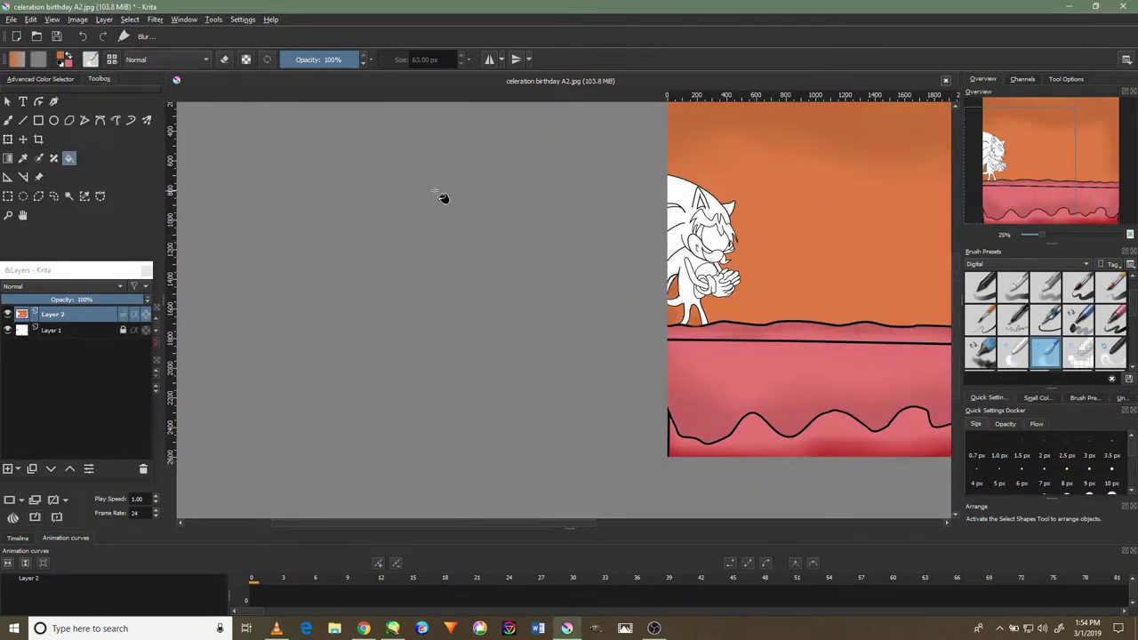
scroll(516, 282, right, 5)
scroll(577, 297, right, 3)
scroll(522, 301, down, 1)
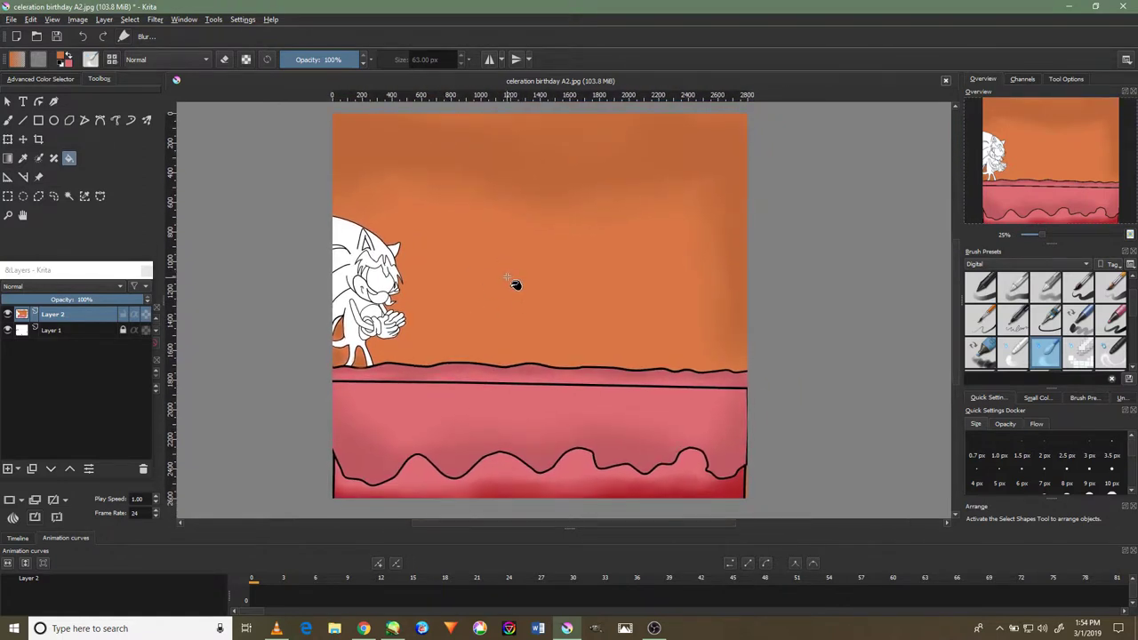
scroll(509, 278, down, 2)
scroll(510, 285, up, 2)
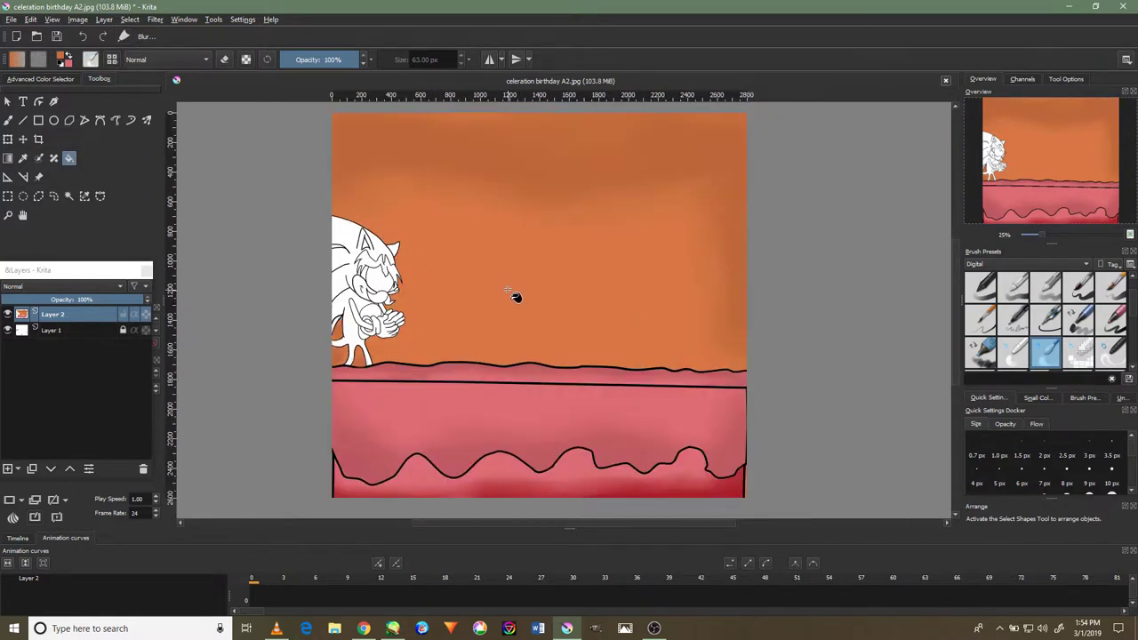
scroll(503, 304, up, 3)
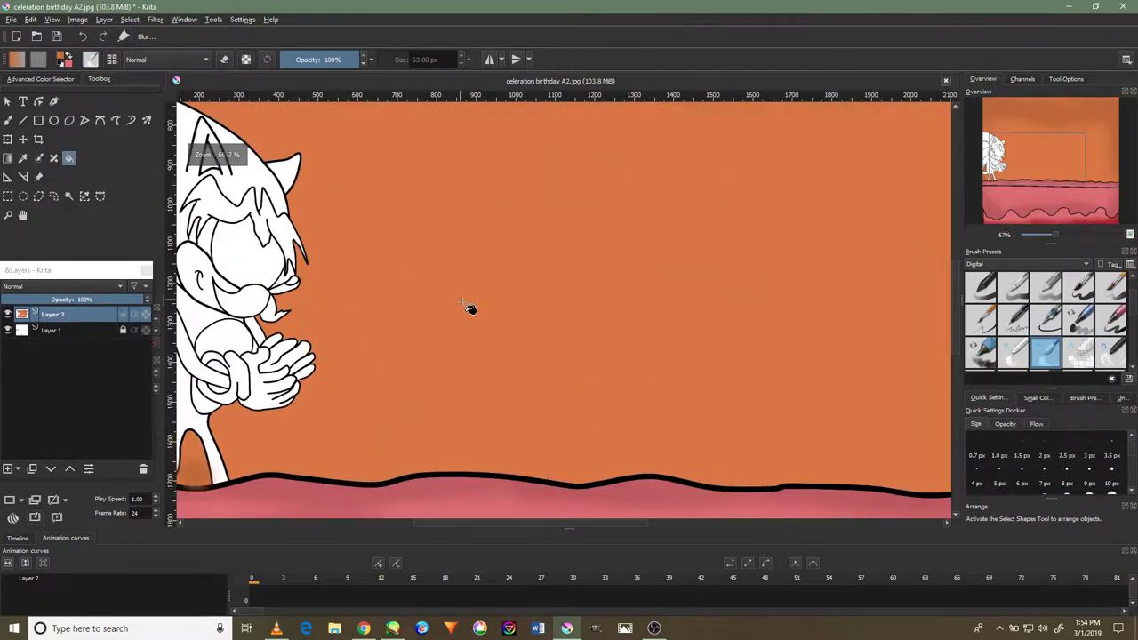
scroll(499, 313, down, 1)
mouse_move(651, 329)
mouse_down()
mouse_move(500, 236)
mouse_move(516, 71)
mouse_move(536, 371)
mouse_up()
mouse_move(564, 242)
mouse_down()
mouse_move(582, 288)
mouse_move(556, 350)
mouse_up()
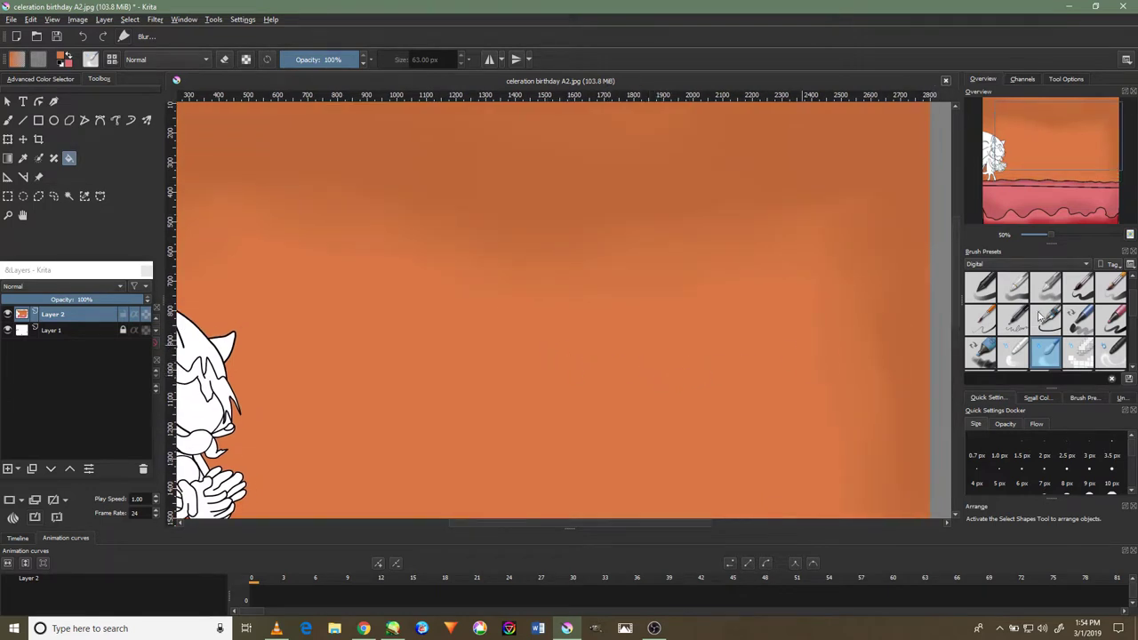
scroll(1059, 313, down, 2)
Choose a different brush preset and return to the freehand brush
click(1077, 299)
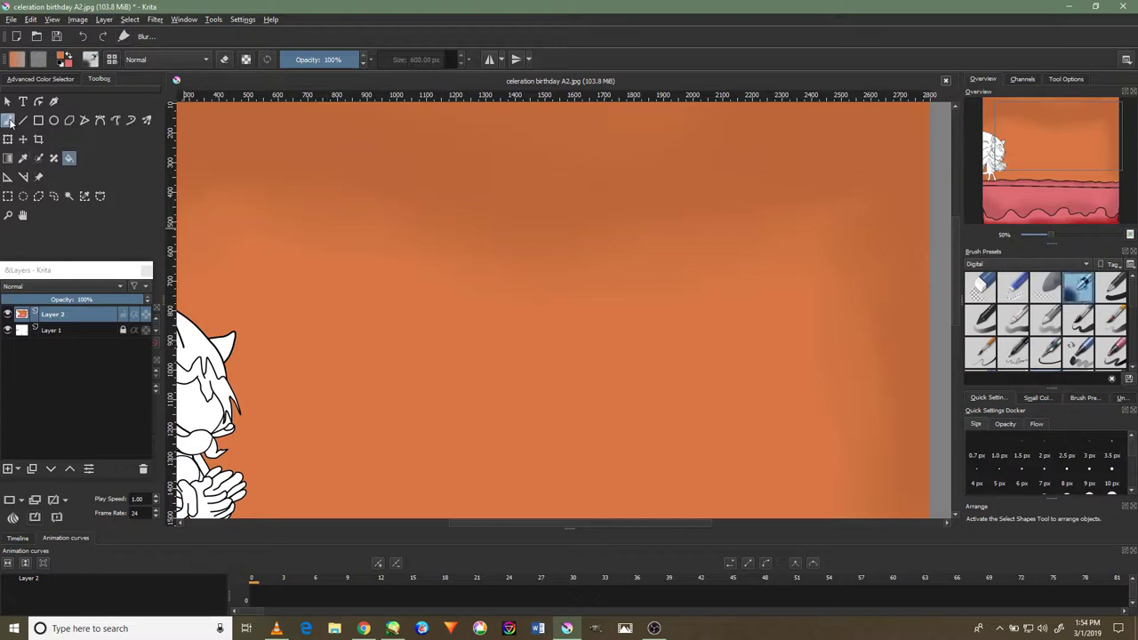
click(9, 121)
scroll(383, 340, down, 5)
scroll(382, 340, up, 3)
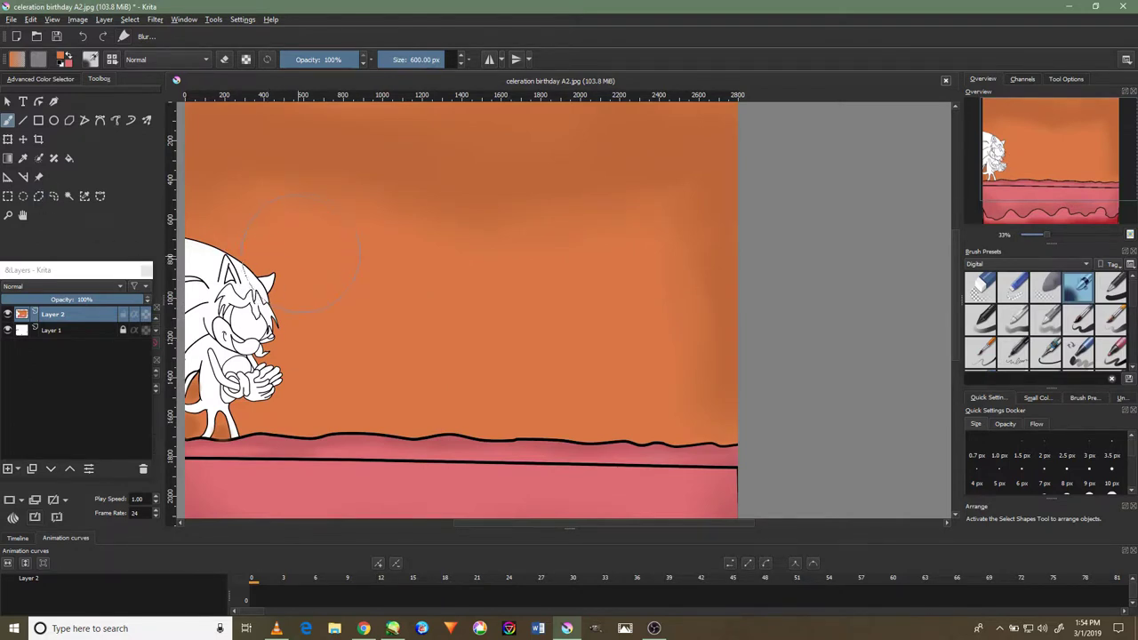
Pick a very dark brown painting colour from the colour wheel
drag(317, 266, 430, 218)
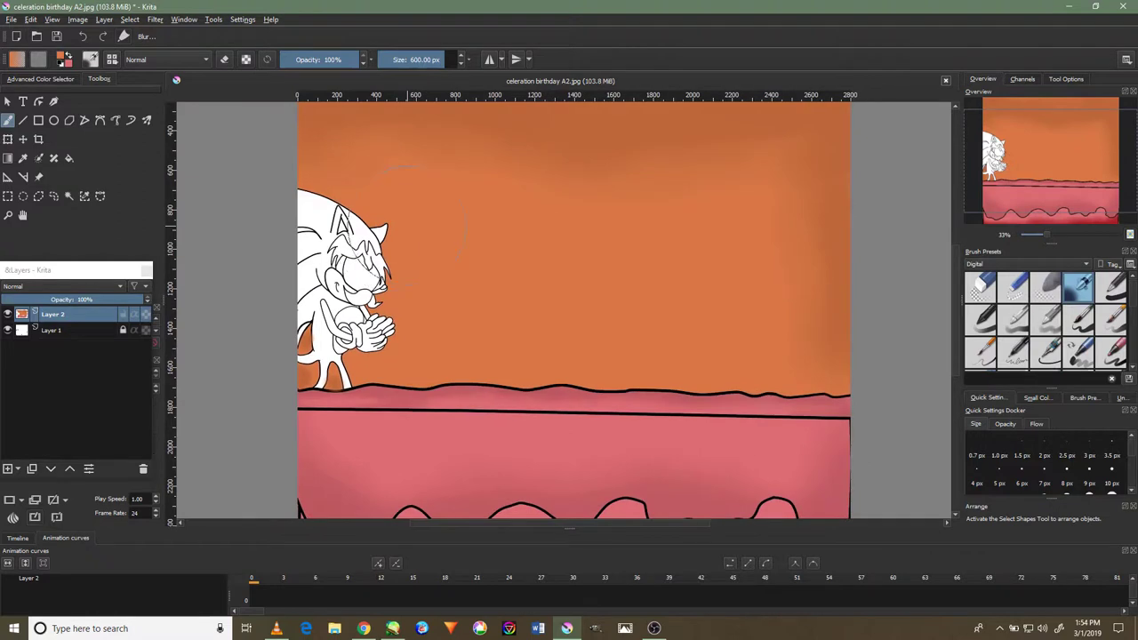
click(59, 79)
drag(76, 145, 80, 132)
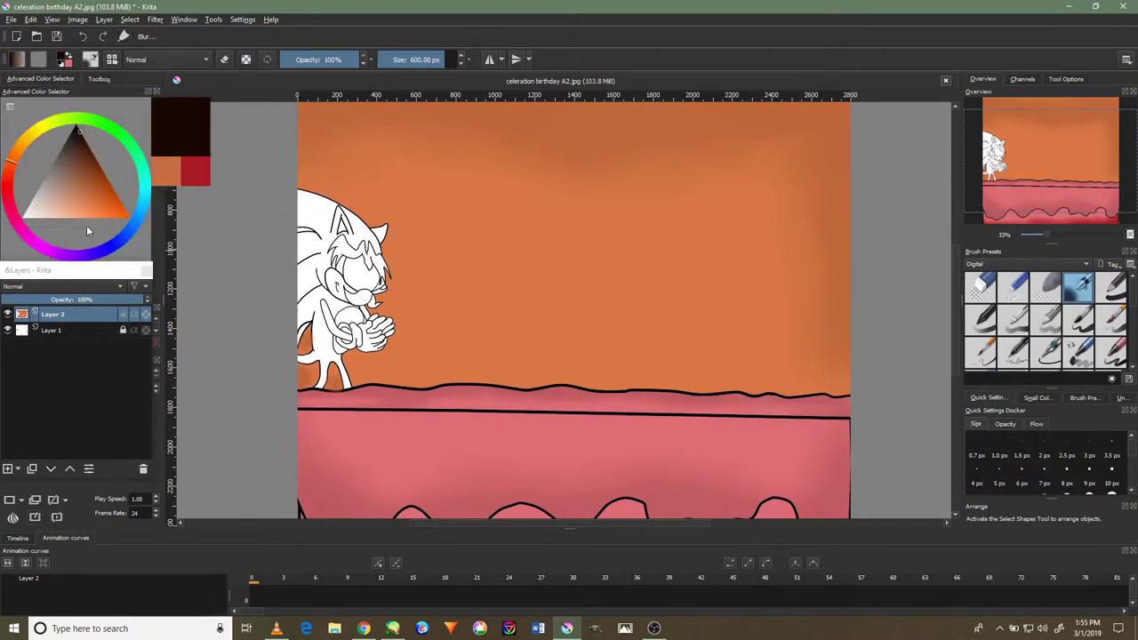
Fill the mustache shape with dark brown
click(100, 80)
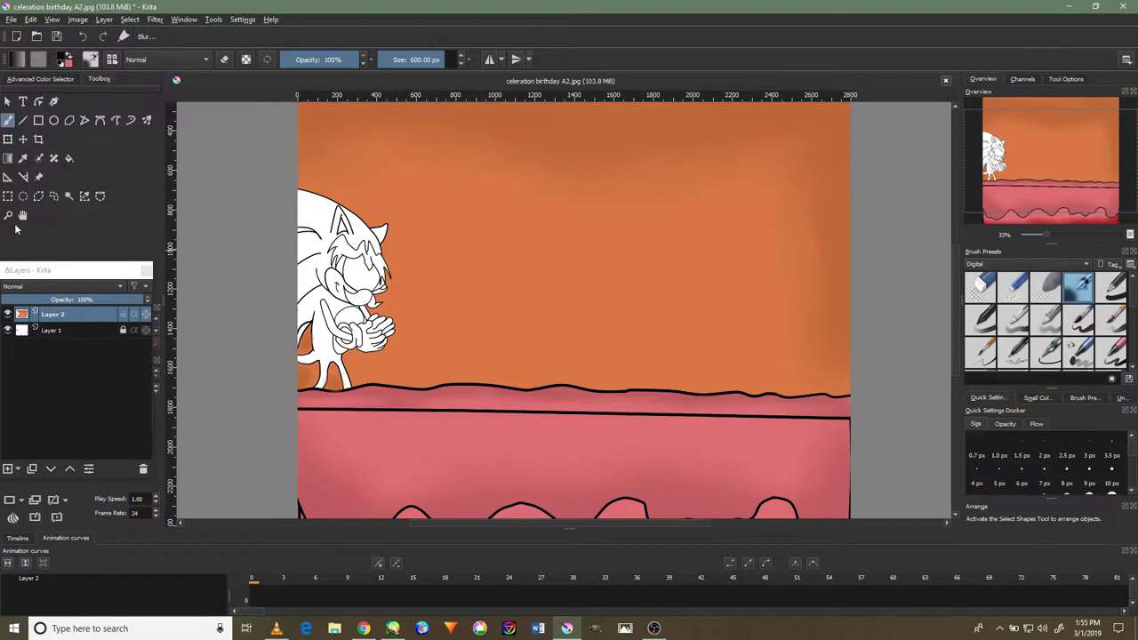
click(68, 160)
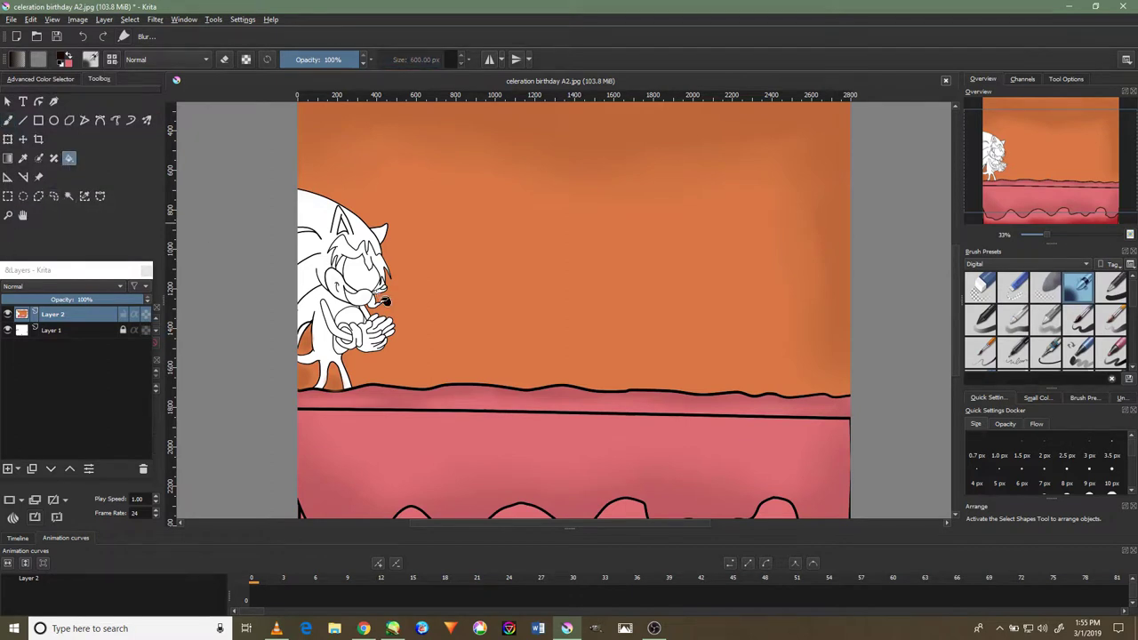
scroll(374, 305, up, 3)
scroll(392, 293, up, 3)
scroll(457, 259, up, 3)
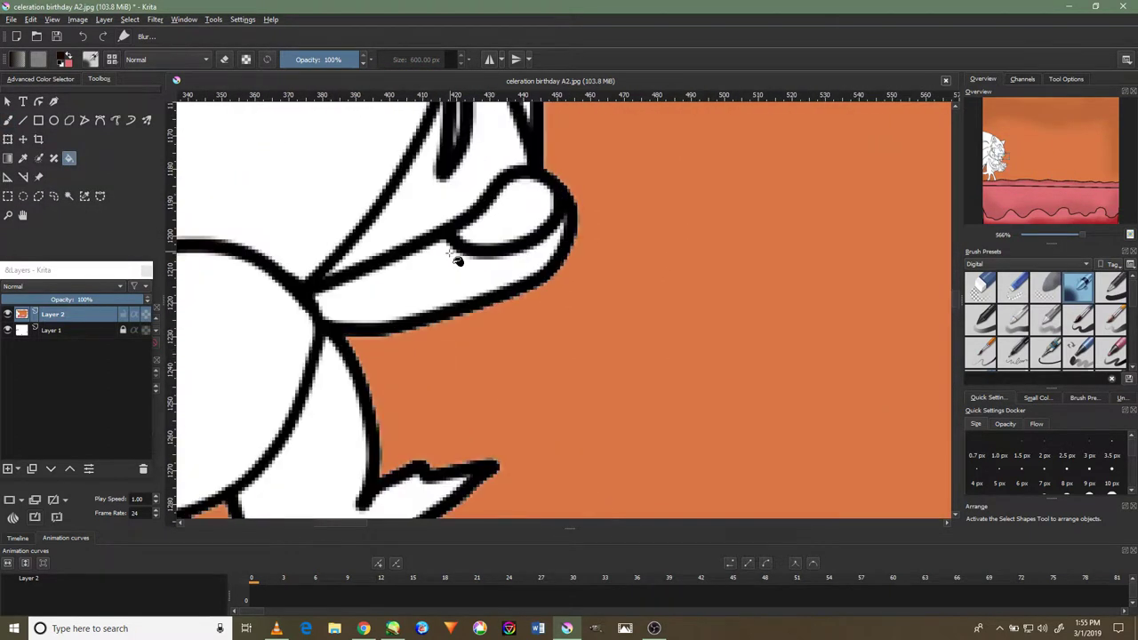
click(442, 263)
Paint over the mustache's light top edge and lighter patch with a 10 px brush
scroll(445, 262, down, 4)
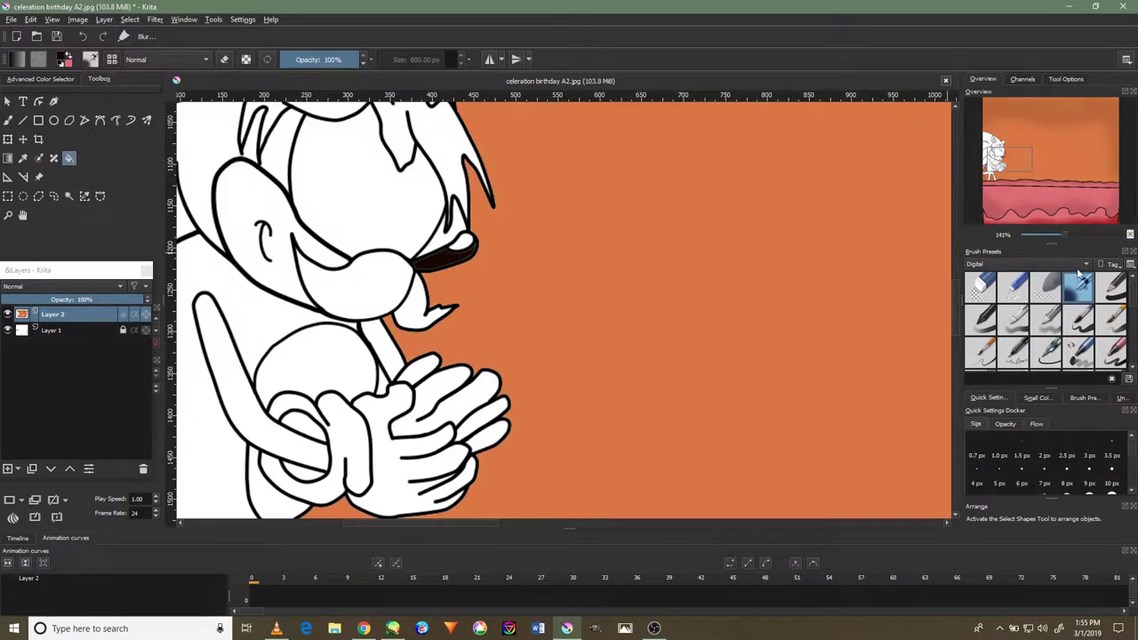
click(1113, 286)
scroll(471, 291, up, 3)
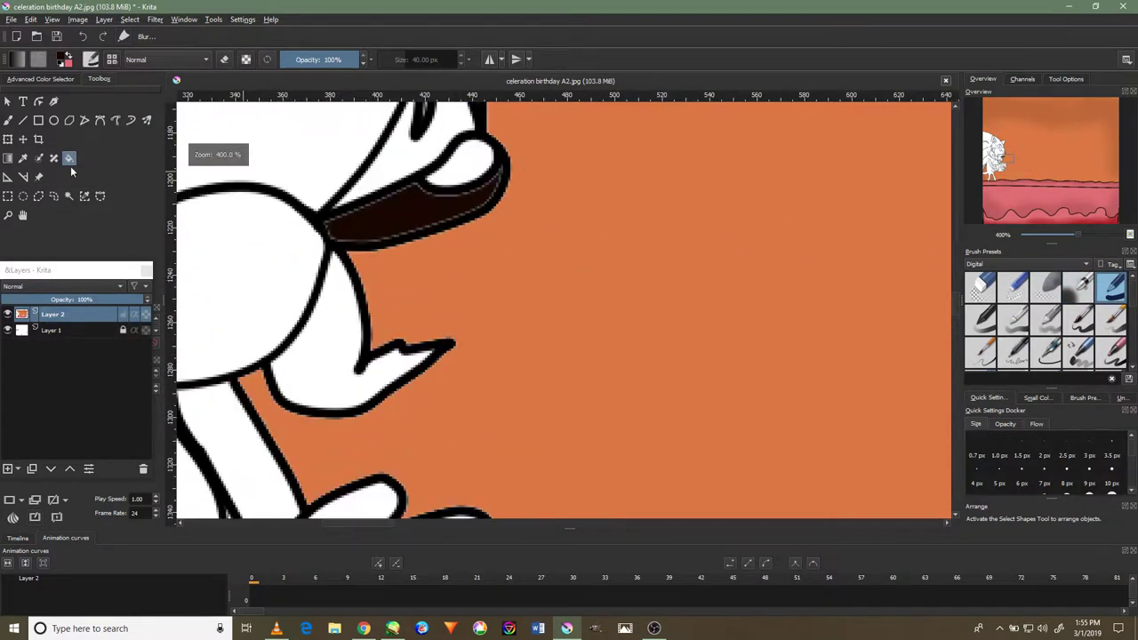
click(8, 120)
scroll(373, 190, up, 2)
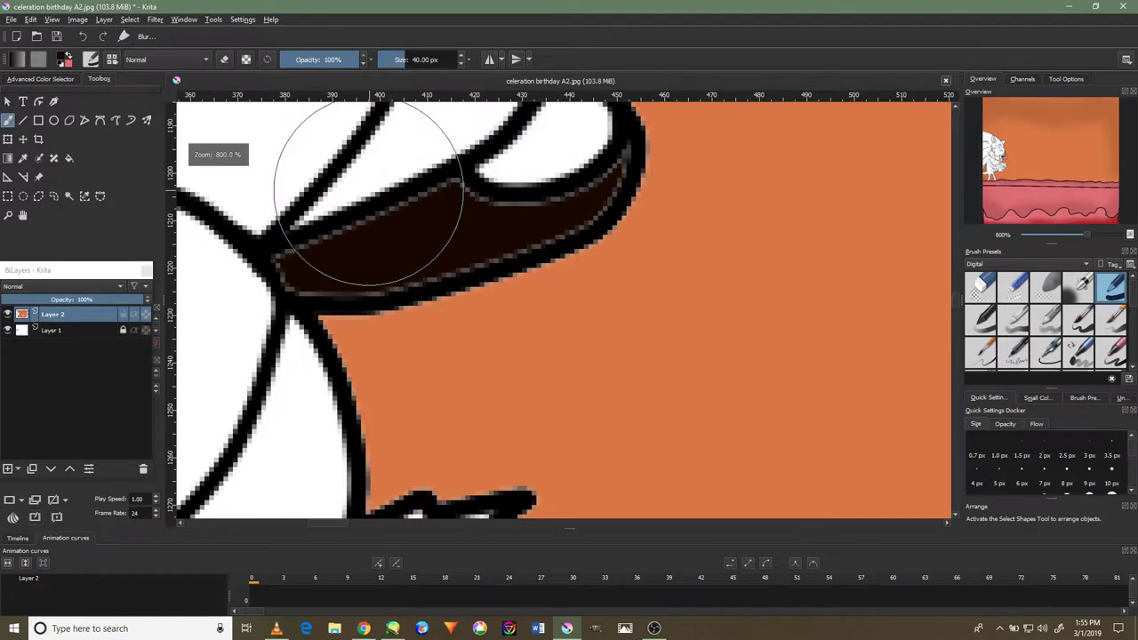
key(bracketleft)
key(bracketleft)
key(bracketleft)
key(bracketleft)
mouse_move(431, 209)
mouse_down()
mouse_move(294, 265)
mouse_move(445, 247)
mouse_move(350, 277)
mouse_move(396, 267)
mouse_up()
mouse_move(464, 208)
mouse_down()
mouse_move(501, 231)
mouse_move(582, 208)
mouse_up()
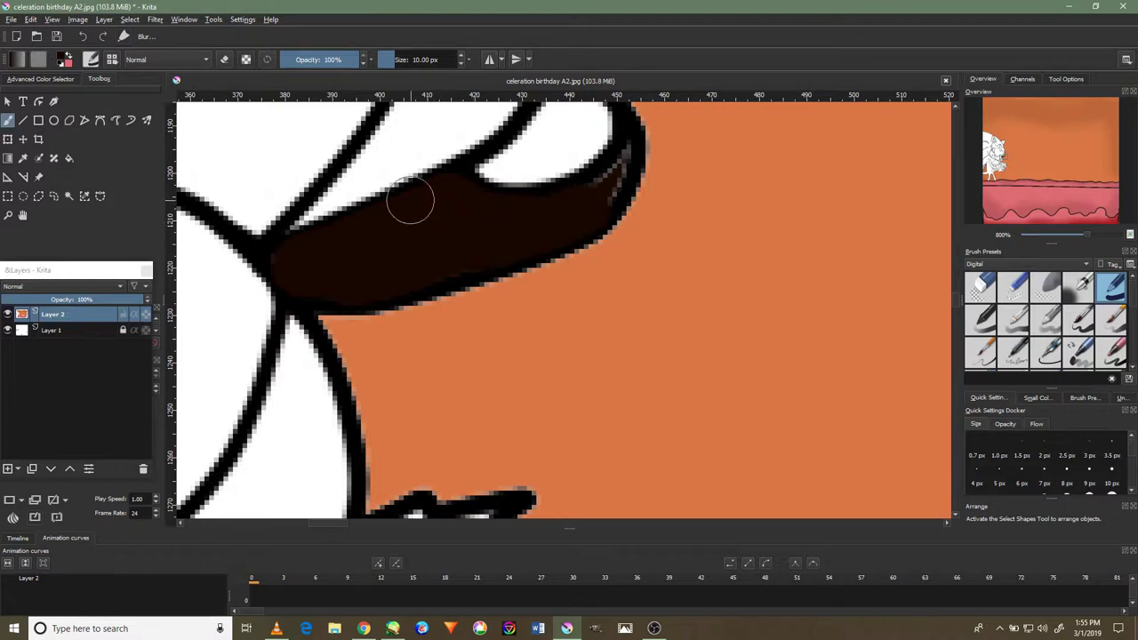
Paint dark brown into the gap near the mustache tip with a 5 px brush
scroll(410, 203, down, 2)
scroll(410, 203, down, 2)
scroll(410, 203, up, 1)
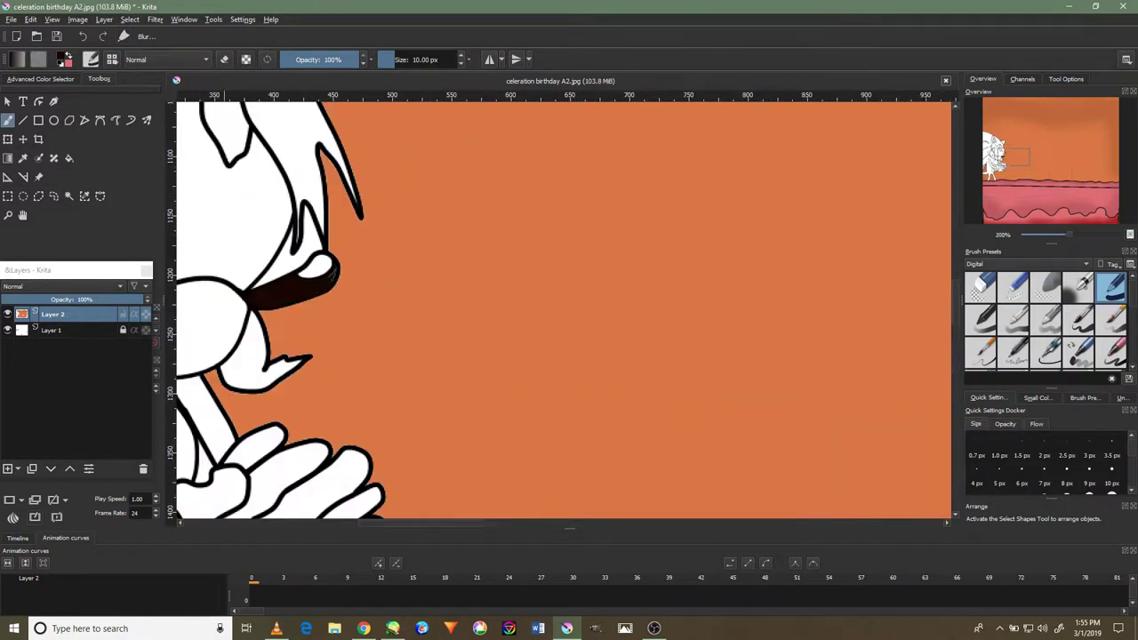
drag(397, 285, 632, 222)
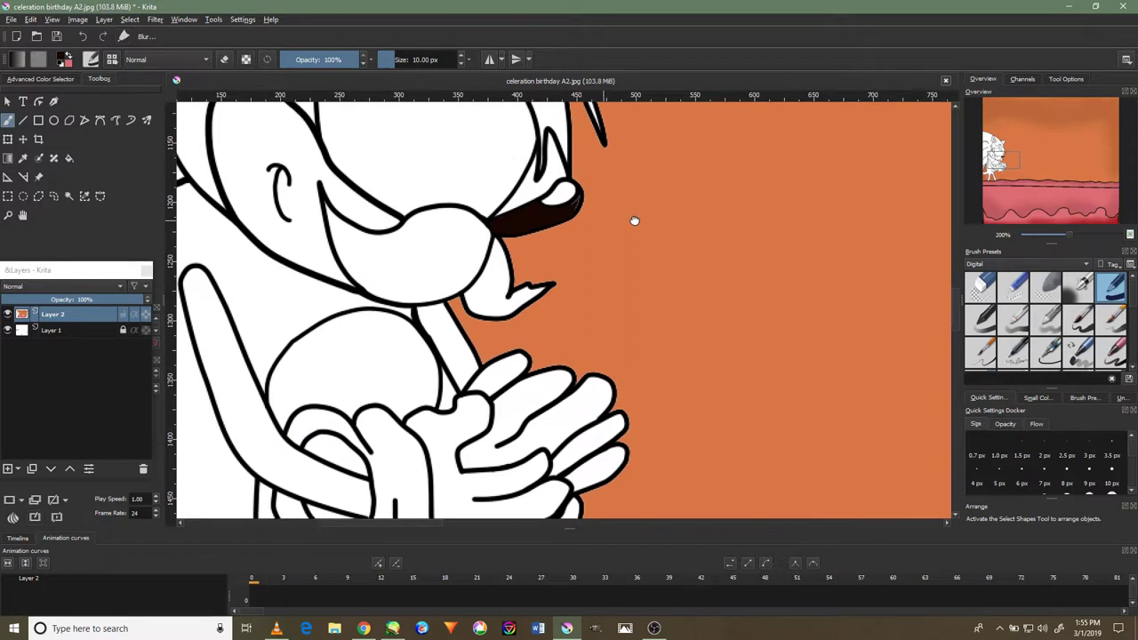
scroll(562, 253, up, 2)
scroll(555, 258, up, 2)
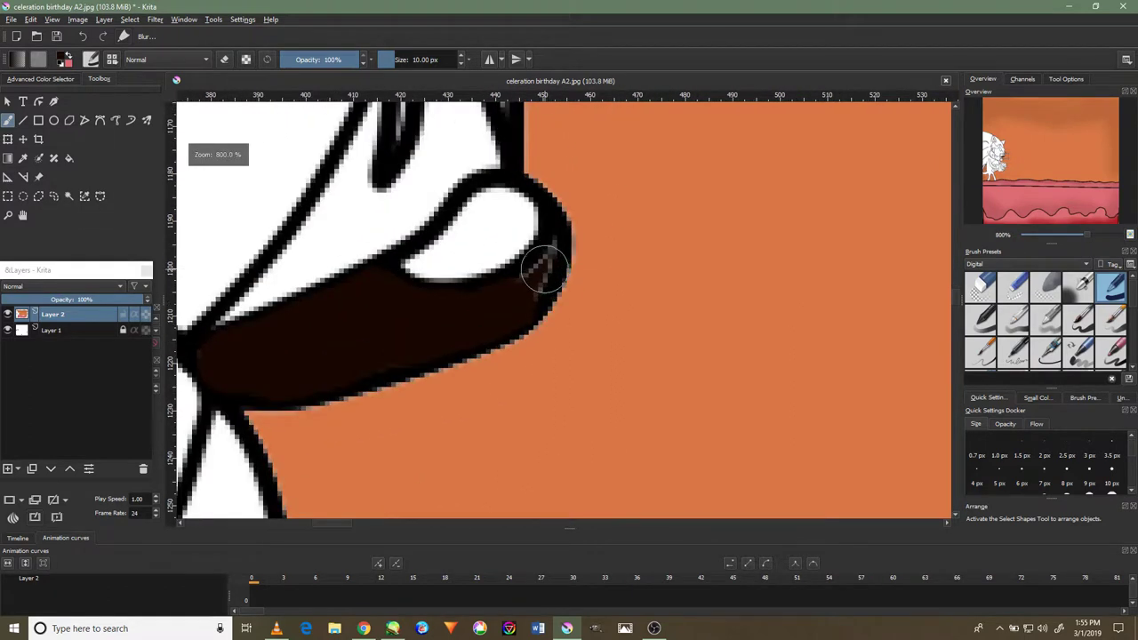
key(bracketleft)
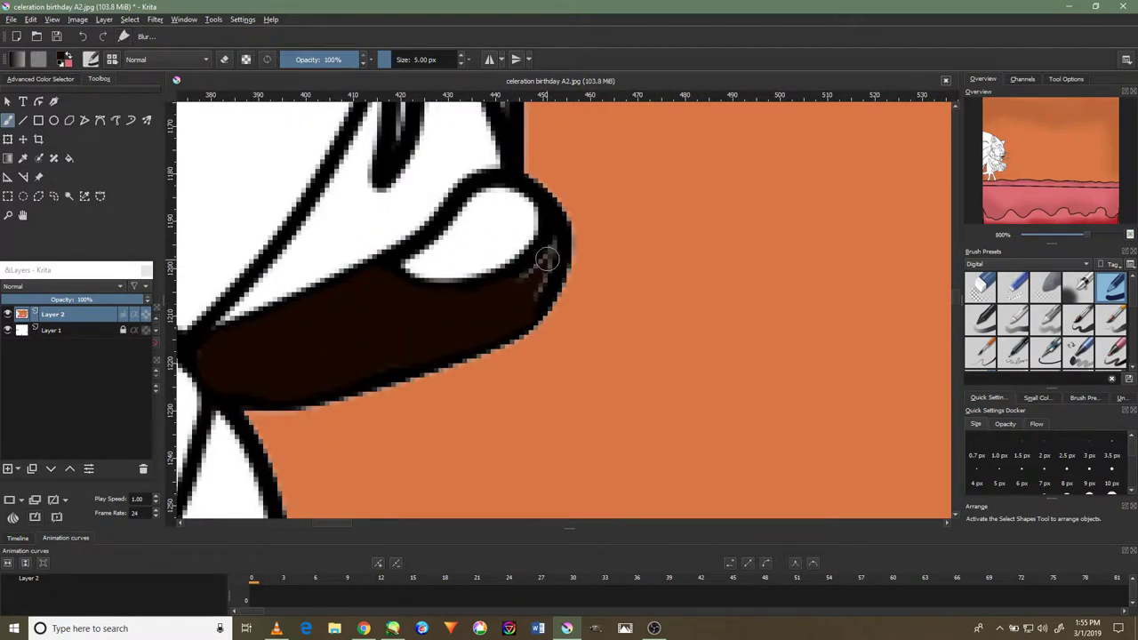
drag(546, 253, 532, 281)
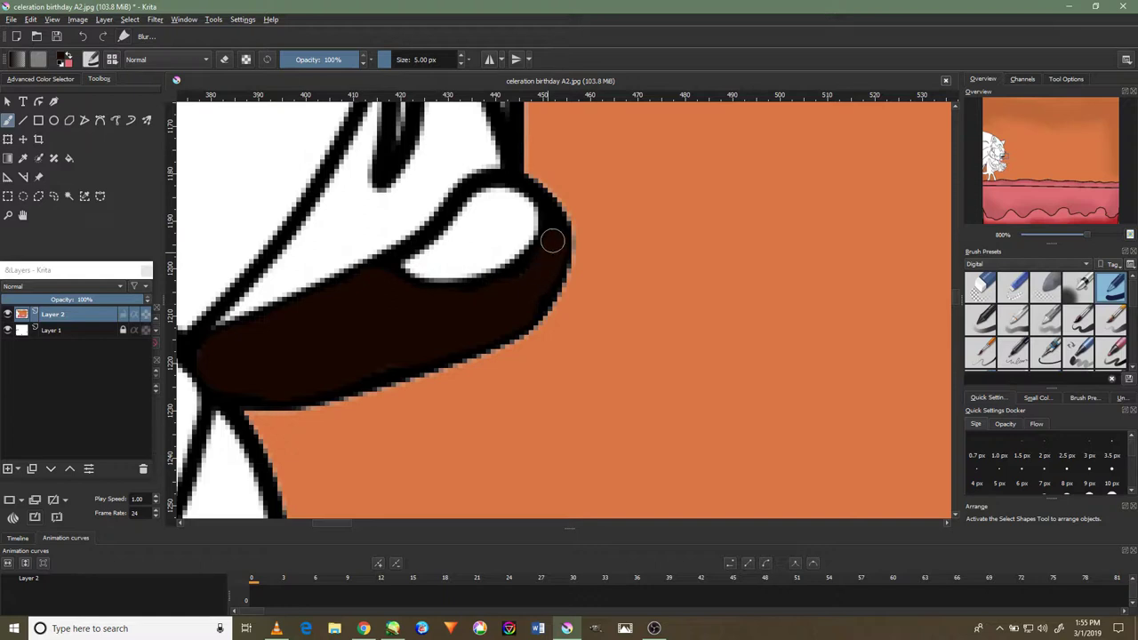
Sample the orange background and fill the white gaps above the mustache and near the head
ctrl+click(646, 237)
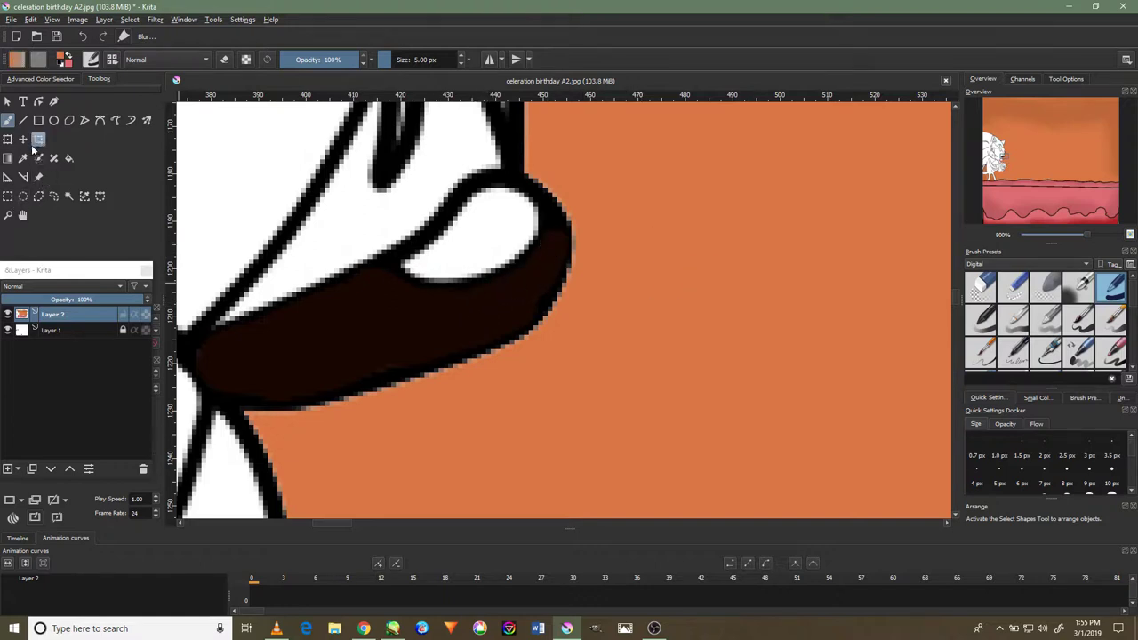
click(71, 159)
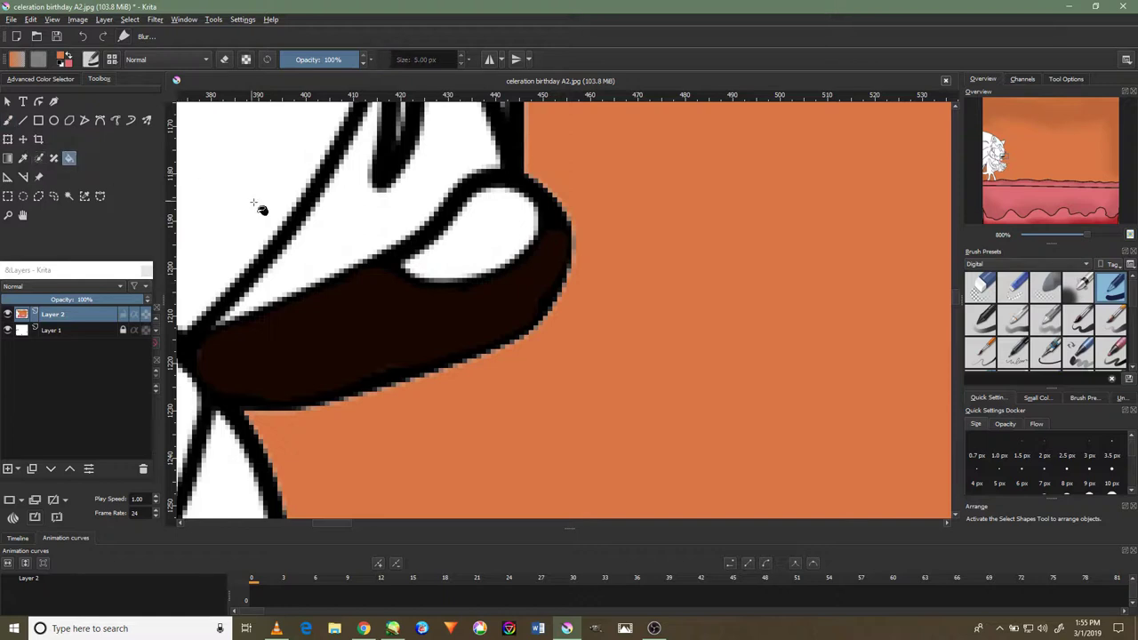
click(335, 210)
scroll(318, 232, down, 5)
scroll(294, 218, down, 2)
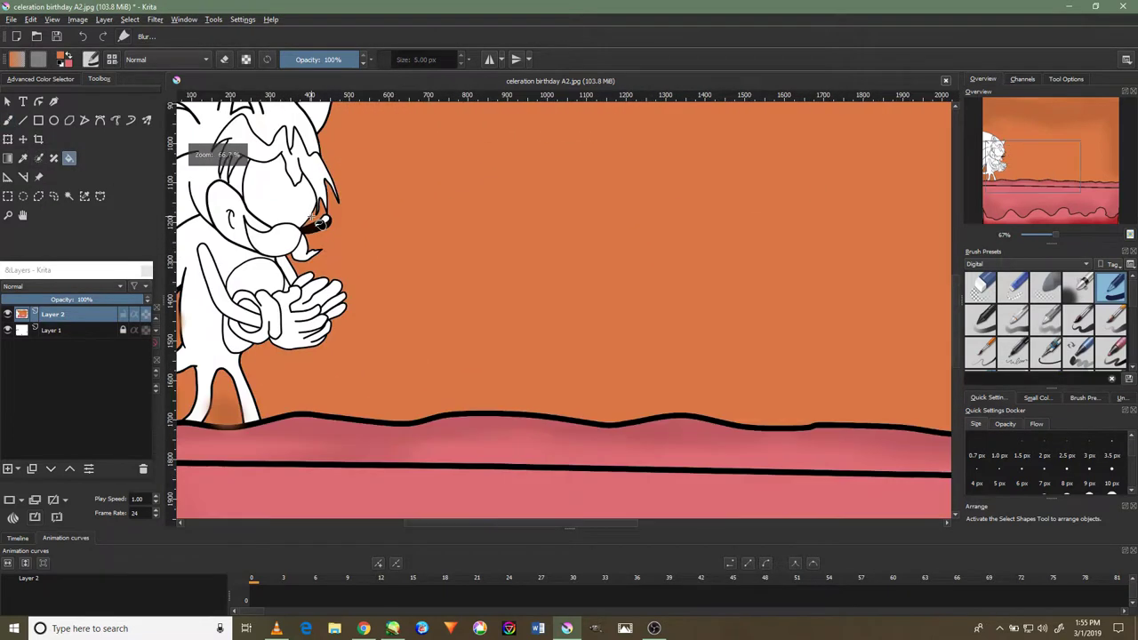
scroll(276, 206, down, 1)
drag(250, 189, 276, 281)
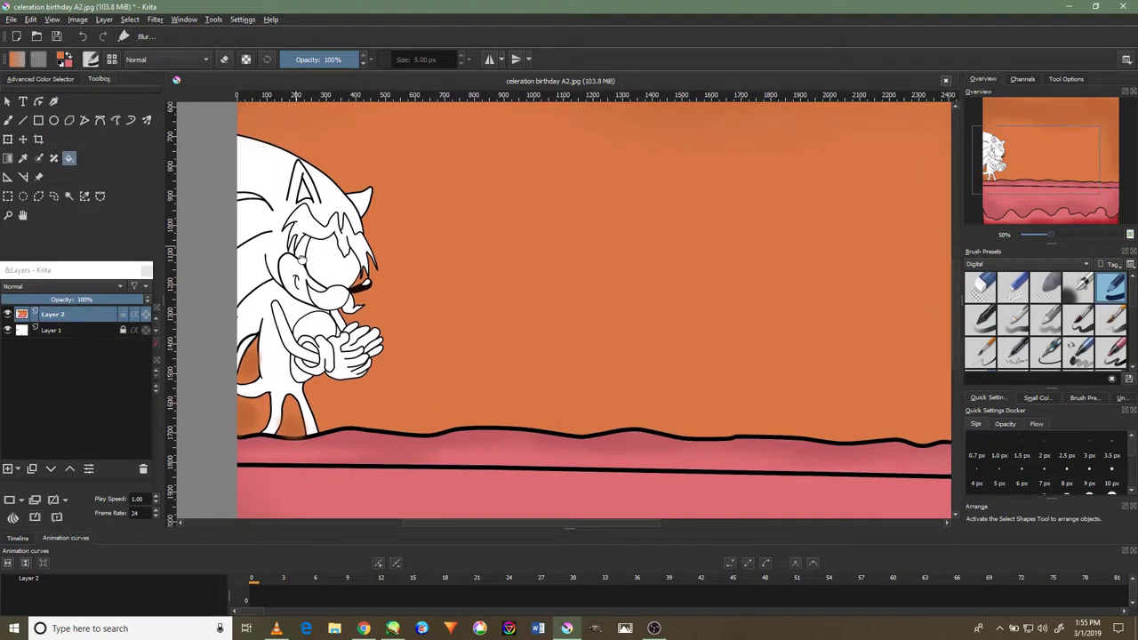
scroll(289, 257, up, 5)
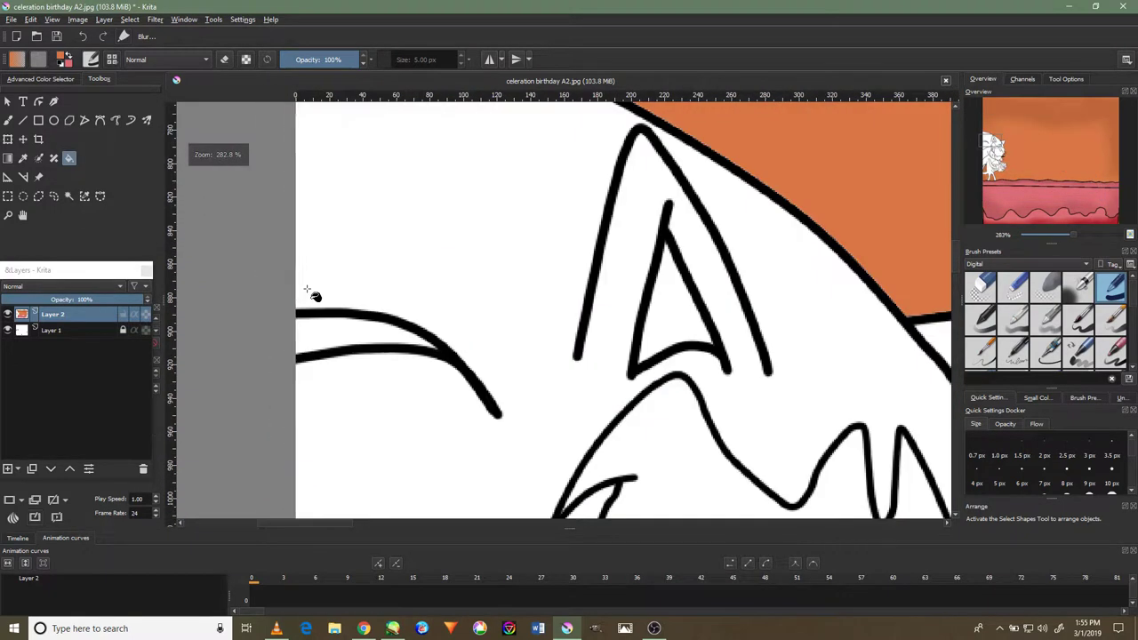
click(336, 334)
Pan to inspect the canvas's top and right edges
scroll(343, 294, down, 4)
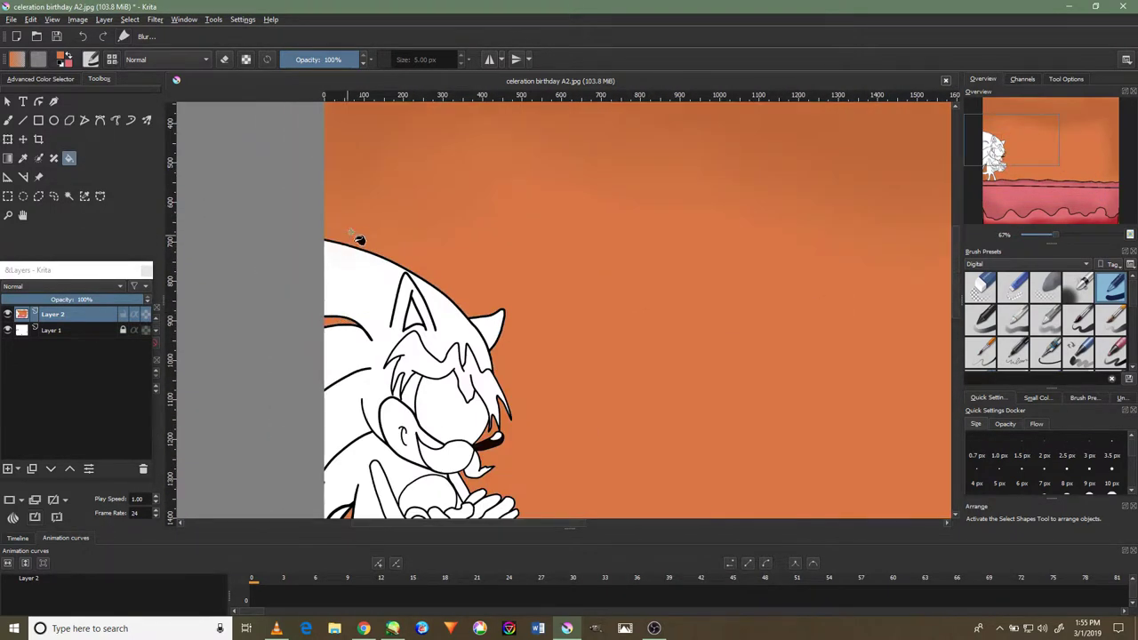
drag(362, 209, 341, 302)
drag(374, 222, 356, 356)
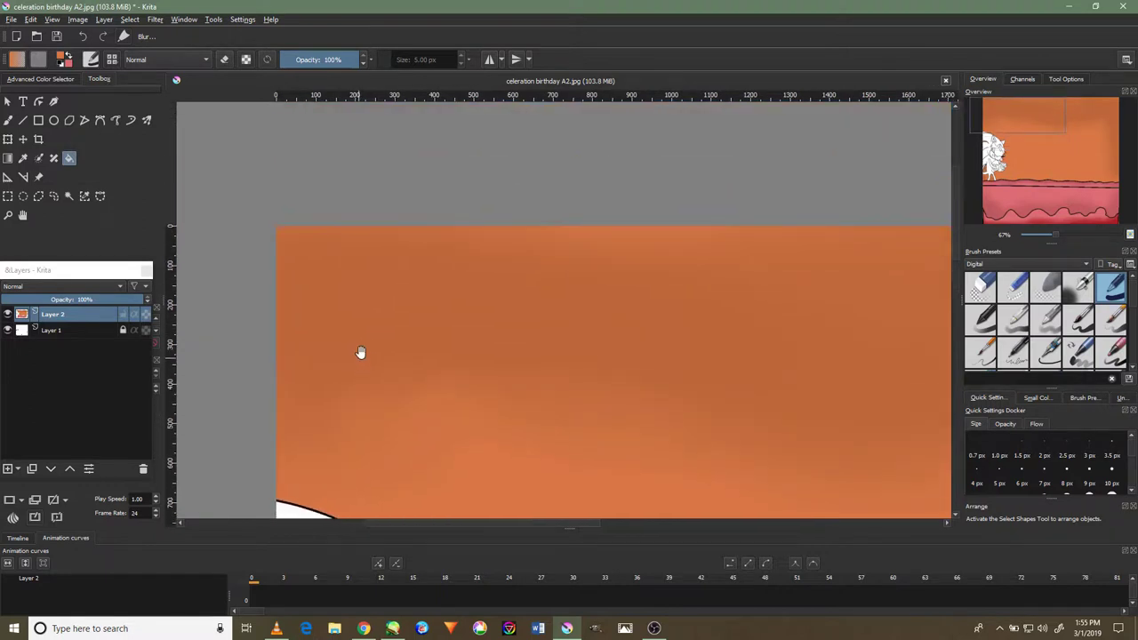
drag(721, 300, 280, 224)
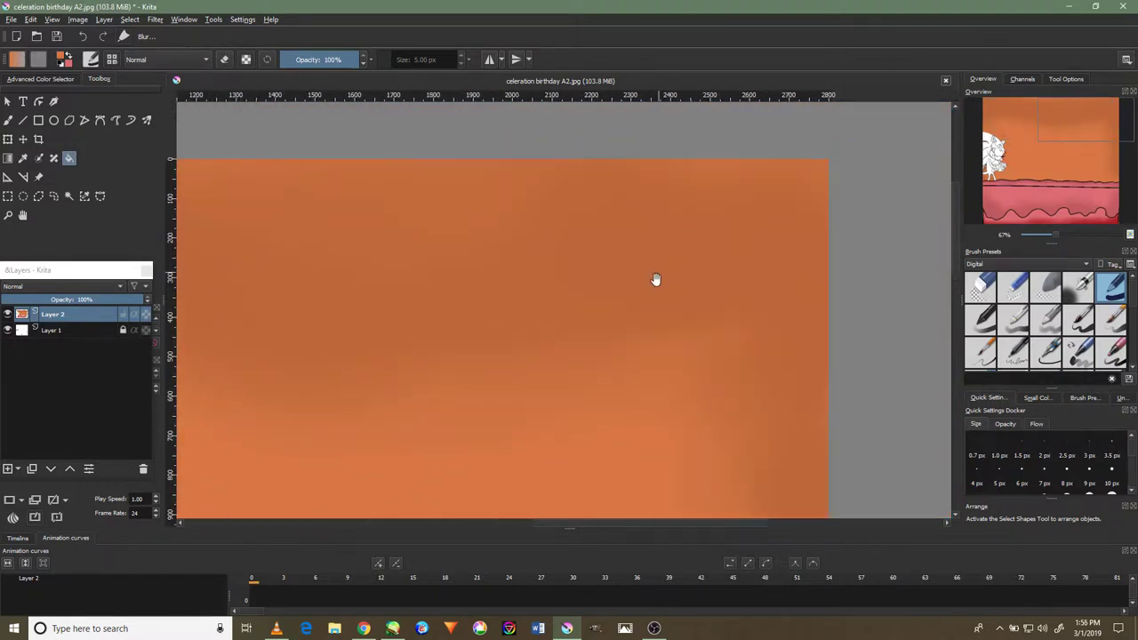
Pan across the pink cake and left edge back to the character and orange sky
drag(658, 279, 564, 34)
mouse_move(655, 299)
mouse_down()
mouse_move(655, 184)
mouse_move(620, 158)
mouse_up()
mouse_move(619, 267)
mouse_down()
mouse_move(556, 184)
mouse_move(691, 210)
mouse_up()
drag(500, 236, 825, 160)
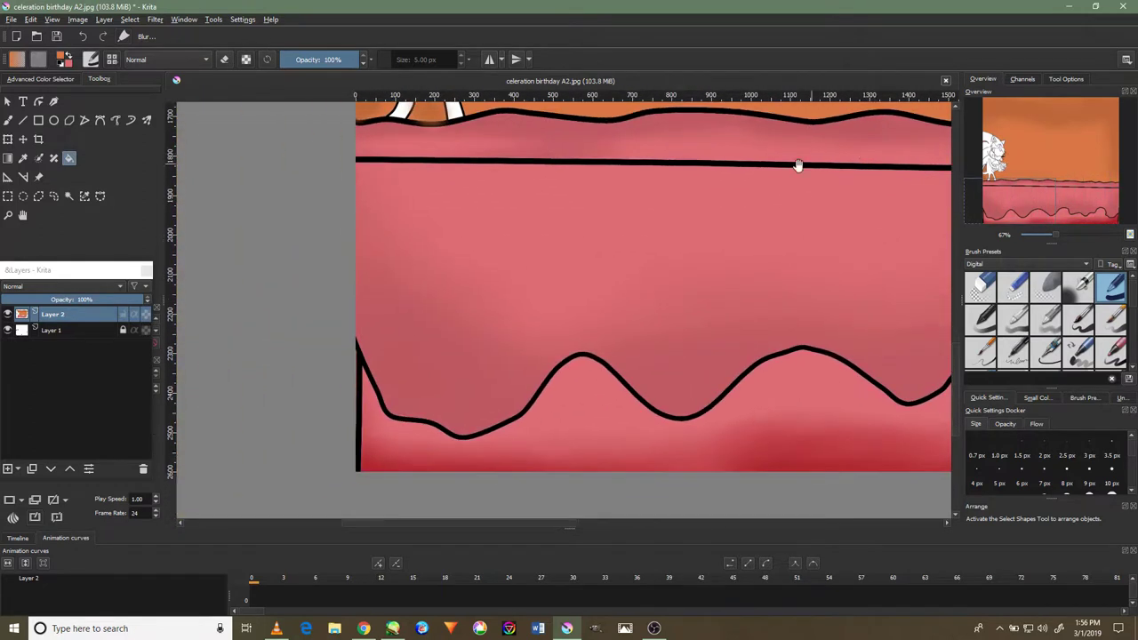
mouse_move(594, 145)
mouse_down()
mouse_move(614, 190)
mouse_move(594, 284)
mouse_up()
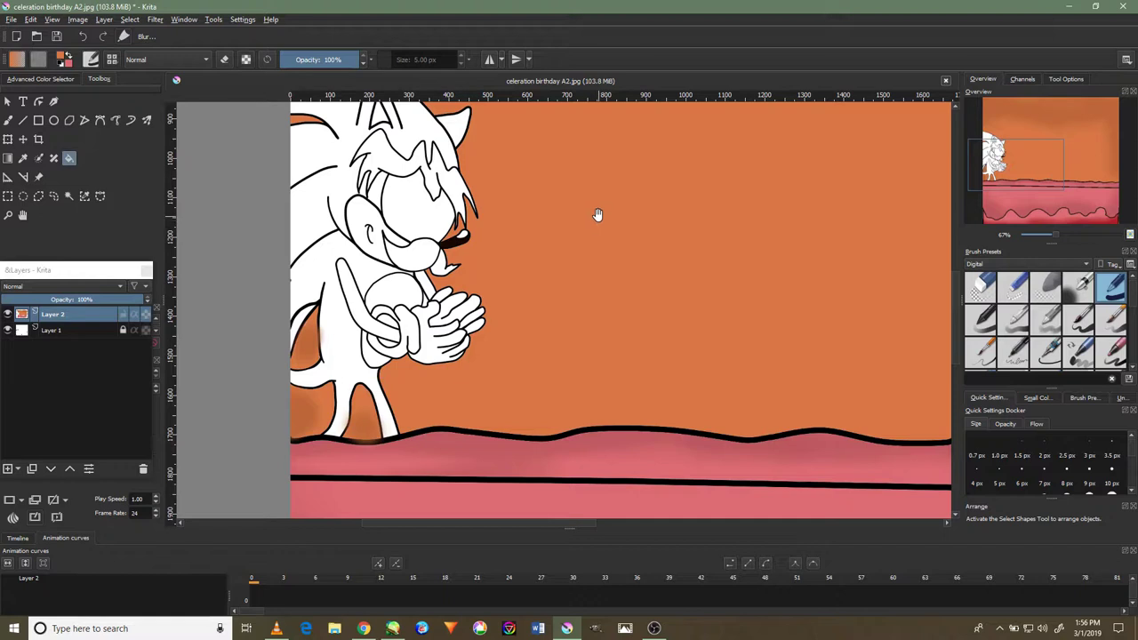
drag(595, 207, 610, 297)
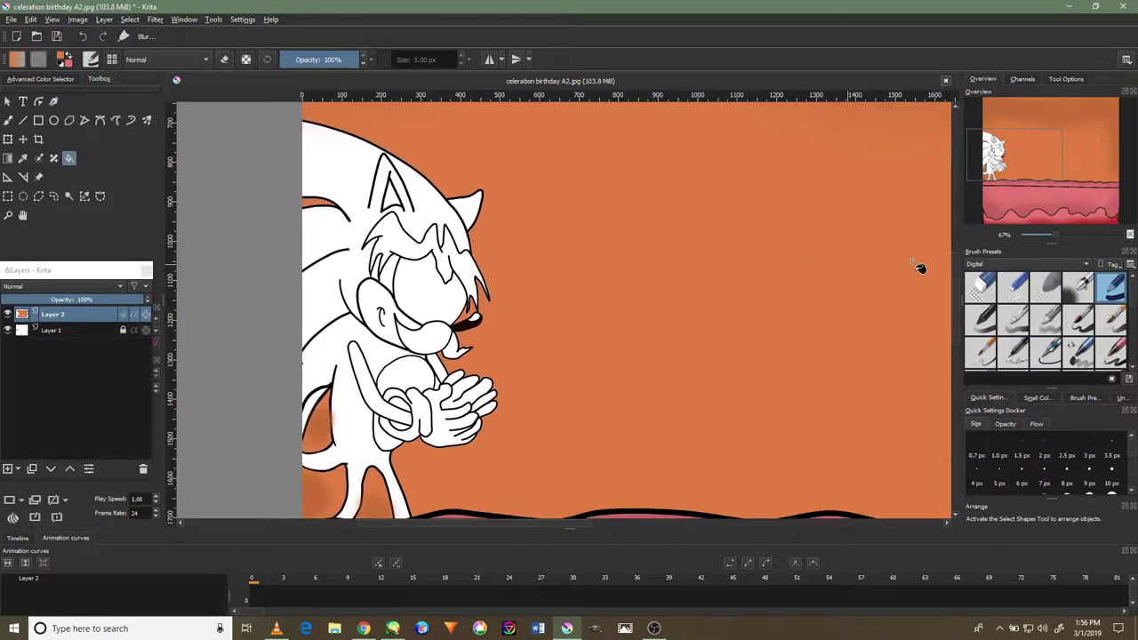
Switch to a freehand eraser brush, then undo the last erase stroke
click(1012, 293)
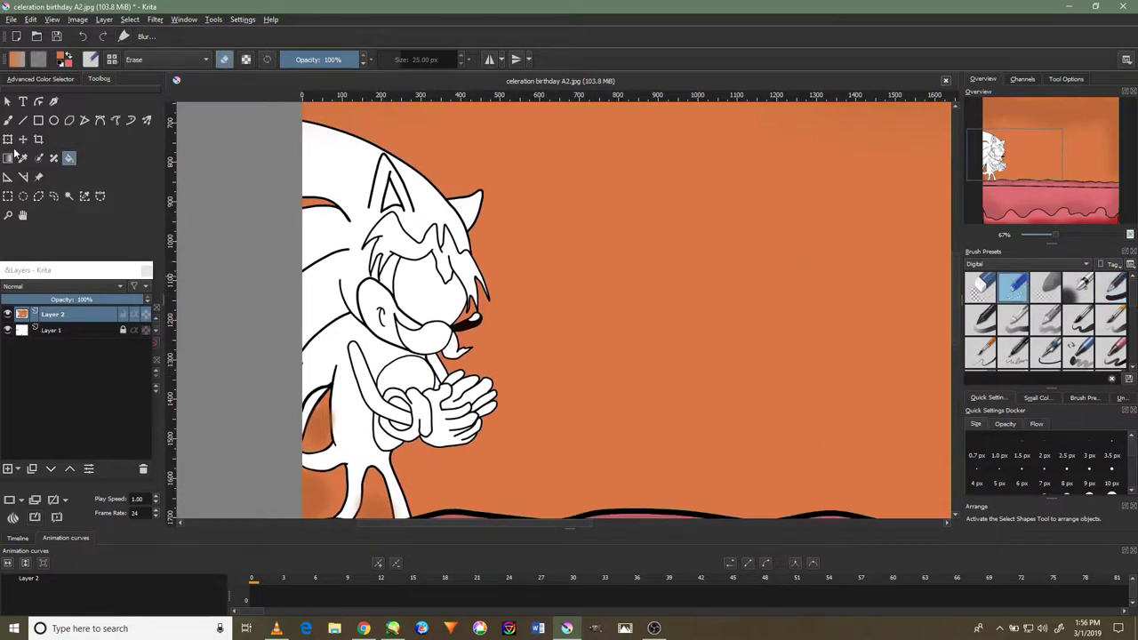
click(7, 120)
scroll(315, 386, up, 1)
scroll(337, 406, up, 3)
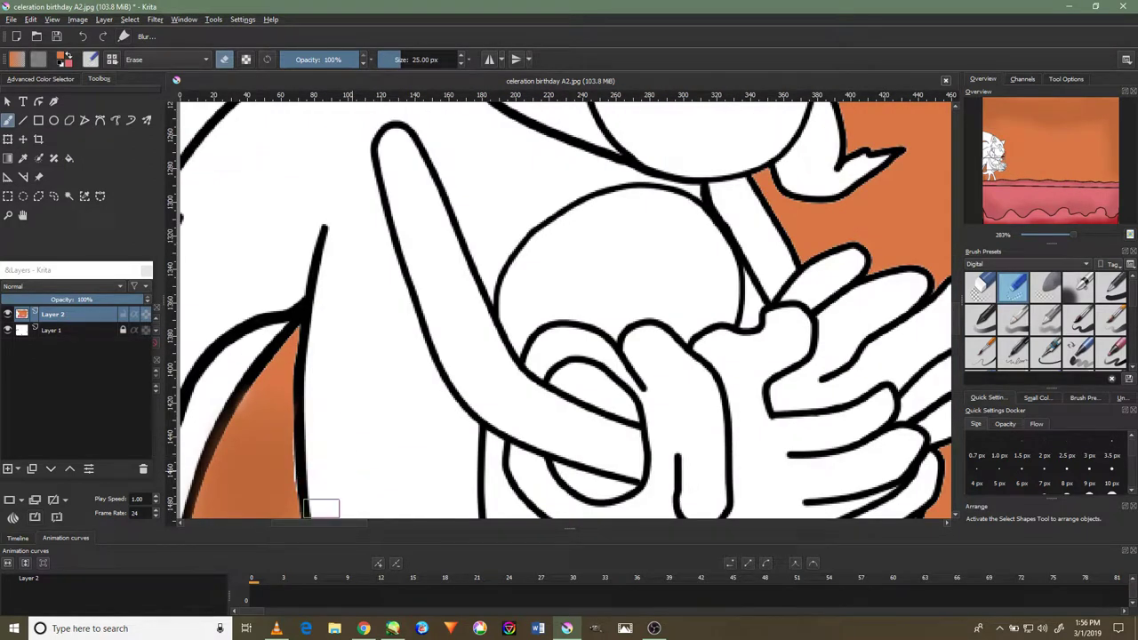
click(83, 37)
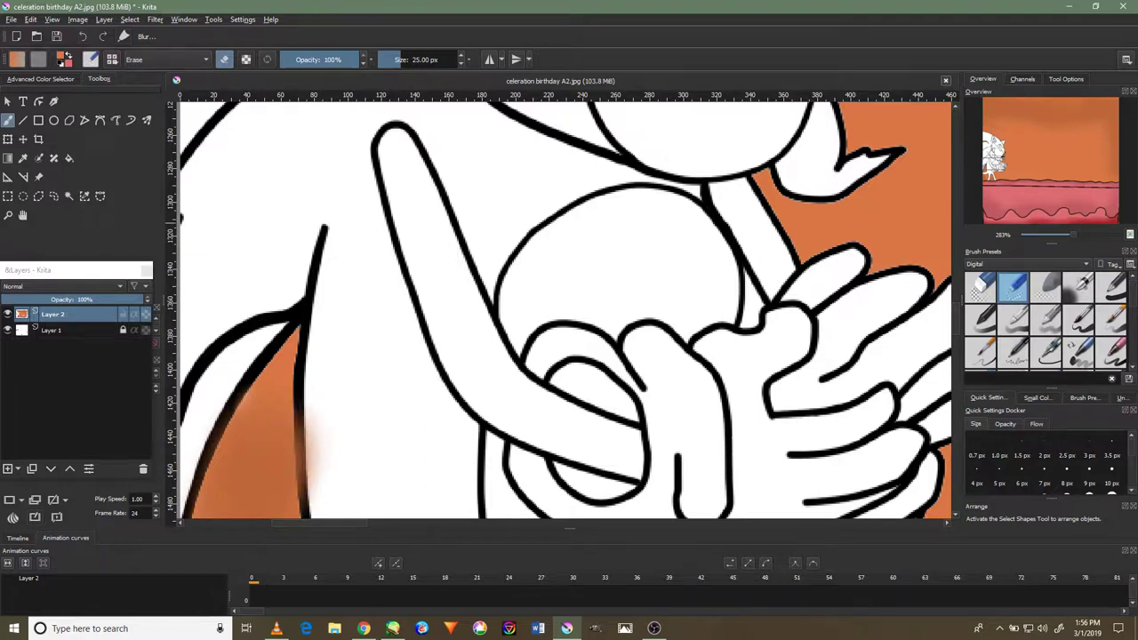
Zoom out and reposition the whole image in the view
scroll(322, 480, up, 2)
scroll(320, 368, down, 3)
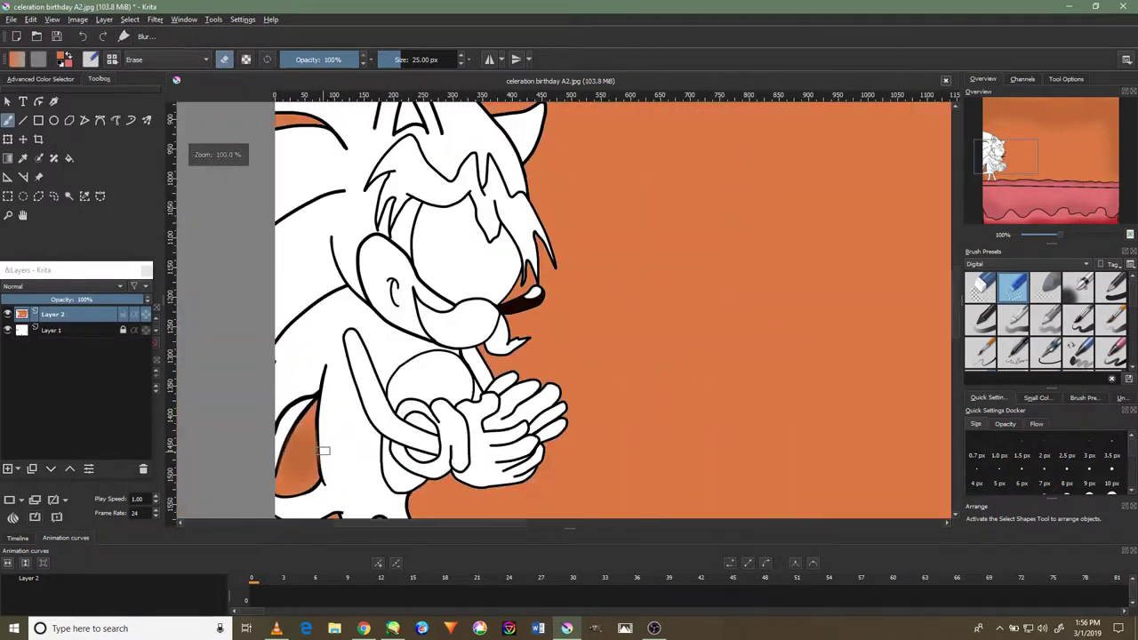
scroll(320, 374, down, 1)
scroll(325, 378, up, 1)
scroll(328, 383, up, 2)
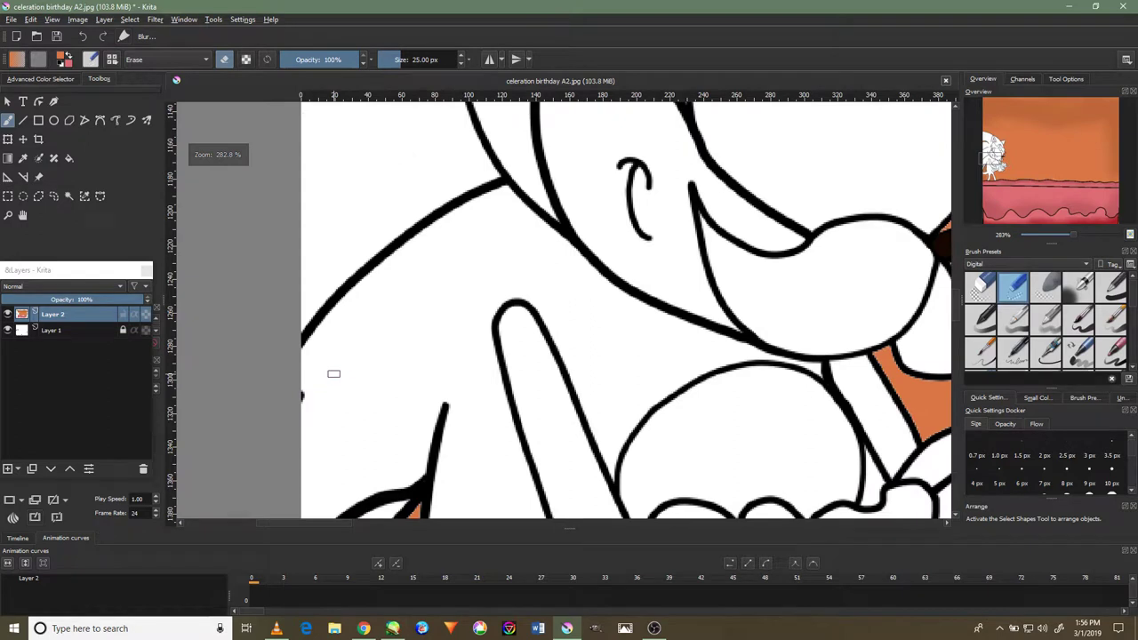
scroll(342, 335, down, 3)
scroll(342, 335, down, 4)
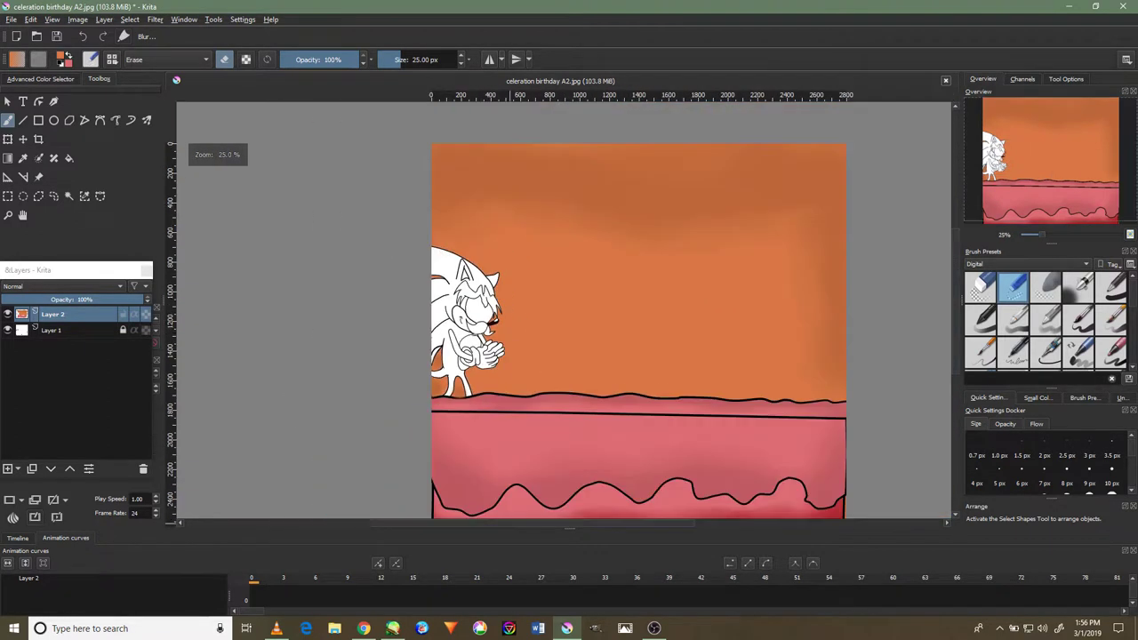
mouse_move(537, 302)
mouse_down()
mouse_move(524, 270)
mouse_move(406, 244)
mouse_move(394, 249)
mouse_move(391, 280)
mouse_up()
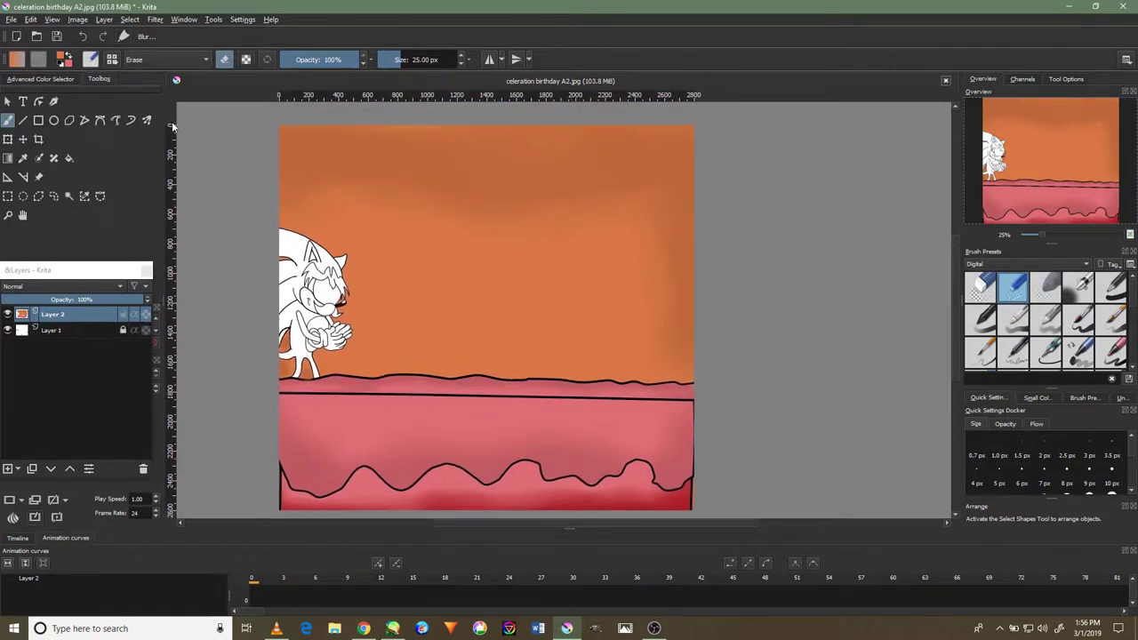
Minimize OBS and zoom into the BIRTHDAY lettering in celeration birthday 06.kra
click(654, 629)
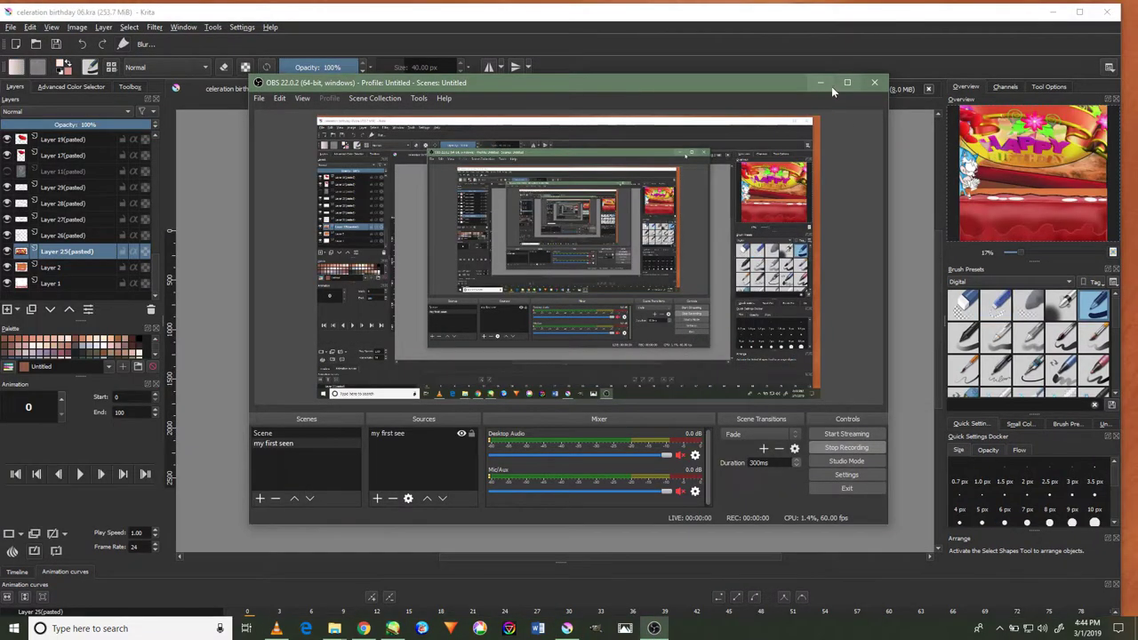
click(821, 83)
scroll(373, 363, up, 3)
scroll(463, 338, up, 2)
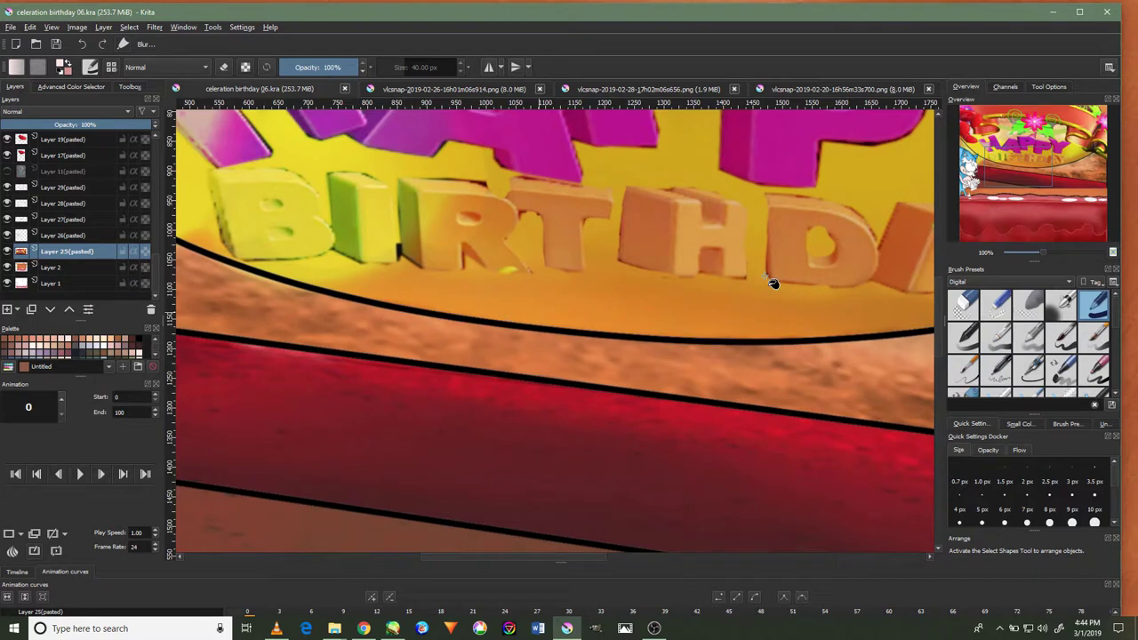
Blur the edge along the orange band with the 60 px blur brush
click(1029, 305)
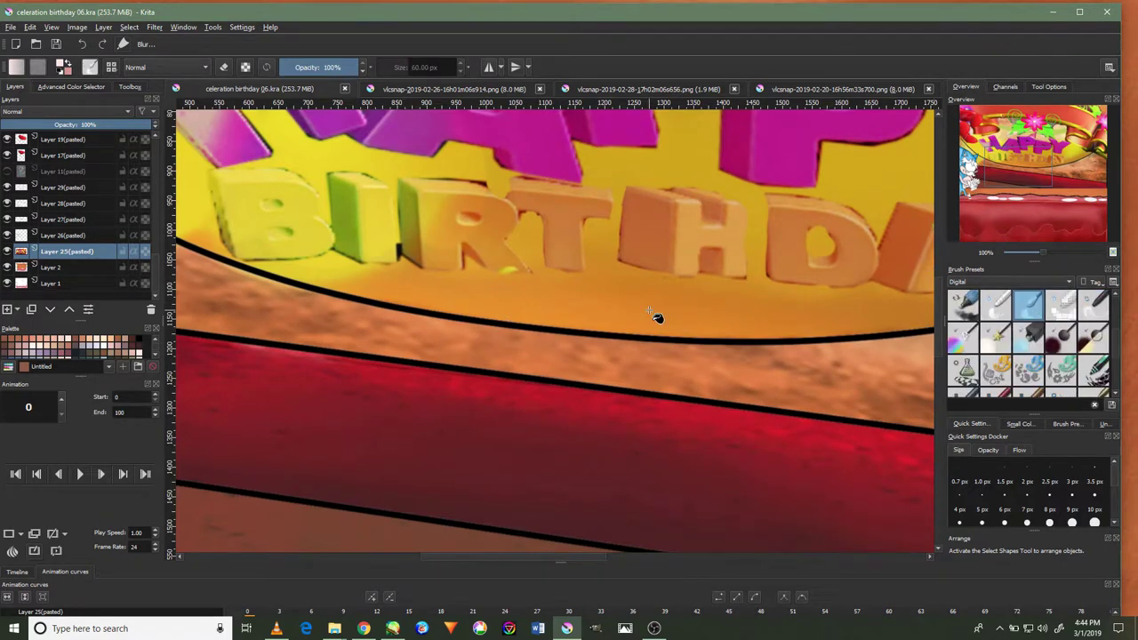
click(127, 85)
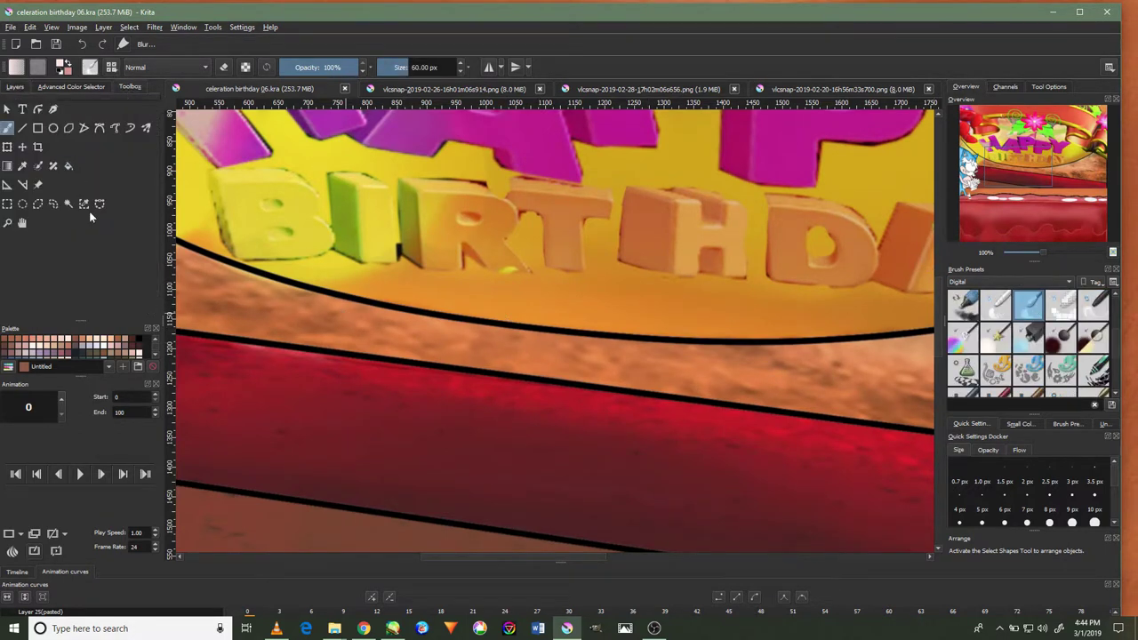
scroll(418, 382, down, 3)
drag(432, 447, 323, 445)
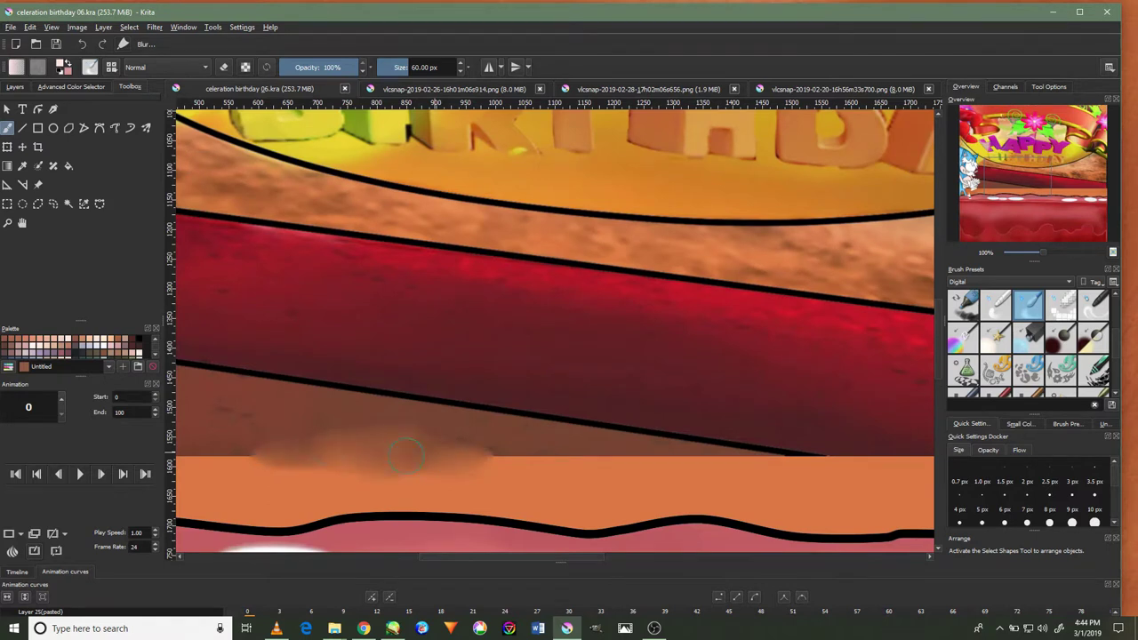
scroll(347, 398, down, 1)
scroll(374, 405, down, 1)
drag(444, 431, 553, 378)
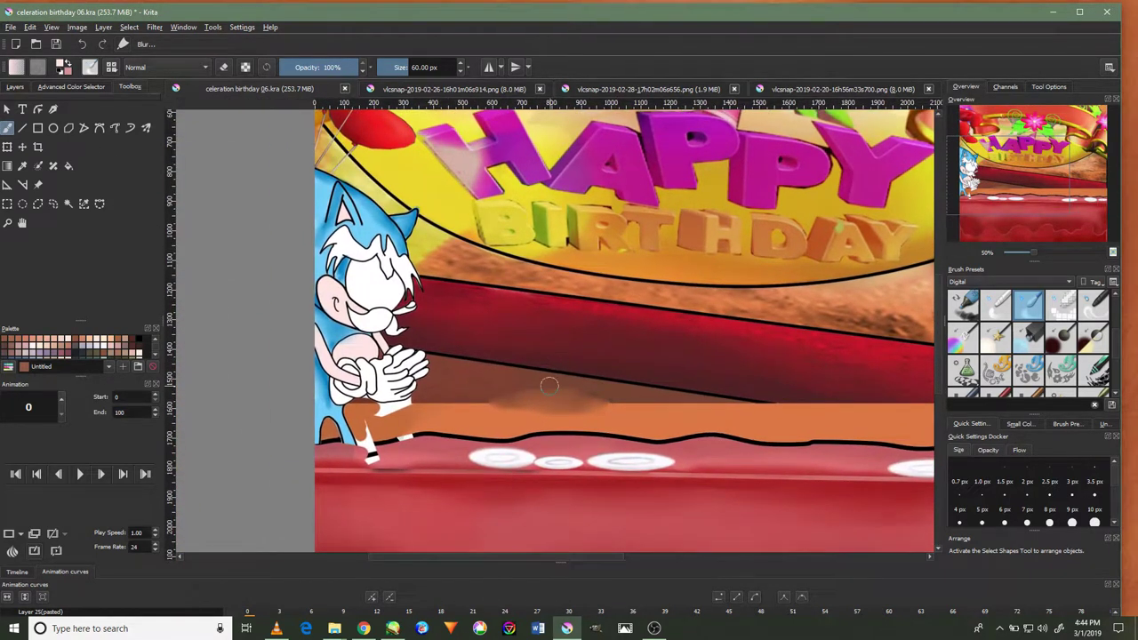
Soften the black line and smear the hard red/orange band boundary further right
scroll(675, 391, down, 3)
scroll(675, 390, up, 3)
mouse_move(724, 394)
mouse_down()
mouse_move(320, 402)
mouse_move(480, 369)
mouse_move(578, 382)
mouse_move(388, 399)
mouse_up()
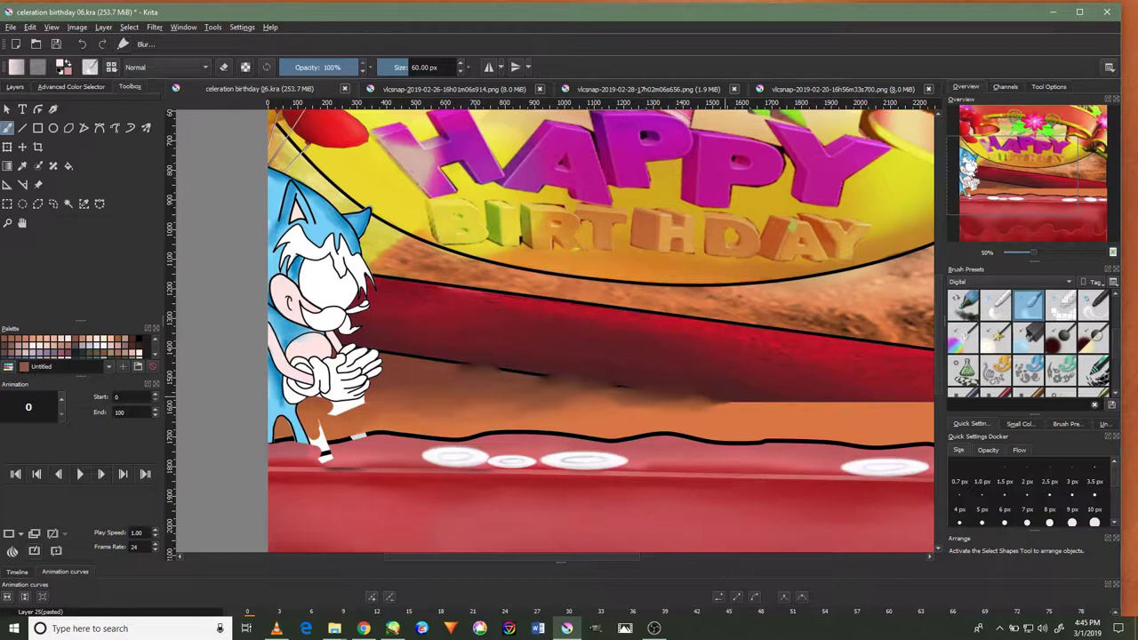
scroll(745, 406, down, 3)
scroll(745, 405, up, 4)
mouse_move(800, 425)
mouse_down()
mouse_move(356, 426)
mouse_move(641, 461)
mouse_up()
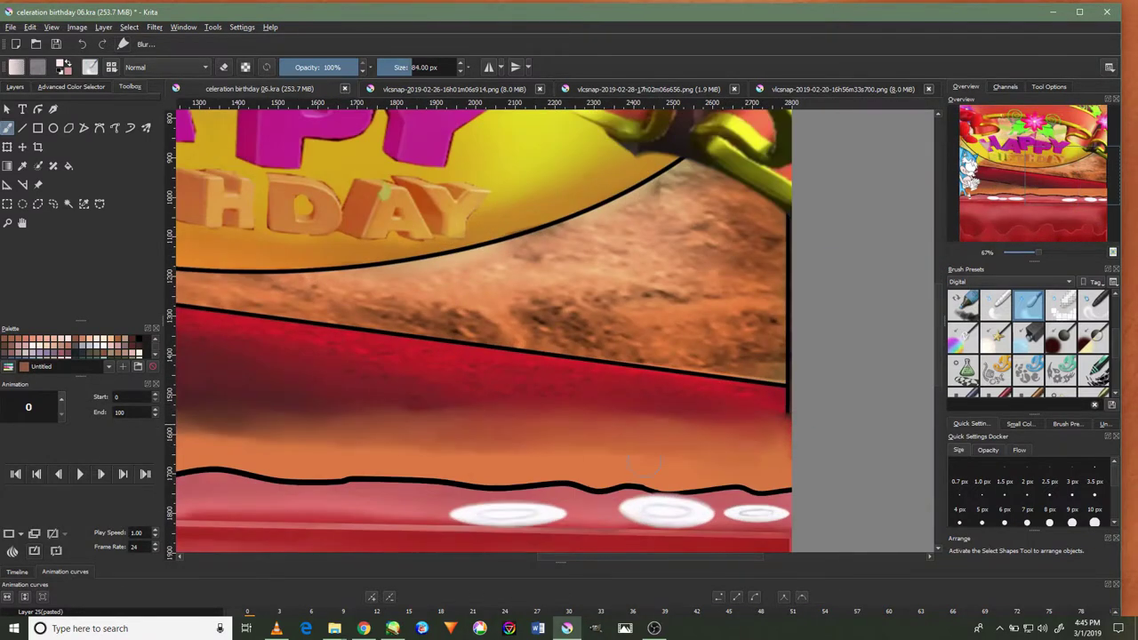
mouse_move(421, 403)
mouse_down()
mouse_move(783, 394)
mouse_move(267, 381)
mouse_move(293, 458)
mouse_move(676, 392)
mouse_up()
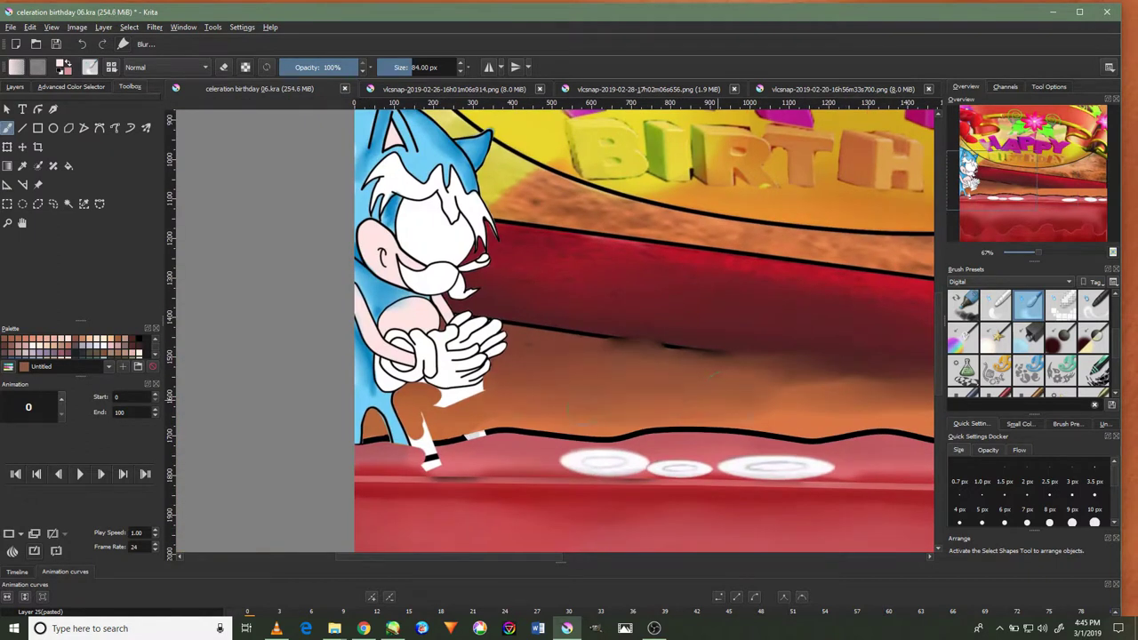
Pan across the BIRTHDAY lettering and cake bands' right end, then back to the character
drag(446, 402, 275, 379)
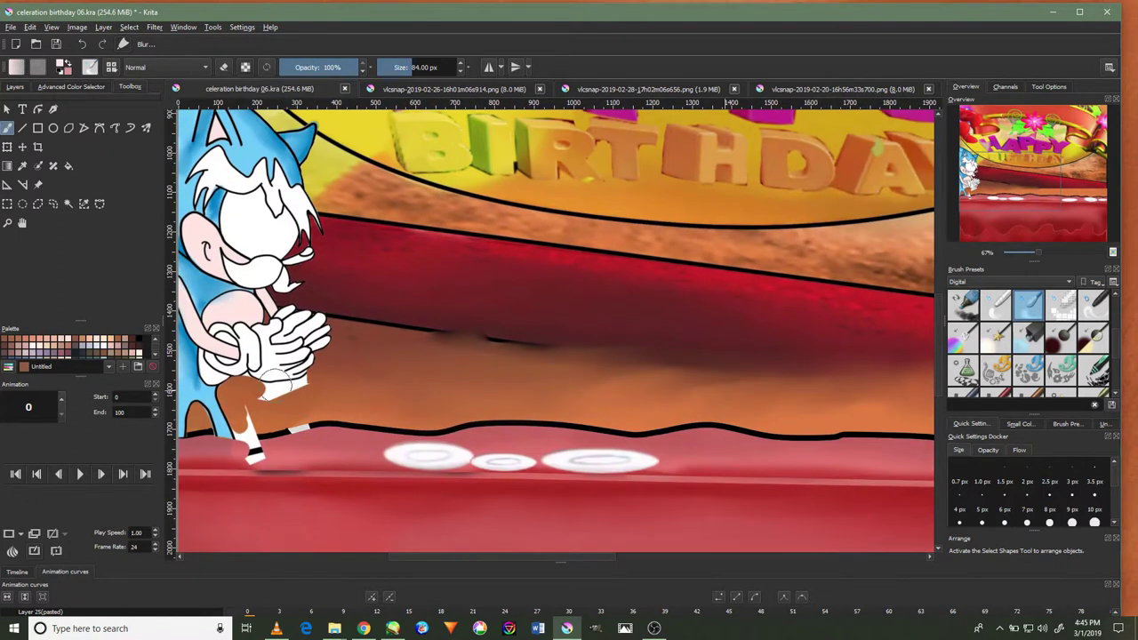
drag(872, 402, 630, 401)
drag(710, 404, 462, 400)
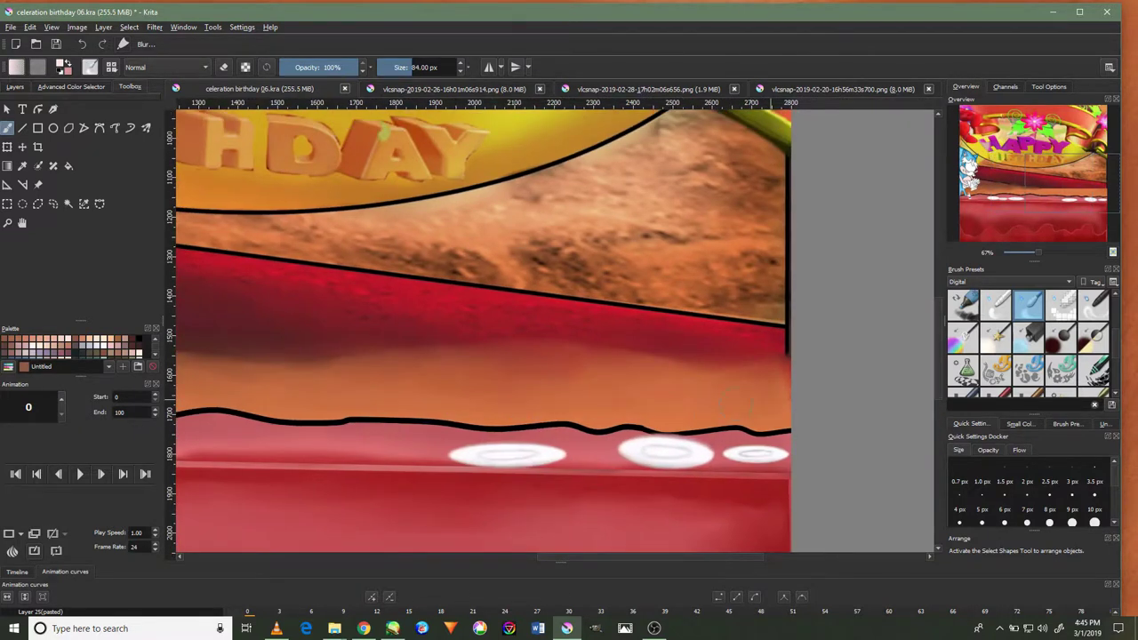
drag(736, 406, 934, 382)
click(71, 86)
Make uncle chuck the active layer and toggle the brush into Erase mode with E
click(129, 87)
click(14, 87)
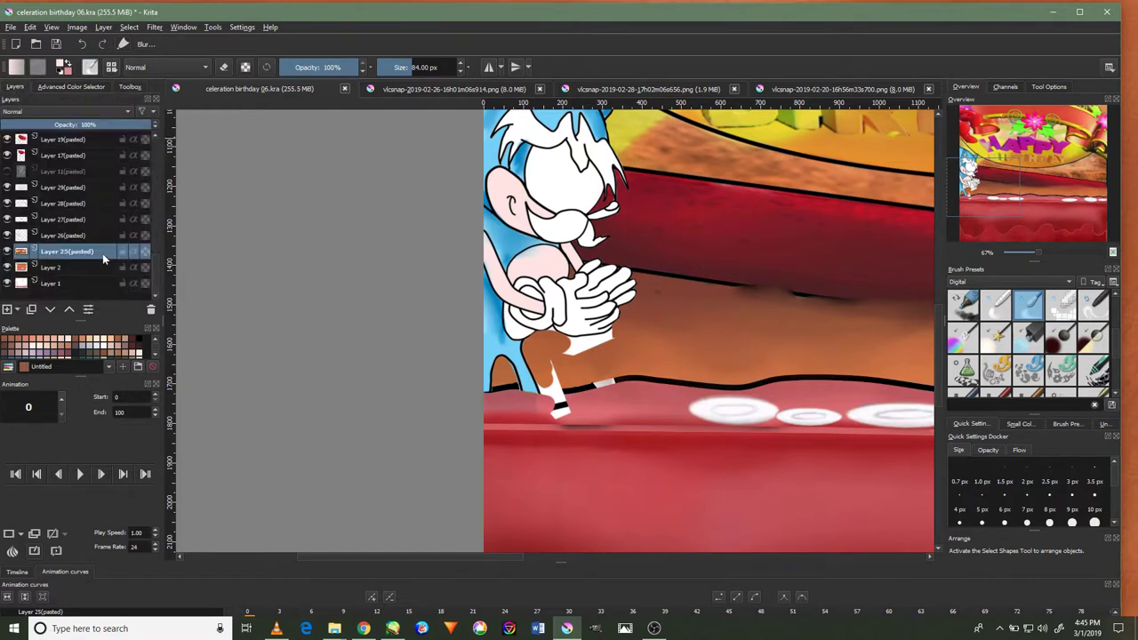
scroll(96, 255, up, 3)
scroll(85, 245, up, 2)
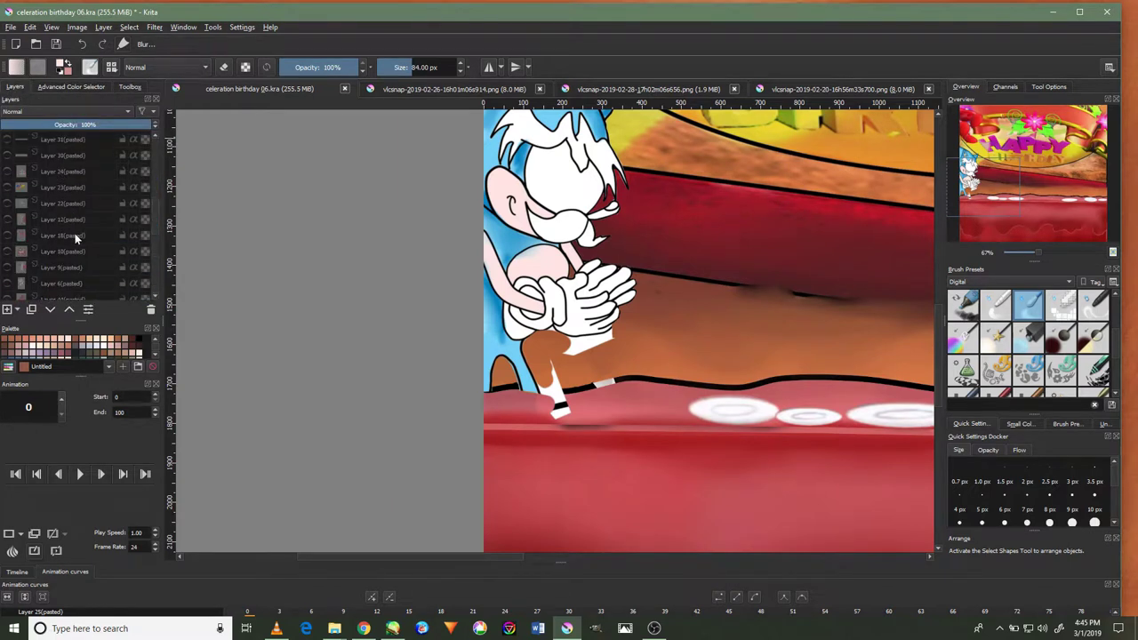
scroll(78, 233, up, 1)
scroll(35, 258, down, 3)
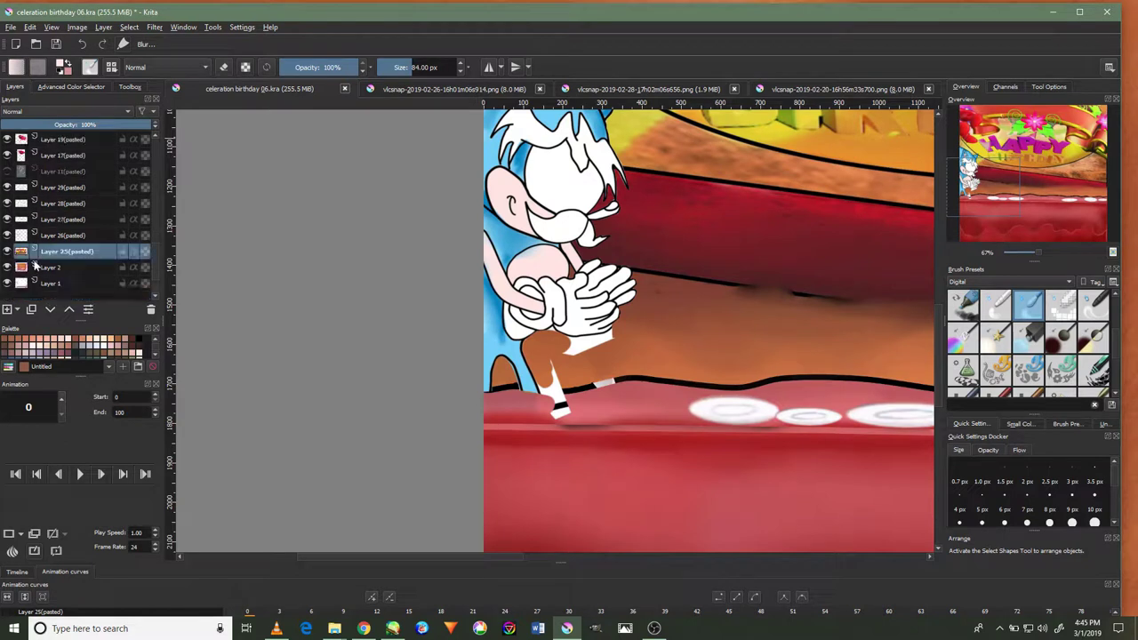
scroll(37, 209, up, 3)
click(8, 234)
click(8, 234)
click(57, 235)
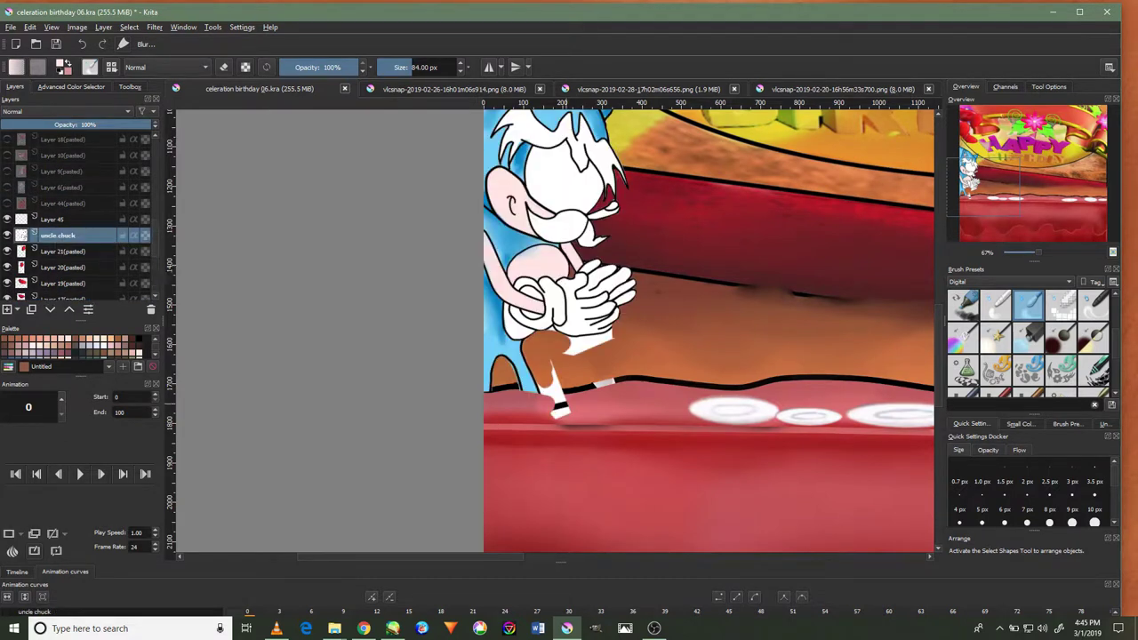
key(e)
scroll(598, 389, up, 2)
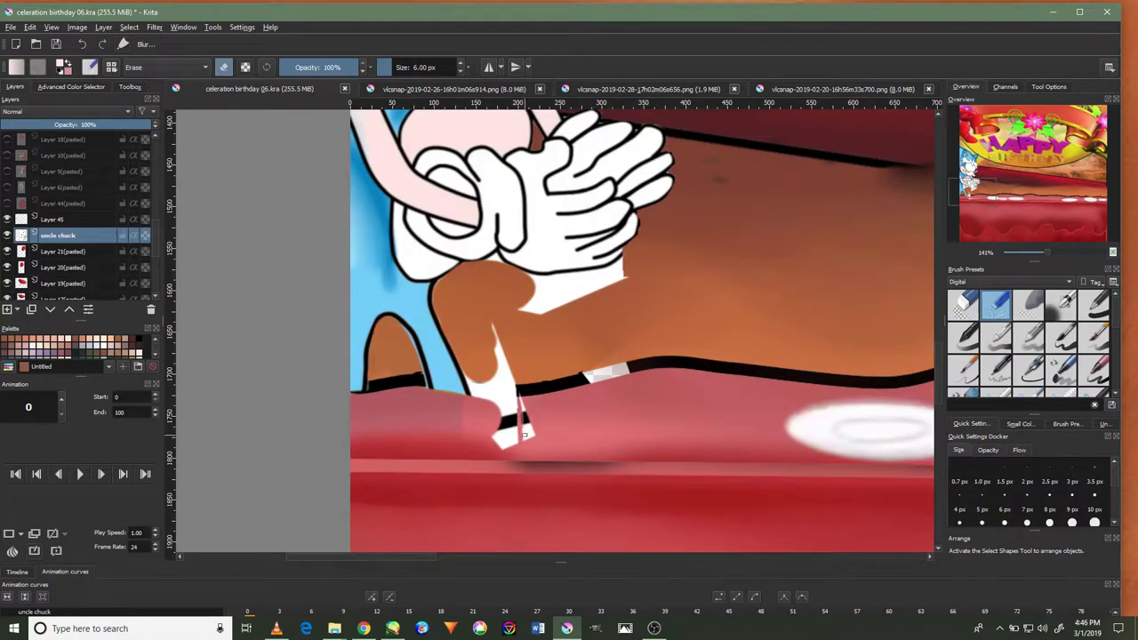
Erase the stray white stick below the hand and enlarge the eraser
mouse_move(513, 438)
mouse_down()
mouse_move(509, 346)
mouse_move(498, 338)
mouse_up()
key(bracketright)
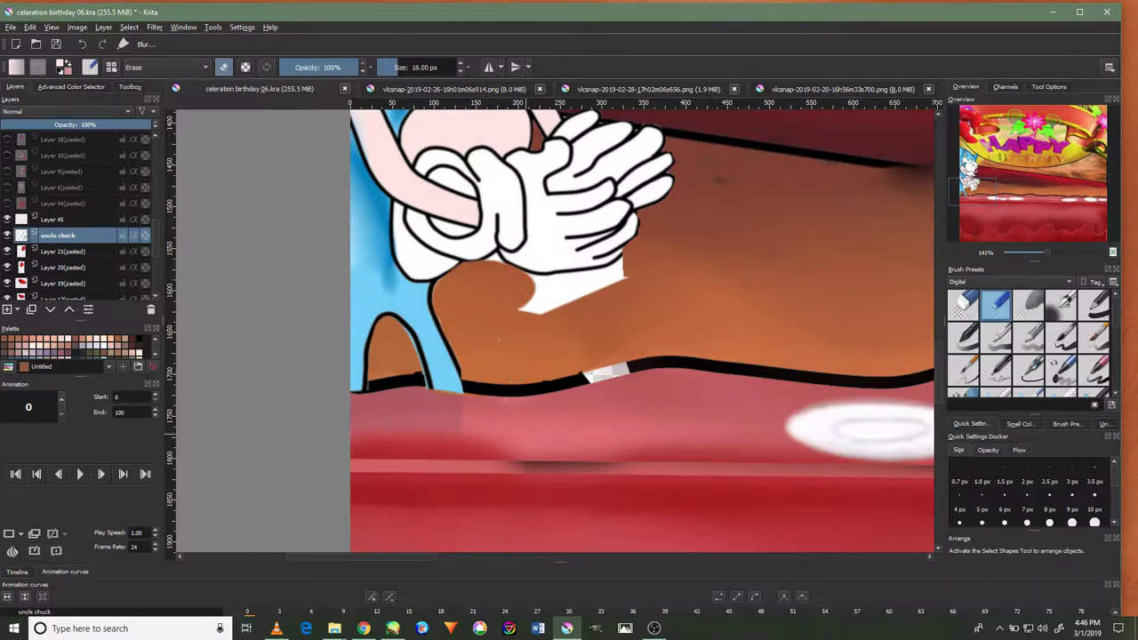
scroll(598, 317, up, 1)
scroll(534, 285, up, 1)
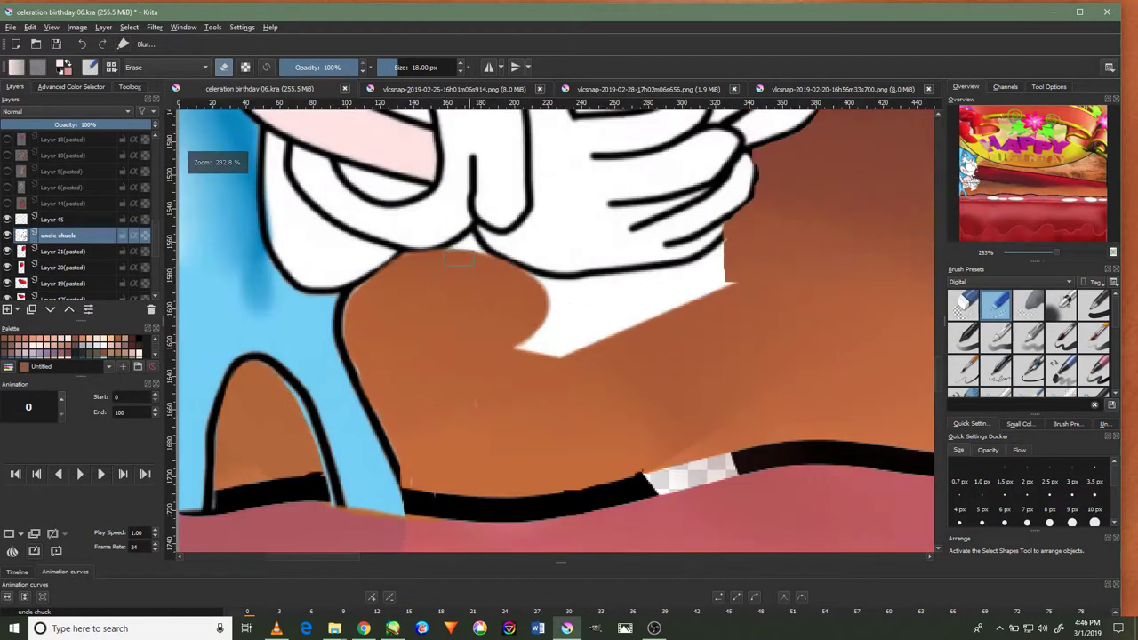
scroll(481, 257, up, 1)
Erase the leftover white strip along the bottom edge of the clapping hands
drag(533, 391, 698, 363)
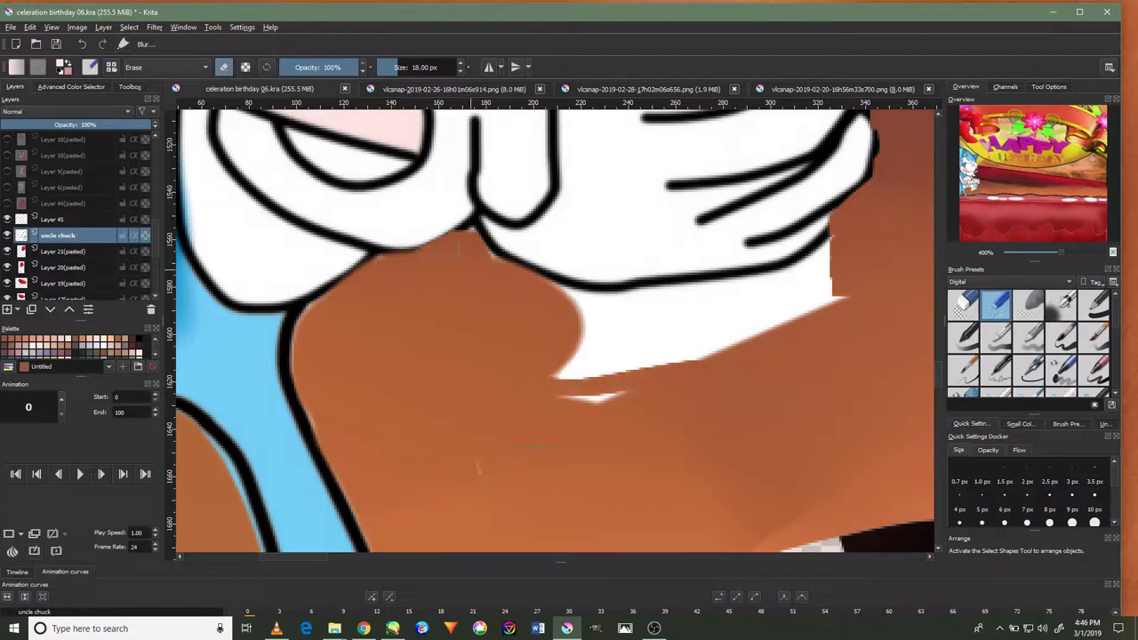
scroll(498, 471, down, 3)
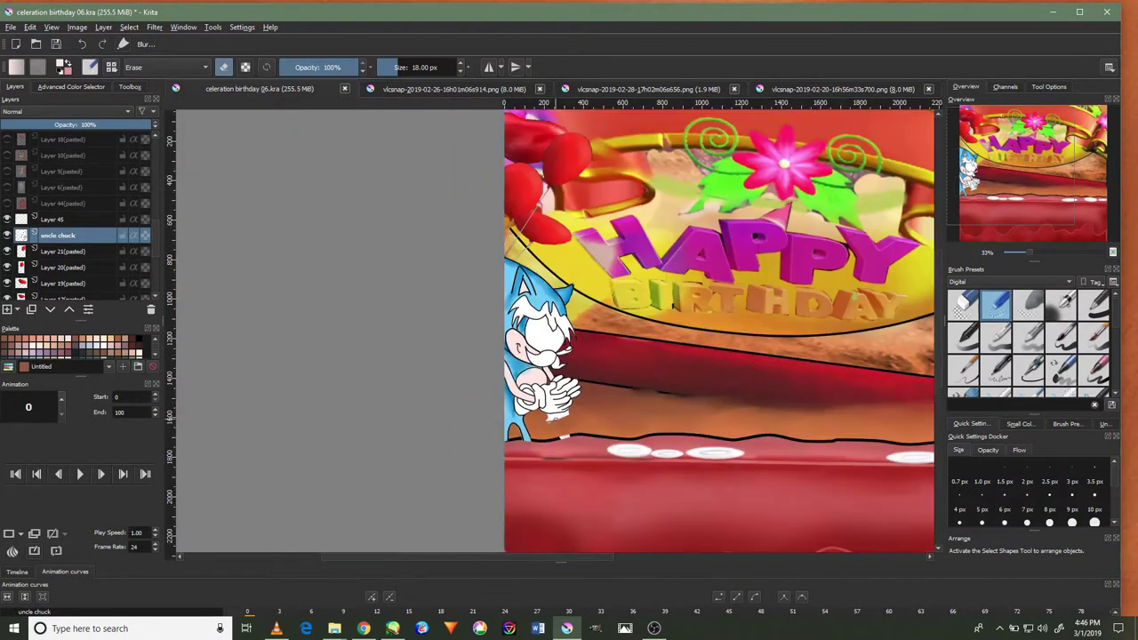
scroll(550, 414, down, 1)
scroll(550, 414, up, 3)
mouse_move(538, 422)
mouse_down()
mouse_move(702, 359)
mouse_move(561, 391)
mouse_move(489, 378)
mouse_up()
scroll(551, 382, up, 2)
mouse_move(613, 365)
mouse_down()
mouse_move(542, 369)
mouse_move(685, 367)
mouse_up()
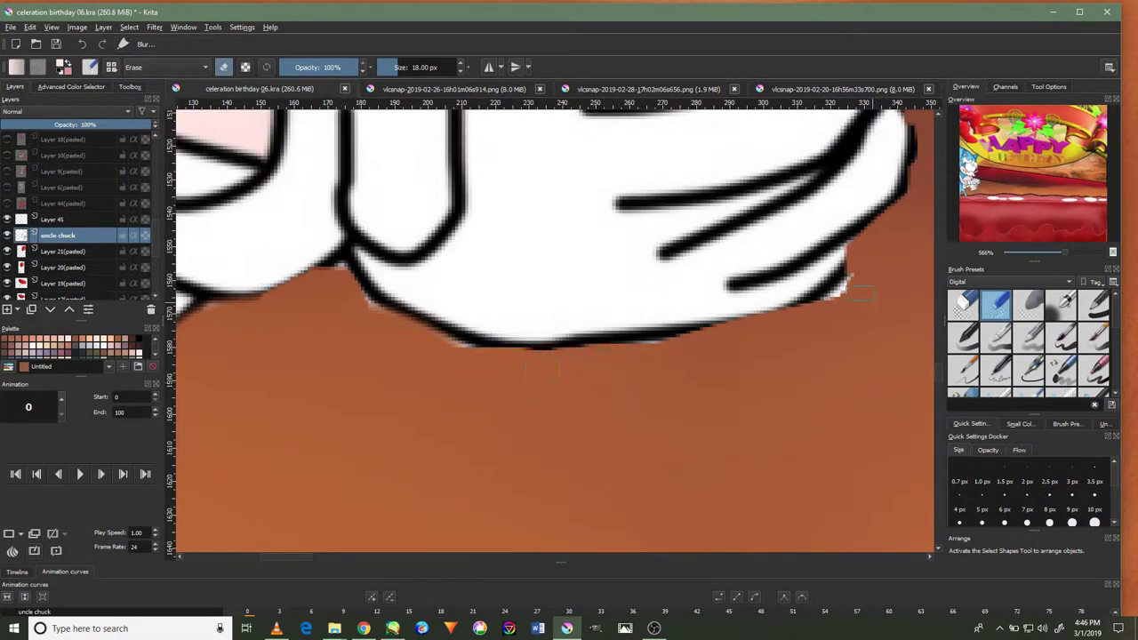
click(71, 86)
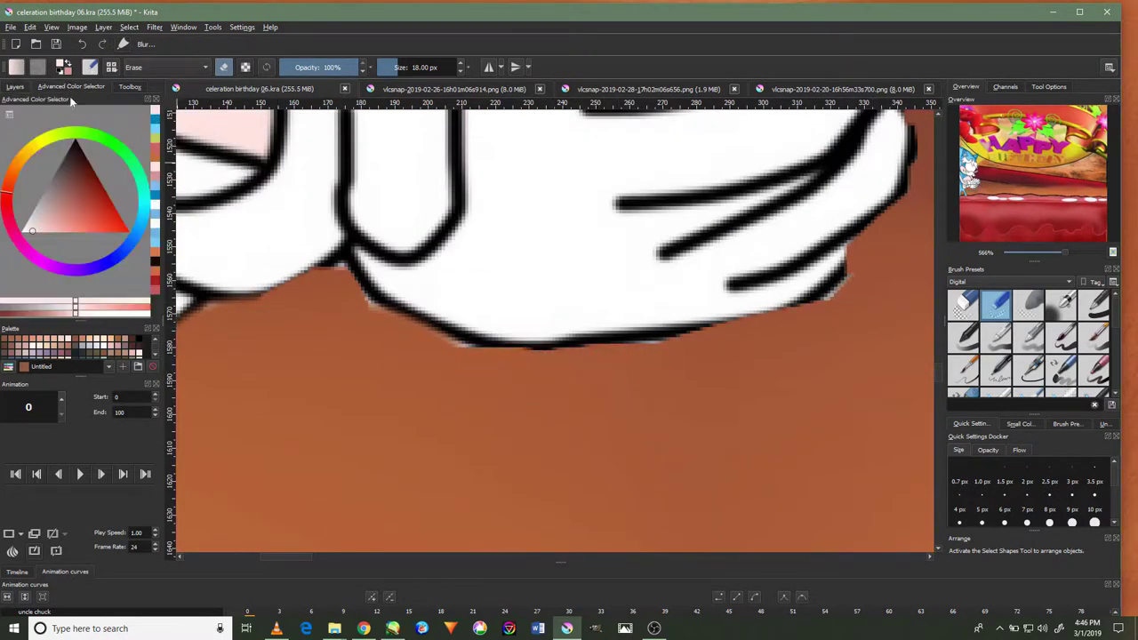
Switch to the straight-line tool and select Layer 1 at the bottom of the stack
click(127, 88)
click(25, 128)
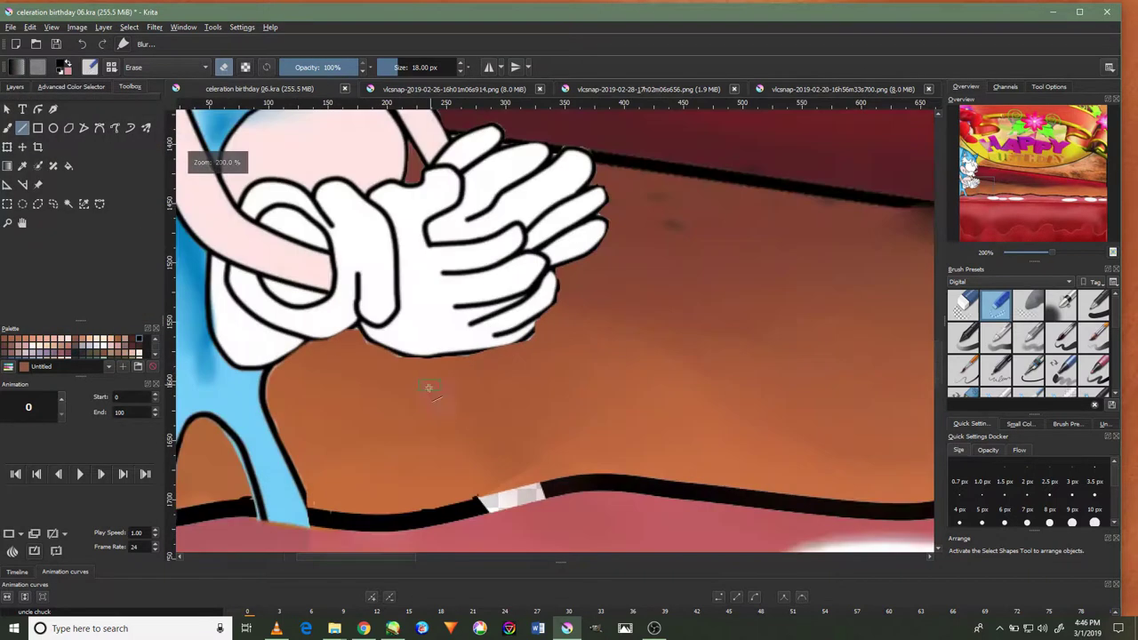
click(54, 87)
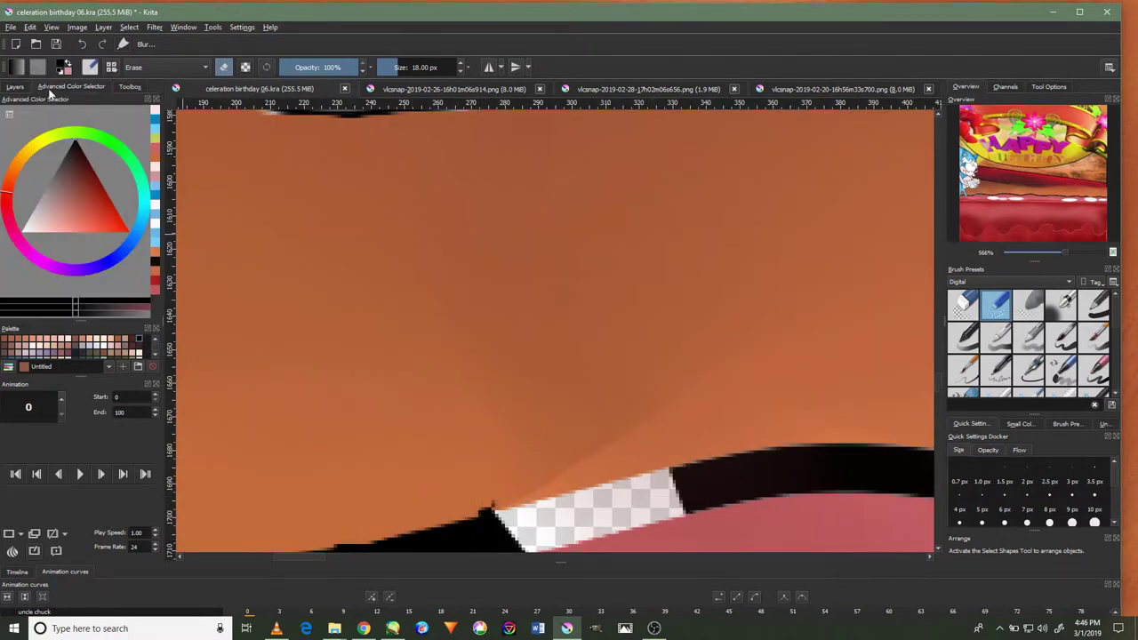
click(16, 86)
scroll(42, 229, down, 5)
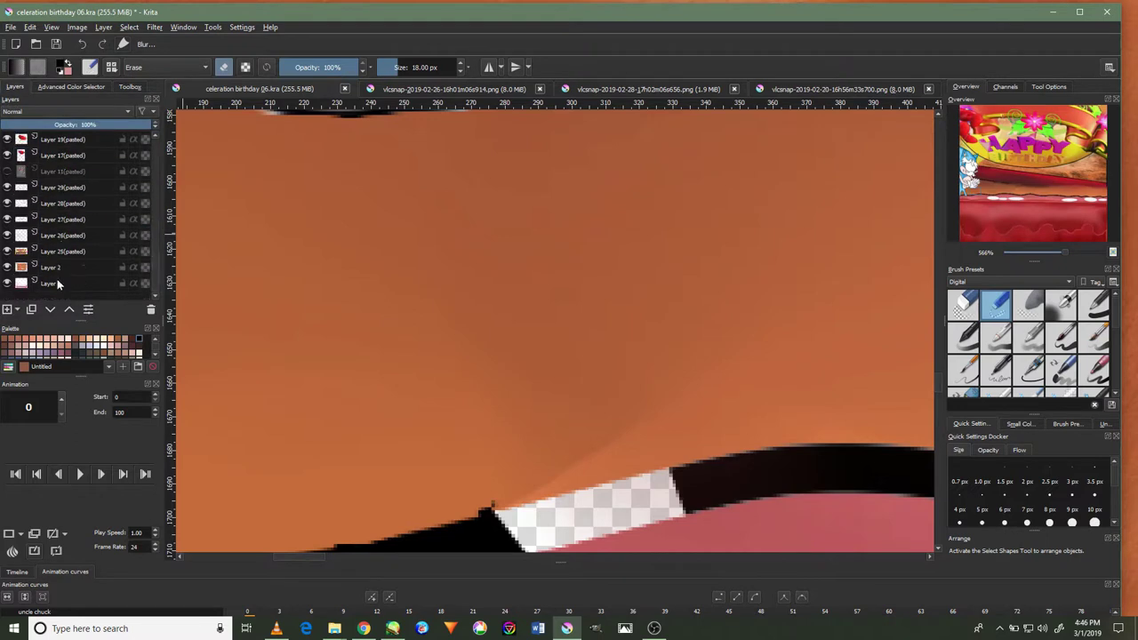
click(57, 283)
Erase further along the black cake outline, then paint the gap back in black
drag(480, 525, 703, 485)
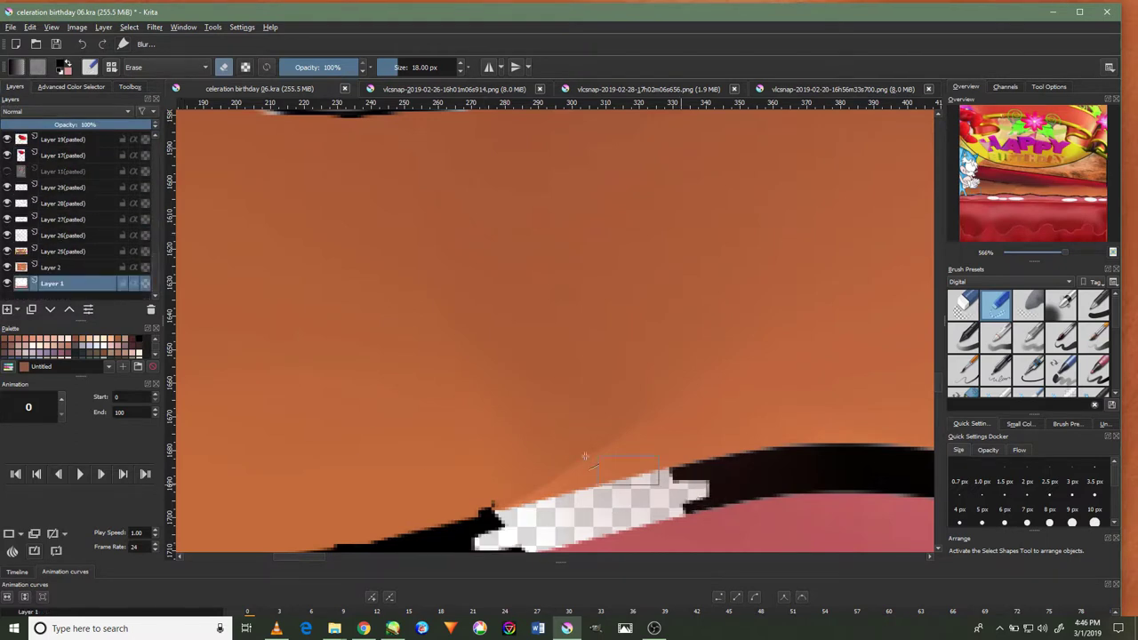
click(1095, 305)
drag(462, 521, 711, 475)
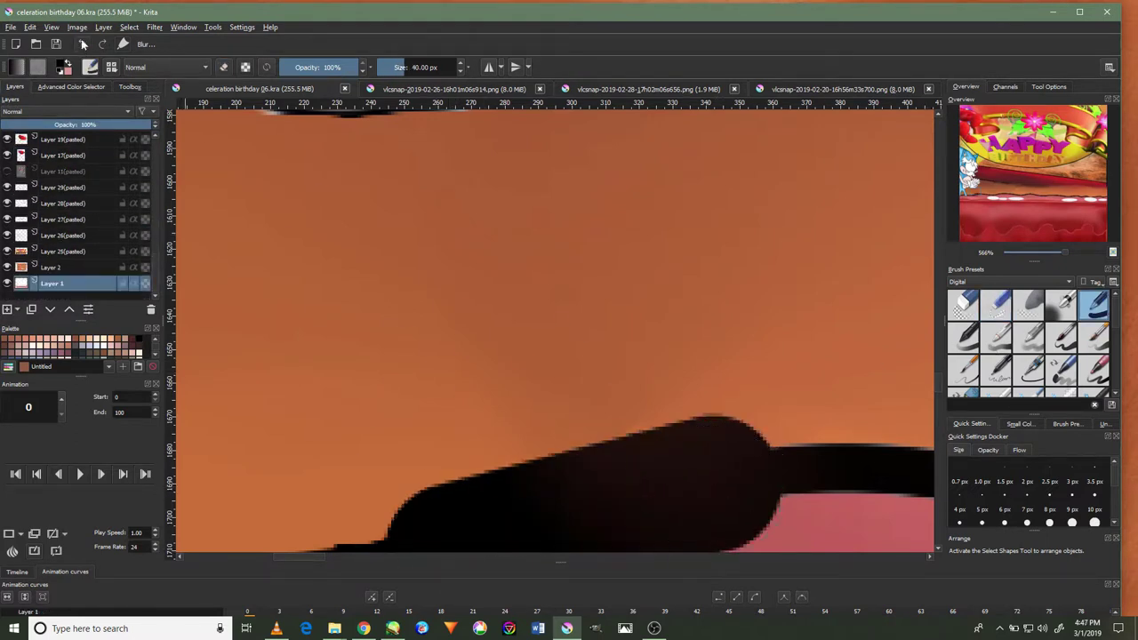
scroll(641, 283, down, 3)
scroll(645, 274, down, 3)
scroll(641, 283, up, 1)
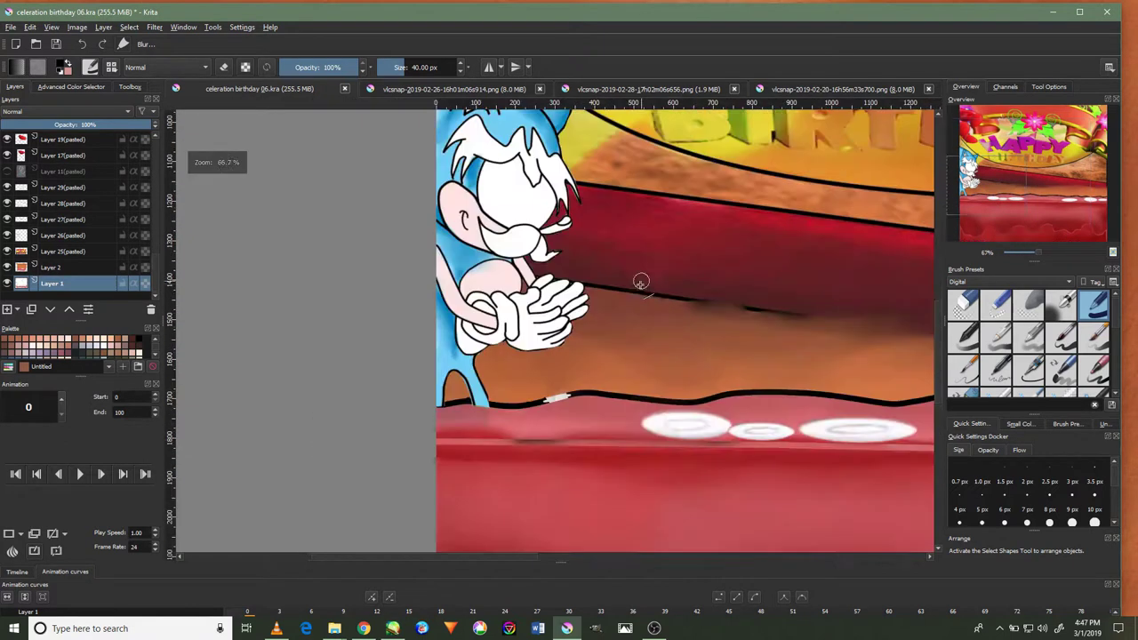
scroll(641, 283, up, 3)
scroll(554, 374, up, 3)
Fill the gap with a smaller brush and redraw the line's top edge straight at 7 px
key(bracketleft)
key(bracketleft)
key(bracketleft)
drag(501, 521, 639, 484)
drag(542, 515, 626, 480)
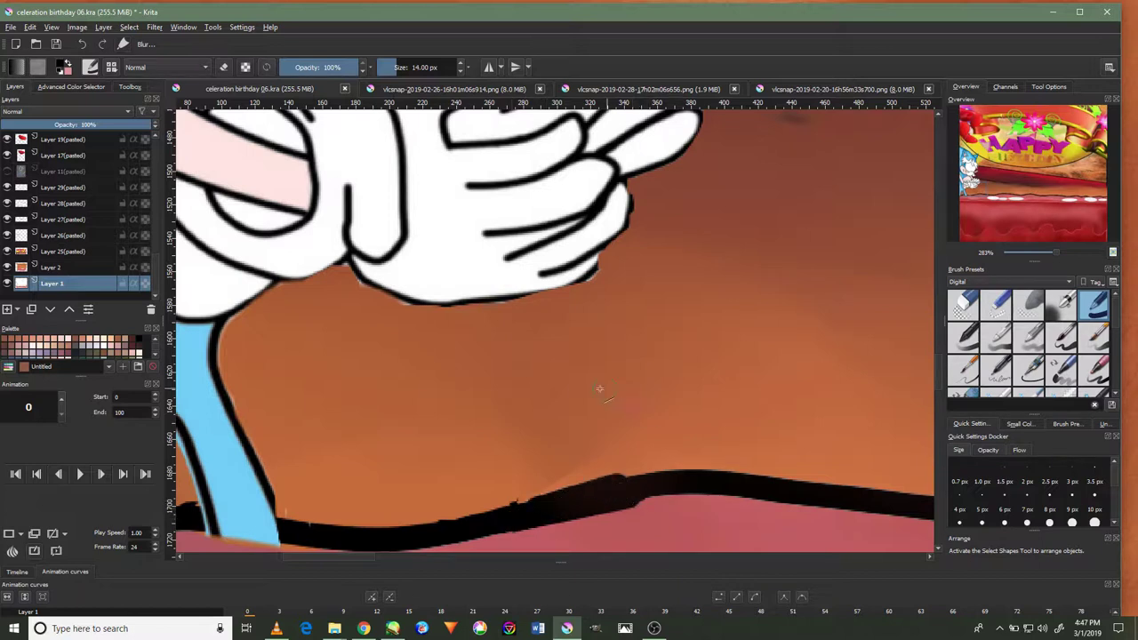
click(82, 44)
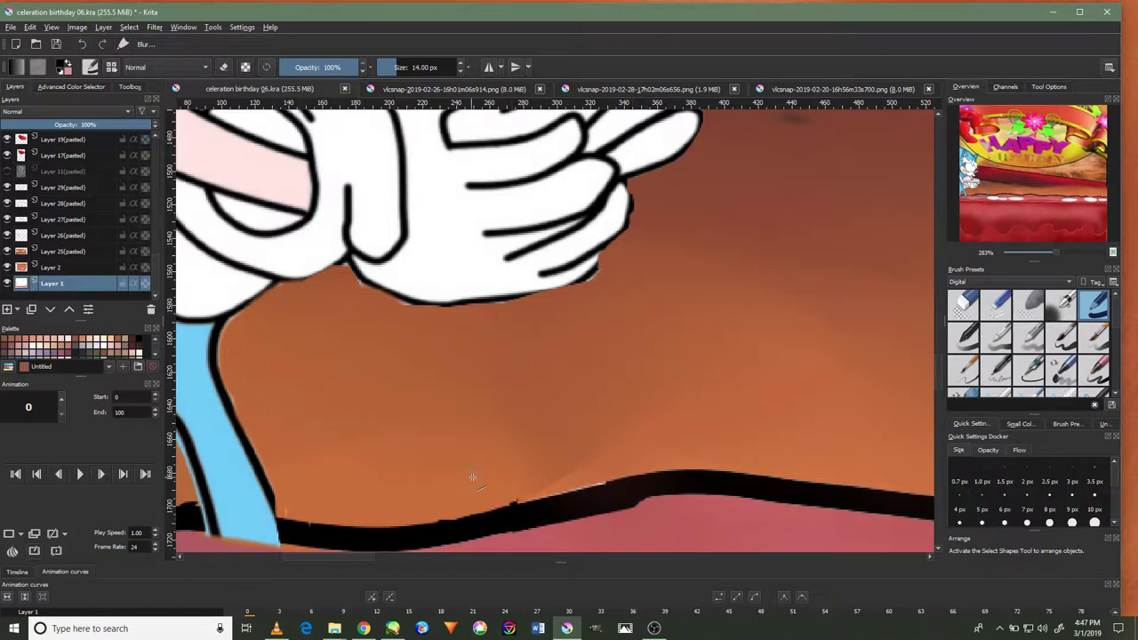
key(bracketleft)
key(bracketleft)
key(bracketleft)
drag(513, 513, 622, 484)
scroll(613, 463, up, 5)
scroll(277, 454, down, 10)
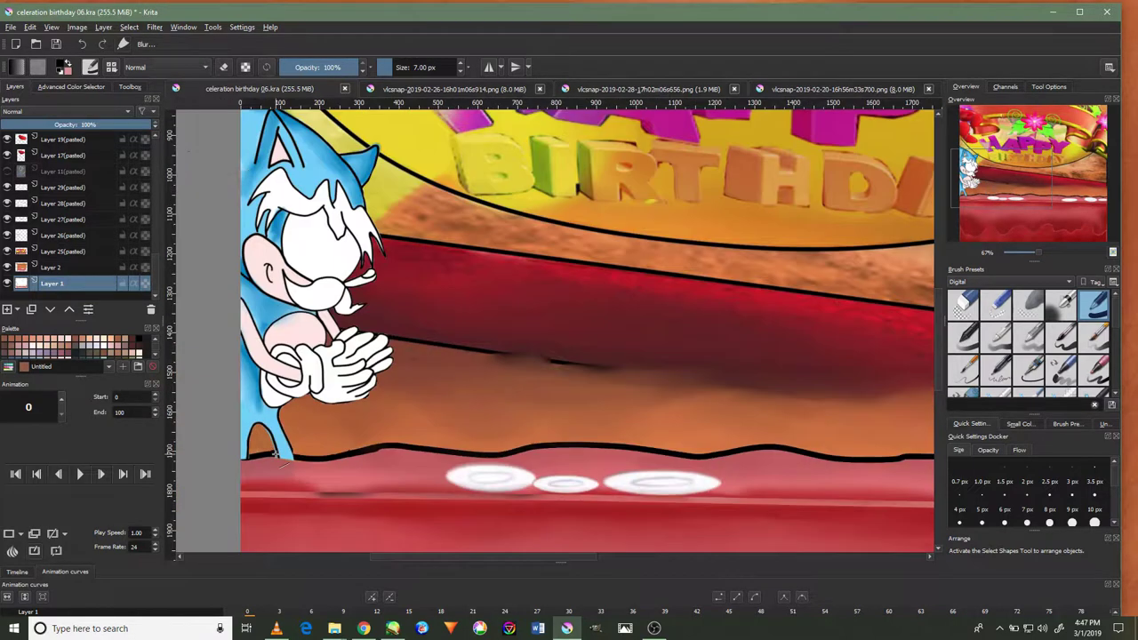
click(79, 87)
Switch to a soft airbrush and bring Uncle Chuck's hands into view
click(129, 87)
key(slash)
scroll(316, 404, up, 3)
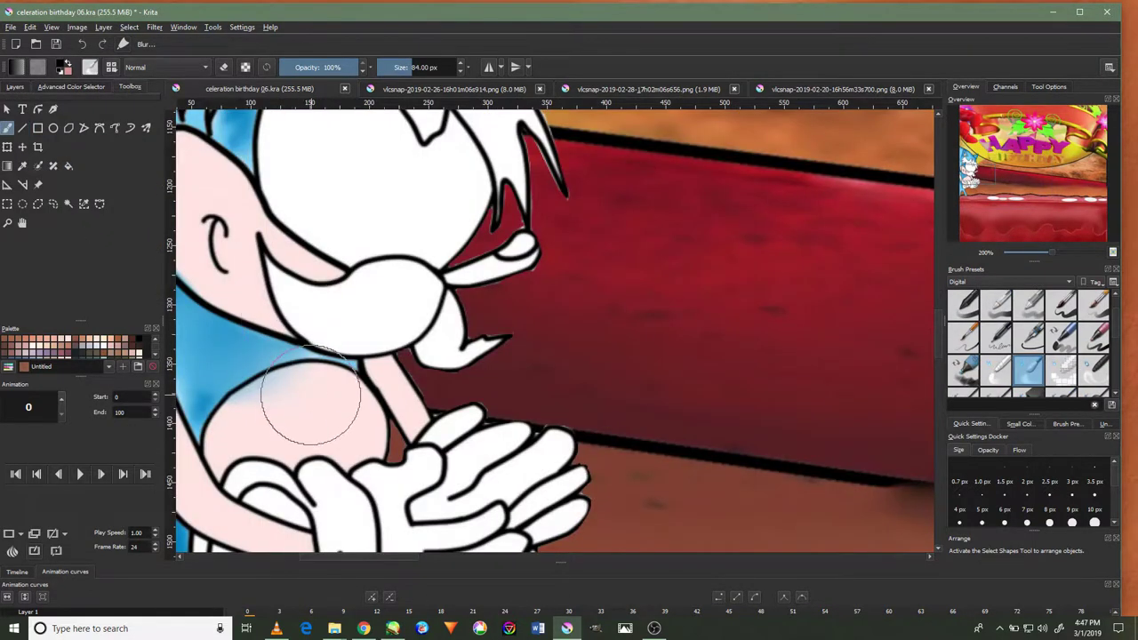
drag(315, 395, 347, 186)
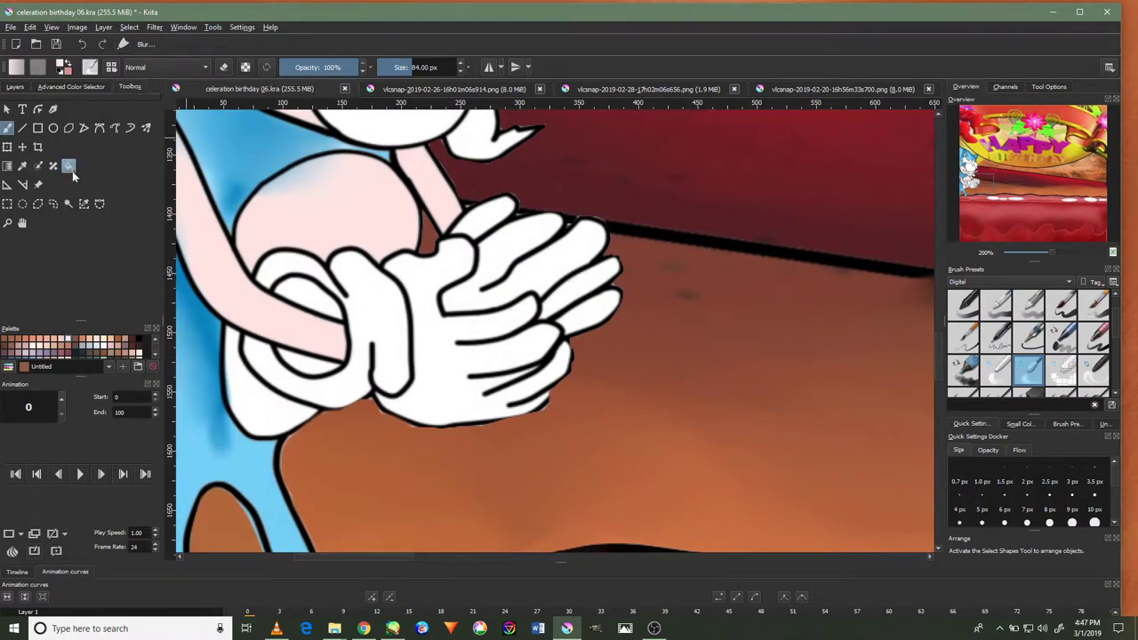
click(68, 165)
Select the circle chuck layer and toggle its visibility off and back on
click(15, 87)
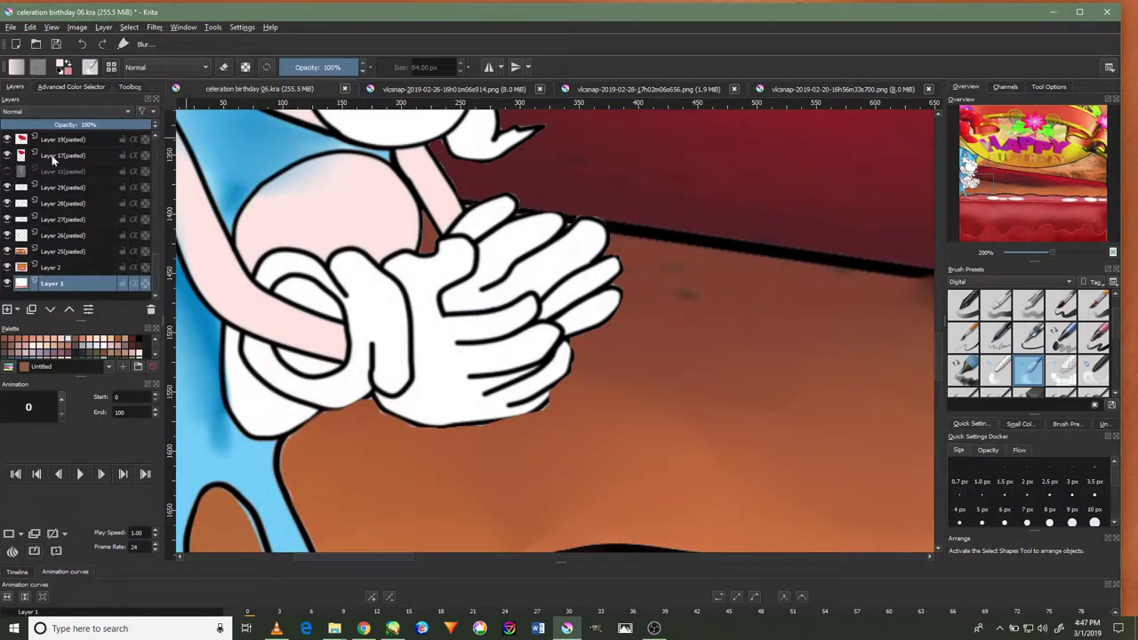
scroll(53, 200, up, 3)
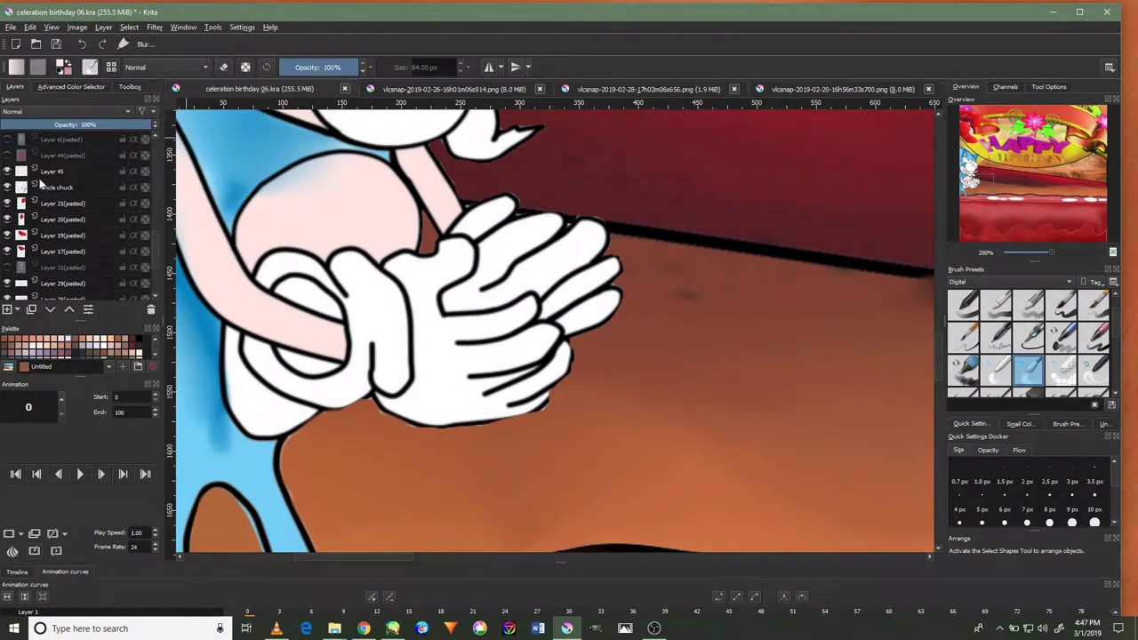
click(40, 186)
click(7, 186)
click(8, 187)
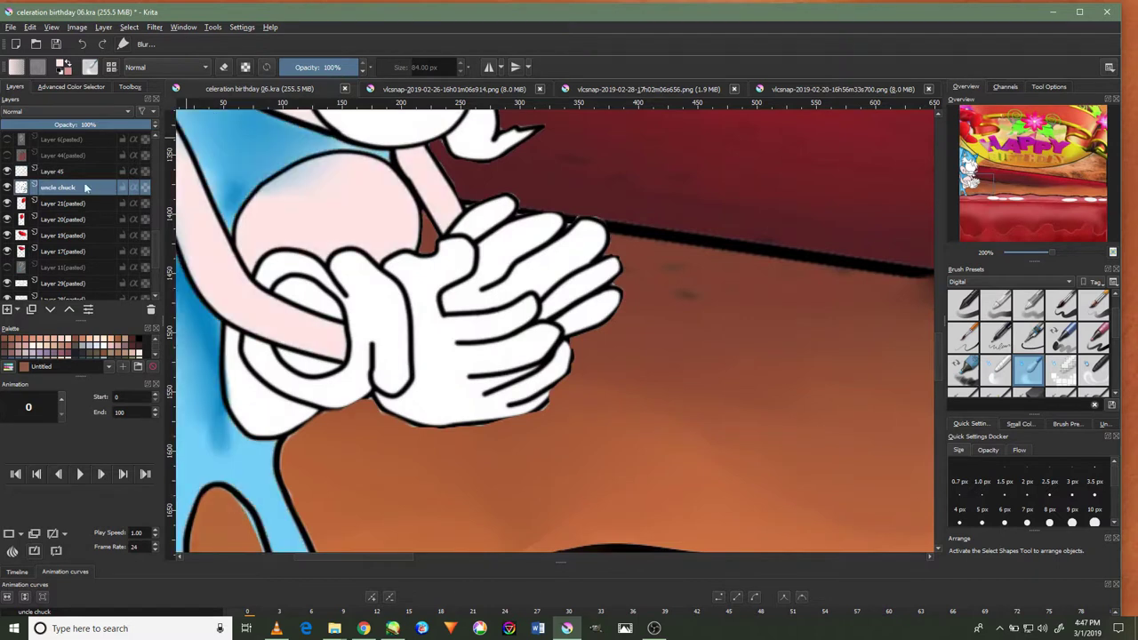
scroll(296, 228, down, 3)
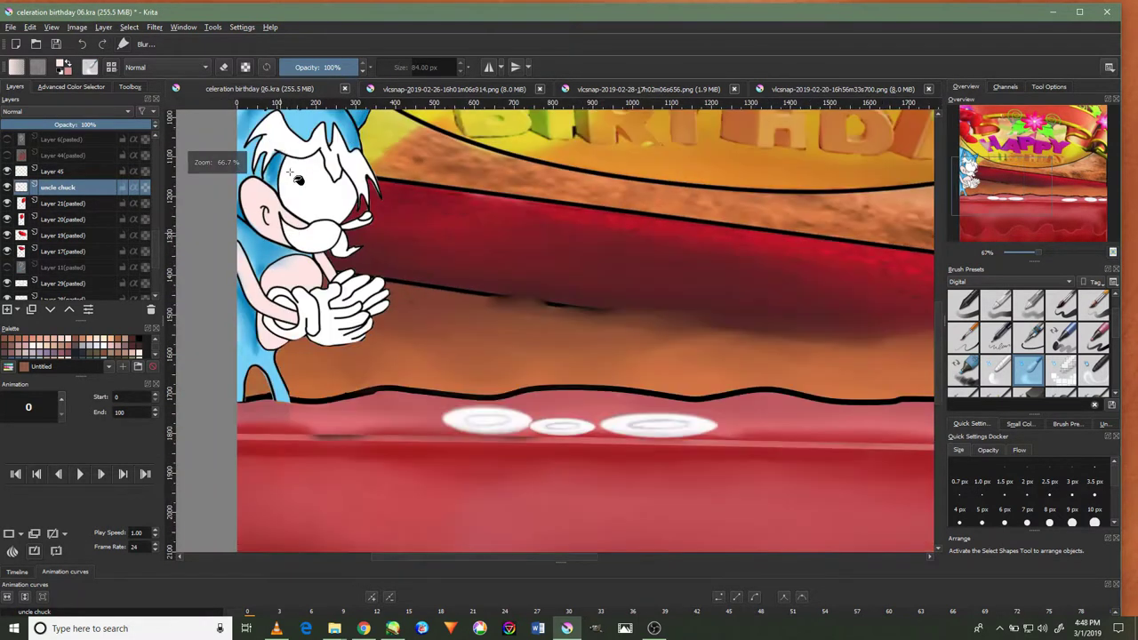
scroll(299, 180, up, 1)
Pick pink paint and a large soft brush preset reduced to 47 px
ctrl+click(302, 193)
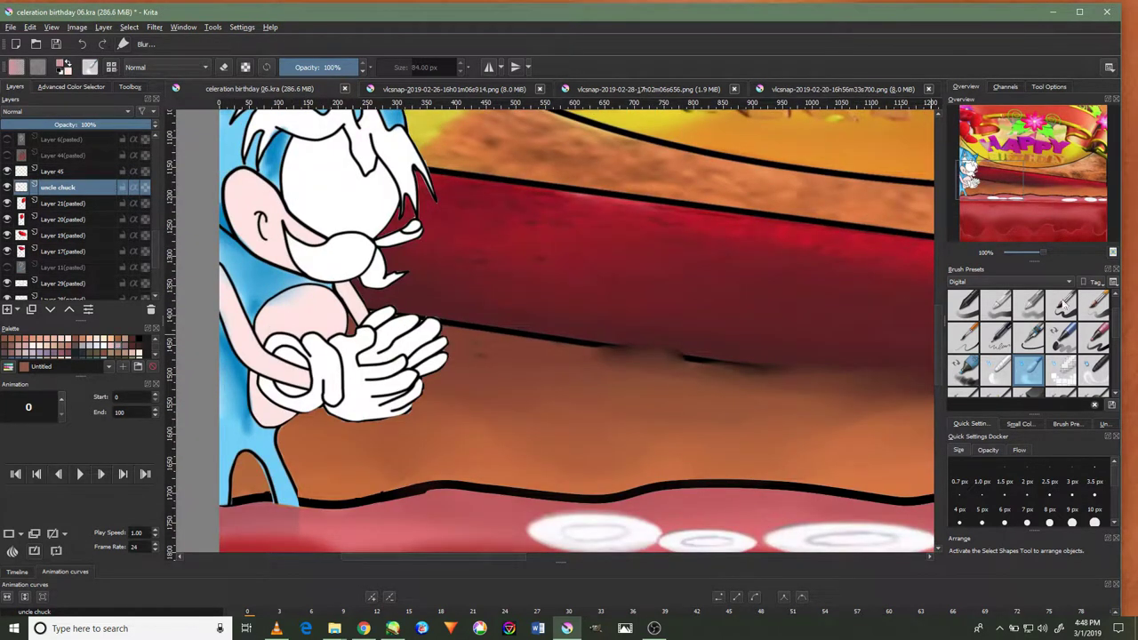
scroll(1058, 356, up, 1)
scroll(1058, 347, up, 2)
scroll(1061, 329, up, 1)
click(1060, 305)
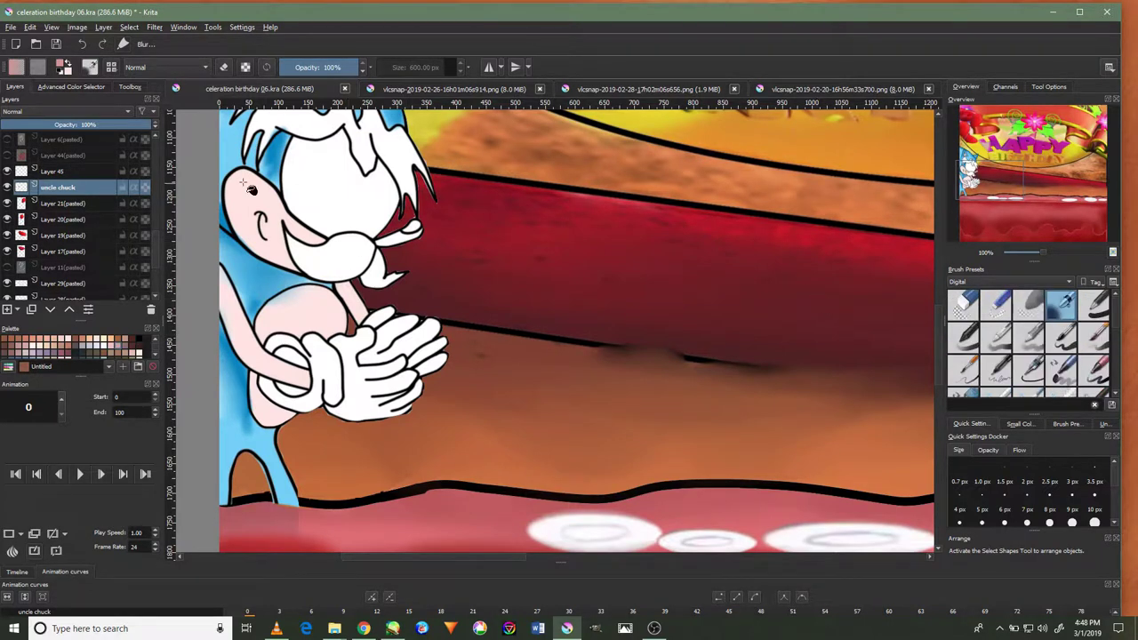
click(130, 87)
drag(356, 240, 219, 298)
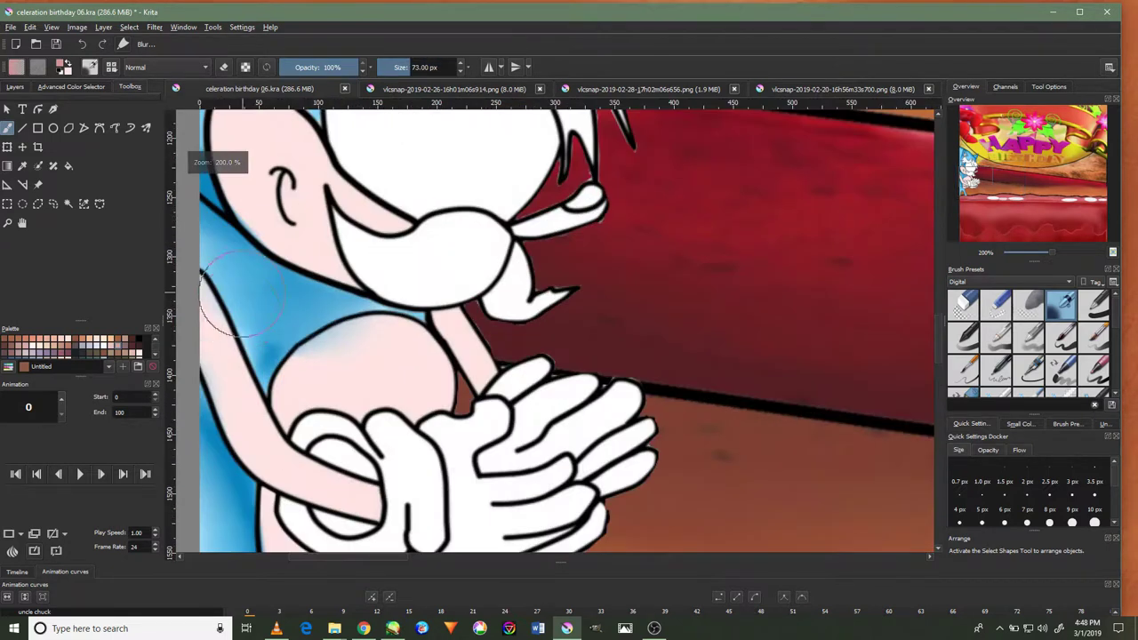
scroll(236, 261, up, 2)
drag(218, 298, 208, 328)
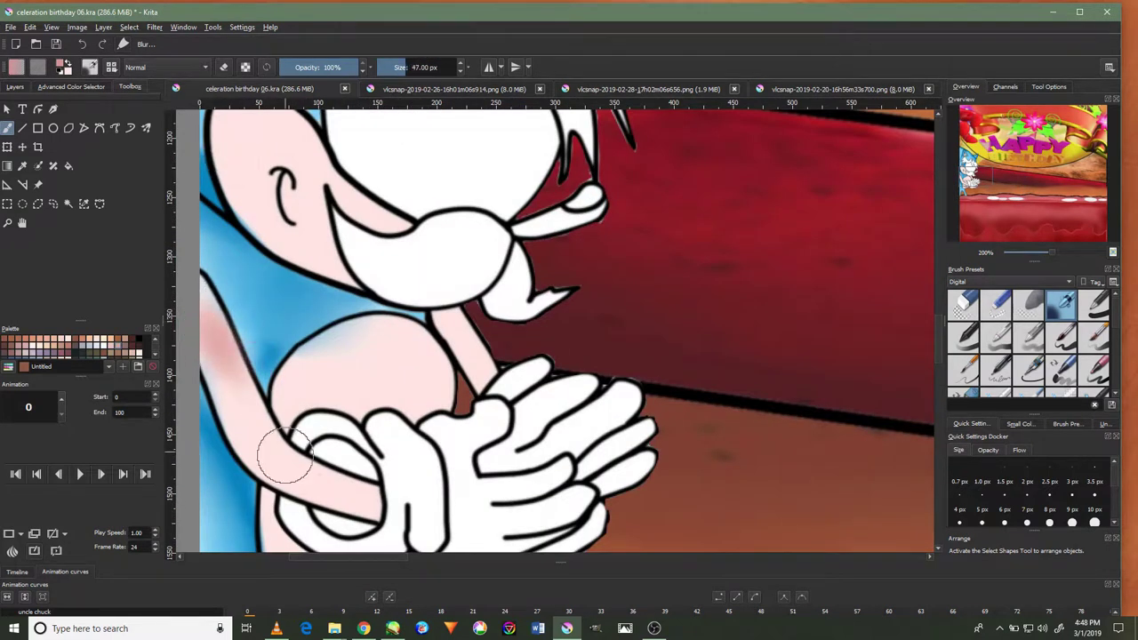
Try a darker pink shading stroke on the round cheek, then undo it
drag(363, 336, 338, 397)
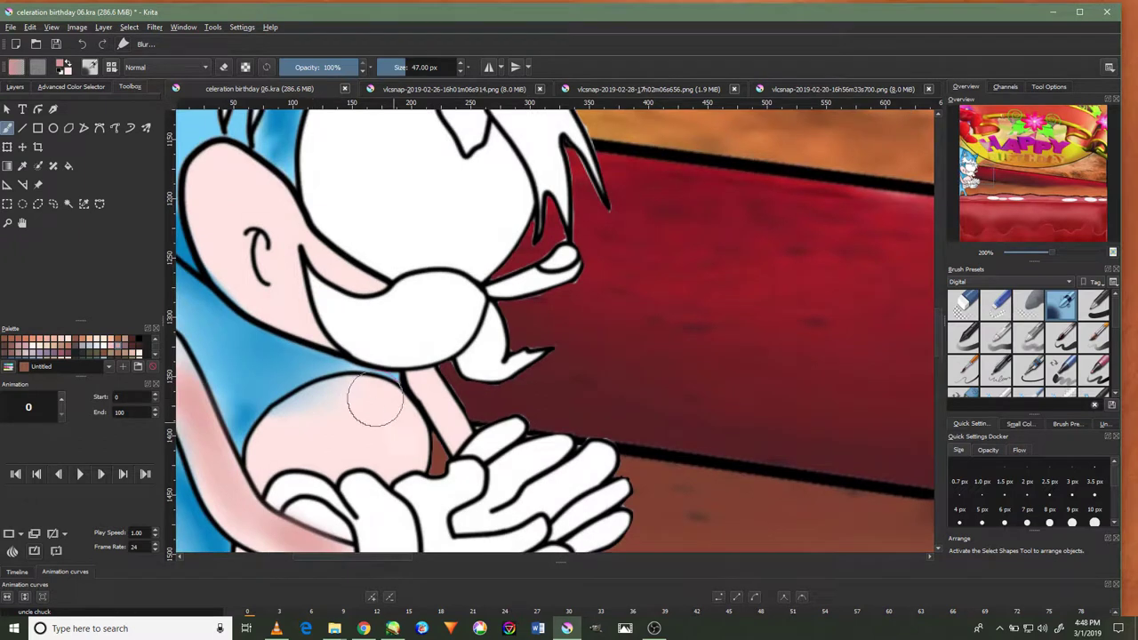
drag(399, 437, 267, 427)
click(82, 45)
scroll(440, 331, down, 2)
scroll(425, 331, down, 1)
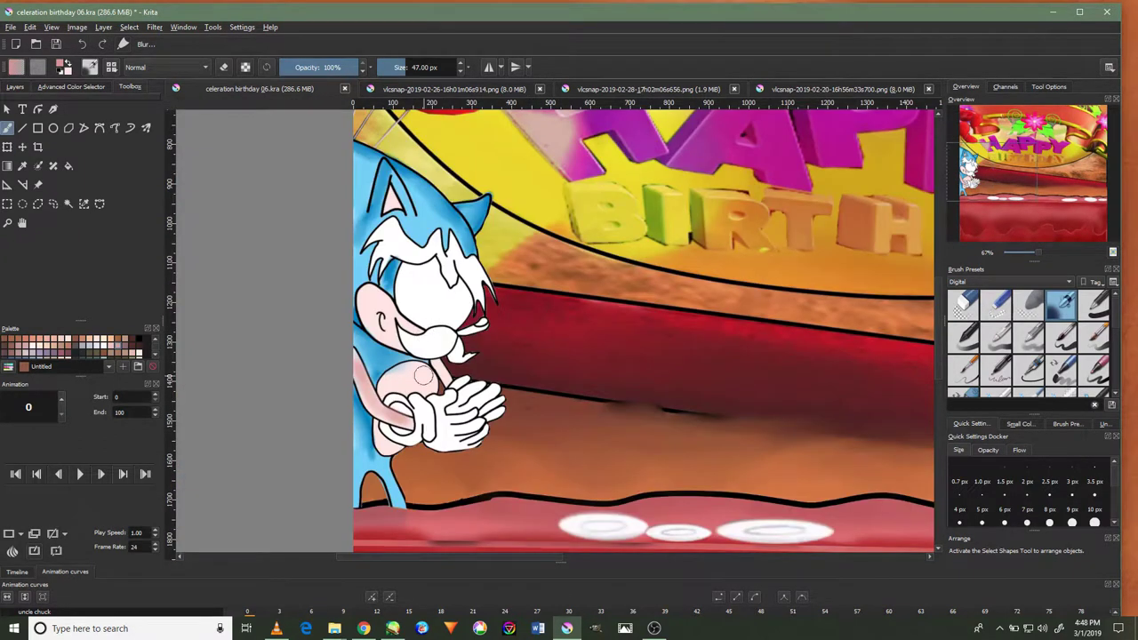
scroll(402, 397, up, 4)
scroll(437, 356, up, 1)
Shrink the brush to 15 px and shade along the arm in darker pink
key(bracketleft)
drag(484, 461, 417, 354)
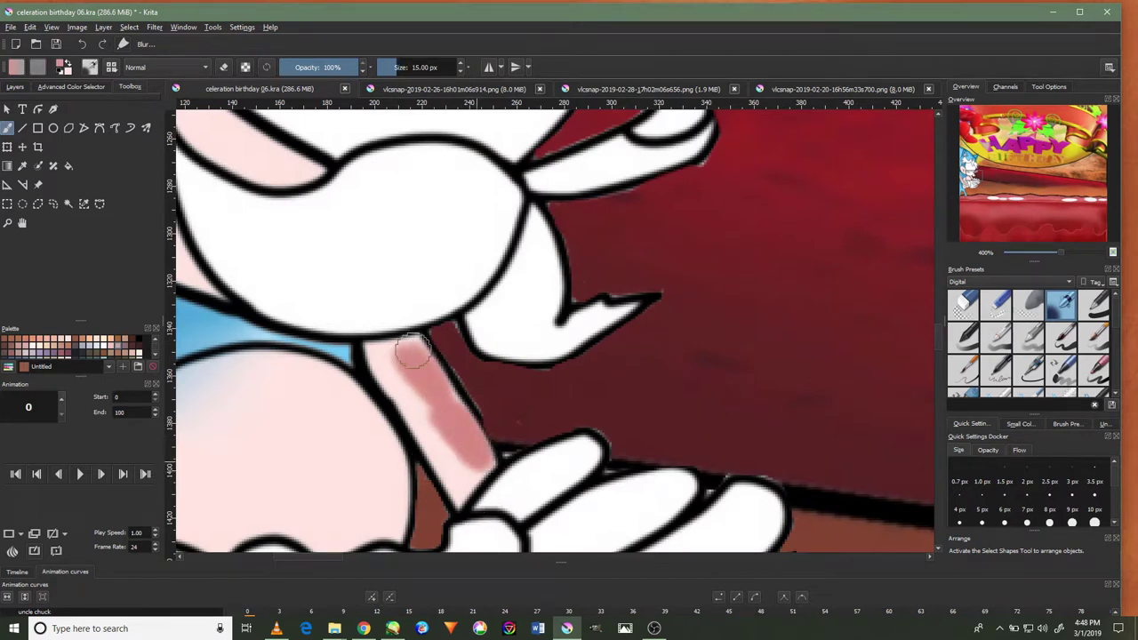
mouse_move(267, 204)
mouse_down()
mouse_move(410, 356)
mouse_move(336, 263)
mouse_move(375, 347)
mouse_up()
mouse_move(444, 363)
mouse_down()
mouse_move(301, 188)
mouse_move(433, 305)
mouse_move(305, 254)
mouse_move(287, 381)
mouse_move(315, 459)
mouse_move(305, 368)
mouse_move(321, 411)
mouse_move(336, 332)
mouse_up()
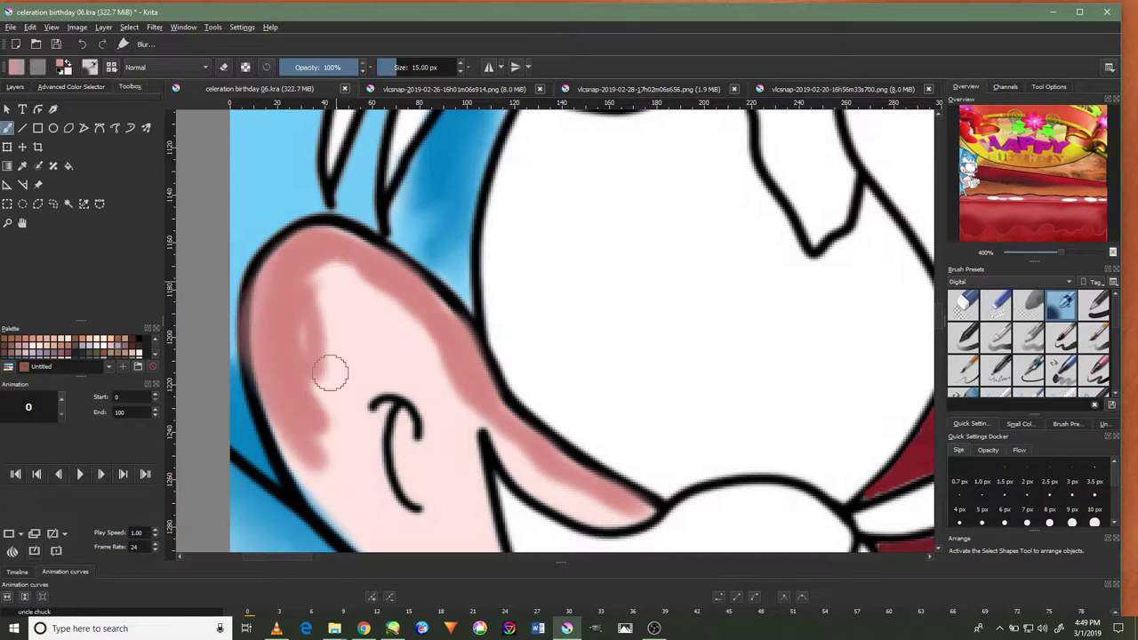
Shade the nose's lower-left edge and the inner ear's left edge darker pink
drag(376, 439, 359, 442)
scroll(349, 427, up, 2)
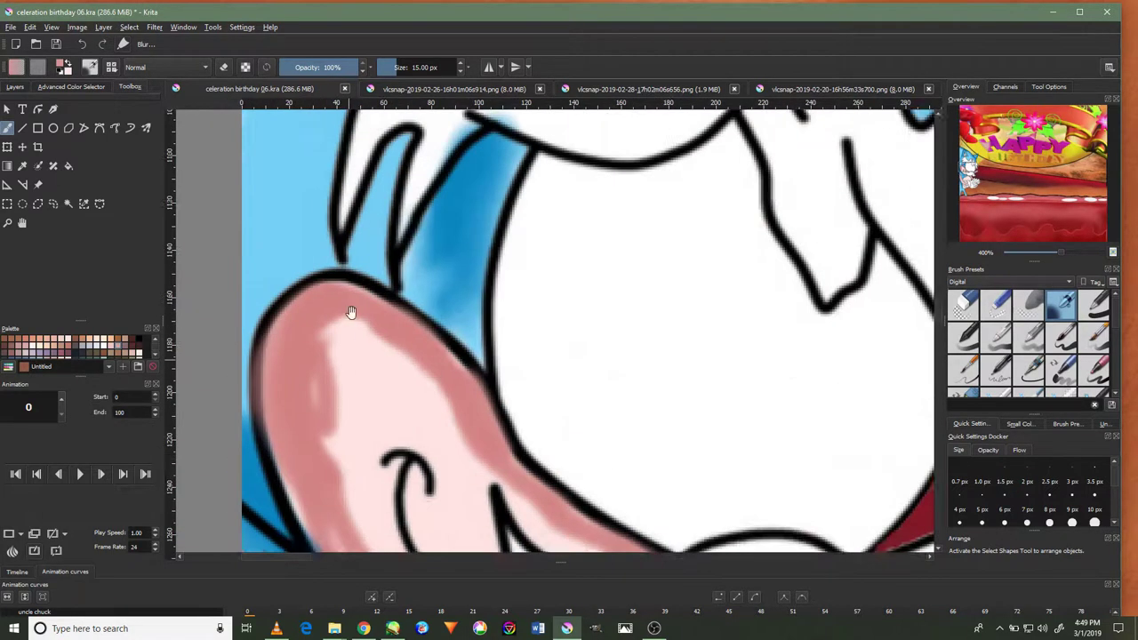
scroll(374, 311, up, 3)
scroll(427, 267, up, 3)
scroll(400, 267, up, 3)
mouse_move(380, 286)
mouse_down()
mouse_move(386, 256)
mouse_move(379, 329)
mouse_up()
Select the multiply Layer 45 and undo the earlier ear stroke
key(1)
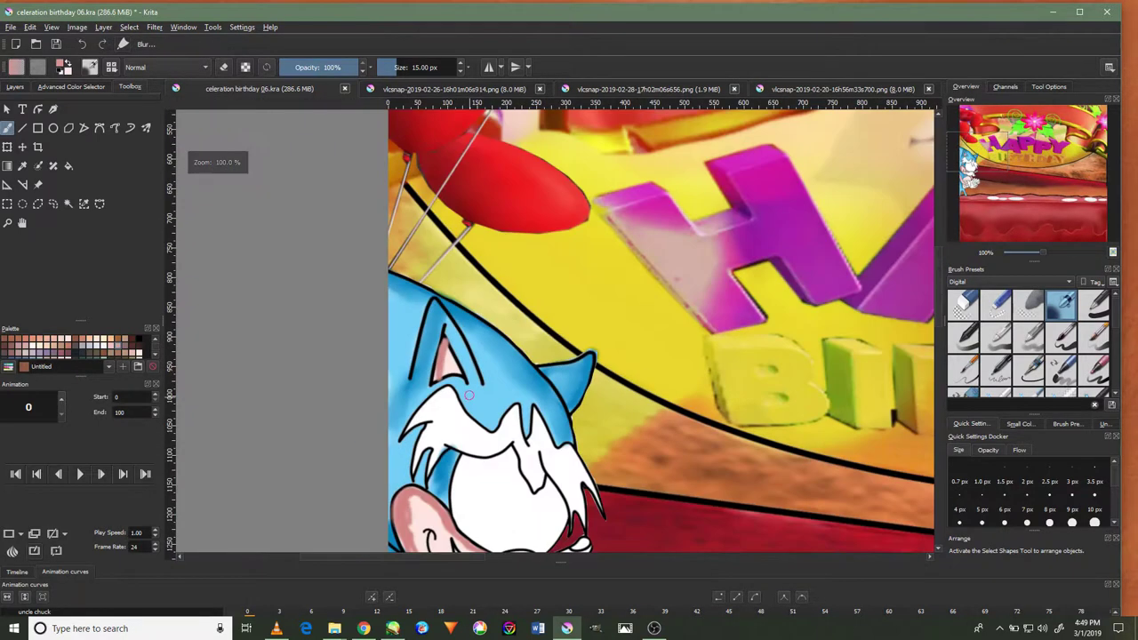
scroll(1038, 328, down, 3)
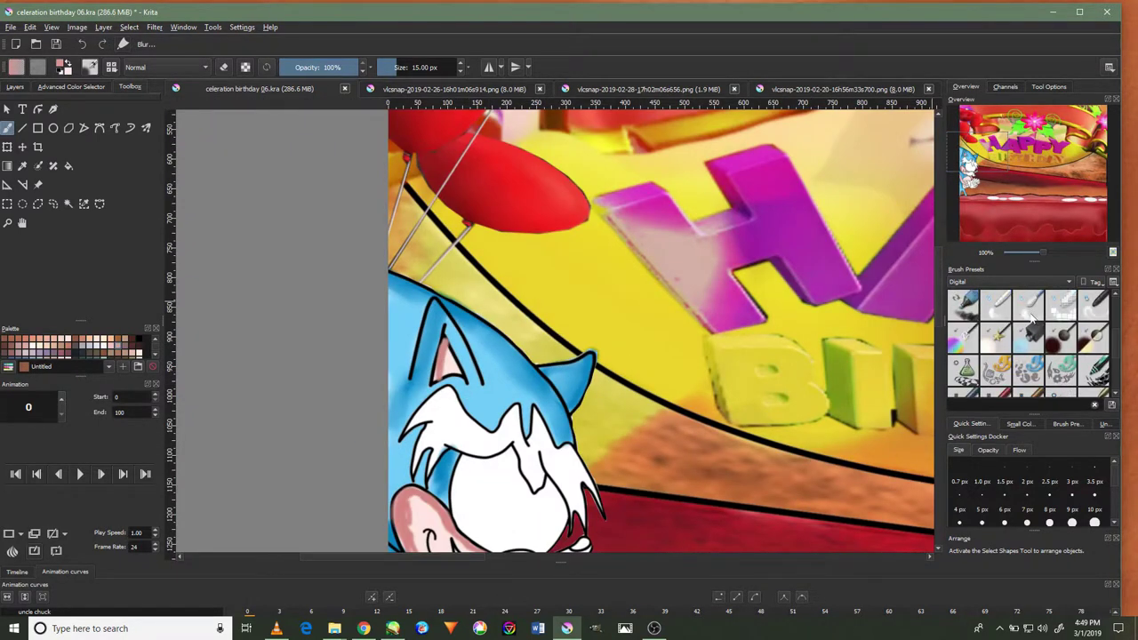
click(1029, 305)
scroll(445, 352, up, 2)
click(71, 86)
click(15, 86)
click(75, 171)
click(81, 44)
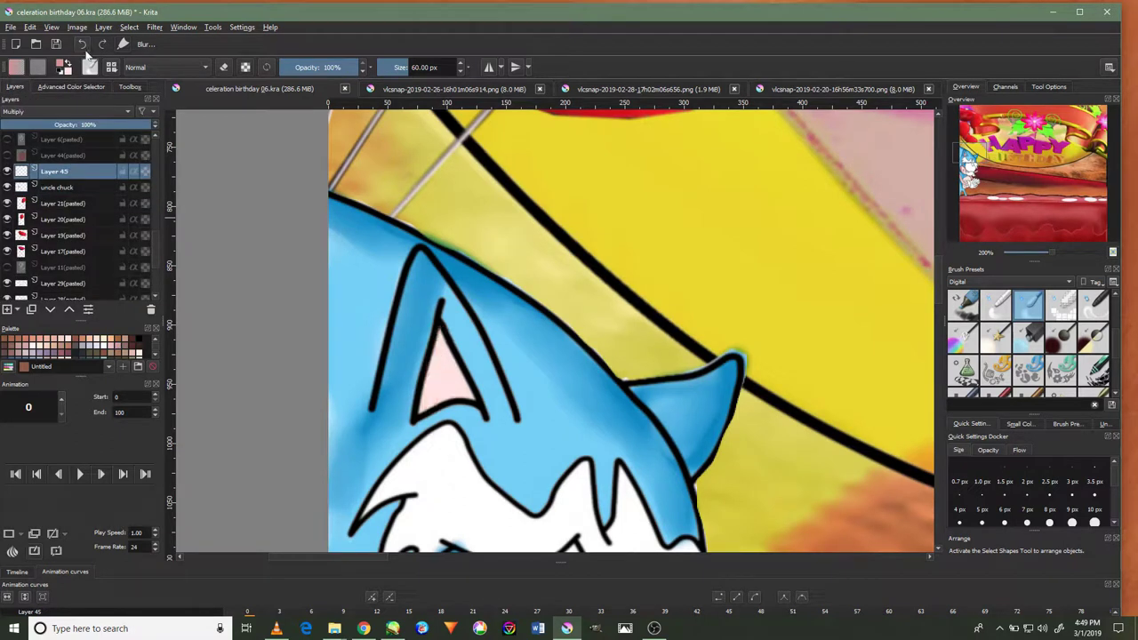
key(minus)
key(minus)
key(minus)
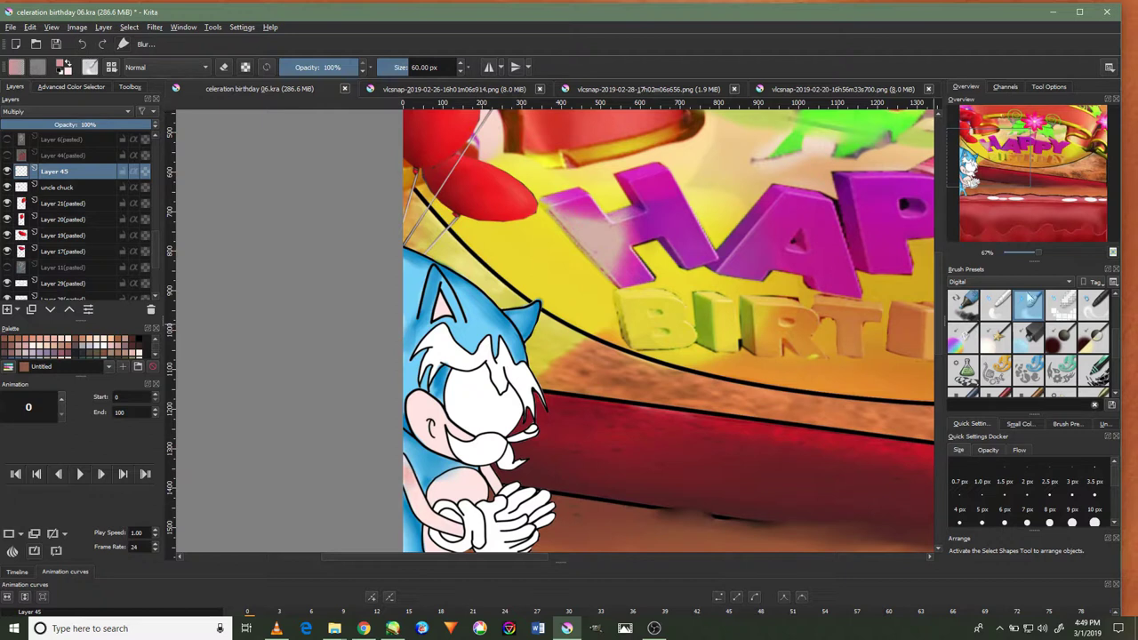
With a soft airbrush preset at 47 px, shade inside the pink inner ear
scroll(1029, 342, down, 2)
click(1061, 305)
scroll(435, 331, up, 3)
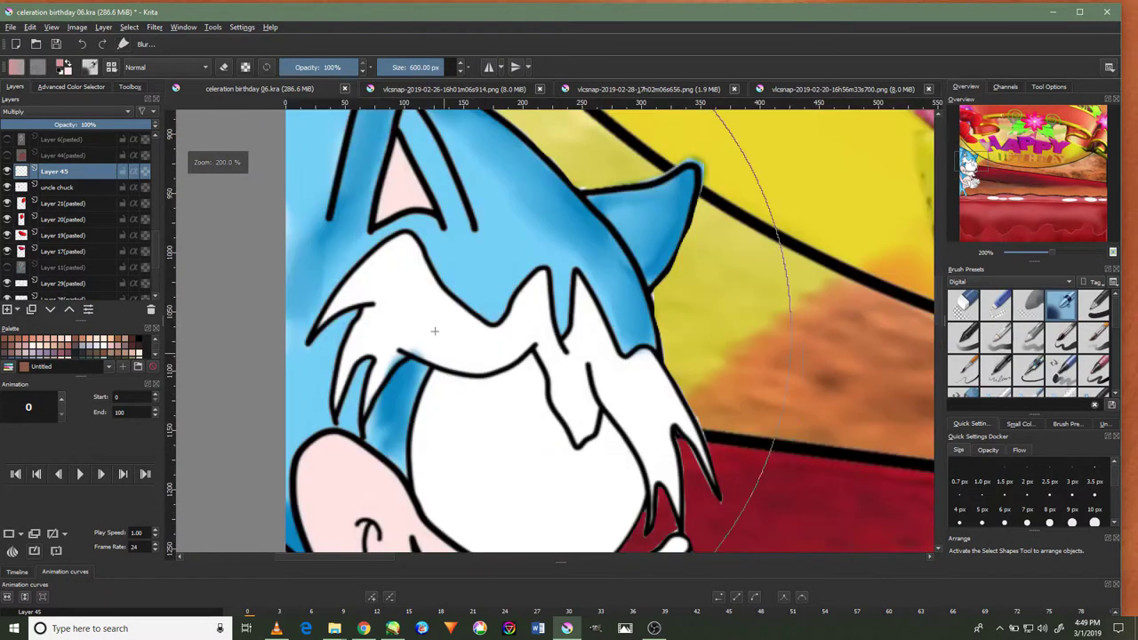
mouse_move(434, 331)
mouse_down()
mouse_move(353, 180)
mouse_move(391, 203)
mouse_up()
scroll(382, 267, up, 1)
scroll(376, 305, up, 2)
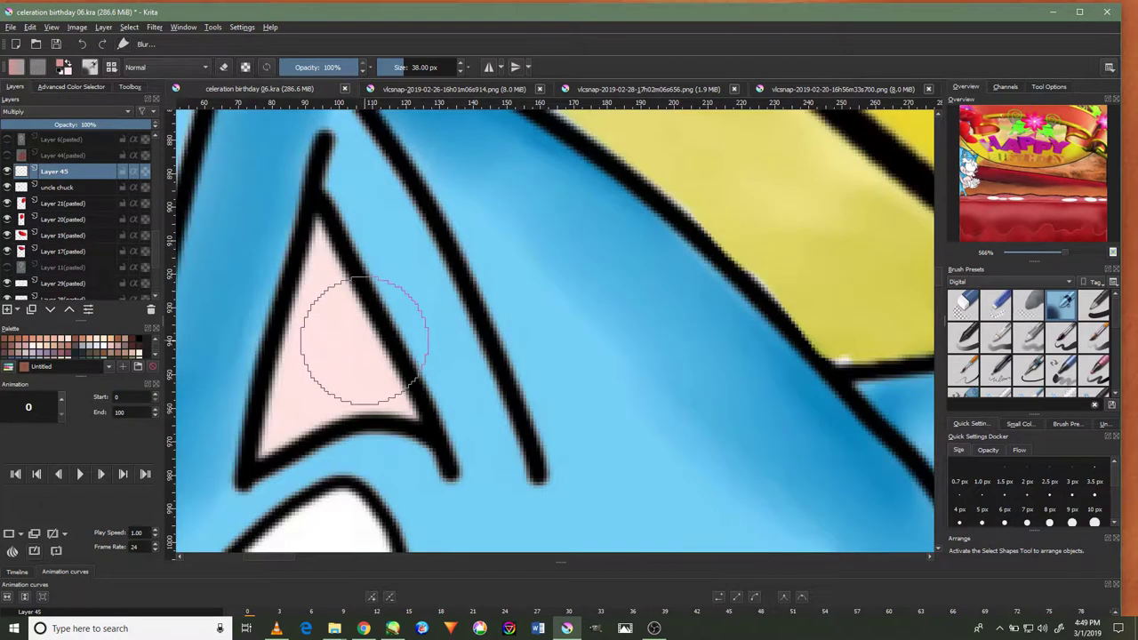
mouse_move(368, 376)
mouse_down()
mouse_move(326, 288)
mouse_move(326, 254)
mouse_move(356, 407)
mouse_move(376, 389)
mouse_move(310, 335)
mouse_up()
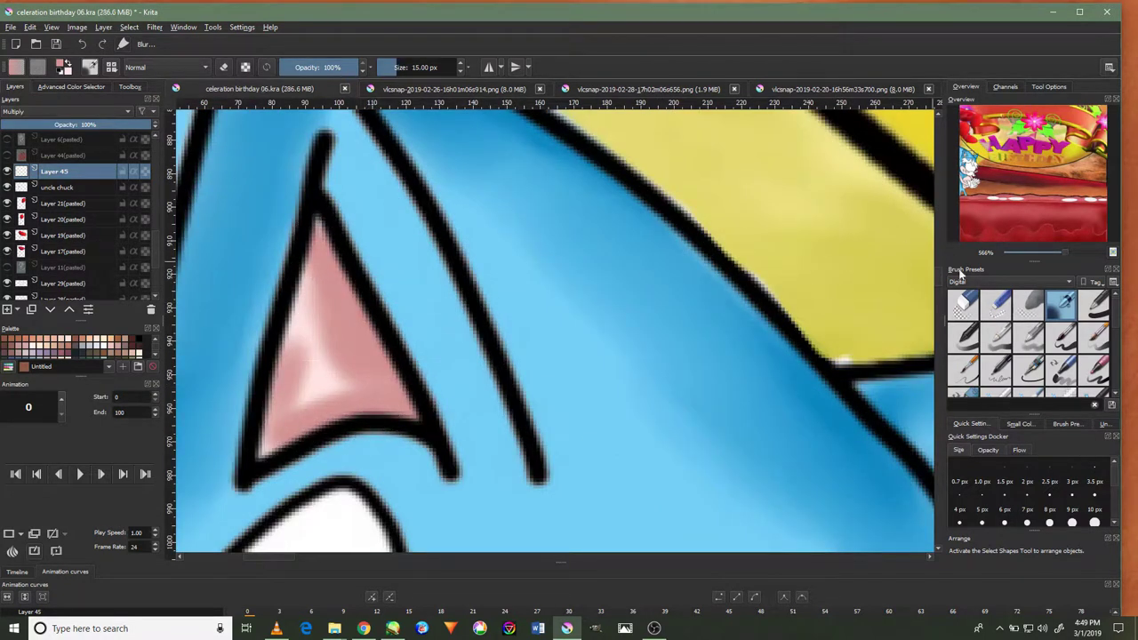
scroll(1017, 318, down, 2)
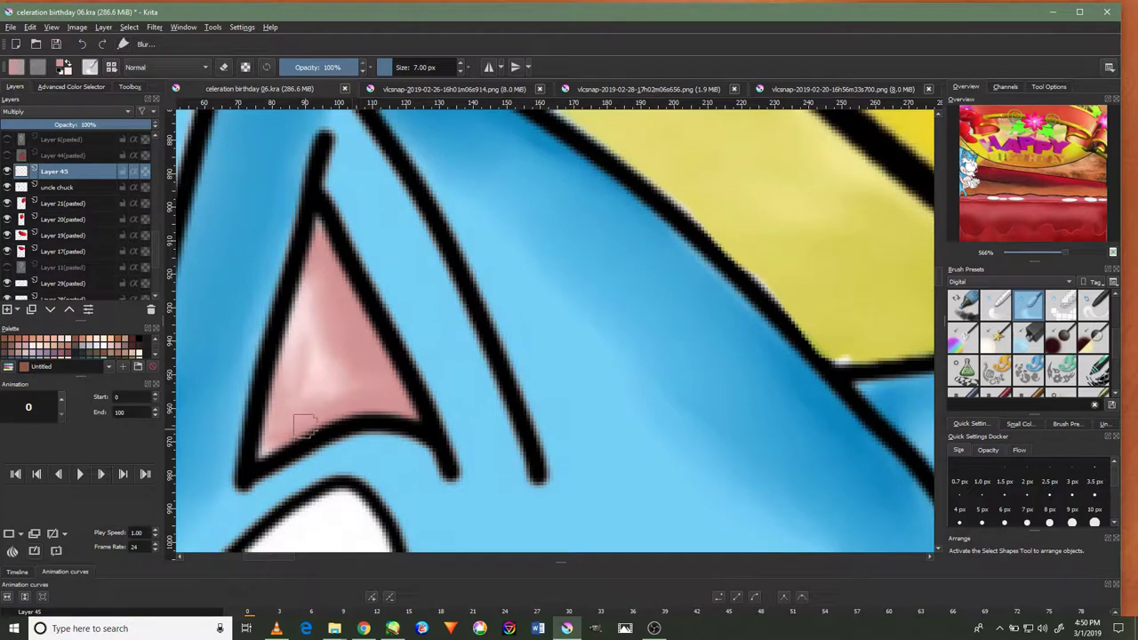
scroll(319, 384, down, 10)
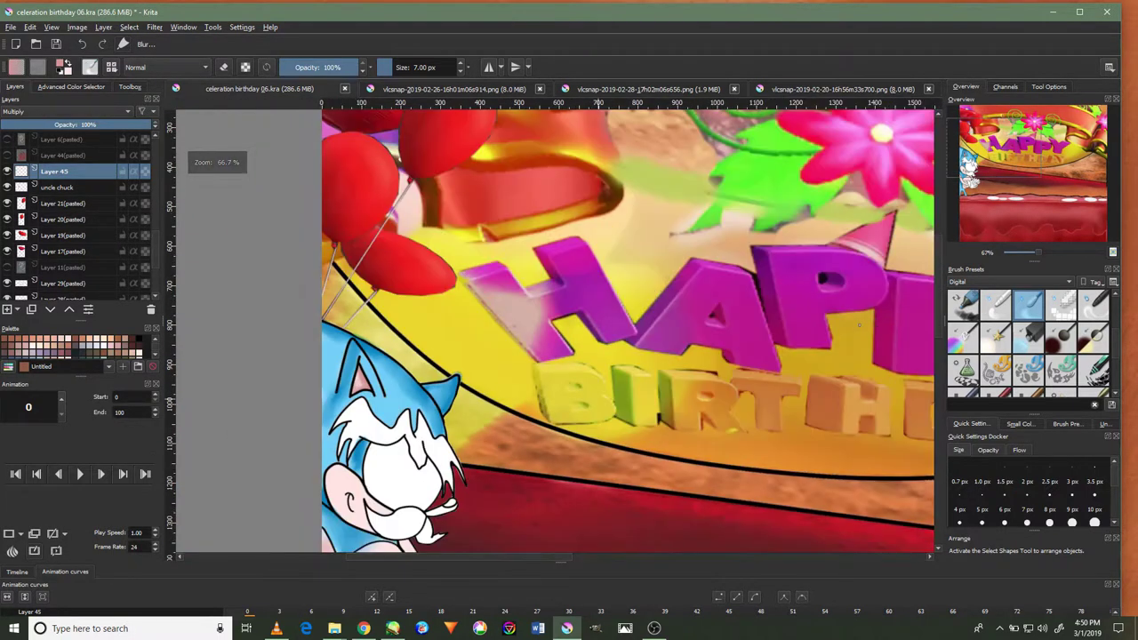
Paint reddish blush along the ear's left and lower edges with a smaller brush
click(1061, 304)
scroll(458, 347, down, 1)
scroll(458, 347, up, 3)
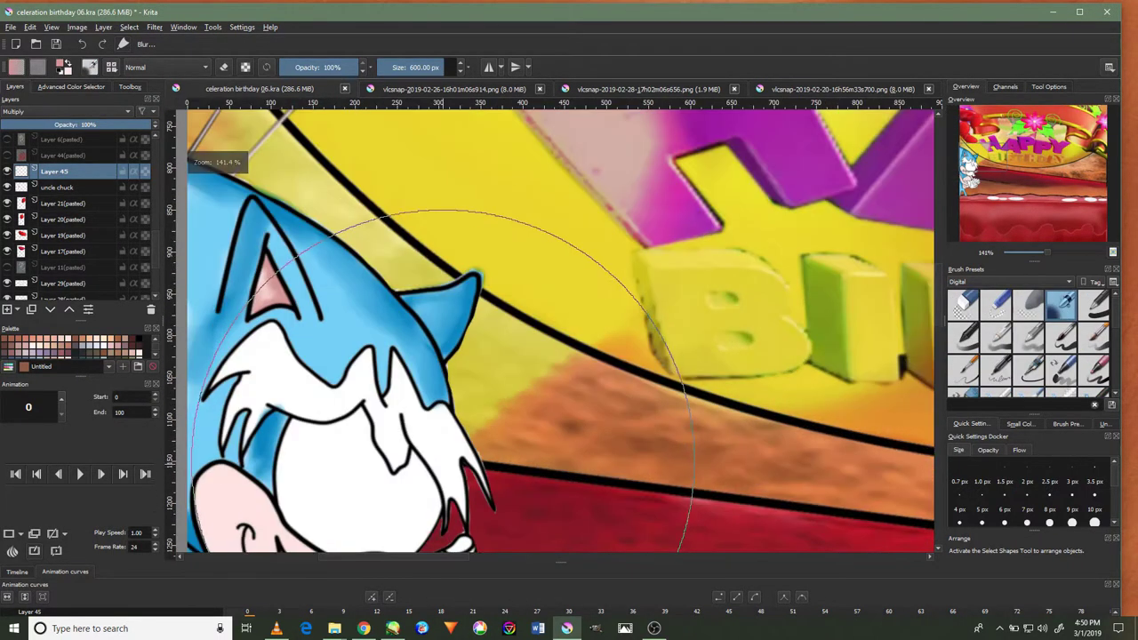
scroll(458, 348, up, 2)
drag(458, 347, 560, 285)
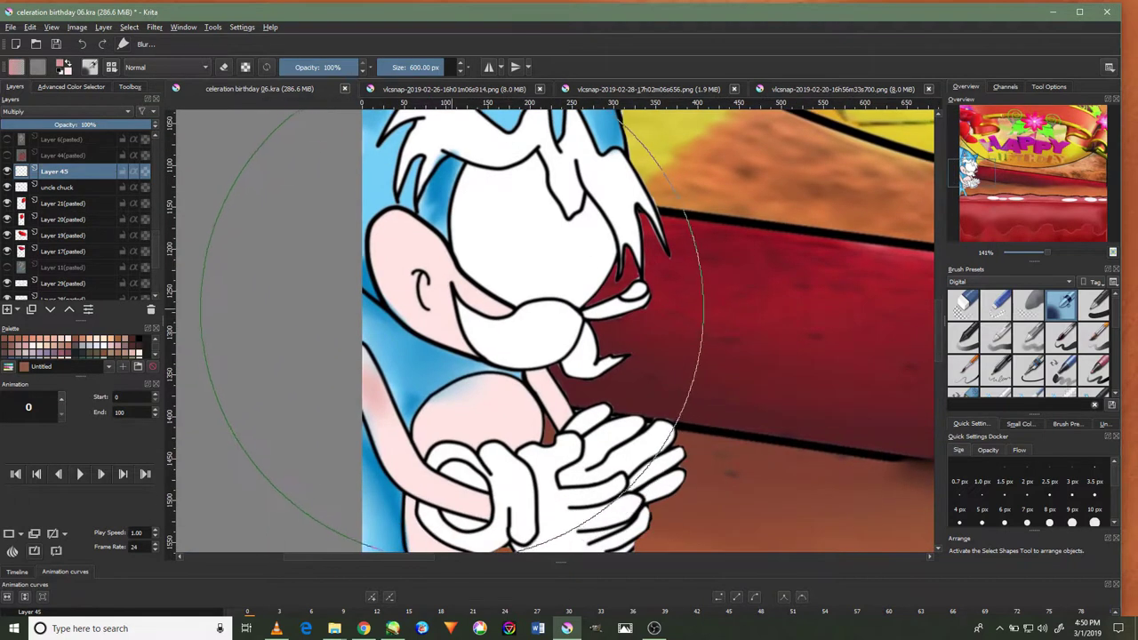
scroll(399, 261, up, 4)
mouse_move(311, 298)
mouse_down()
mouse_move(356, 381)
mouse_move(299, 310)
mouse_up()
drag(343, 261, 365, 380)
mouse_move(325, 310)
mouse_down()
mouse_move(320, 293)
mouse_move(294, 297)
mouse_move(302, 209)
mouse_move(439, 177)
mouse_move(362, 160)
mouse_move(542, 305)
mouse_move(562, 285)
mouse_up()
mouse_move(776, 482)
mouse_down()
mouse_move(706, 406)
mouse_move(534, 261)
mouse_move(707, 413)
mouse_up()
mouse_move(577, 313)
mouse_down()
mouse_move(525, 475)
mouse_move(282, 303)
mouse_move(378, 384)
mouse_up()
Smooth and blend the ear's pink shading with the Blur brush preset
drag(328, 325, 410, 433)
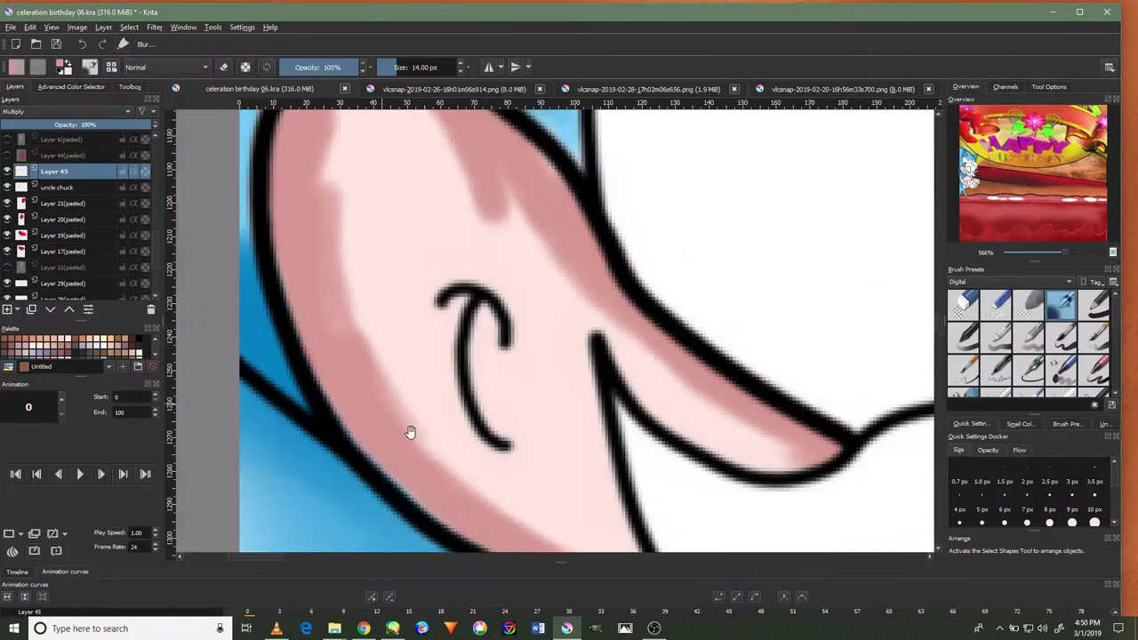
scroll(562, 391, down, 3)
scroll(562, 391, down, 2)
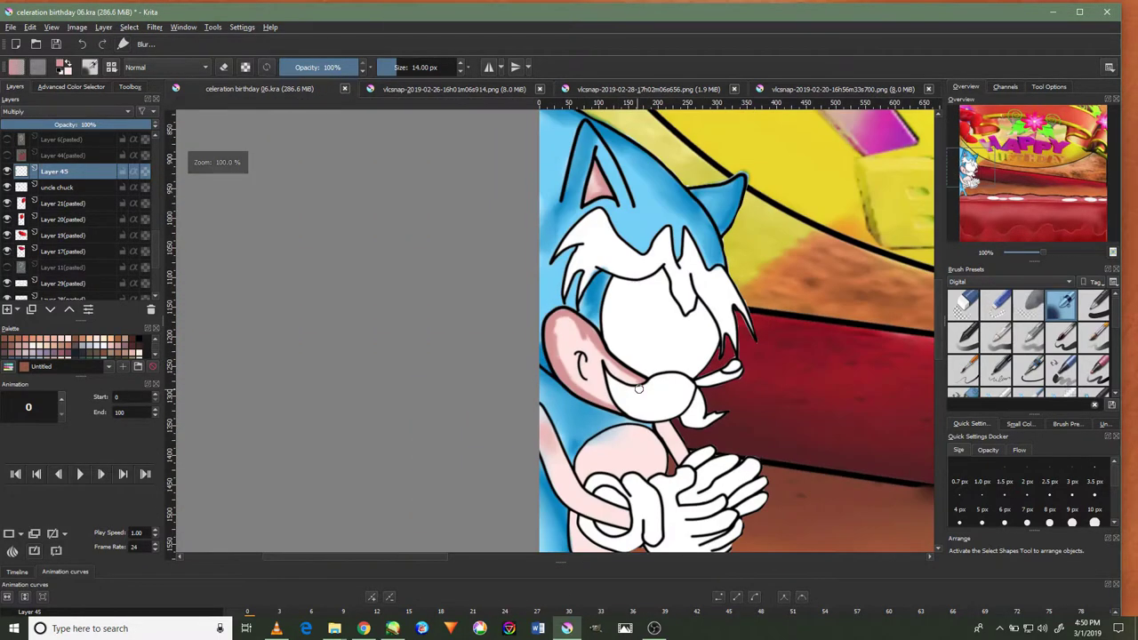
scroll(1041, 315, down, 2)
click(1028, 307)
scroll(603, 343, up, 3)
scroll(603, 342, up, 2)
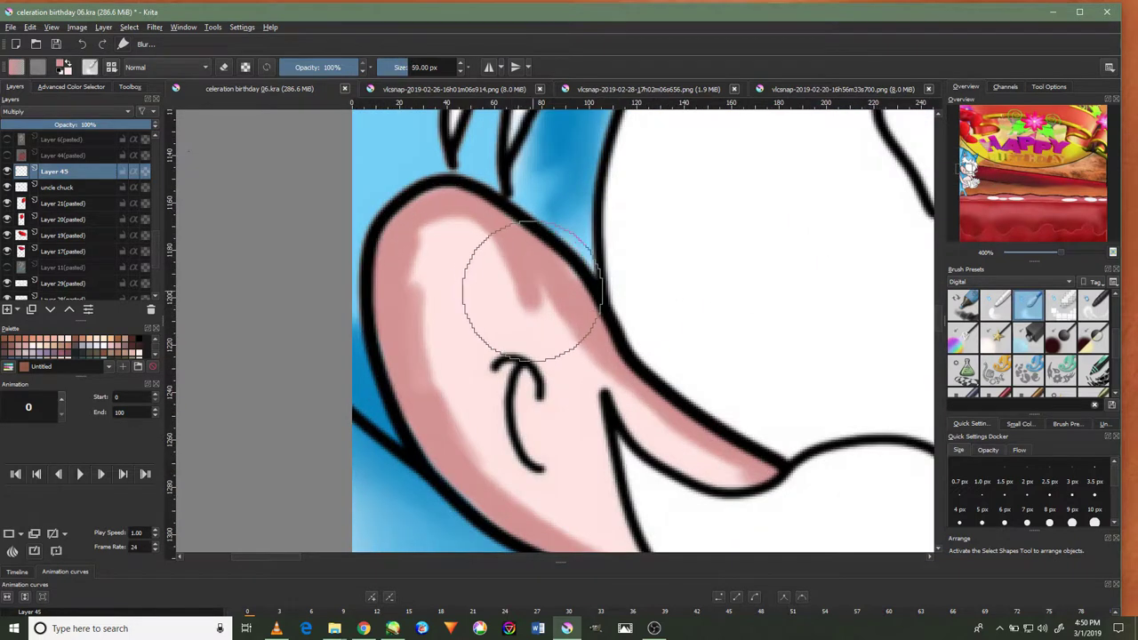
mouse_move(548, 326)
mouse_down()
mouse_move(569, 335)
mouse_move(422, 297)
mouse_move(427, 350)
mouse_move(412, 323)
mouse_move(528, 320)
mouse_move(521, 262)
mouse_move(644, 405)
mouse_move(457, 259)
mouse_move(465, 433)
mouse_up()
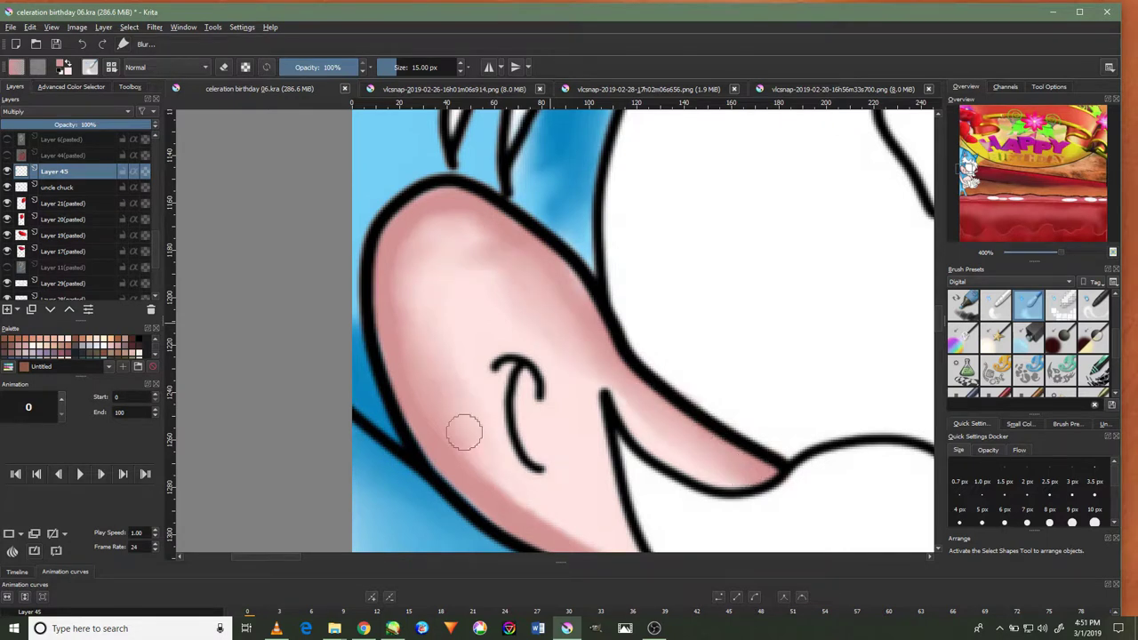
drag(463, 372, 391, 274)
drag(590, 444, 372, 327)
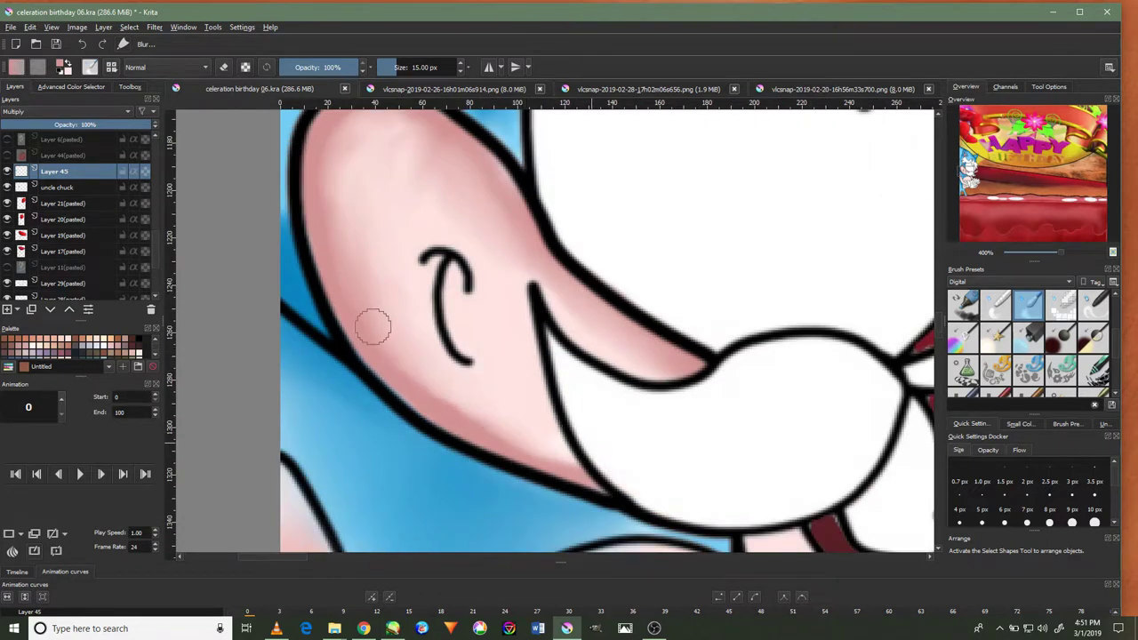
drag(553, 438, 615, 479)
Return to a painting brush at 100% zoom and paint pink shading along the arm
key(1)
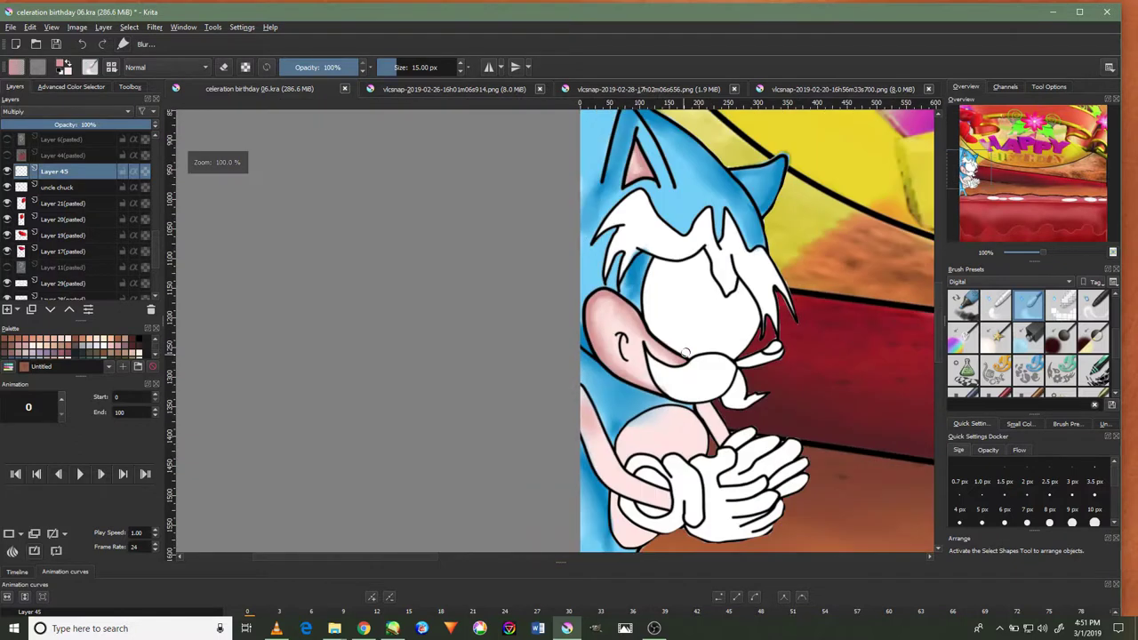
scroll(1037, 308, down, 2)
click(1061, 305)
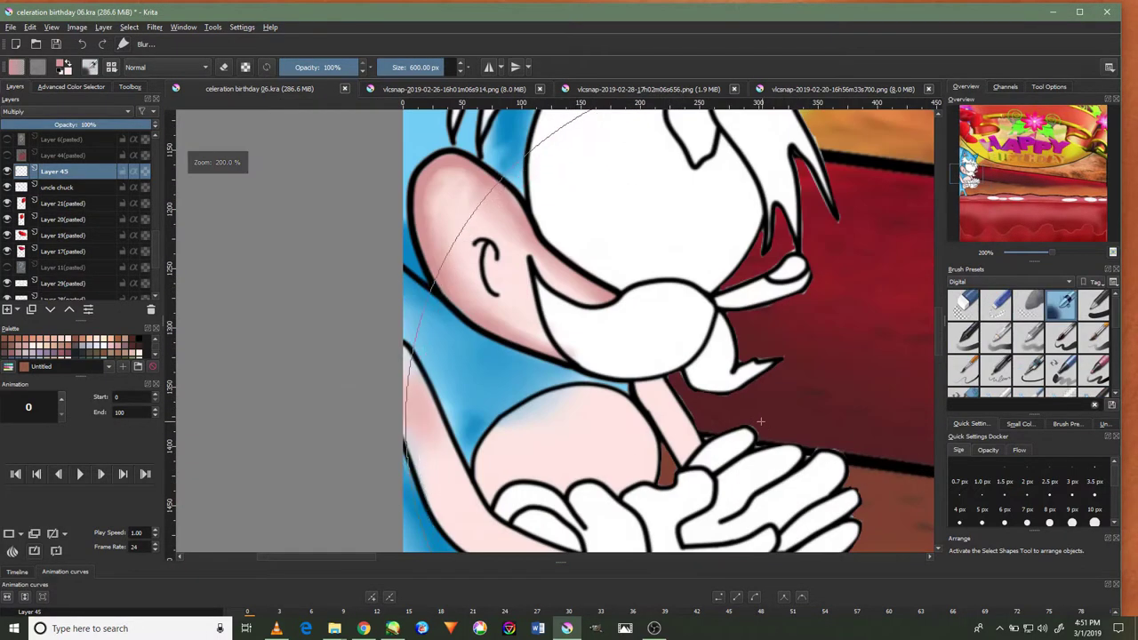
scroll(712, 436, up, 3)
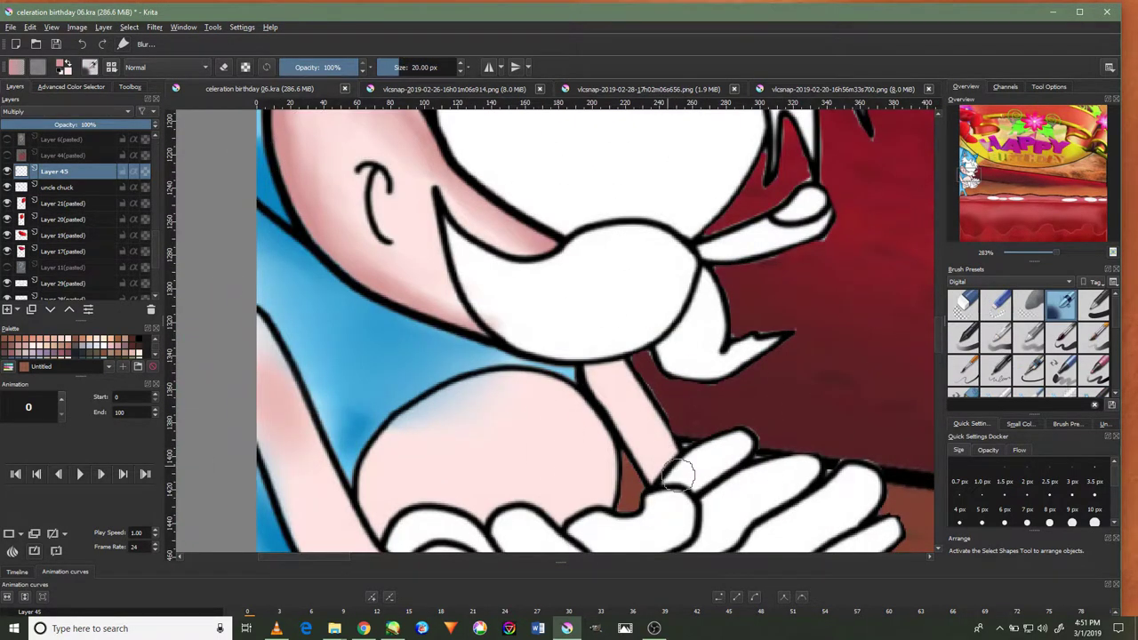
key(1)
click(655, 629)
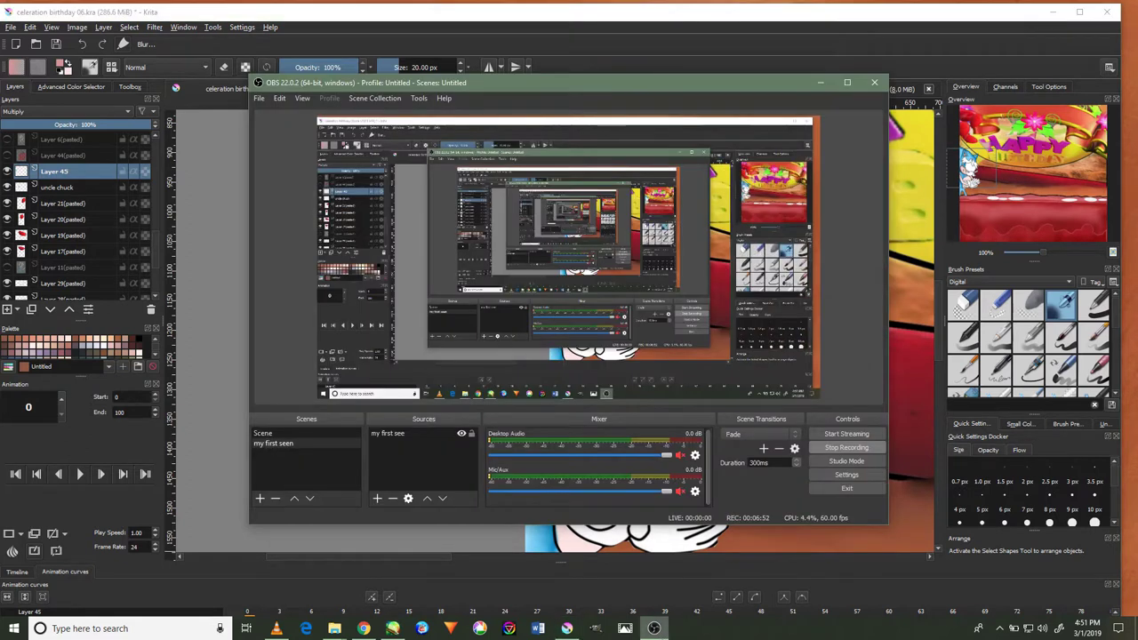
click(655, 629)
scroll(676, 453, up, 3)
scroll(676, 453, up, 2)
mouse_move(711, 476)
mouse_down()
mouse_move(673, 457)
mouse_move(633, 320)
mouse_up()
click(82, 44)
click(81, 43)
mouse_move(711, 480)
mouse_down()
mouse_move(643, 346)
mouse_move(618, 338)
mouse_up()
Paint pink shading along the shoulder's left edge and the arm's lower edge near the hand
scroll(618, 338, down, 4)
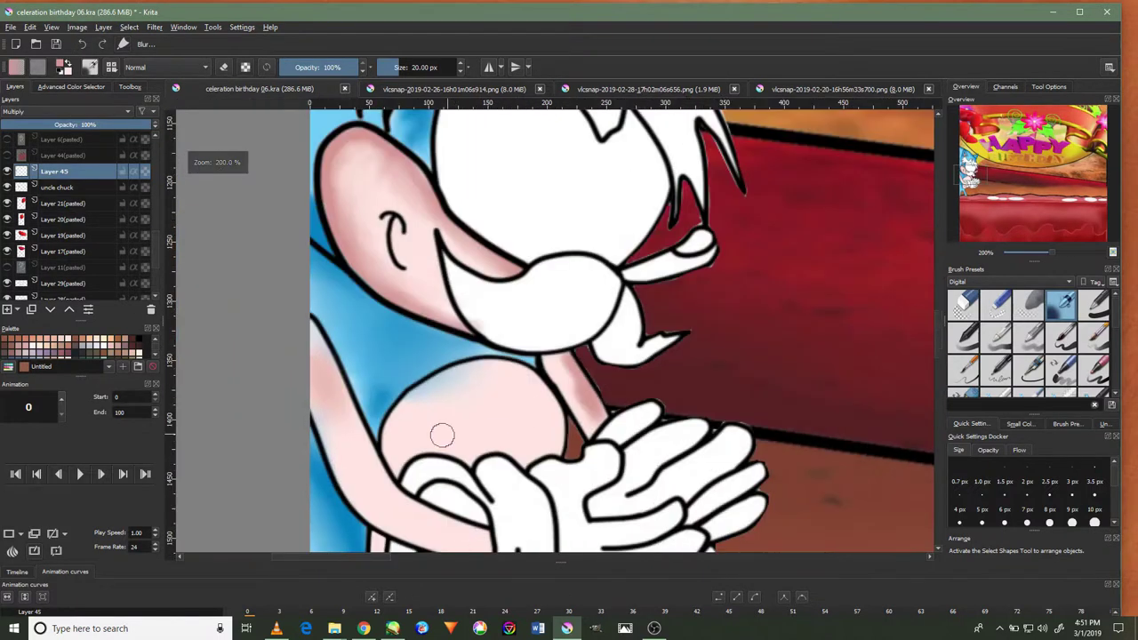
scroll(439, 432, up, 3)
mouse_move(419, 470)
mouse_down()
mouse_move(381, 450)
mouse_move(449, 324)
mouse_move(623, 275)
mouse_up()
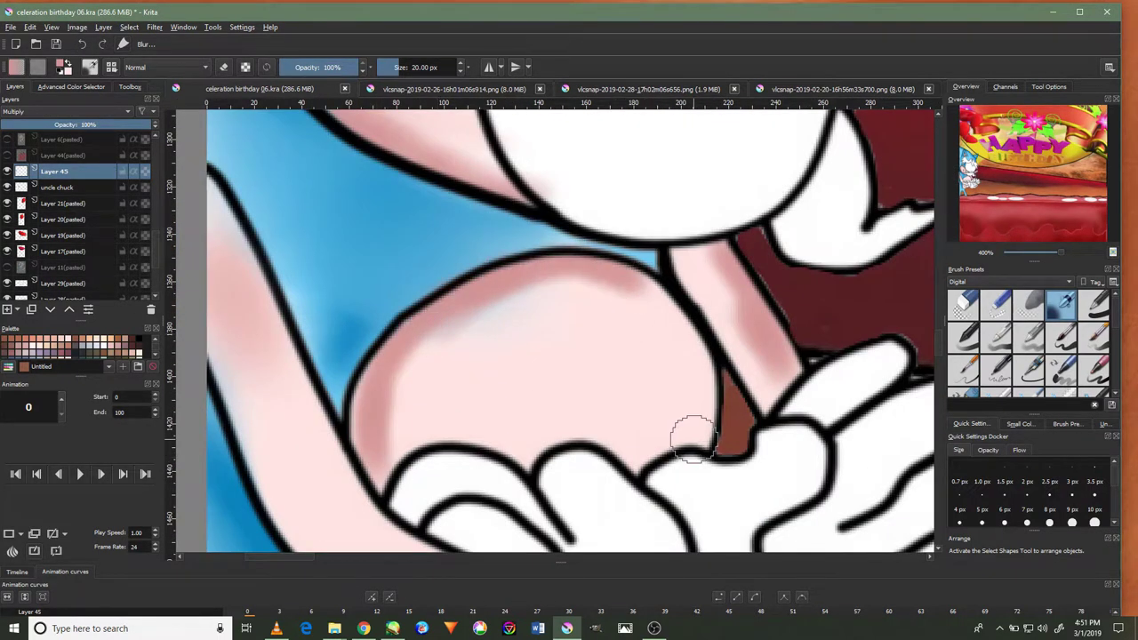
scroll(610, 430, down, 3)
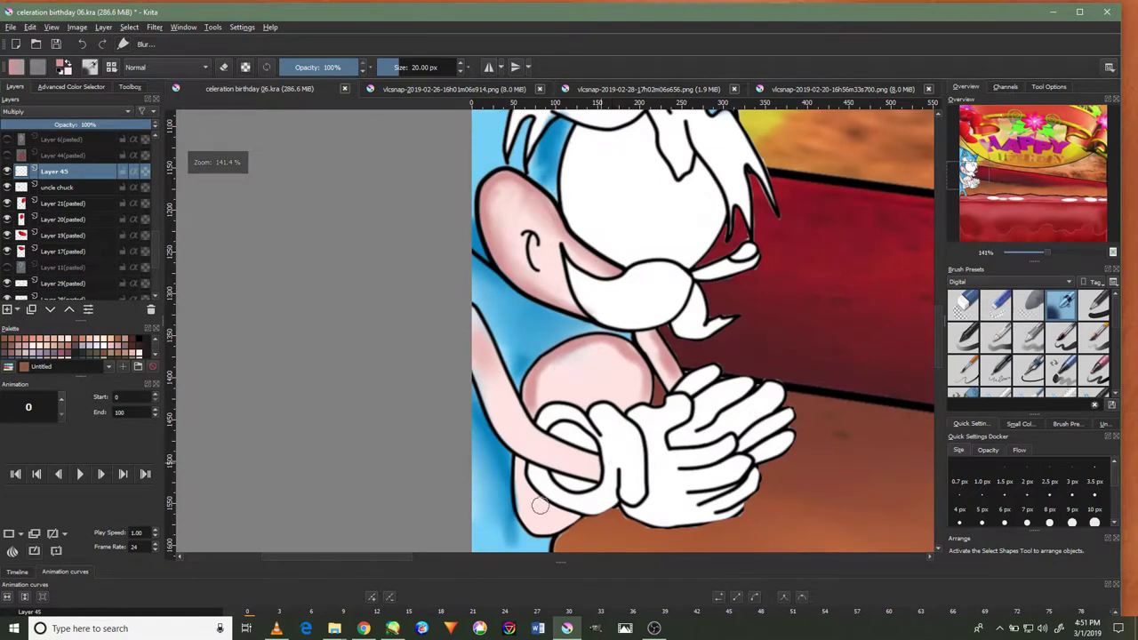
scroll(569, 373, up, 2)
scroll(563, 354, up, 2)
drag(564, 354, 711, 297)
scroll(554, 293, down, 1)
mouse_move(554, 292)
mouse_down()
mouse_move(507, 160)
mouse_move(596, 320)
mouse_up()
scroll(1028, 342, down, 3)
Blend the pink shading and highlight near the hand with a smaller Blur brush
click(1029, 305)
mouse_move(564, 280)
mouse_down()
mouse_move(558, 254)
mouse_move(566, 302)
mouse_move(521, 224)
mouse_move(560, 284)
mouse_move(641, 306)
mouse_move(666, 145)
mouse_move(809, 158)
mouse_up()
key(bracketleft)
key(bracketleft)
key(bracketleft)
scroll(531, 249, up, 5)
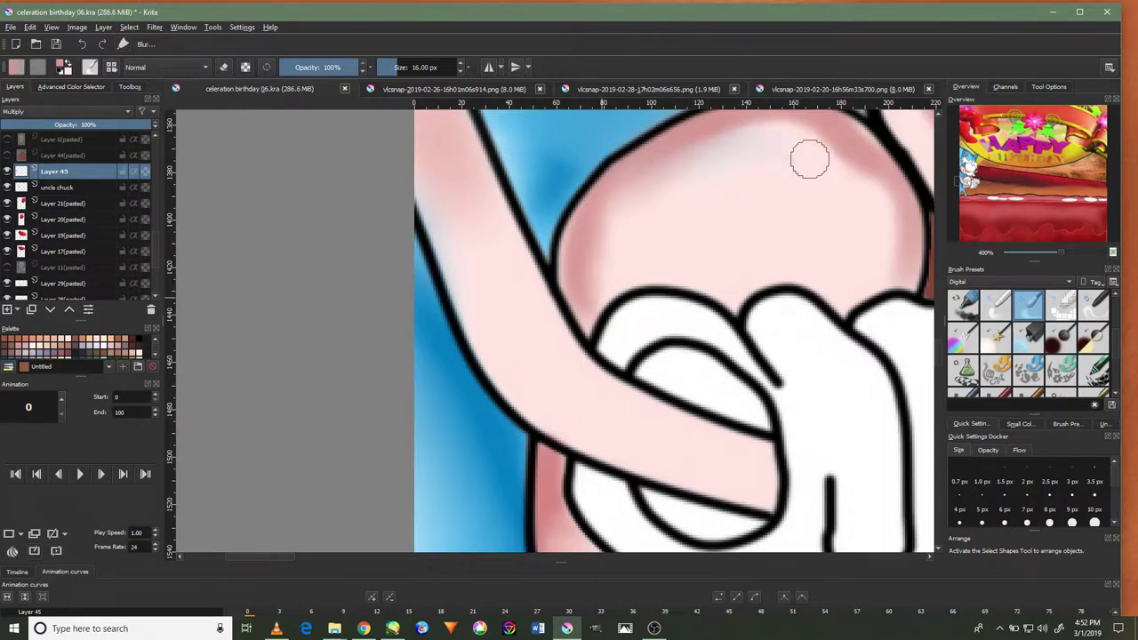
mouse_move(896, 208)
mouse_down()
mouse_move(808, 139)
mouse_move(603, 254)
mouse_up()
scroll(762, 191, right, 5)
scroll(744, 237, up, 3)
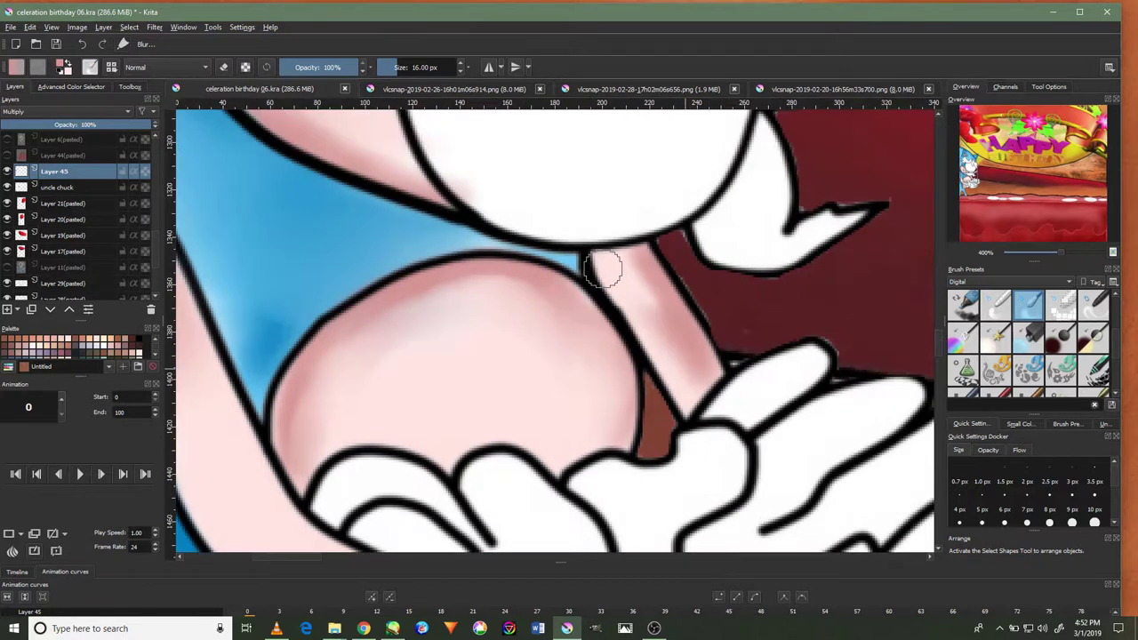
scroll(1061, 329, down, 2)
scroll(1060, 329, down, 2)
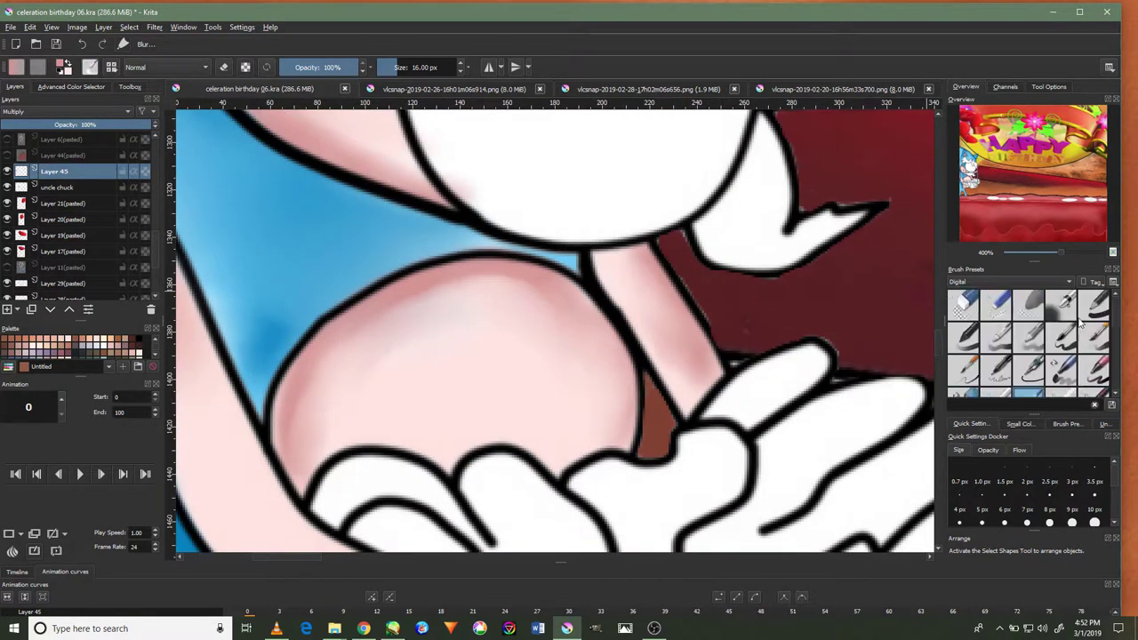
With a smaller pen brush, paint darker pink along the arm's lower edge down to the elbow
click(1060, 305)
scroll(544, 329, down, 3)
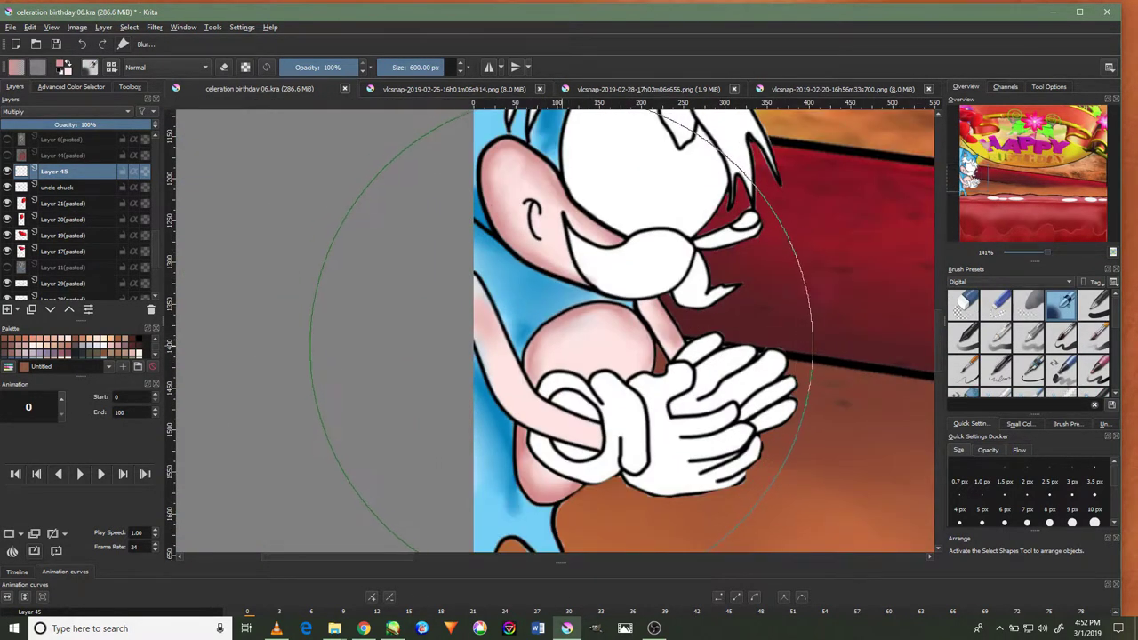
drag(545, 329, 558, 342)
scroll(557, 347, down, 1)
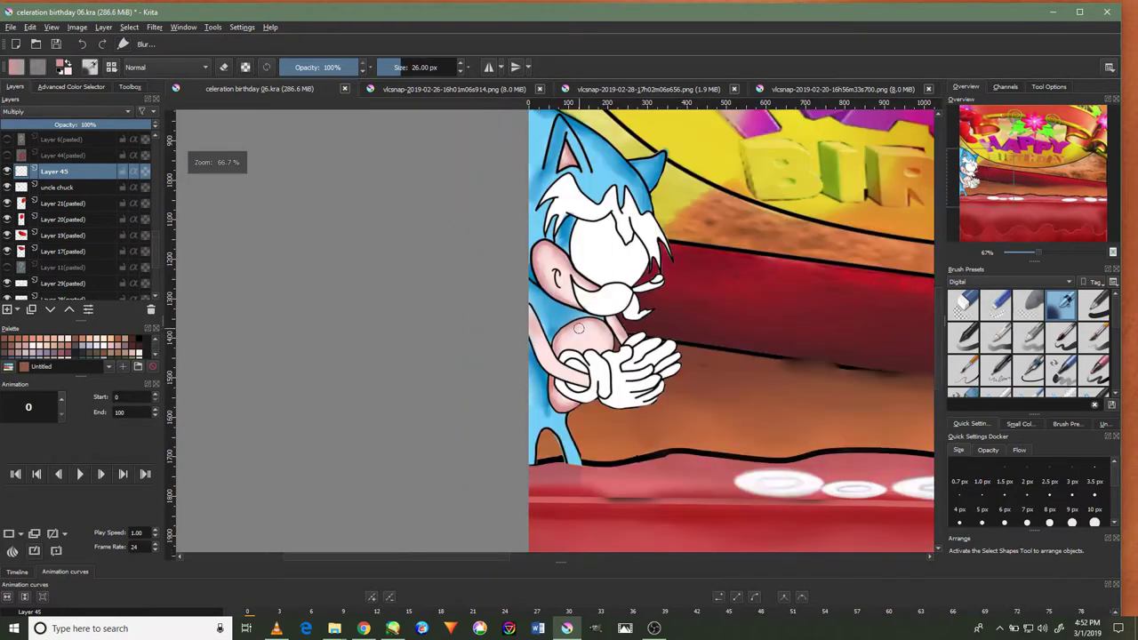
scroll(557, 342, down, 1)
scroll(559, 336, down, 1)
scroll(558, 329, down, 1)
scroll(560, 329, up, 3)
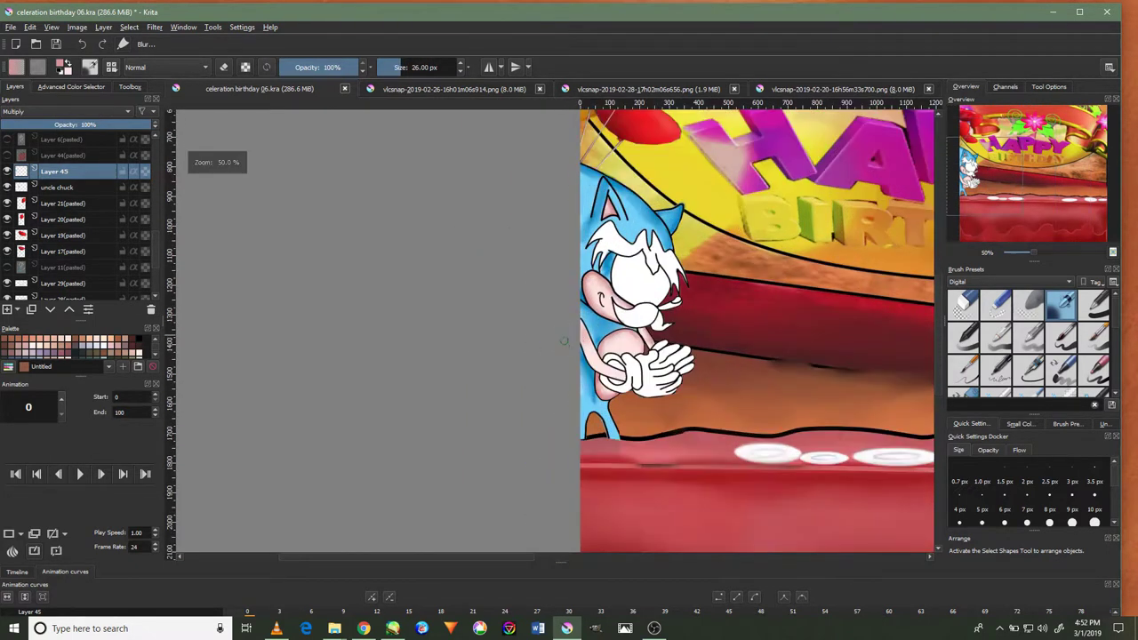
scroll(617, 325, up, 4)
scroll(592, 299, up, 1)
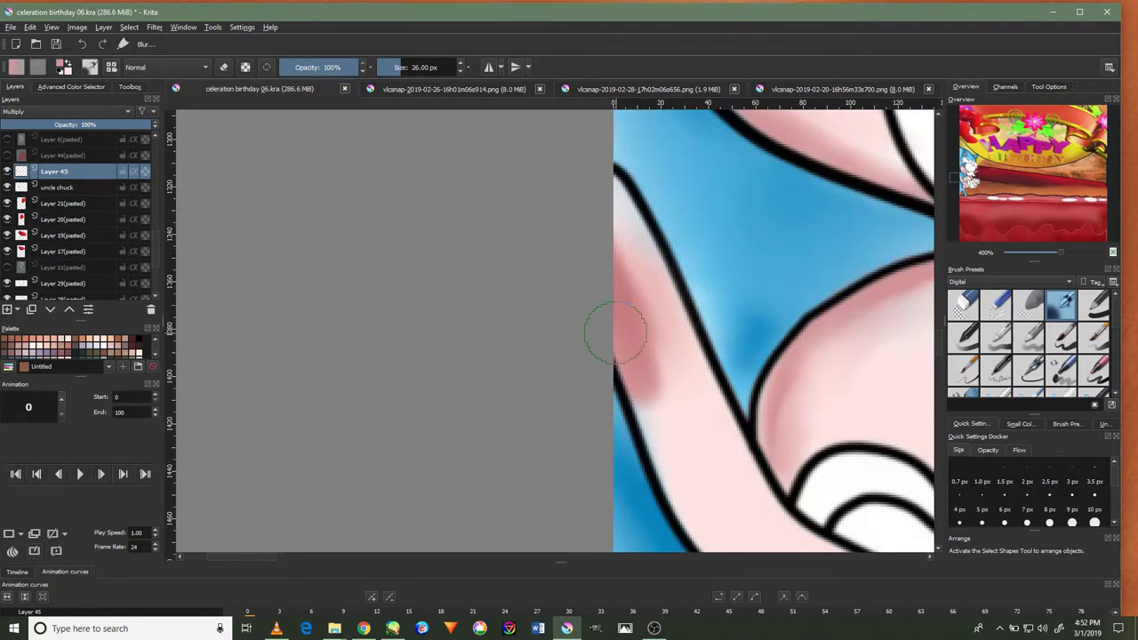
drag(557, 244, 290, 71)
drag(668, 444, 569, 414)
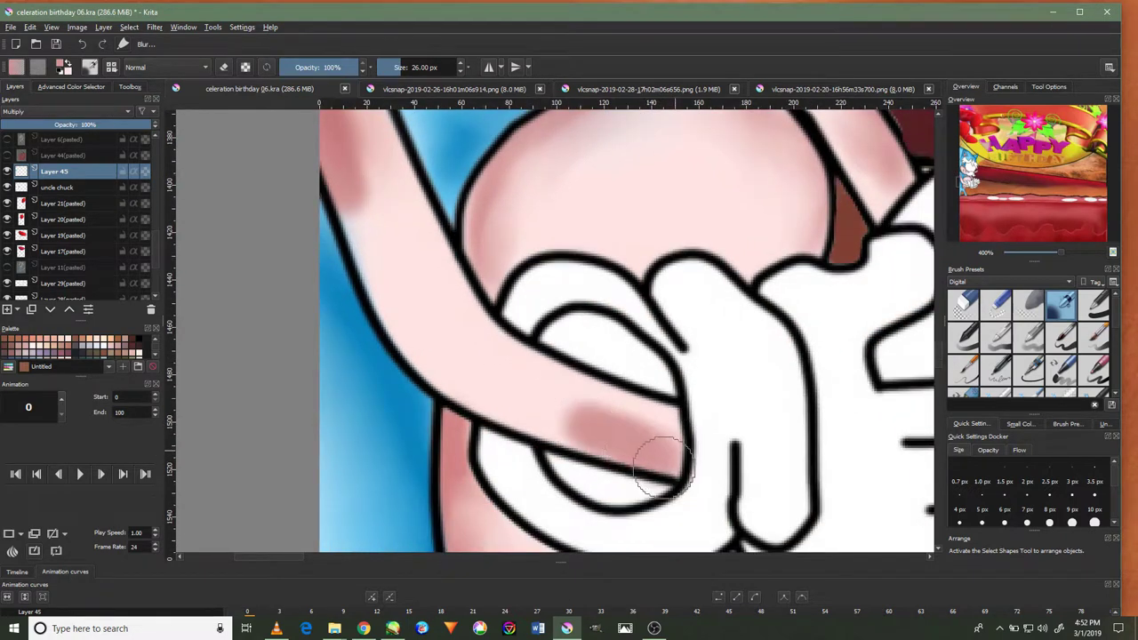
mouse_move(377, 217)
mouse_down()
mouse_move(376, 261)
mouse_move(525, 400)
mouse_up()
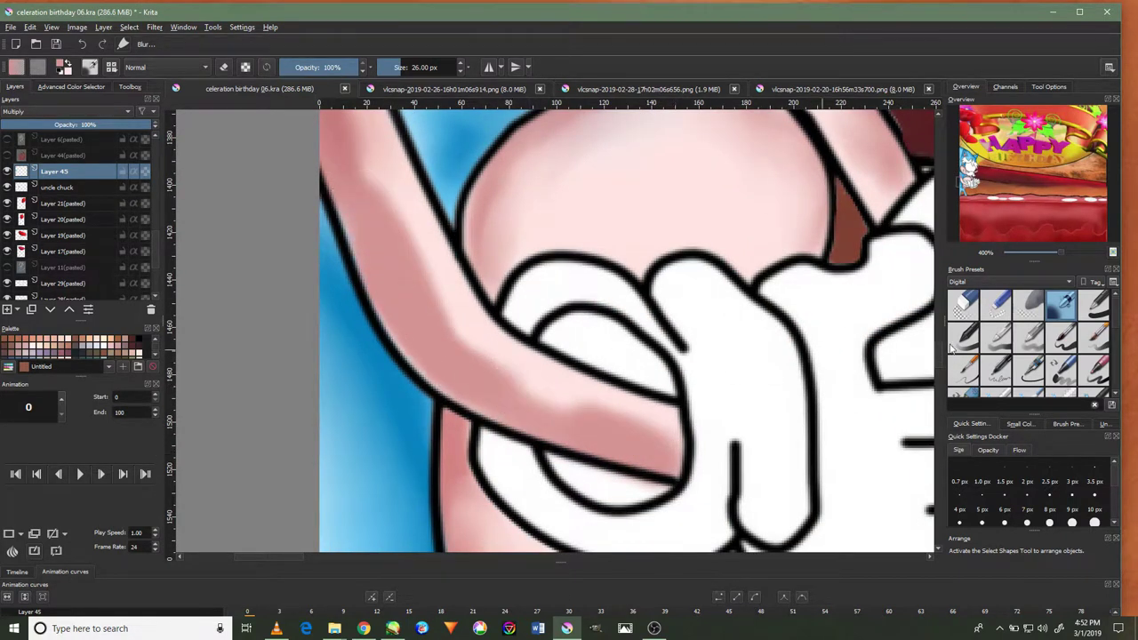
Soften the dark pink arm shading into the skin with a smaller Blur brush
scroll(1032, 322, down, 2)
click(1029, 307)
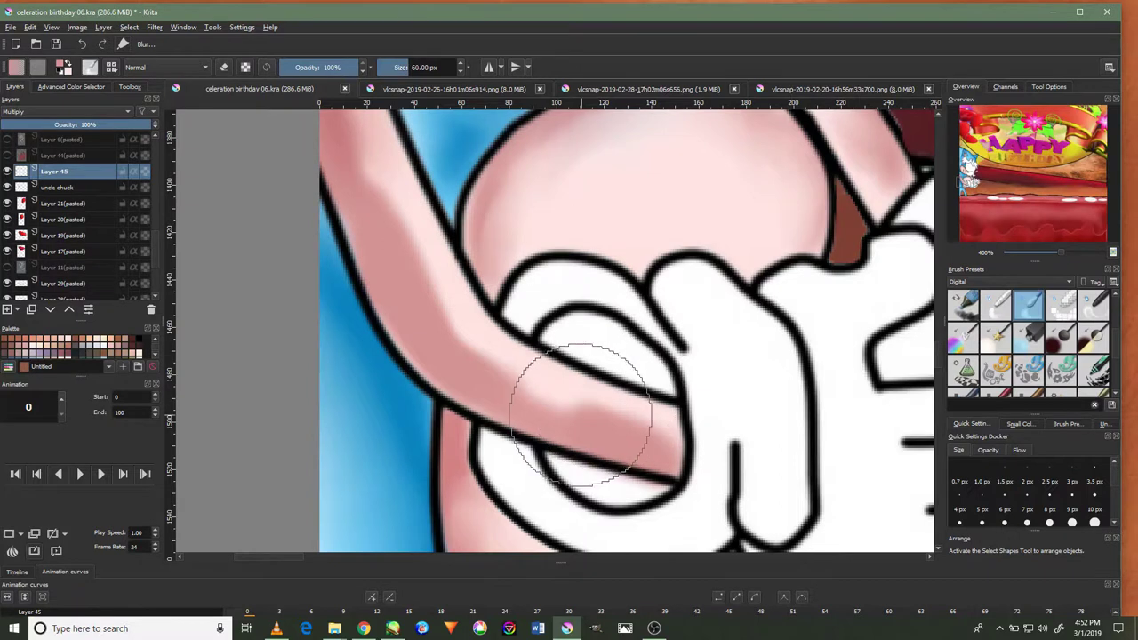
key(bracketleft)
key(bracketleft)
key(bracketleft)
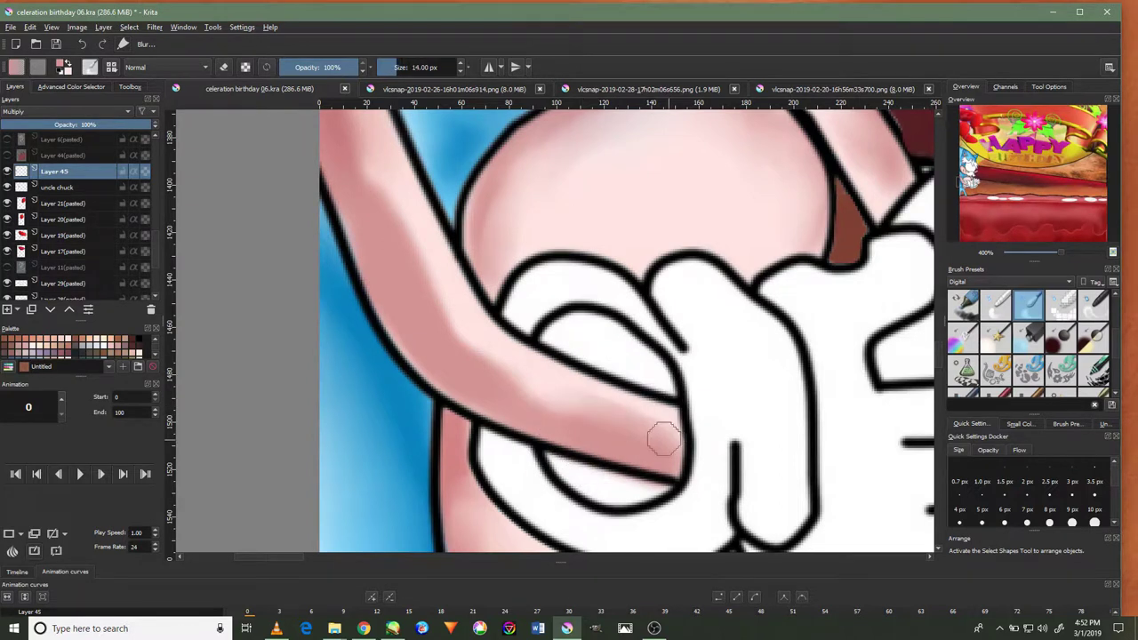
drag(655, 436, 483, 346)
scroll(668, 441, up, 3)
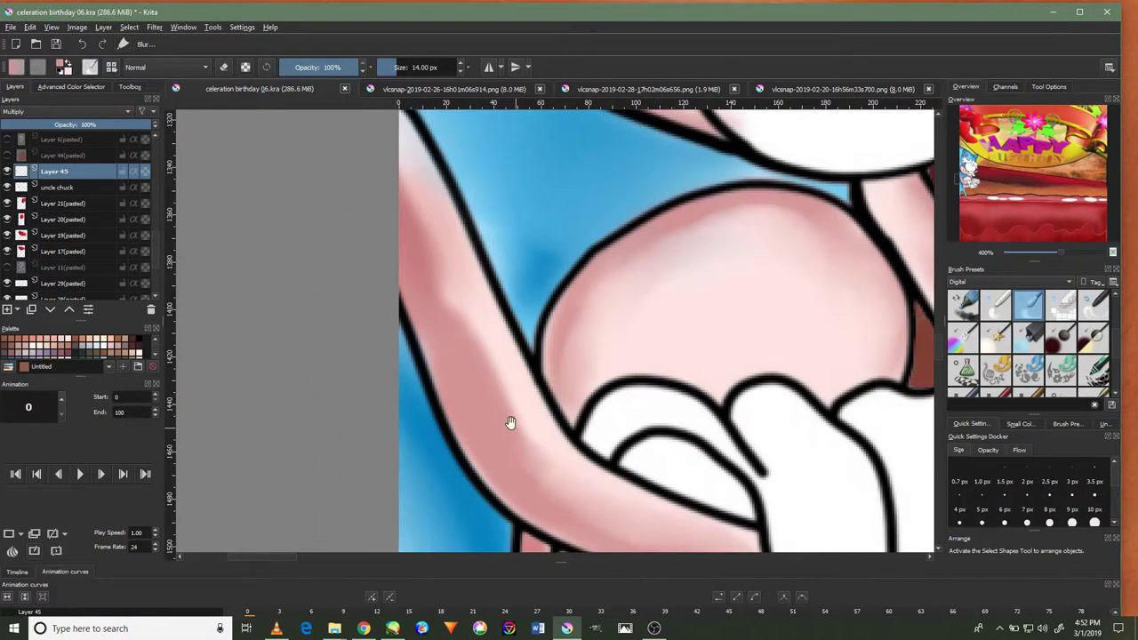
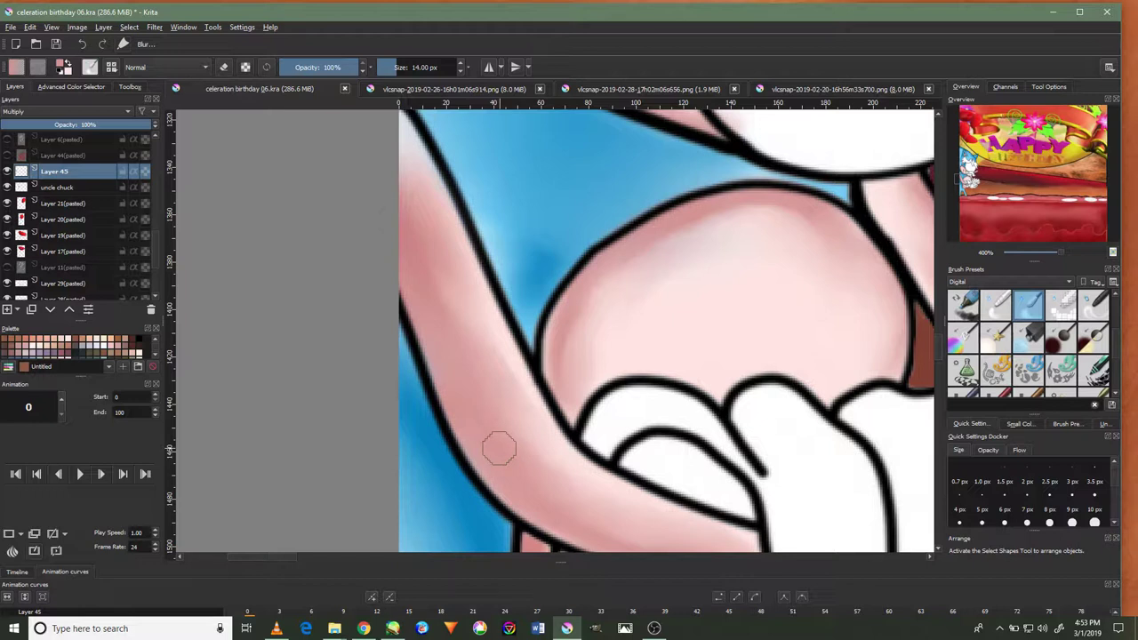
Choose a blur brush preset sized to about 118 px and make Layer 1 active
scroll(483, 274, down, 3)
scroll(503, 219, down, 3)
scroll(673, 163, down, 2)
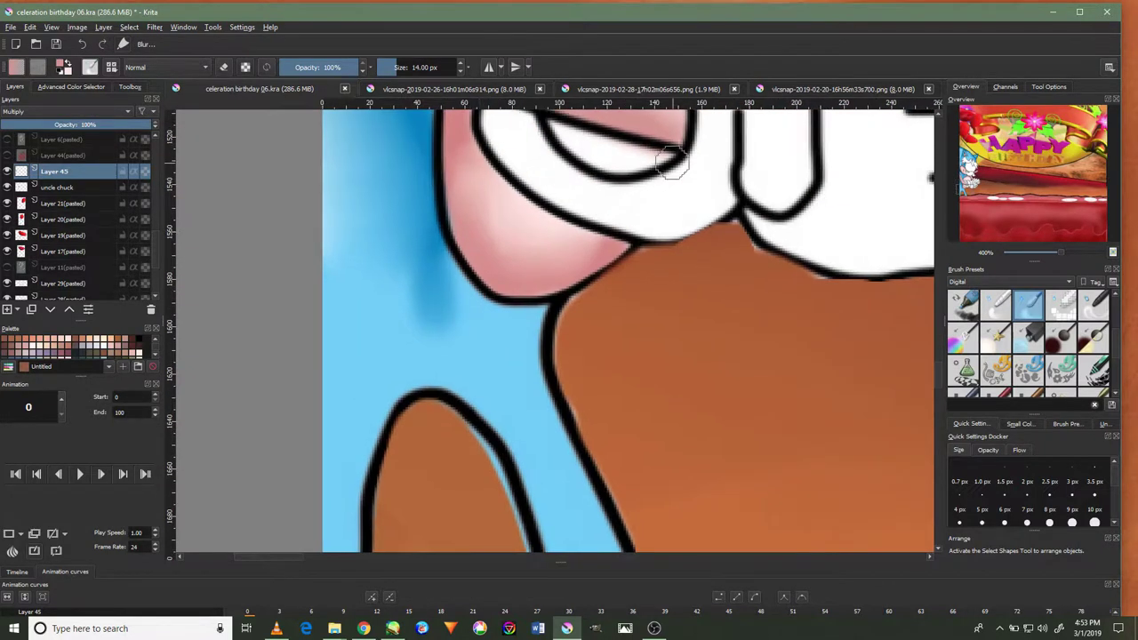
scroll(146, 267, down, 2)
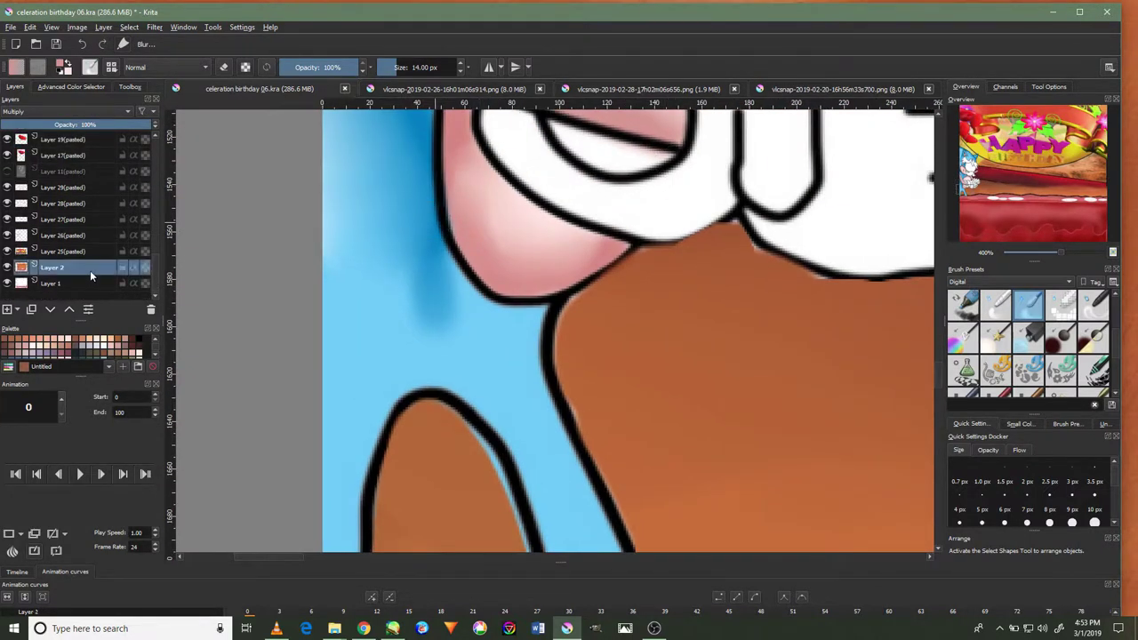
scroll(605, 279, down, 5)
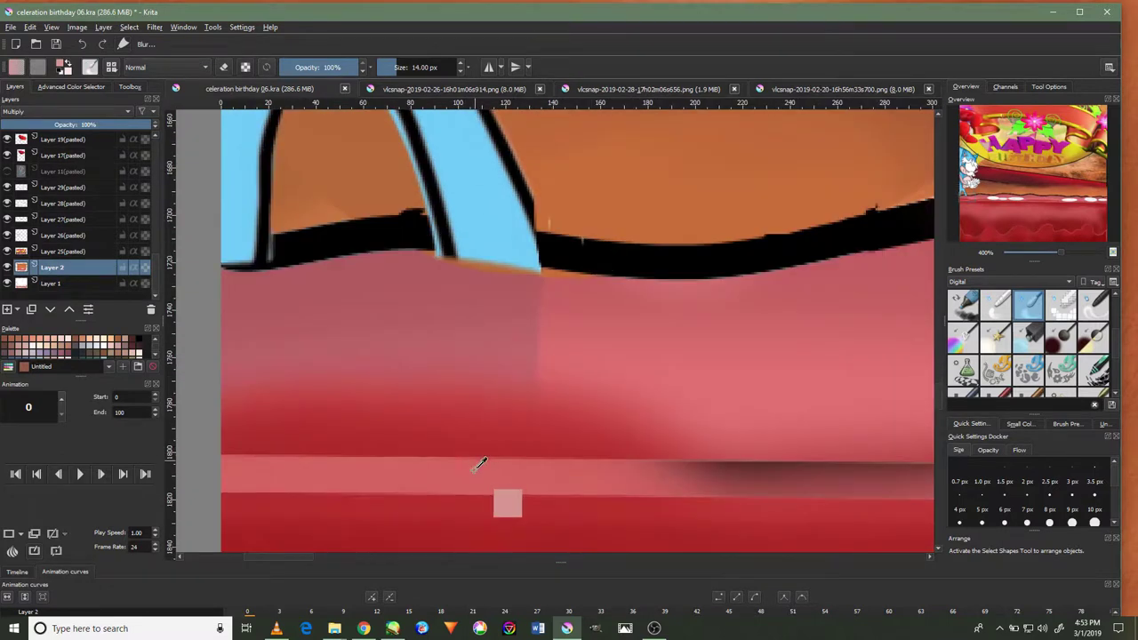
scroll(1028, 343, down, 3)
click(1061, 305)
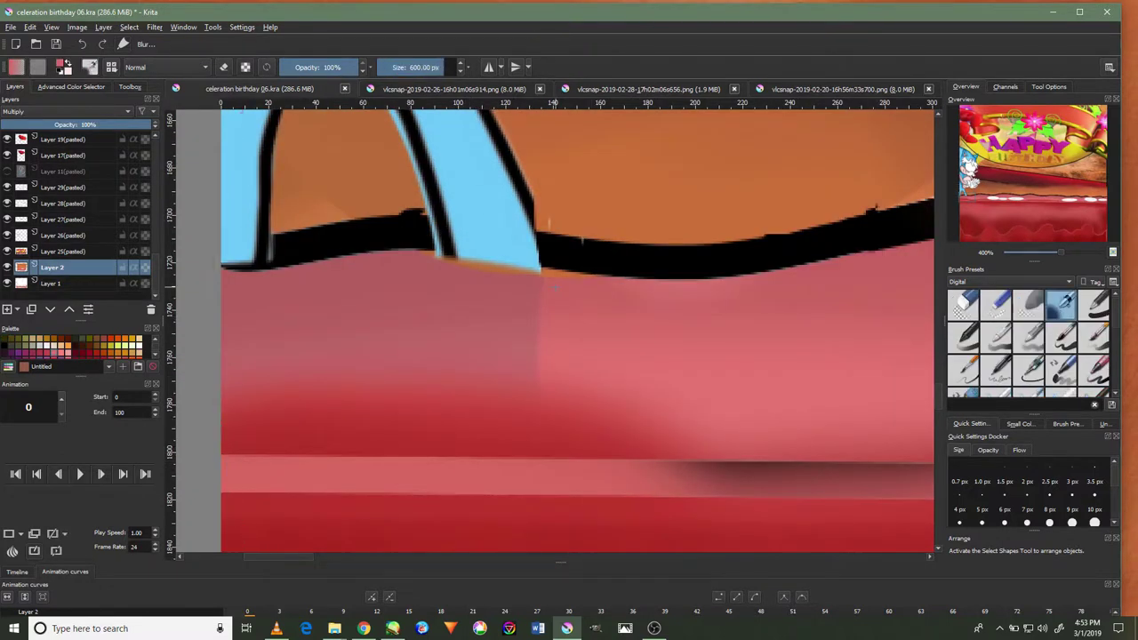
drag(571, 289, 498, 289)
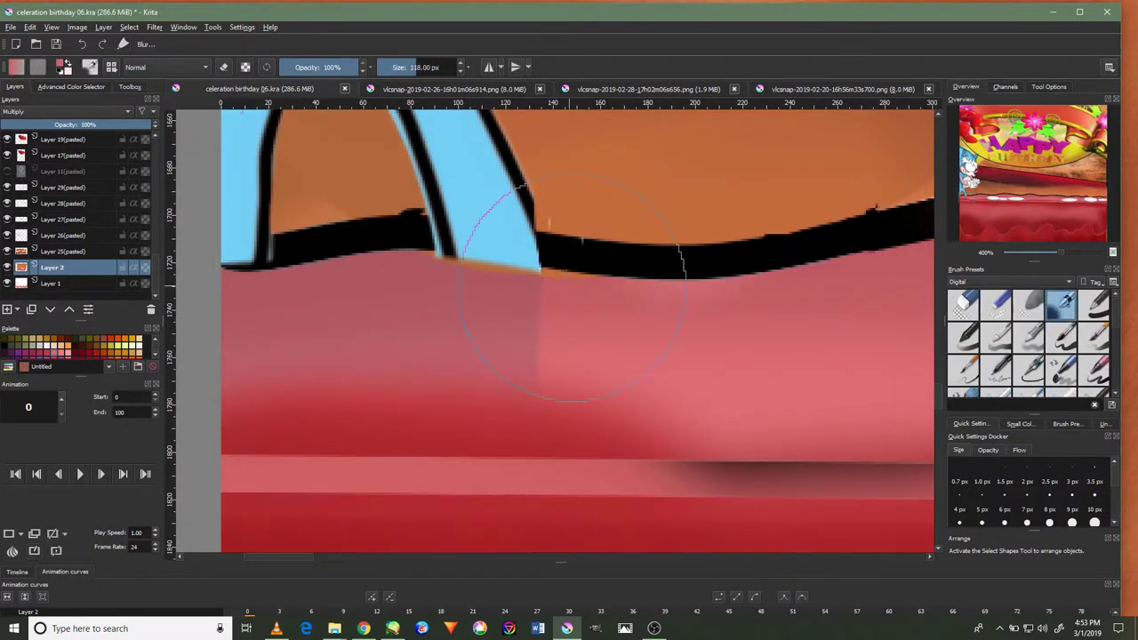
click(71, 283)
Blur away the black outline along the red rim with repeated strokes
mouse_move(457, 229)
mouse_down()
mouse_move(293, 255)
mouse_move(457, 241)
mouse_move(809, 258)
mouse_move(564, 255)
mouse_up()
drag(688, 277, 410, 277)
mouse_move(791, 191)
mouse_down()
mouse_move(737, 190)
mouse_move(635, 216)
mouse_move(610, 241)
mouse_up()
mouse_move(1076, 209)
mouse_down()
mouse_move(697, 329)
mouse_move(355, 330)
mouse_move(830, 323)
mouse_move(426, 269)
mouse_up()
drag(826, 267, 481, 284)
drag(596, 289, 396, 247)
drag(863, 254, 470, 310)
mouse_move(803, 272)
mouse_down()
mouse_move(465, 305)
mouse_move(916, 284)
mouse_up()
drag(775, 320, 533, 294)
mouse_move(925, 298)
mouse_down()
mouse_move(300, 293)
mouse_move(303, 329)
mouse_up()
drag(650, 294, 520, 299)
Pan and zoom to bring the character and birthday text into view
scroll(520, 300, down, 10)
scroll(623, 267, down, 2)
scroll(655, 255, up, 2)
mouse_move(714, 222)
mouse_down()
mouse_move(452, 272)
mouse_move(755, 359)
mouse_move(929, 356)
mouse_up()
scroll(429, 383, up, 6)
Blur the rim edge and its black outline near the white plates
scroll(429, 383, up, 4)
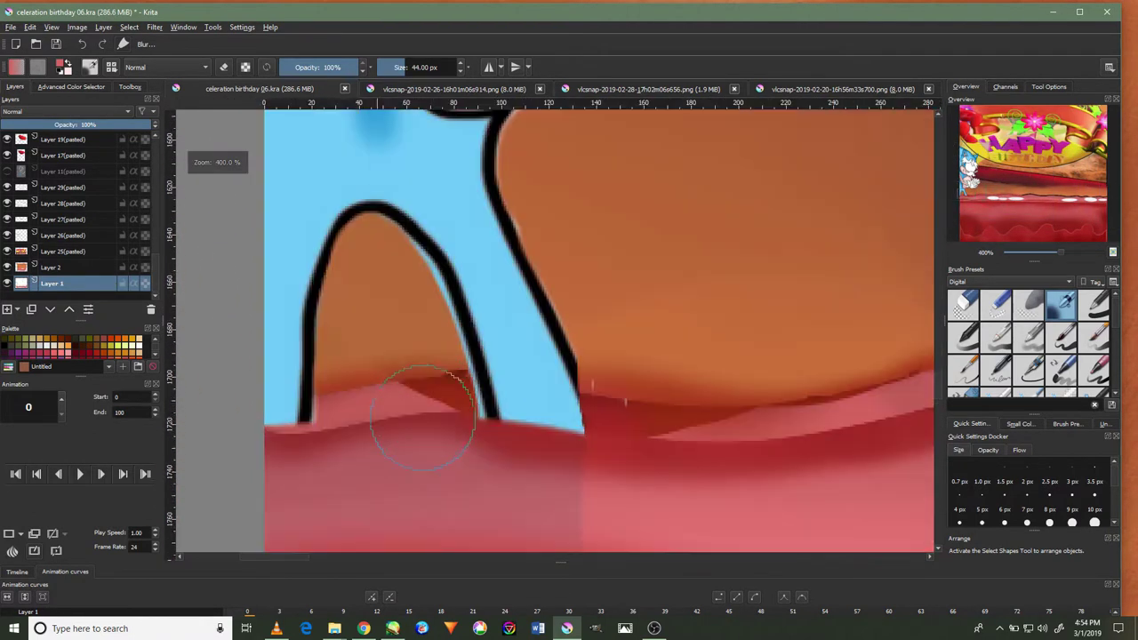
scroll(616, 407, down, 3)
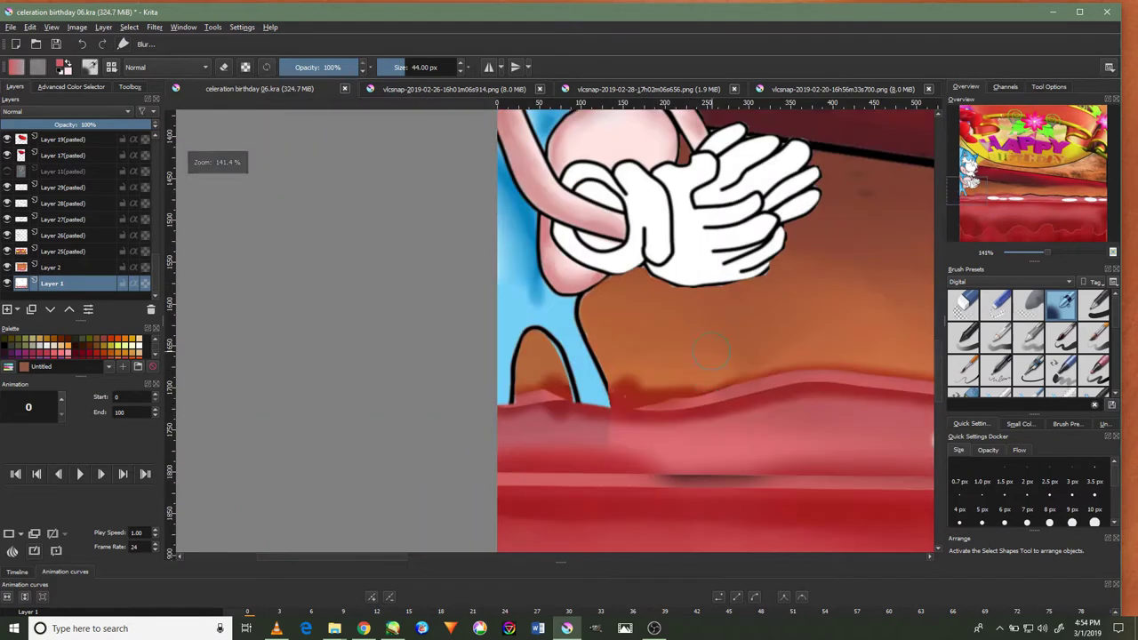
scroll(615, 407, down, 2)
drag(681, 347, 571, 371)
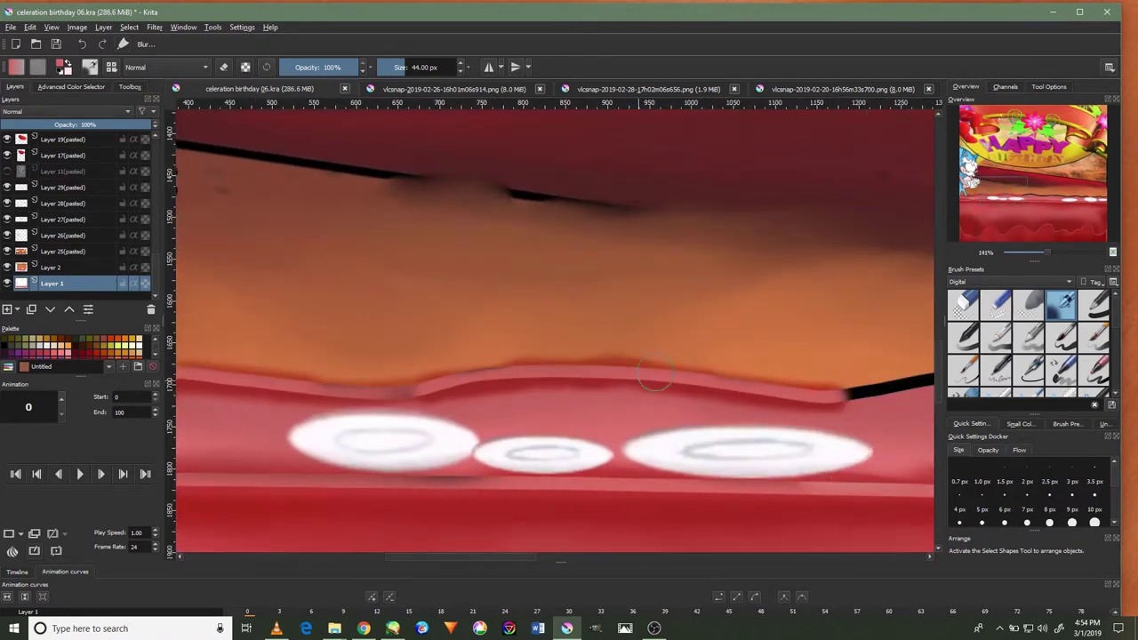
drag(461, 381, 579, 361)
drag(662, 373, 845, 384)
mouse_move(756, 369)
mouse_down()
mouse_move(784, 387)
mouse_move(675, 373)
mouse_move(844, 384)
mouse_move(642, 382)
mouse_move(672, 391)
mouse_up()
drag(843, 388, 720, 392)
mouse_move(448, 367)
mouse_down()
mouse_move(640, 378)
mouse_move(489, 396)
mouse_up()
mouse_move(801, 401)
mouse_down()
mouse_move(605, 400)
mouse_move(599, 376)
mouse_move(640, 391)
mouse_move(865, 392)
mouse_move(712, 392)
mouse_up()
drag(889, 392, 685, 396)
mouse_move(853, 267)
mouse_down()
mouse_move(795, 392)
mouse_move(797, 418)
mouse_move(816, 359)
mouse_move(813, 400)
mouse_up()
Try a 60 px blur preset on the red blob and dark band, then undo those strokes and the blur above the pink rim
scroll(1021, 339, down, 3)
click(1029, 305)
drag(827, 454, 572, 434)
drag(334, 415, 490, 410)
click(82, 45)
click(82, 45)
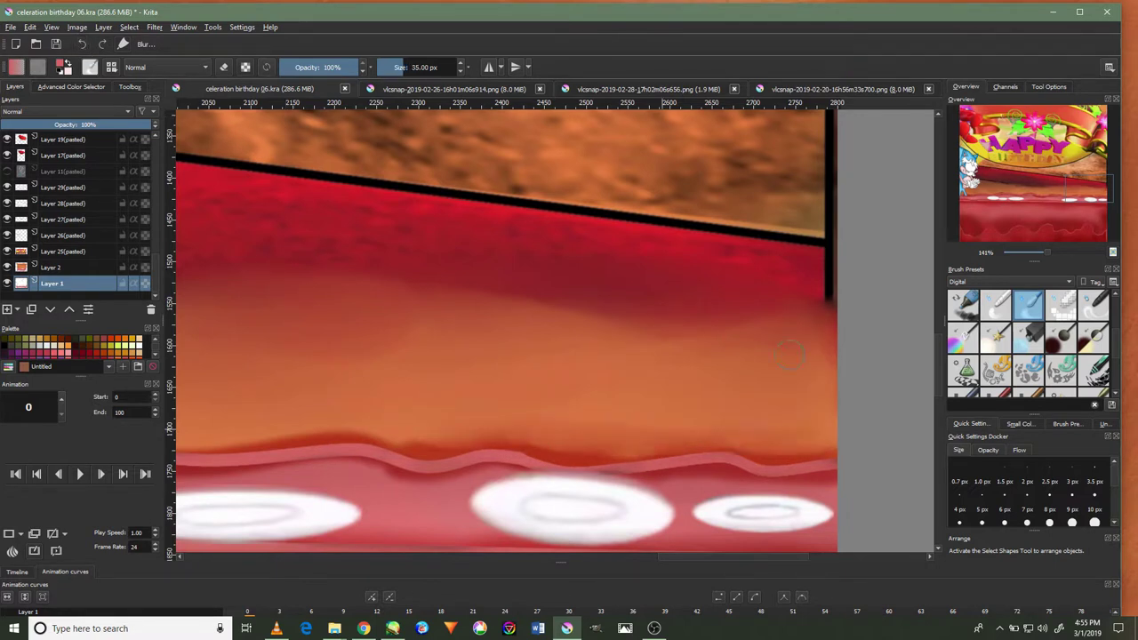
scroll(610, 343, left, 5)
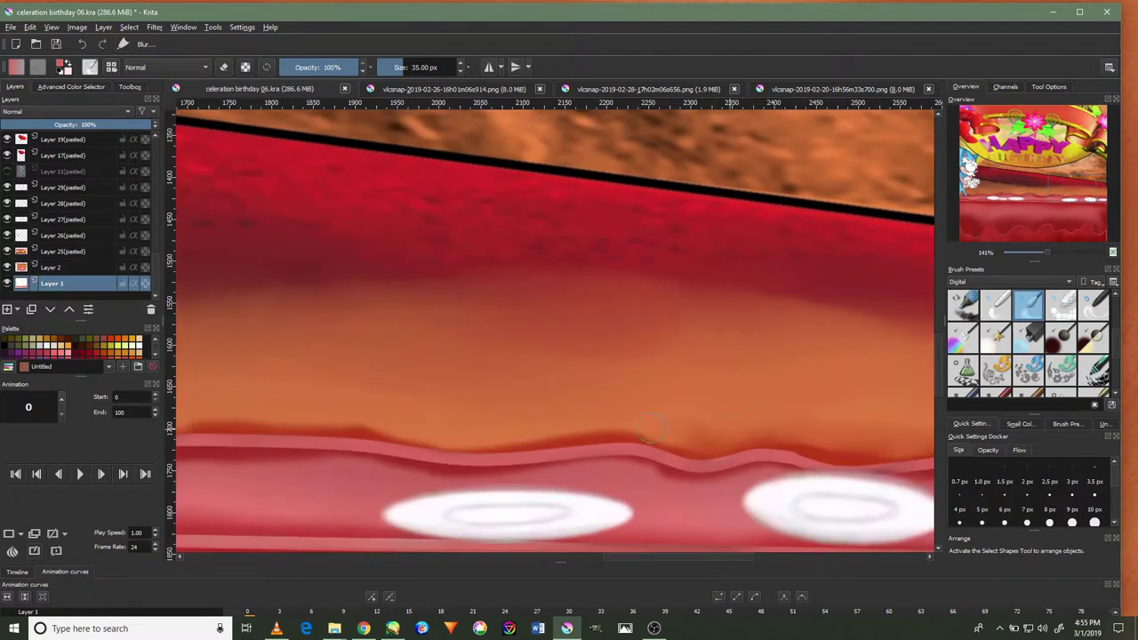
scroll(491, 400, left, 4)
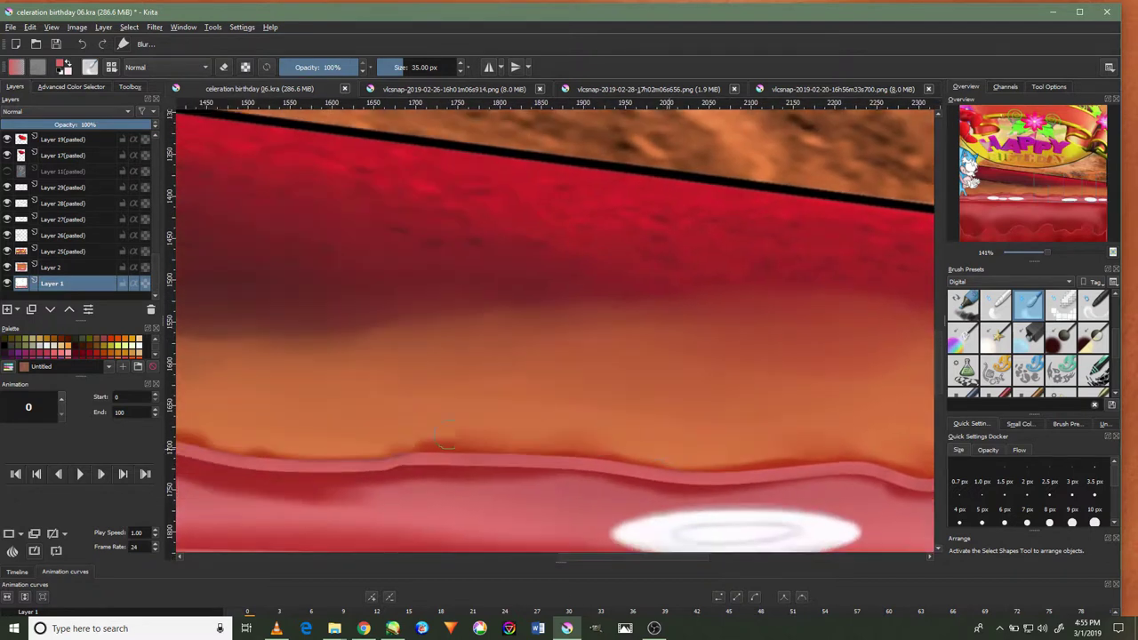
scroll(628, 433, left, 5)
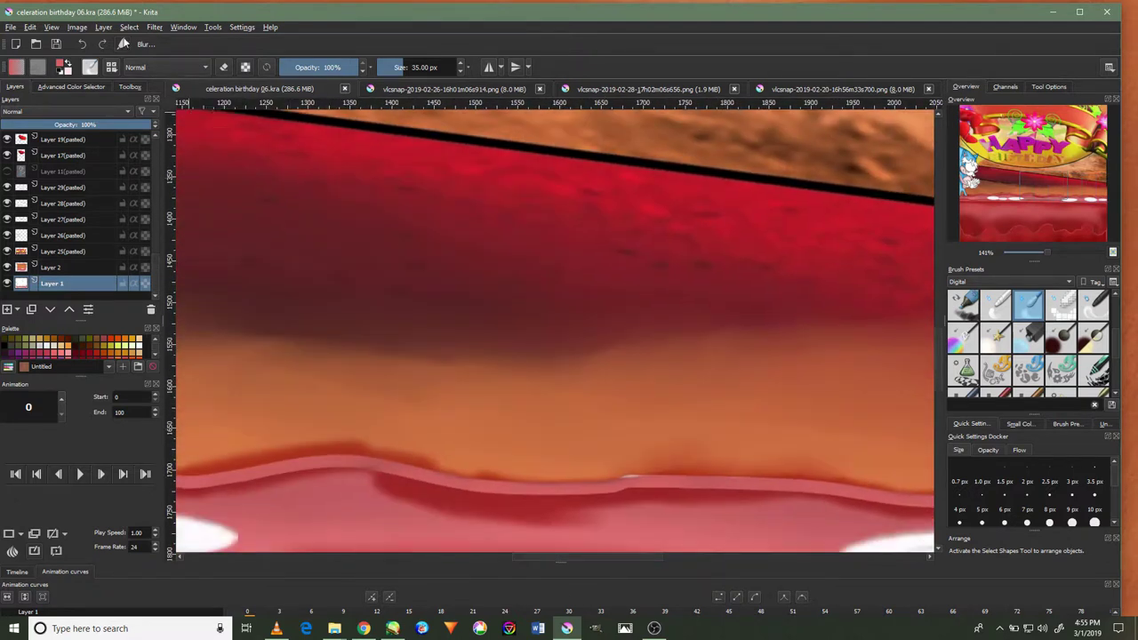
click(84, 45)
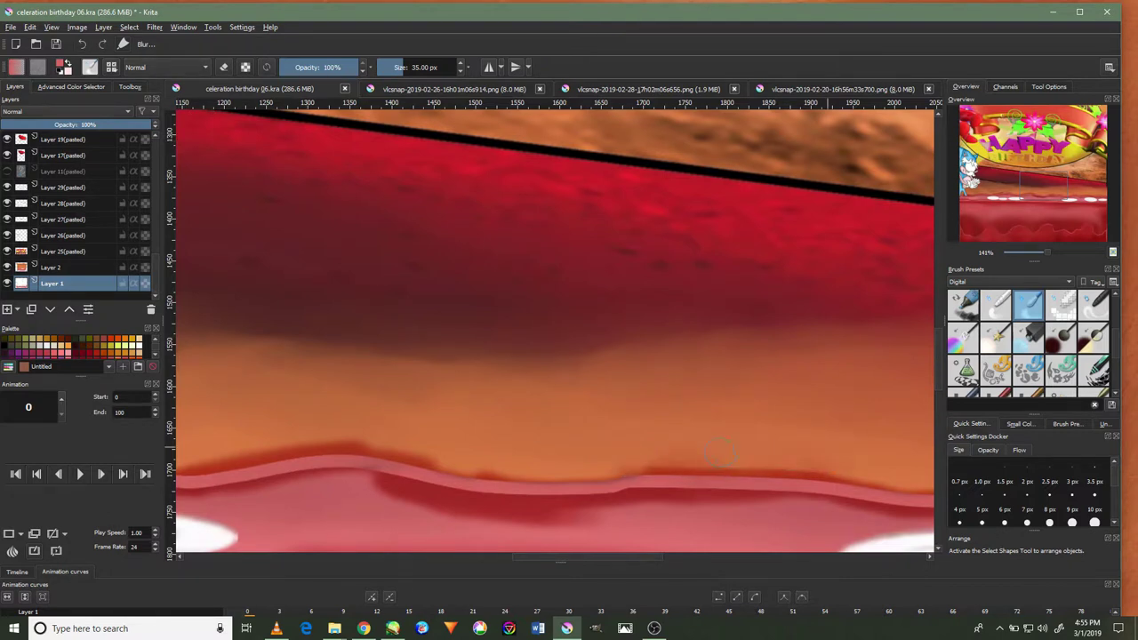
Scroll across the canvas to review the smoothed rim edges
scroll(757, 461, left, 3)
scroll(768, 382, left, 1)
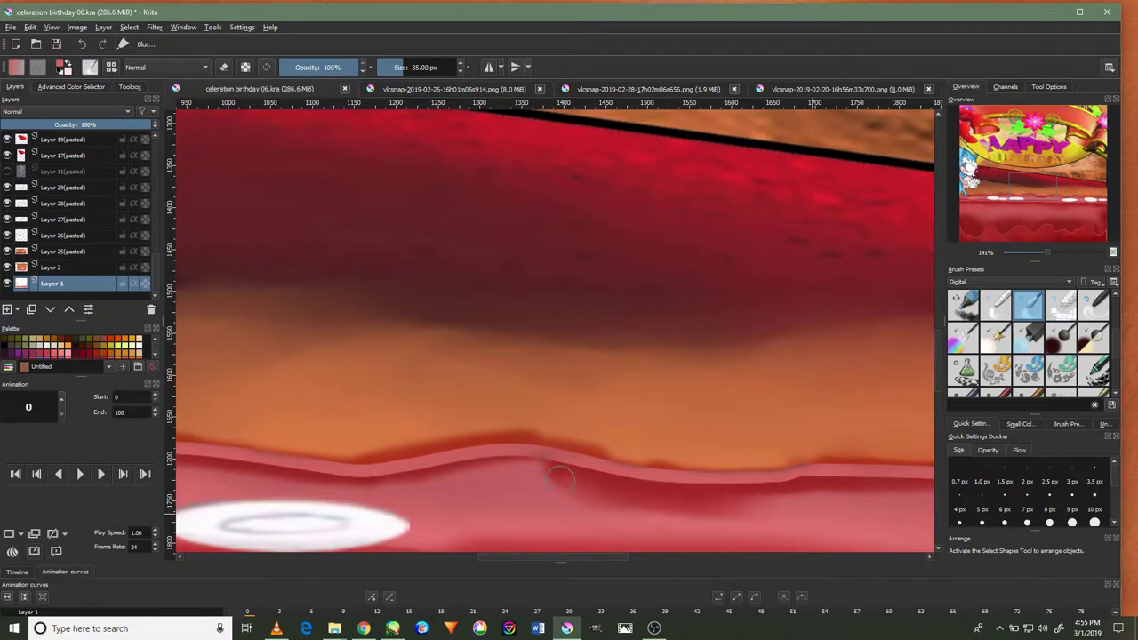
scroll(696, 513, right, 2)
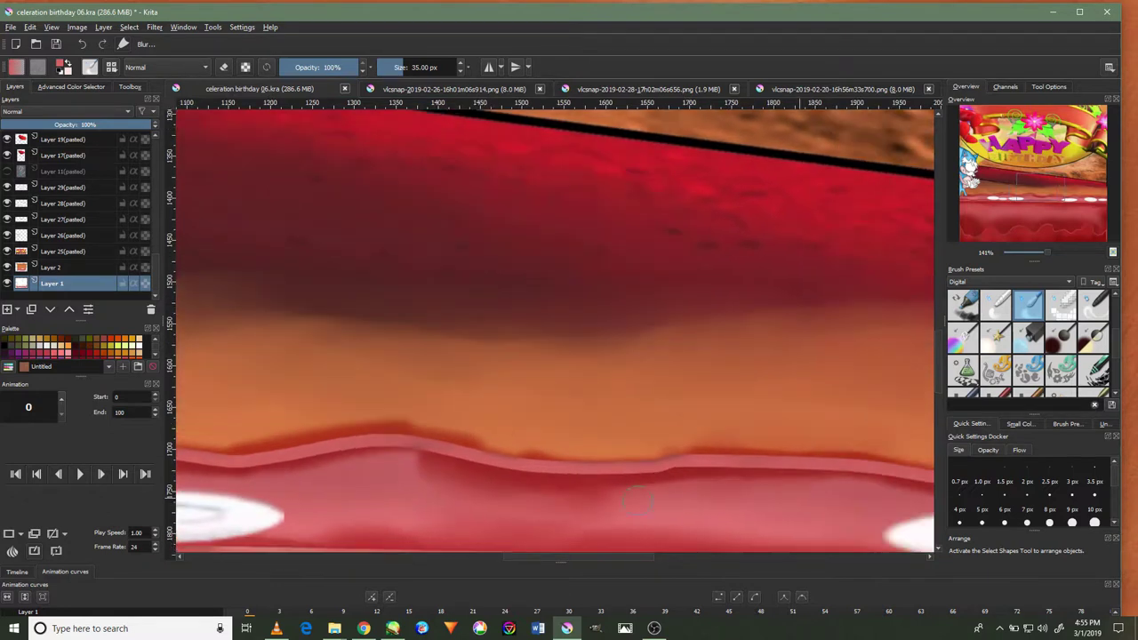
scroll(703, 465, left, 2)
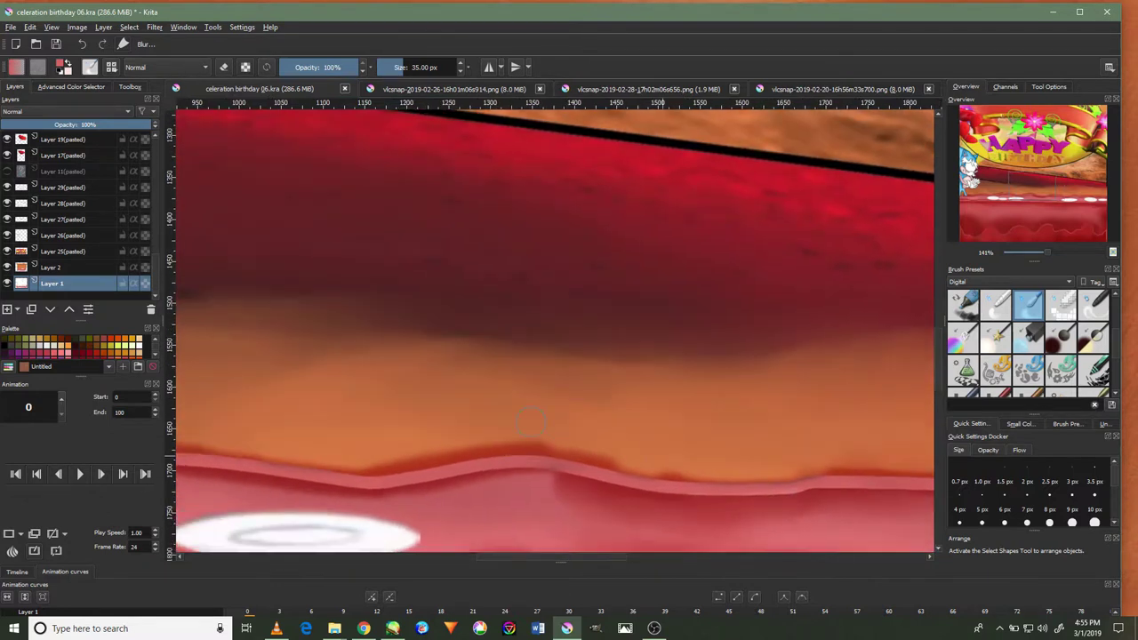
scroll(573, 442, left, 3)
scroll(521, 463, left, 3)
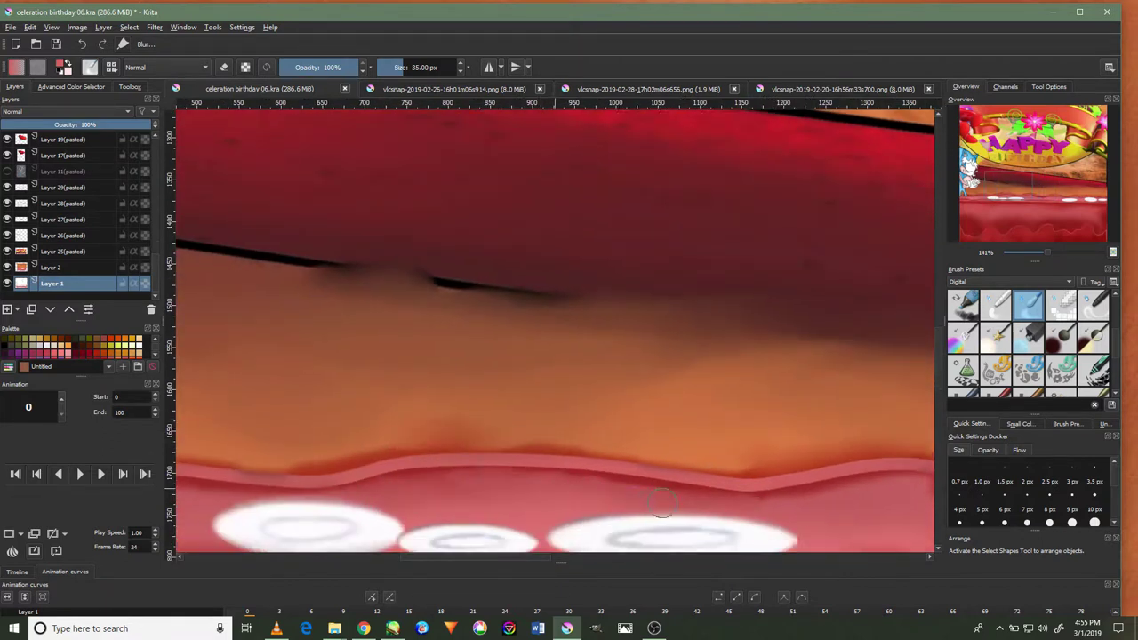
scroll(547, 456, left, 3)
scroll(609, 483, left, 3)
scroll(609, 483, down, 1)
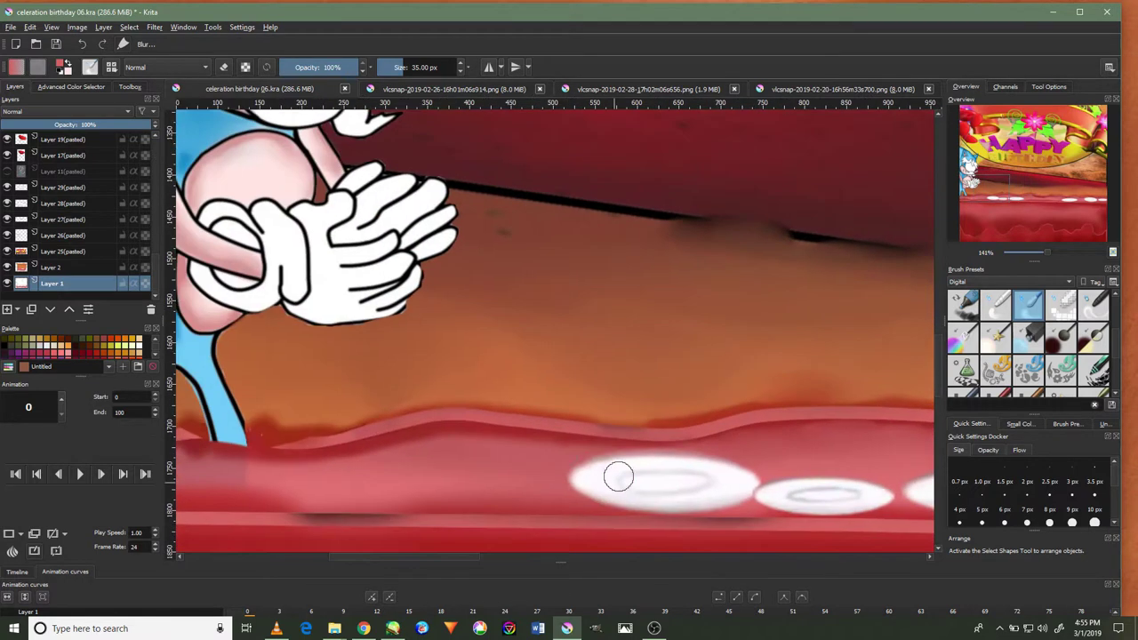
scroll(427, 450, left, 3)
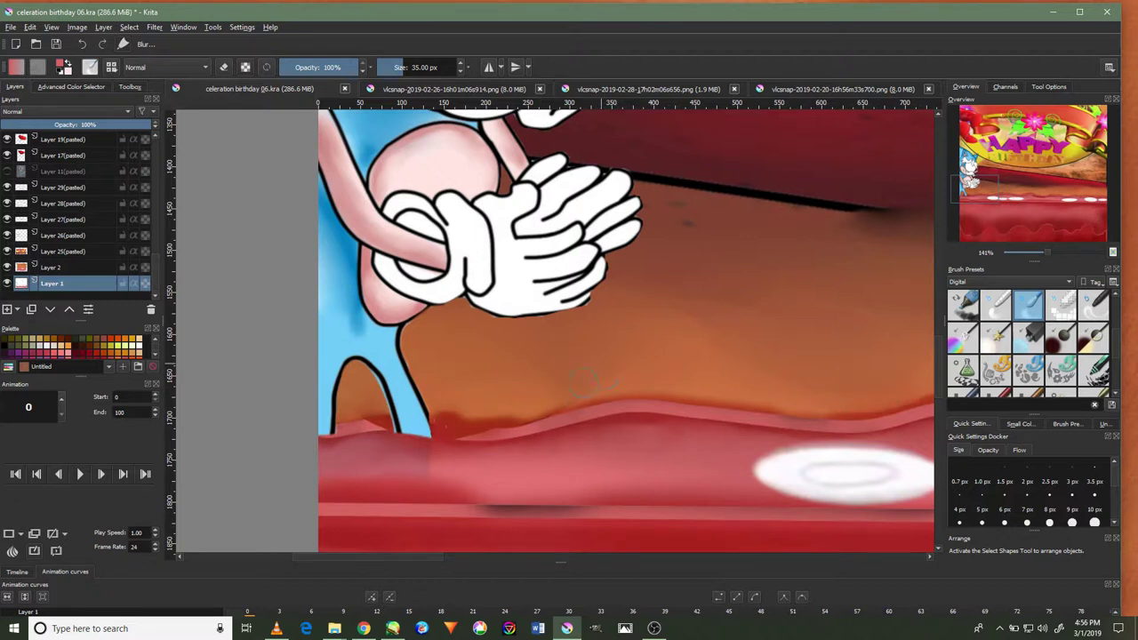
ctrl+scroll(608, 364, down, 1)
Pick a cyan paint colour in the Advanced Color Selector
ctrl+scroll(608, 364, down, 2)
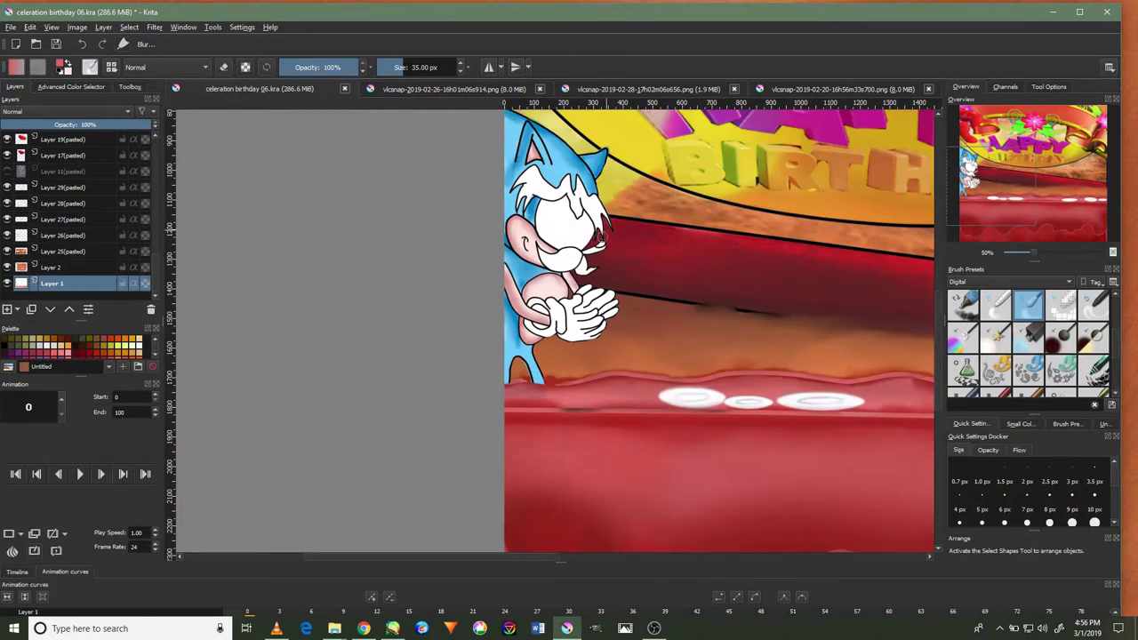
scroll(695, 199, up, 3)
scroll(623, 266, right, 4)
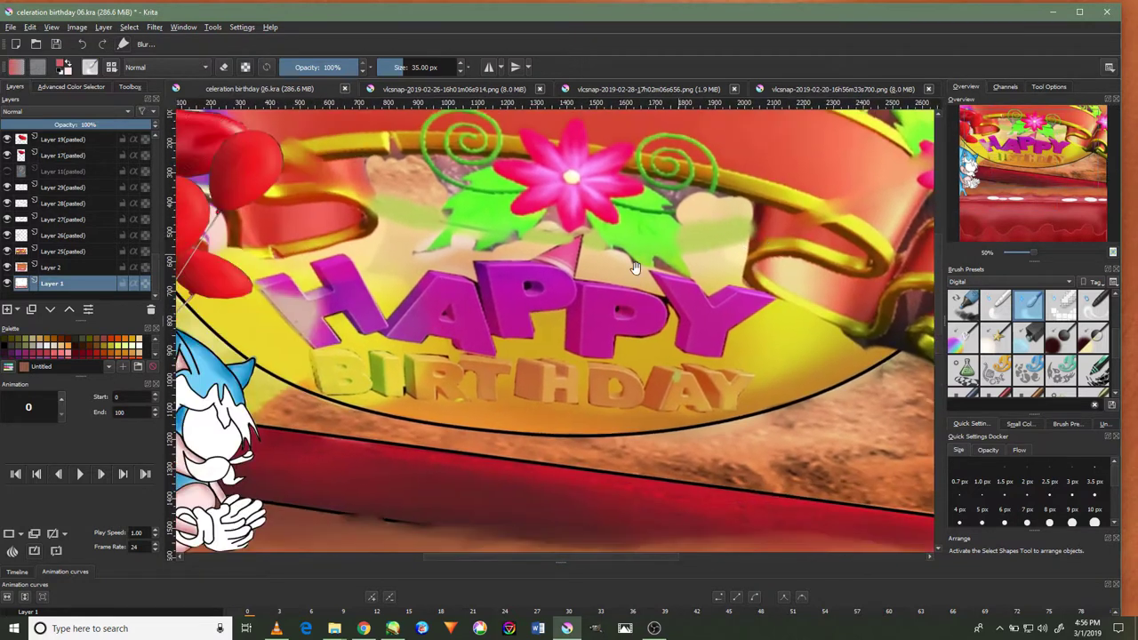
scroll(562, 324, down, 1)
scroll(562, 324, left, 1)
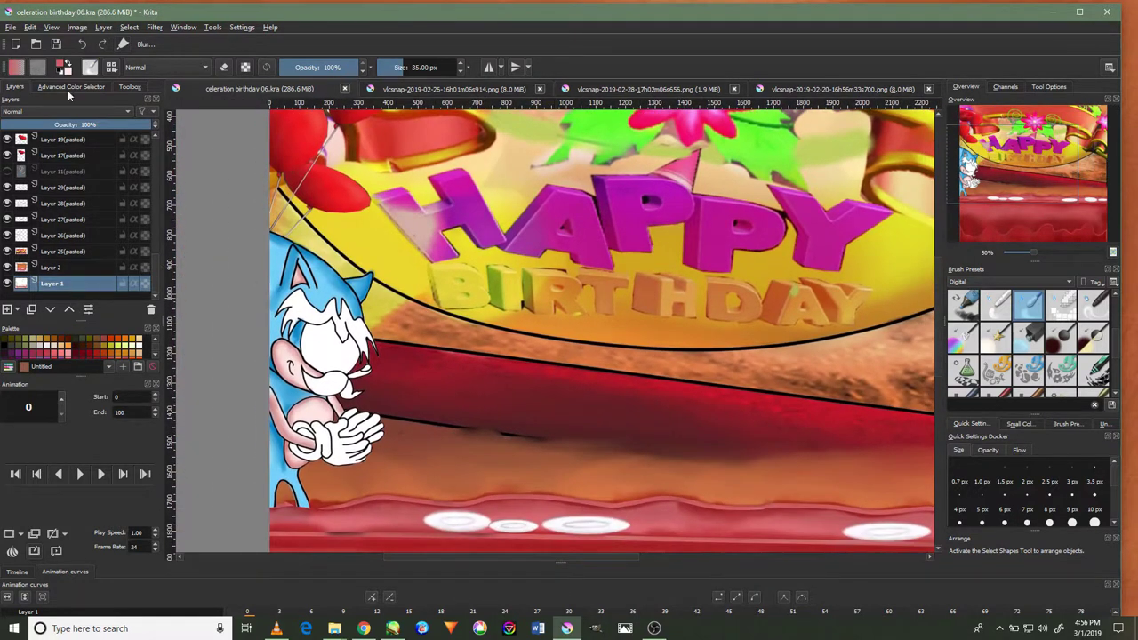
click(71, 86)
click(147, 212)
drag(119, 198, 126, 218)
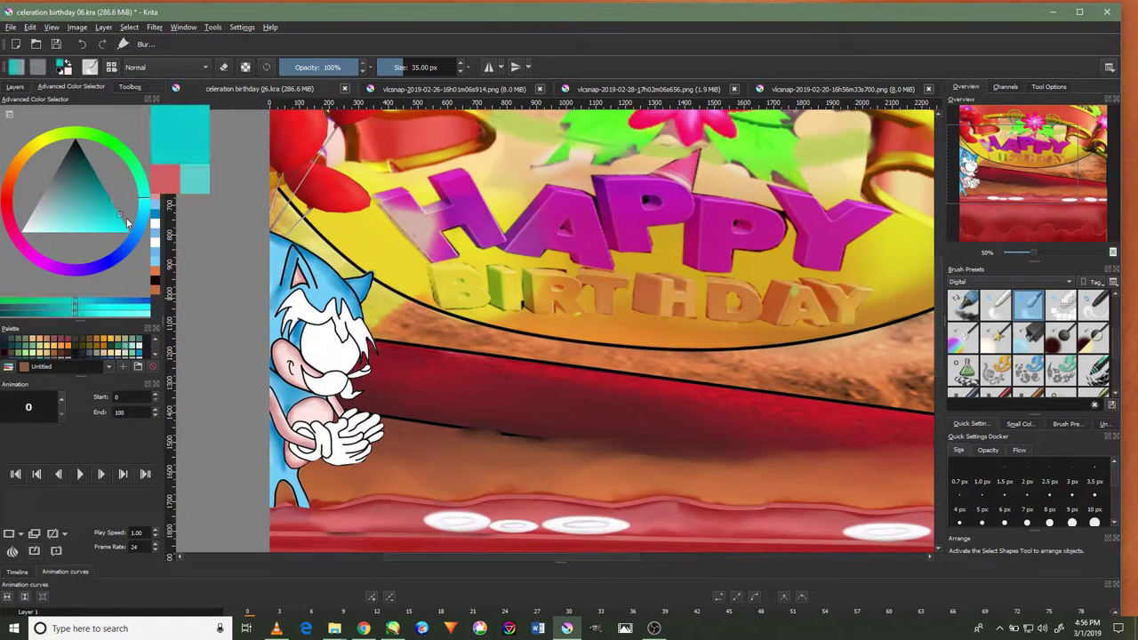
scroll(1098, 312, up, 3)
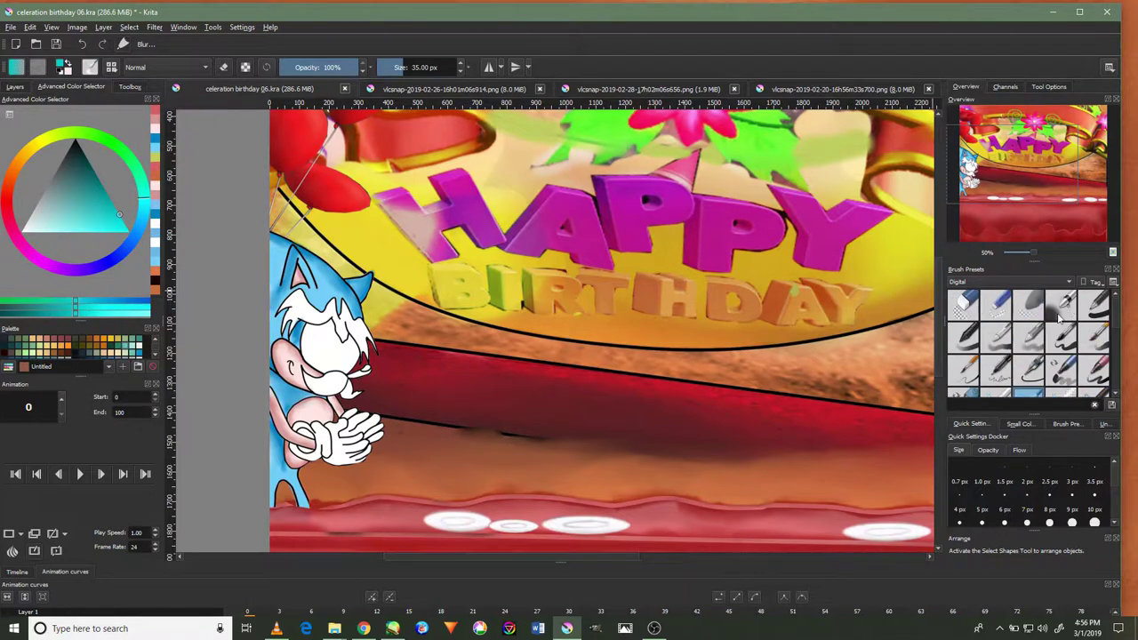
Choose a new brush preset and shrink it to about 188 px
click(1061, 305)
scroll(360, 375, up, 2)
drag(342, 373, 266, 373)
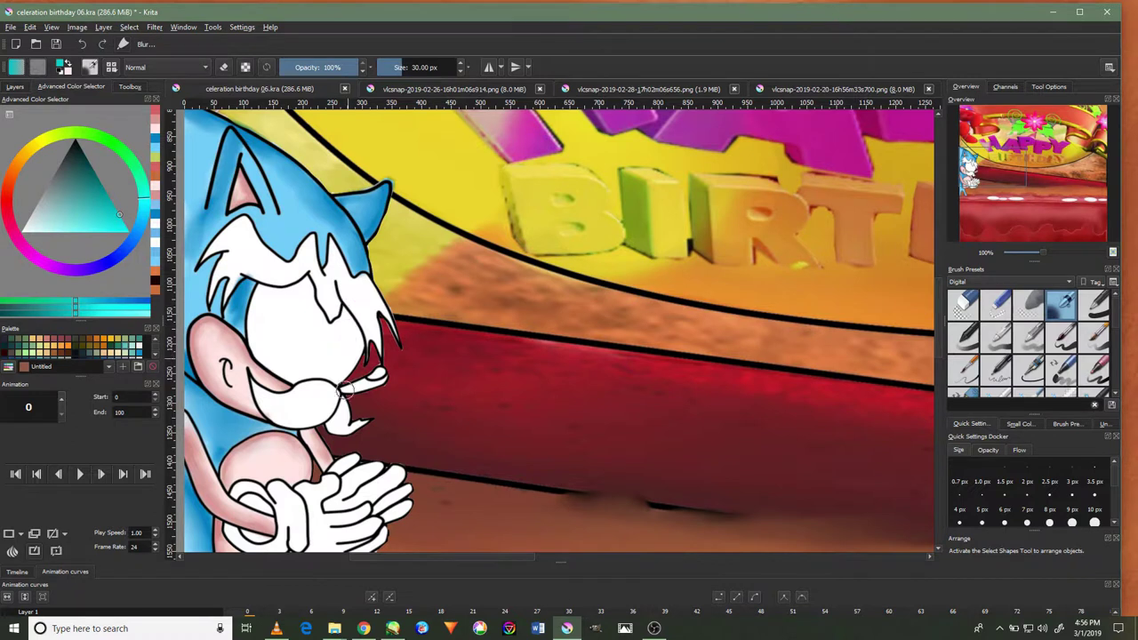
scroll(345, 388, up, 3)
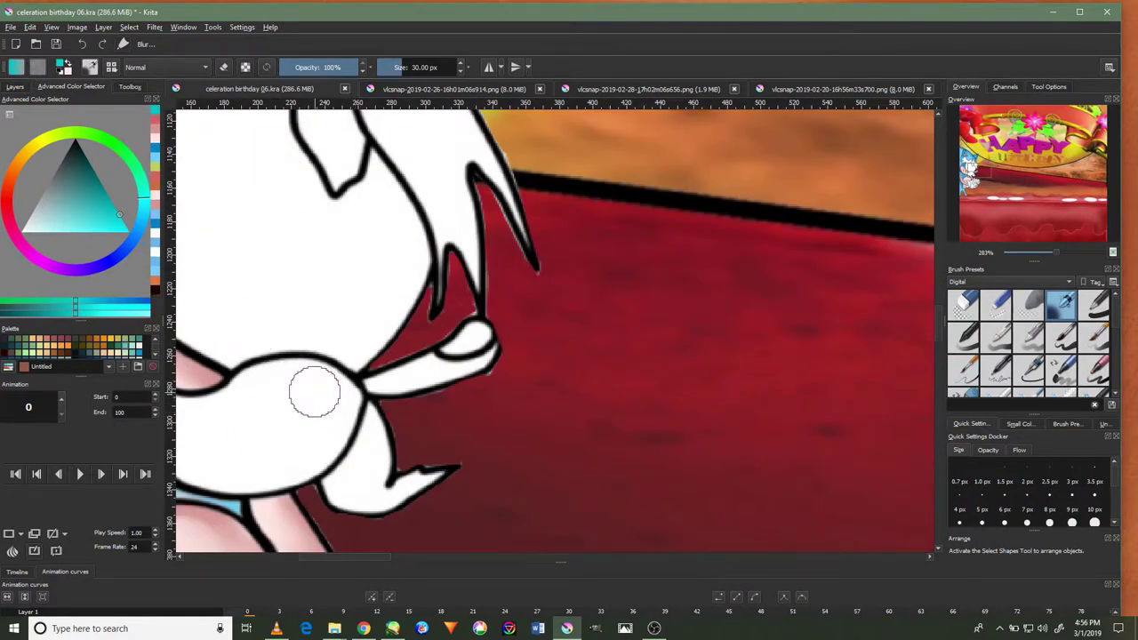
Adjust the cyan shade, return to the Layers list, and paint a teal stroke on the moustache
click(108, 195)
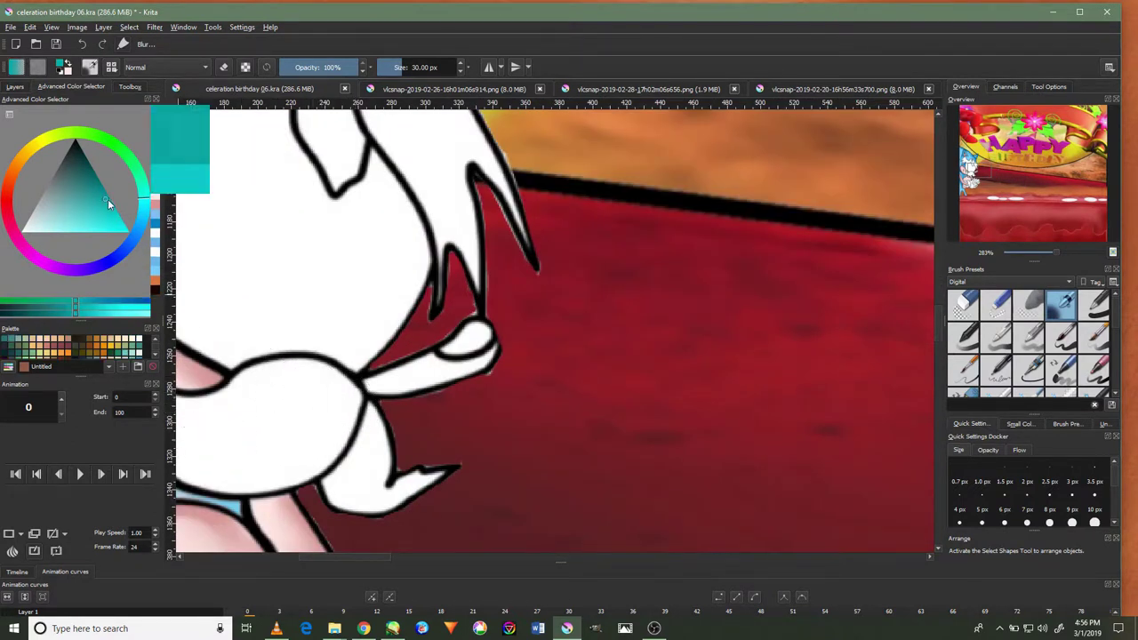
click(15, 86)
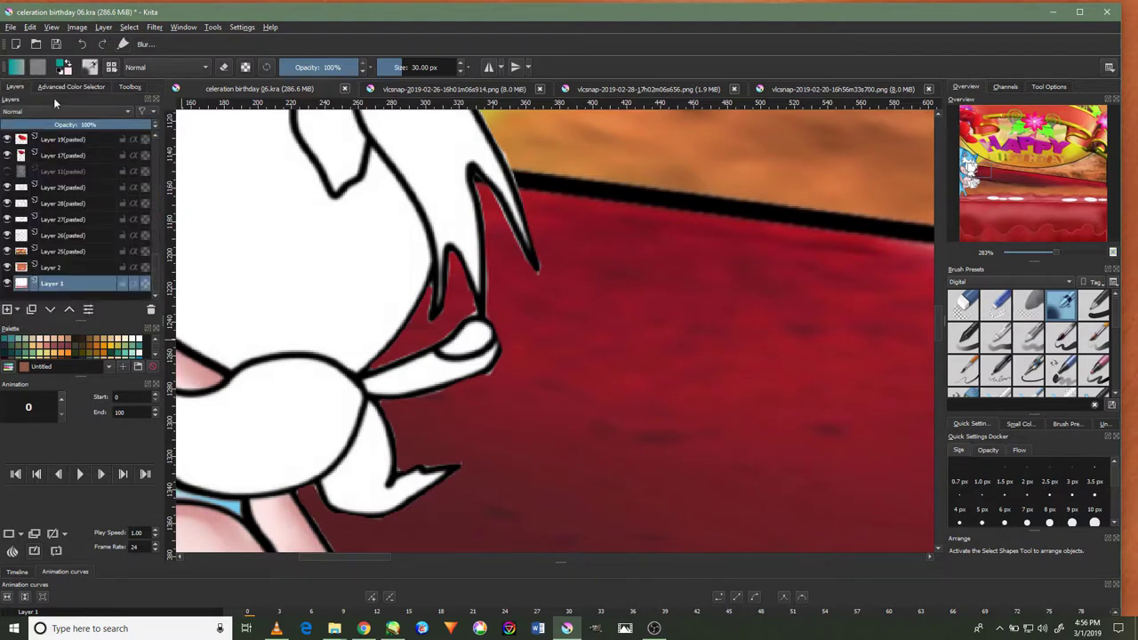
click(64, 88)
click(15, 86)
scroll(68, 212, up, 1)
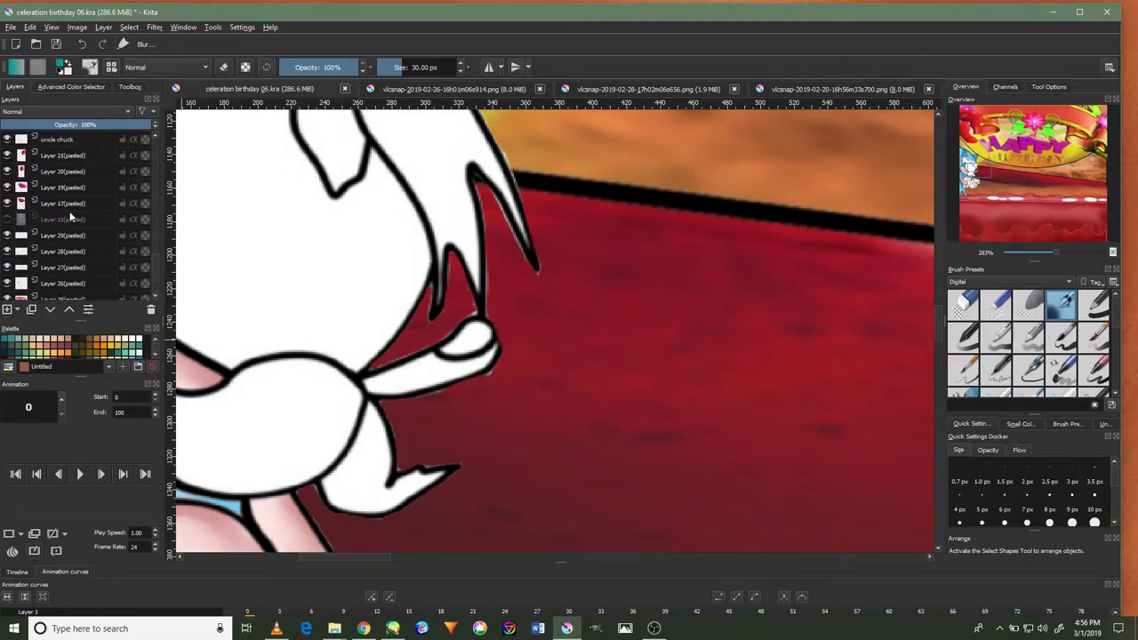
drag(329, 413, 298, 369)
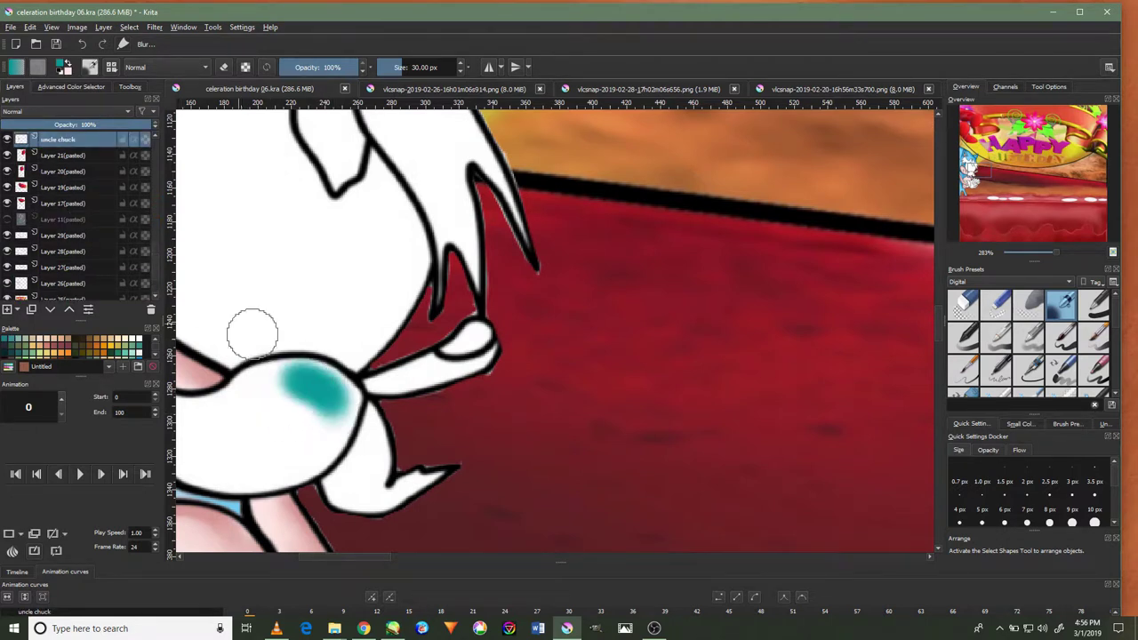
Undo the stray stroke, pick a brighter teal, and paint teal shading across the moustache
click(82, 43)
click(71, 86)
click(122, 215)
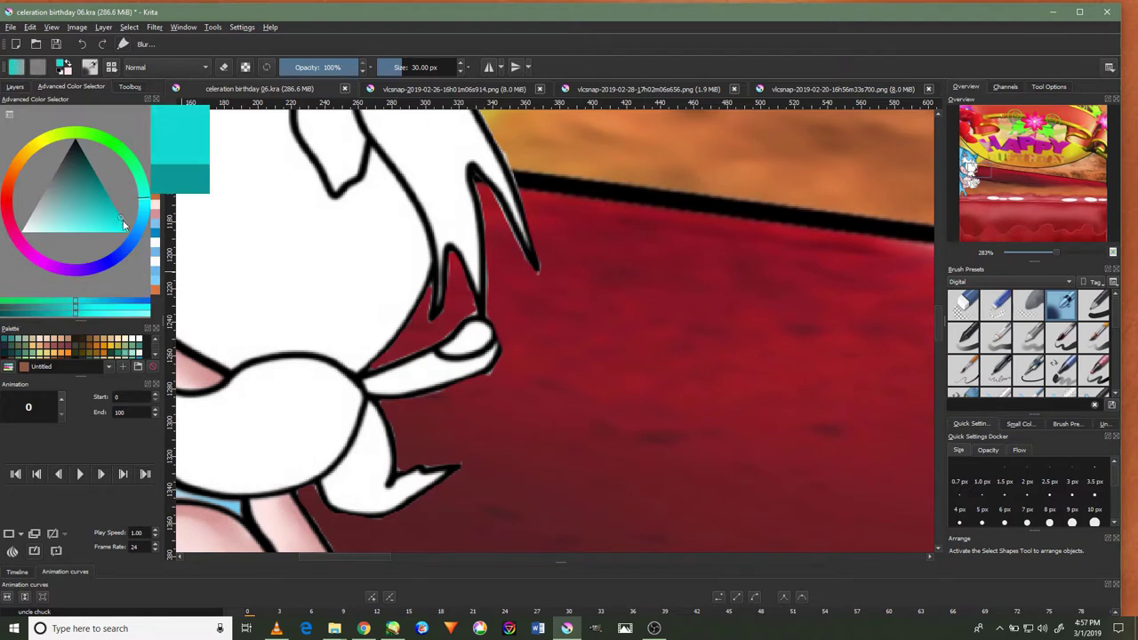
drag(303, 396, 317, 397)
scroll(317, 397, down, 2)
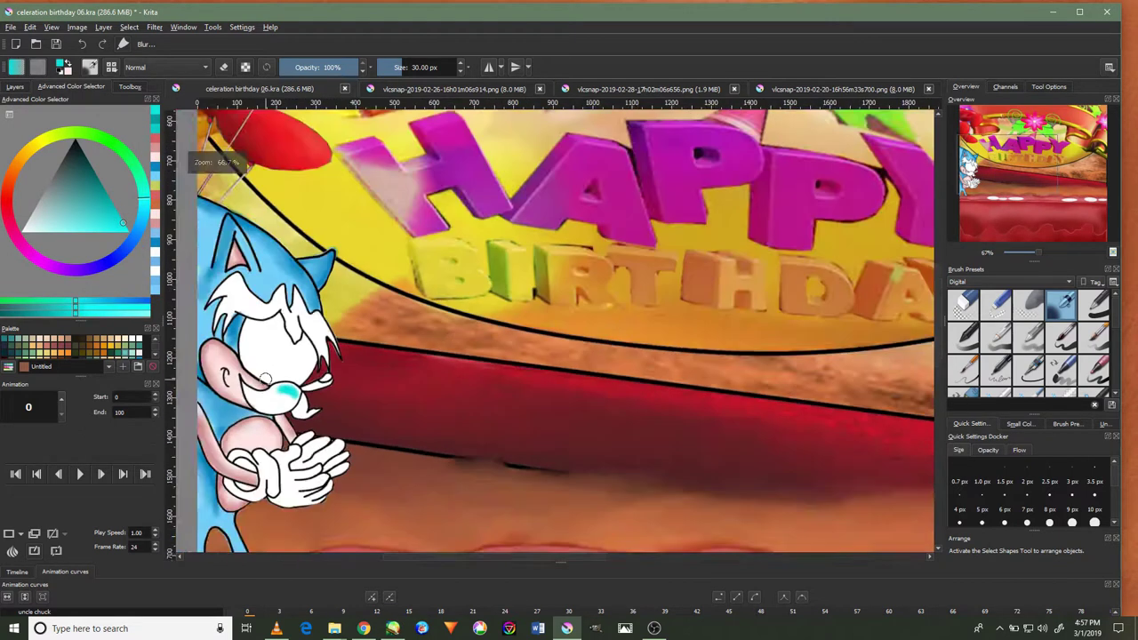
scroll(297, 392, up, 1)
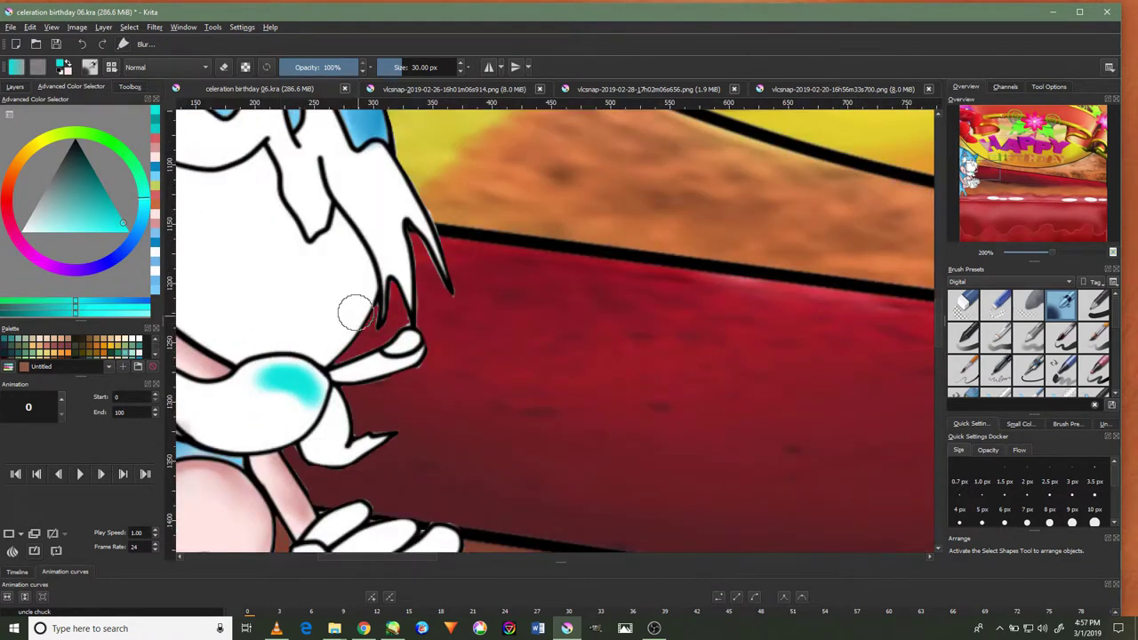
scroll(358, 313, up, 1)
scroll(498, 347, up, 1)
scroll(554, 356, up, 1)
mouse_move(582, 356)
mouse_down()
mouse_move(333, 409)
mouse_move(287, 380)
mouse_move(353, 421)
mouse_move(305, 343)
mouse_move(336, 403)
mouse_up()
Shrink the brush and undo the last three teal strokes
key(bracketleft)
click(84, 44)
click(83, 43)
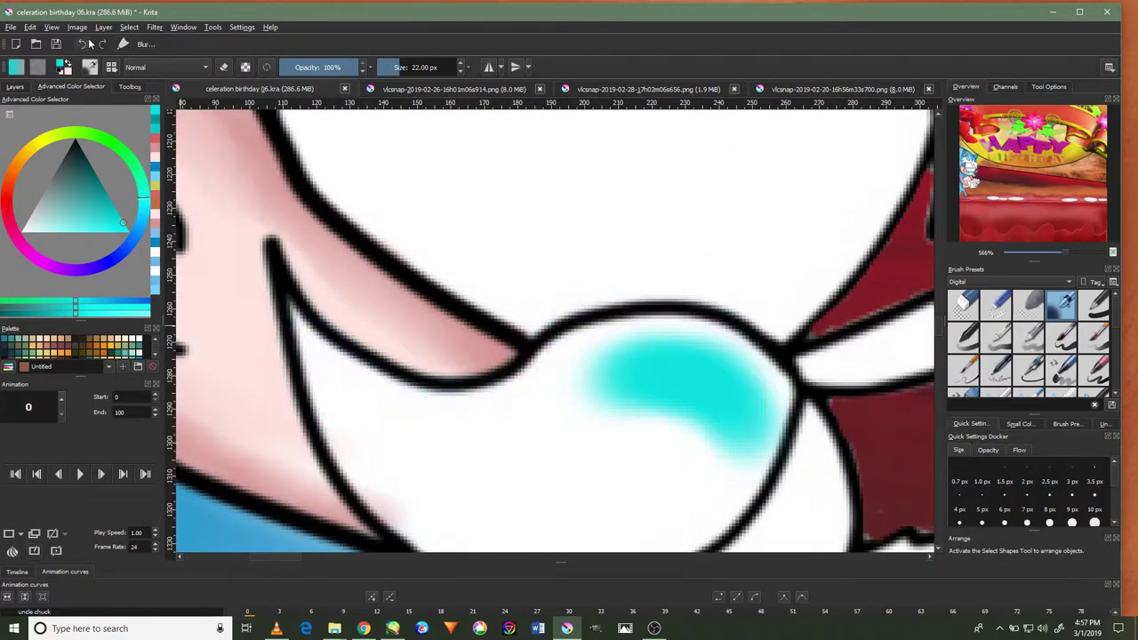
click(83, 44)
On Layer 45, paint a teal band along the moustache outline and down its right edge
click(15, 86)
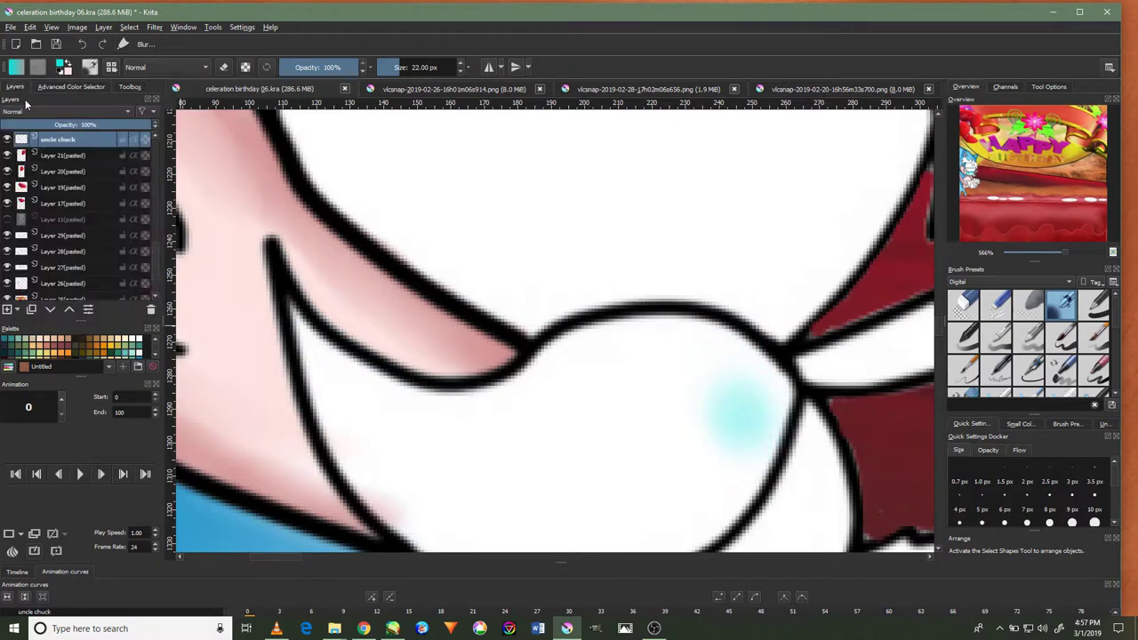
scroll(54, 178, up, 1)
click(53, 171)
mouse_move(809, 480)
mouse_down()
mouse_move(726, 363)
mouse_move(795, 483)
mouse_move(587, 338)
mouse_move(356, 391)
mouse_move(747, 400)
mouse_up()
scroll(756, 445, down, 2)
scroll(757, 444, up, 2)
drag(777, 521, 791, 511)
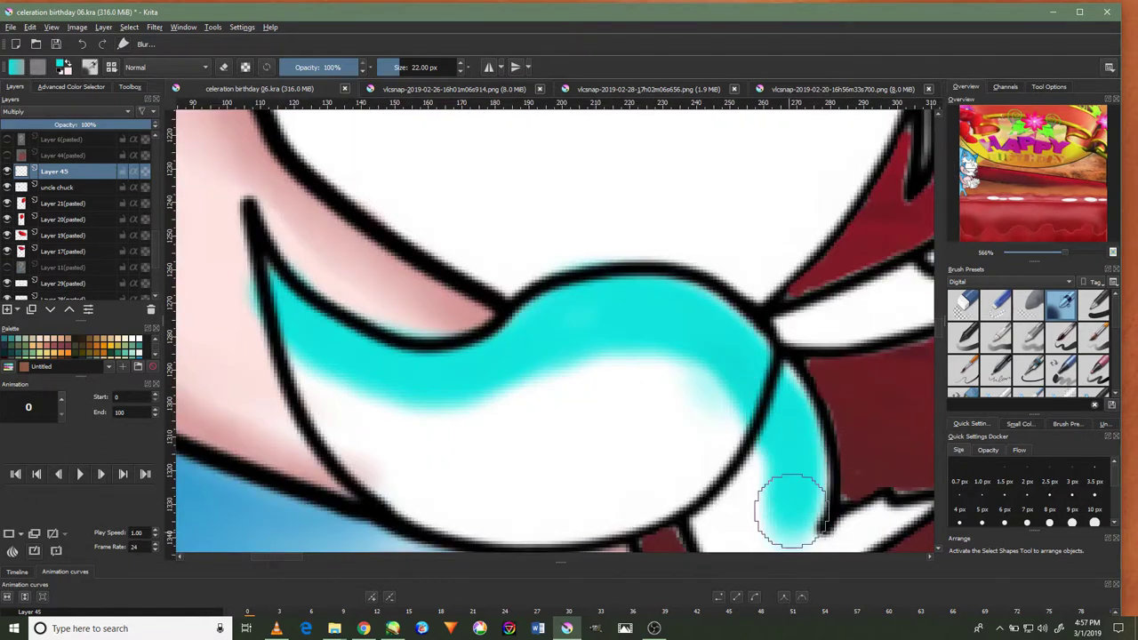
With a smaller brush, fill teal along the moustache's upper edge, lower band and tip
scroll(791, 512, down, 3)
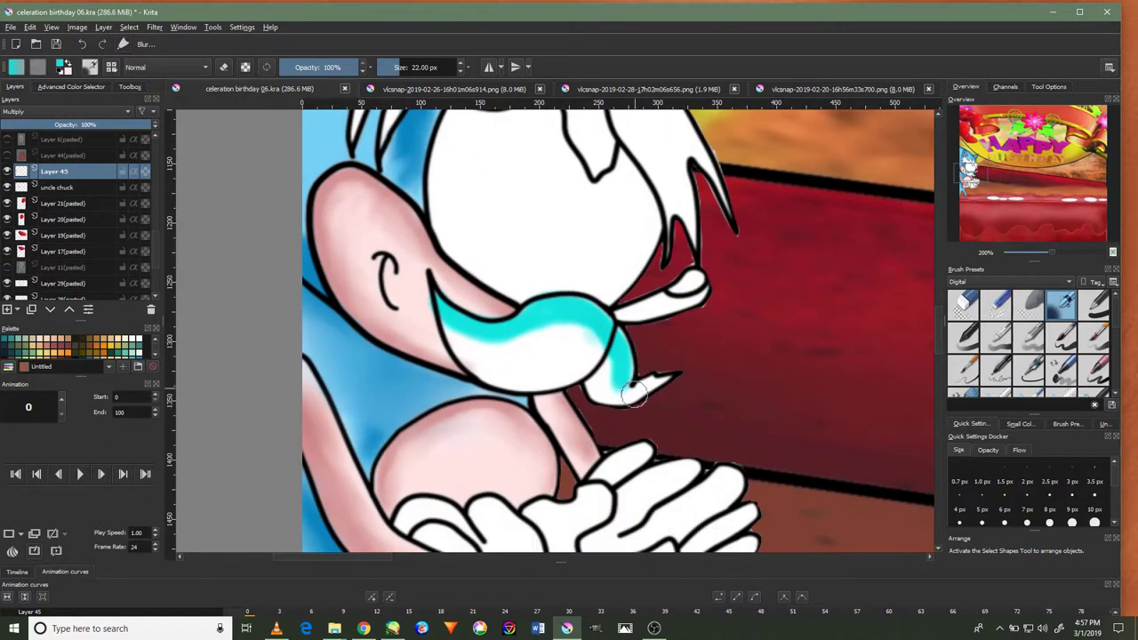
scroll(645, 371, up, 6)
key(bracketleft)
key(bracketleft)
key(bracketleft)
mouse_move(645, 370)
mouse_down()
mouse_move(623, 330)
mouse_move(655, 385)
mouse_move(307, 411)
mouse_move(293, 432)
mouse_up()
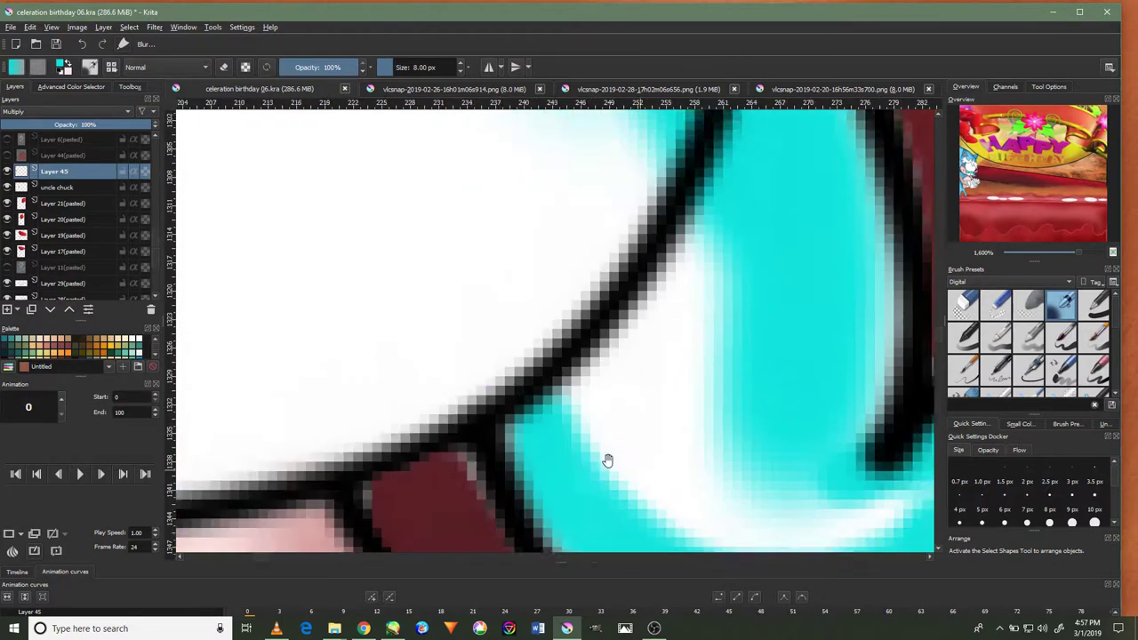
drag(765, 267, 780, 274)
drag(765, 373, 382, 409)
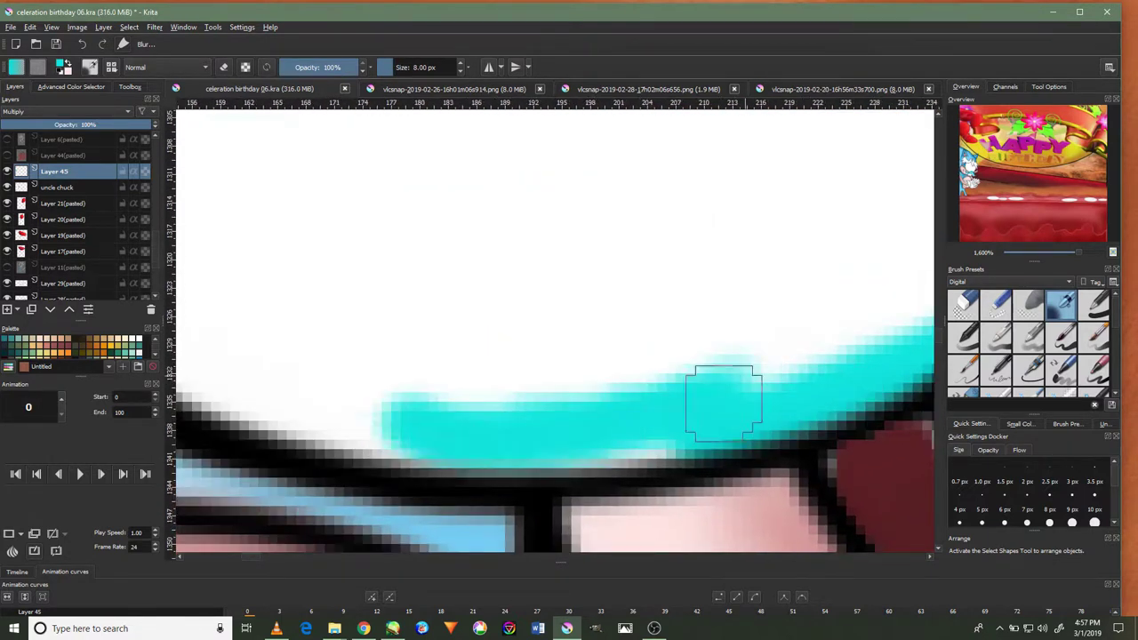
drag(724, 394, 478, 412)
drag(750, 487, 498, 382)
mouse_move(630, 483)
mouse_down()
mouse_move(652, 516)
mouse_move(439, 412)
mouse_move(322, 249)
mouse_move(508, 471)
mouse_move(364, 186)
mouse_up()
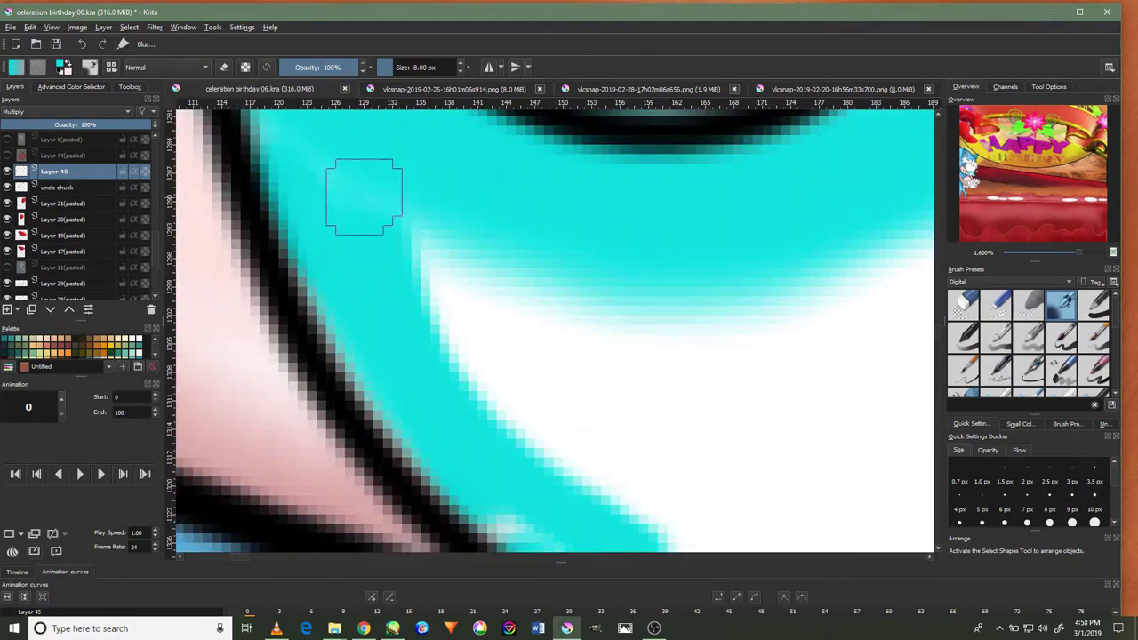
Switch to a smaller blending brush preset and blend the white highlight softly into the teal
click(1014, 281)
click(956, 298)
scroll(979, 283, up, 1)
scroll(839, 312, down, 5)
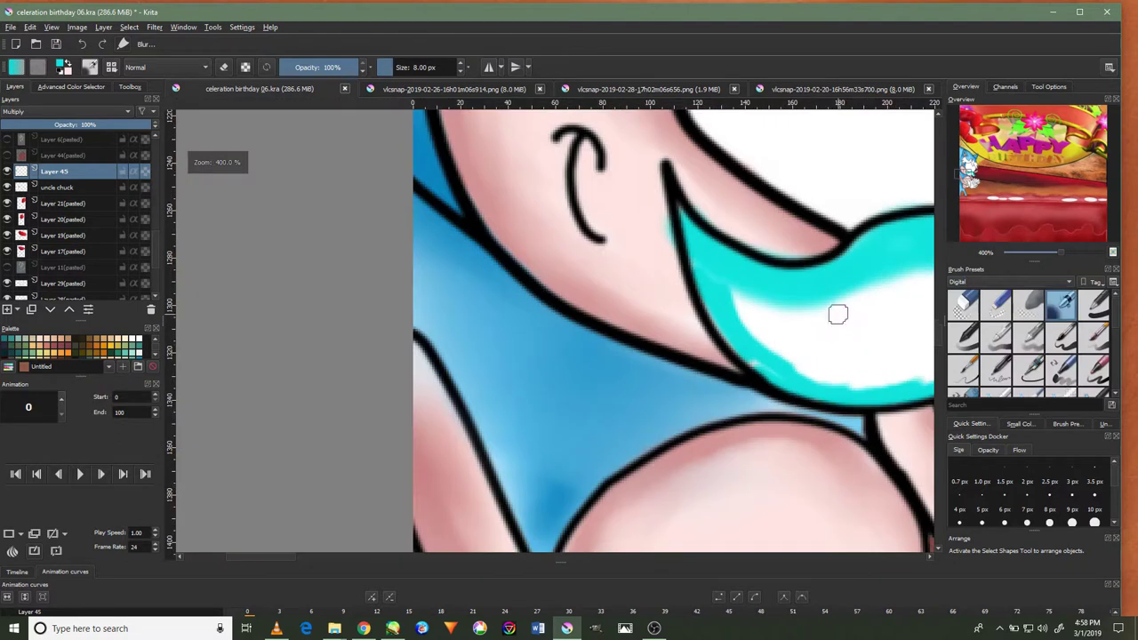
scroll(720, 318, up, 2)
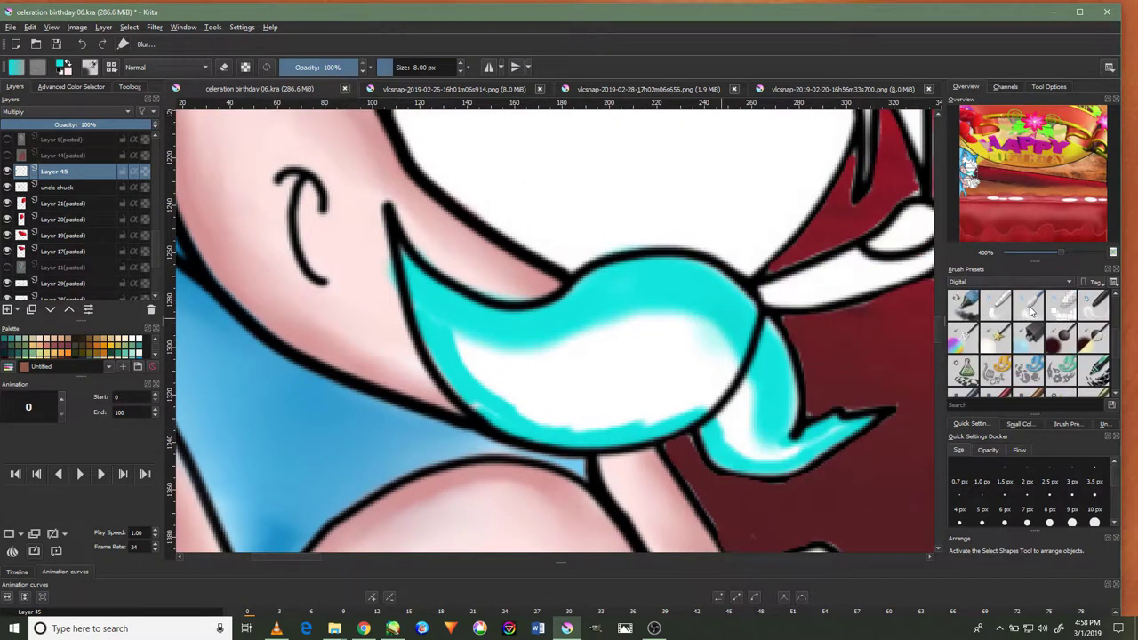
click(1029, 305)
key(bracketleft)
key(bracketleft)
key(bracketleft)
mouse_move(661, 361)
mouse_down()
mouse_move(561, 406)
mouse_move(483, 374)
mouse_move(724, 376)
mouse_move(633, 406)
mouse_move(797, 449)
mouse_up()
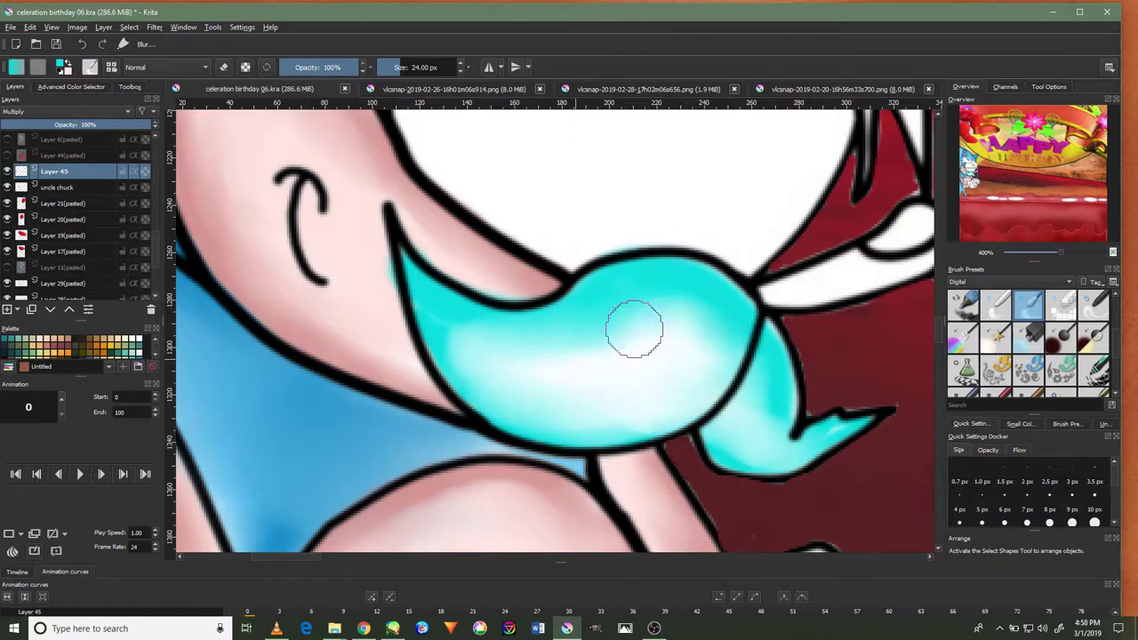
scroll(698, 347, down, 4)
scroll(1032, 330, down, 2)
click(1061, 305)
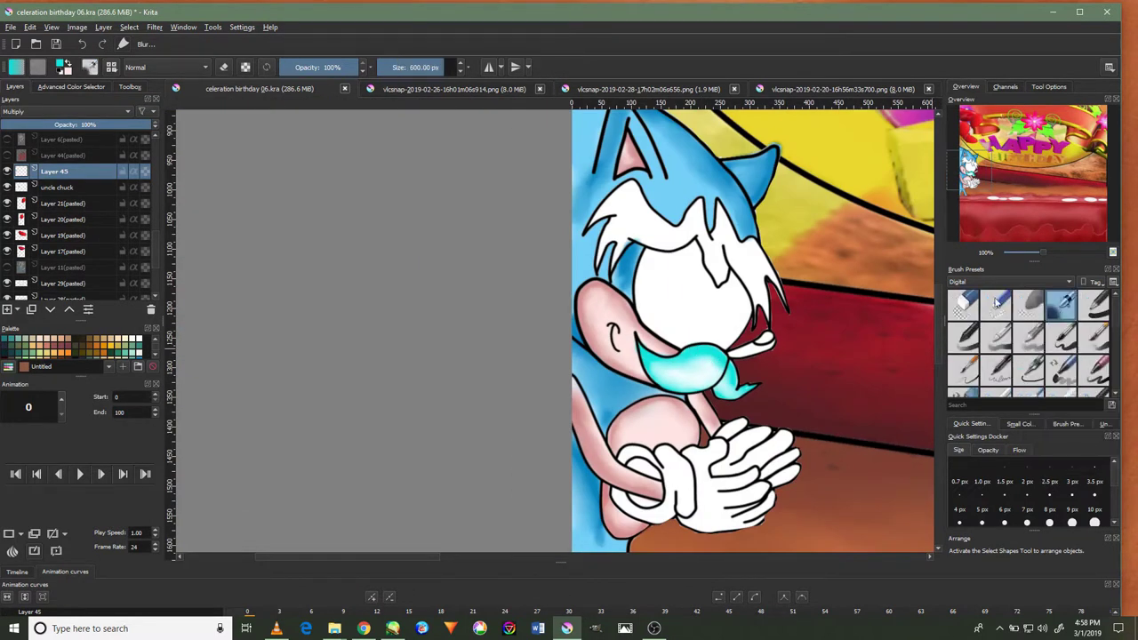
Switch to a smaller Freehand Brush and zoom in on the character's head
scroll(836, 321, down, 2)
click(71, 87)
click(130, 87)
scroll(760, 316, up, 1)
scroll(760, 316, up, 1)
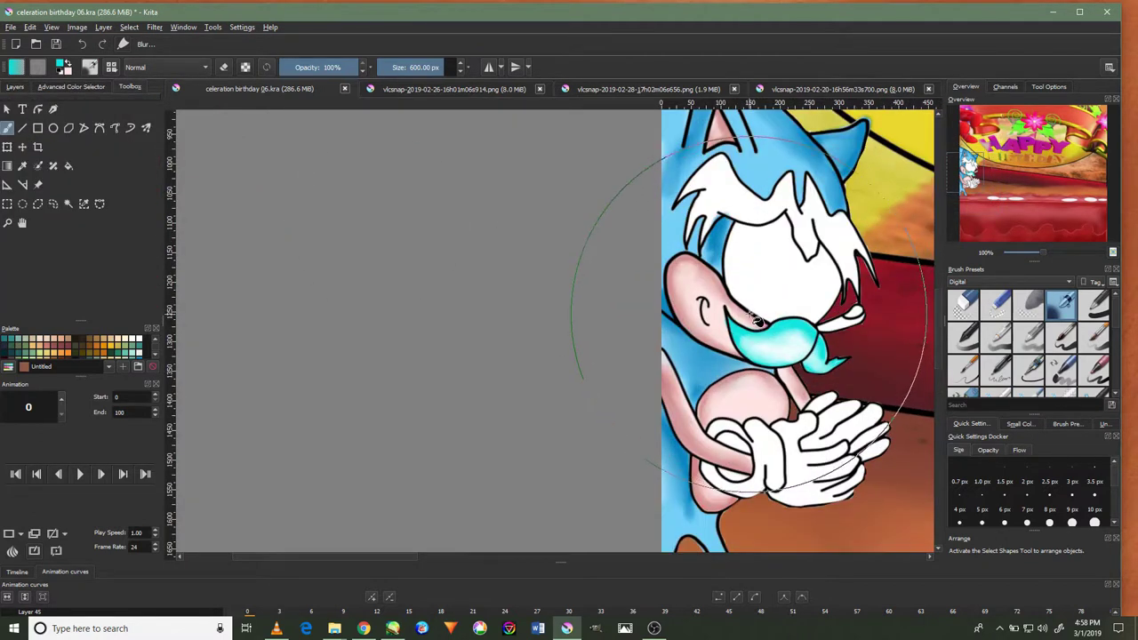
key(bracketleft)
key(bracketleft)
key(bracketleft)
drag(794, 325, 745, 369)
scroll(747, 360, up, 4)
Paint cyan shading over the white hair spikes on both sides of the head
drag(732, 445, 743, 369)
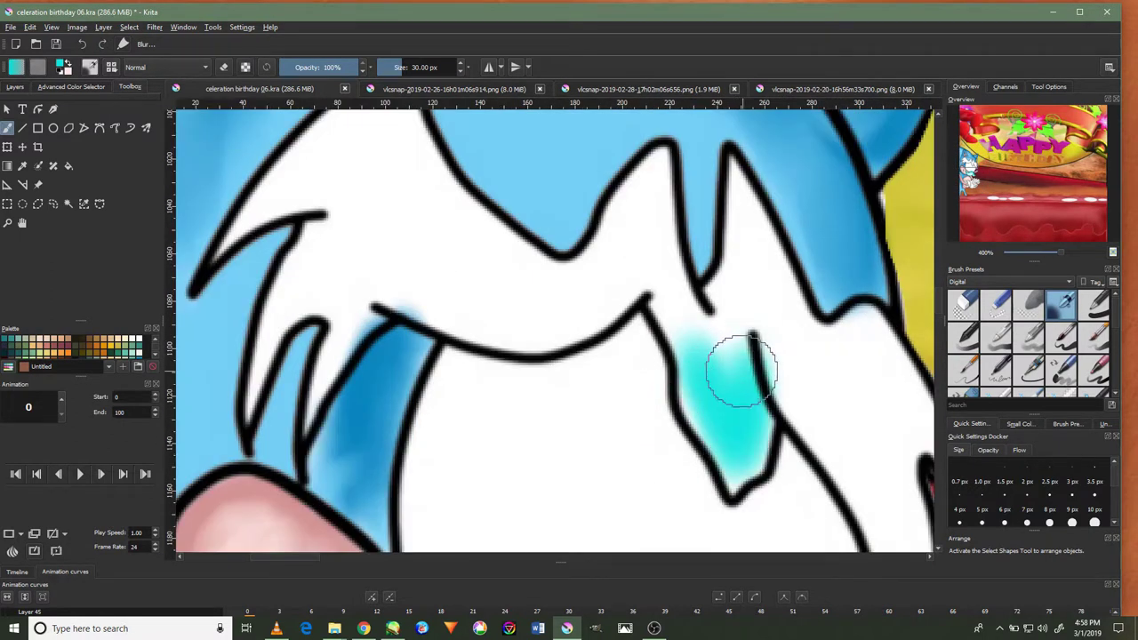
mouse_move(324, 395)
mouse_down()
mouse_move(330, 254)
mouse_move(293, 204)
mouse_move(412, 223)
mouse_up()
mouse_move(361, 156)
mouse_down()
mouse_move(368, 245)
mouse_move(373, 204)
mouse_move(317, 305)
mouse_move(503, 432)
mouse_move(614, 436)
mouse_move(648, 394)
mouse_move(654, 276)
mouse_up()
drag(689, 275, 729, 436)
mouse_move(792, 501)
mouse_down()
mouse_move(724, 300)
mouse_move(754, 432)
mouse_move(743, 415)
mouse_up()
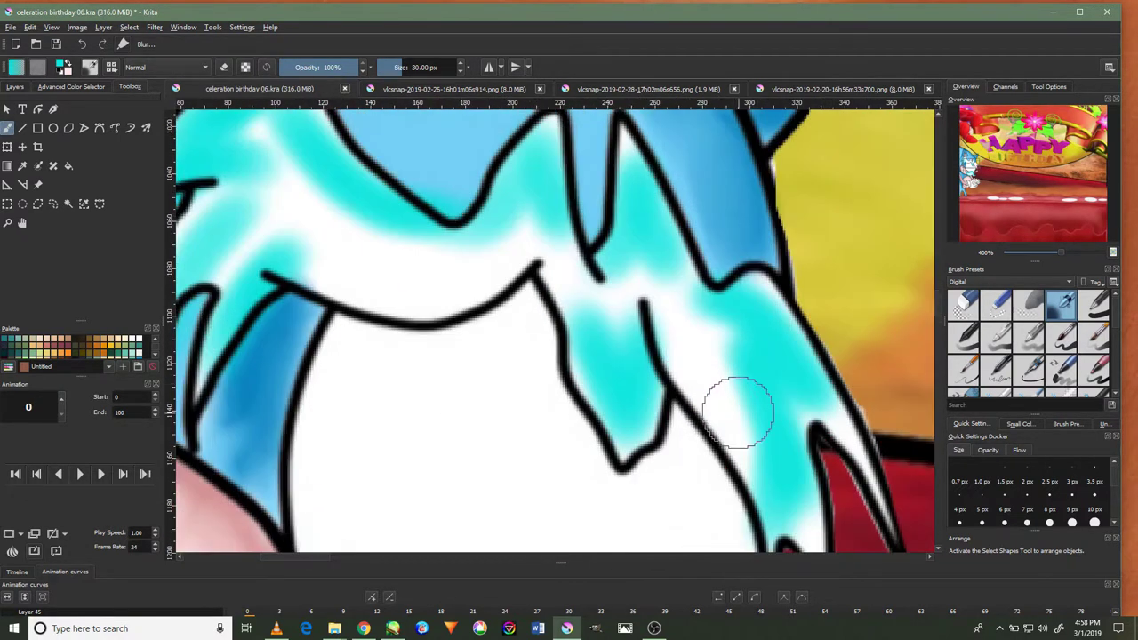
drag(329, 272, 503, 280)
Blend the white hair highlights into the cyan with a smaller blending preset
scroll(1001, 333, up, 3)
click(1029, 305)
key(bracketleft)
key(bracketleft)
key(bracketleft)
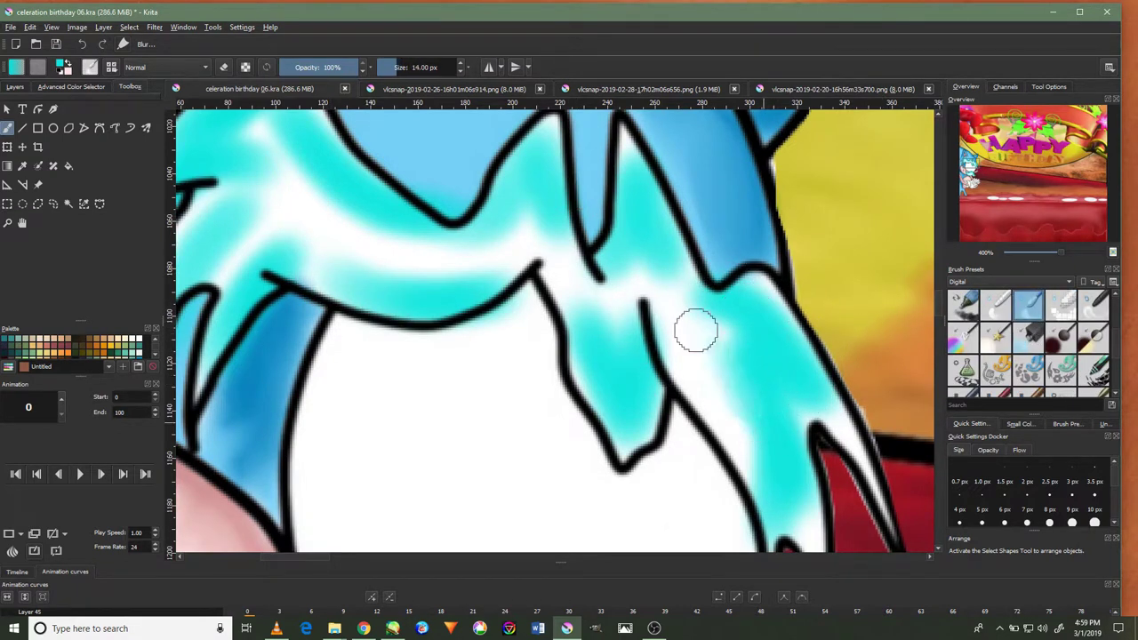
drag(691, 350, 818, 419)
mouse_move(266, 148)
mouse_down()
mouse_move(246, 190)
mouse_move(492, 258)
mouse_move(321, 265)
mouse_up()
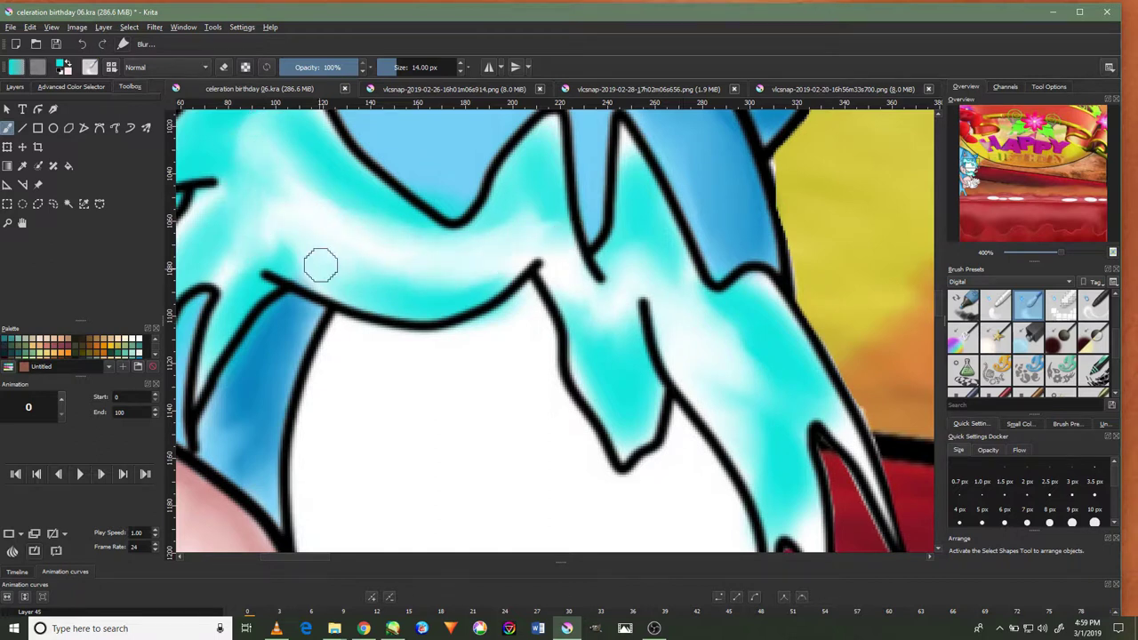
scroll(321, 265, down, 4)
drag(540, 358, 537, 264)
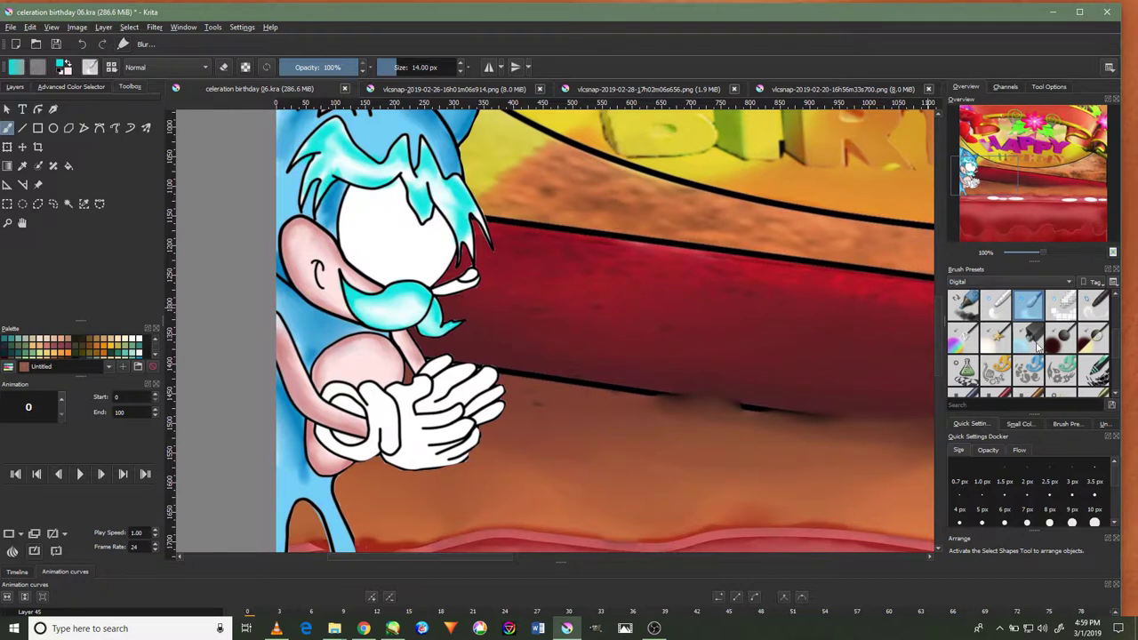
Paint cyan shading on both white gloves with a digital brush preset
scroll(1032, 342, down, 1)
click(1061, 305)
scroll(462, 406, down, 2)
scroll(462, 405, up, 3)
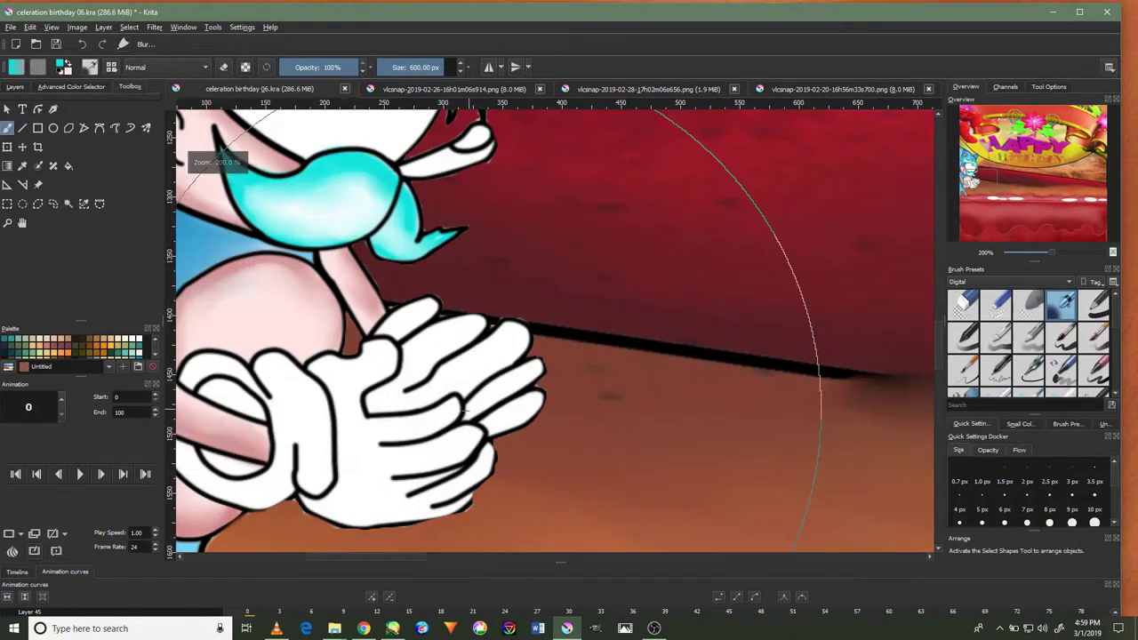
mouse_move(386, 354)
mouse_down()
mouse_move(353, 391)
mouse_move(445, 338)
mouse_move(516, 356)
mouse_move(436, 440)
mouse_move(354, 483)
mouse_move(303, 444)
mouse_move(285, 400)
mouse_up()
mouse_move(239, 478)
mouse_down()
mouse_move(489, 455)
mouse_move(445, 436)
mouse_move(458, 365)
mouse_move(534, 391)
mouse_move(527, 378)
mouse_up()
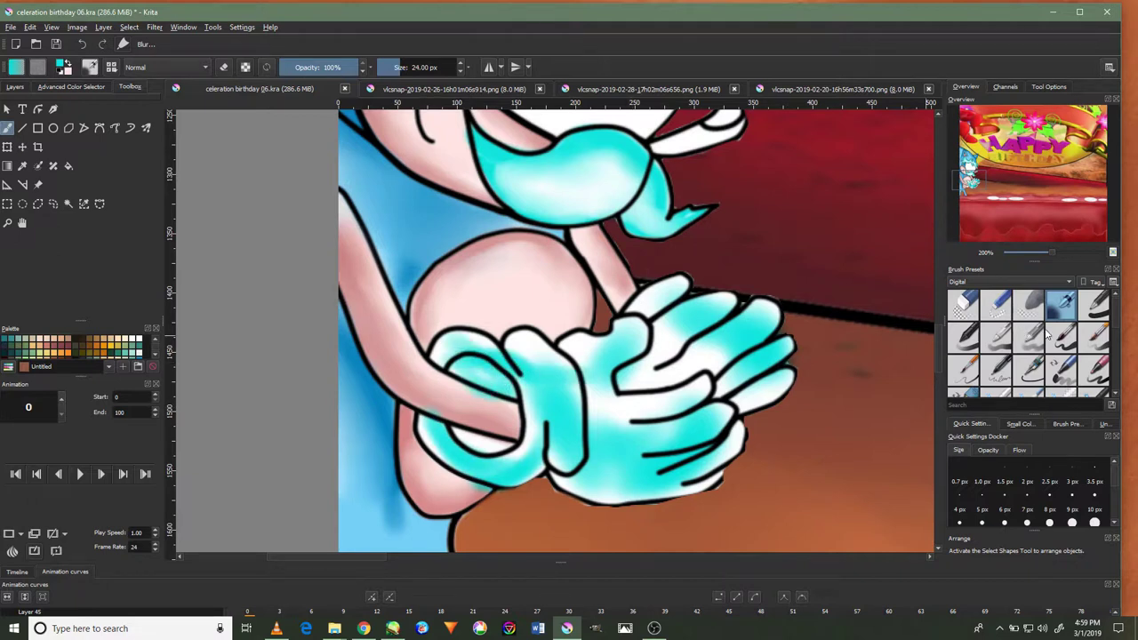
Smooth the cyan glove shading with a blending brush preset, then return to the previous brush
click(1031, 311)
scroll(640, 382, up, 1)
mouse_move(680, 341)
mouse_down()
mouse_move(520, 394)
mouse_move(520, 437)
mouse_up()
key(1)
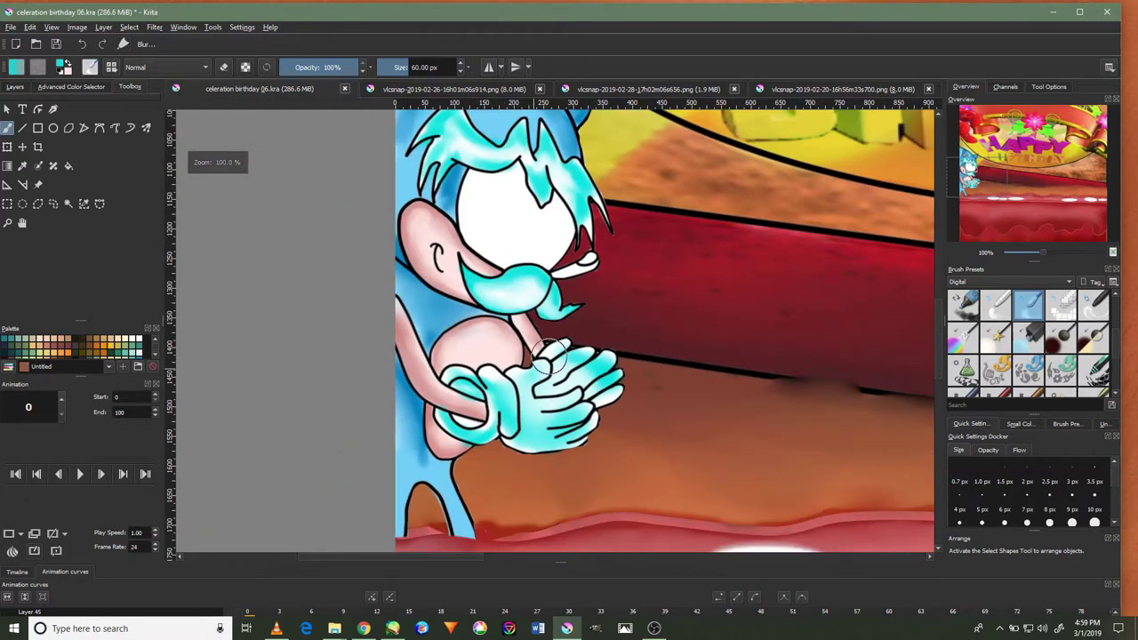
key(slash)
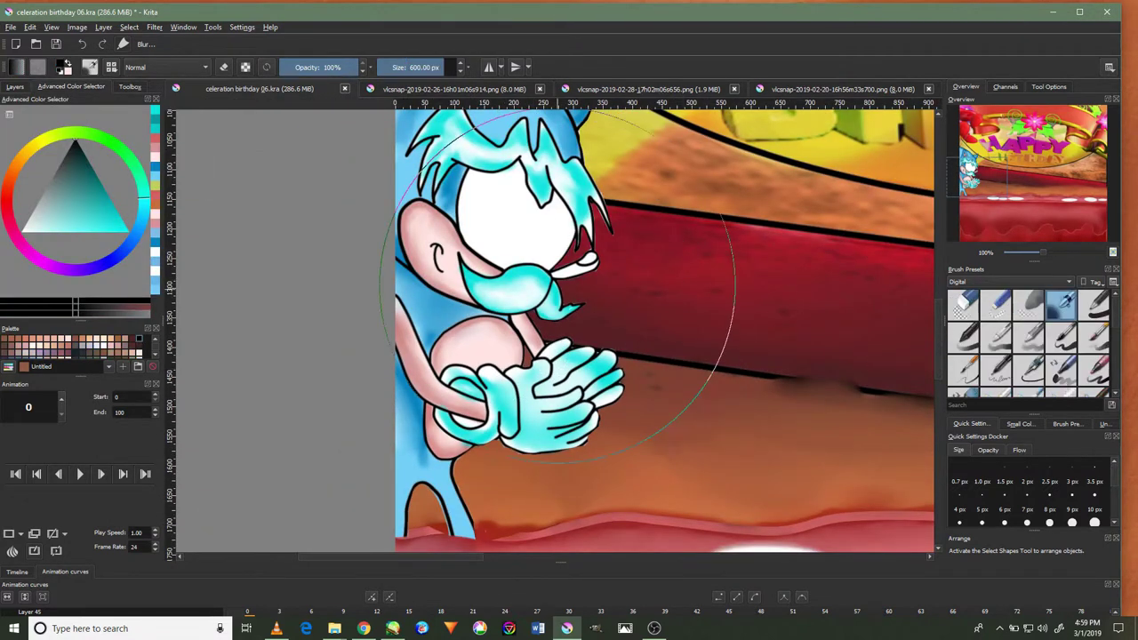
scroll(563, 294, up, 4)
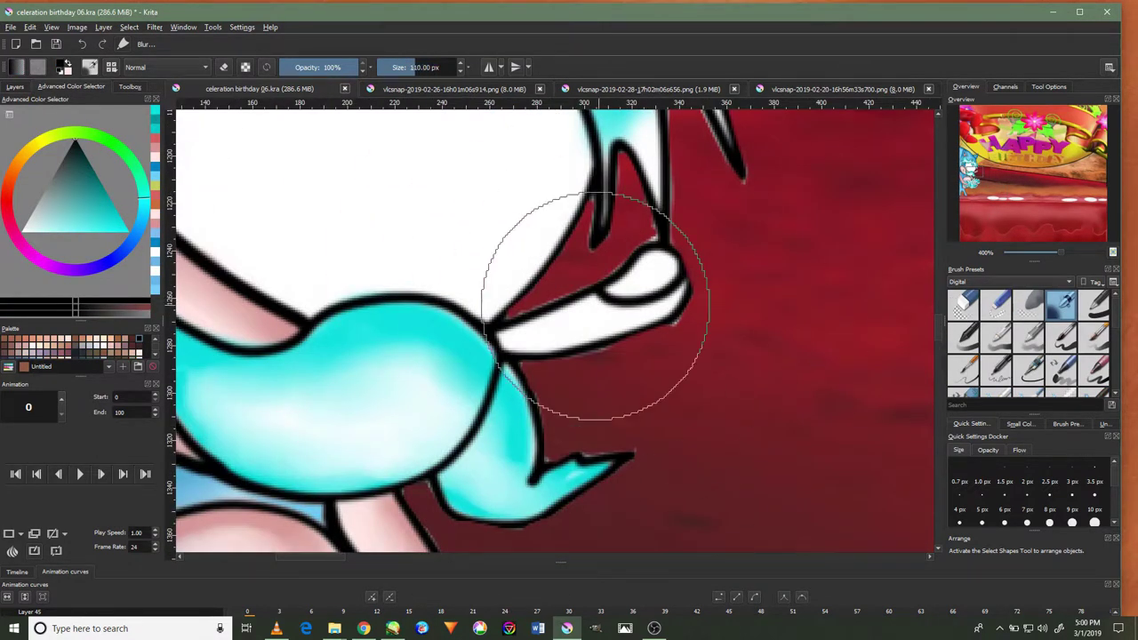
drag(614, 327, 503, 340)
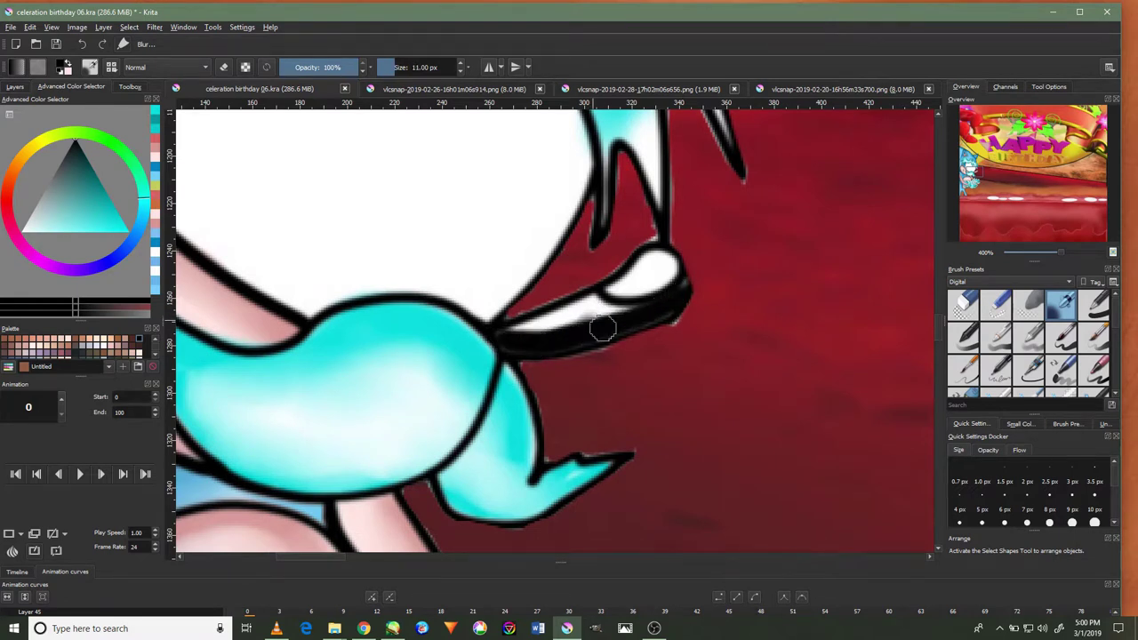
mouse_move(680, 245)
mouse_down()
mouse_move(515, 317)
mouse_move(686, 281)
mouse_move(517, 328)
mouse_move(587, 293)
mouse_up()
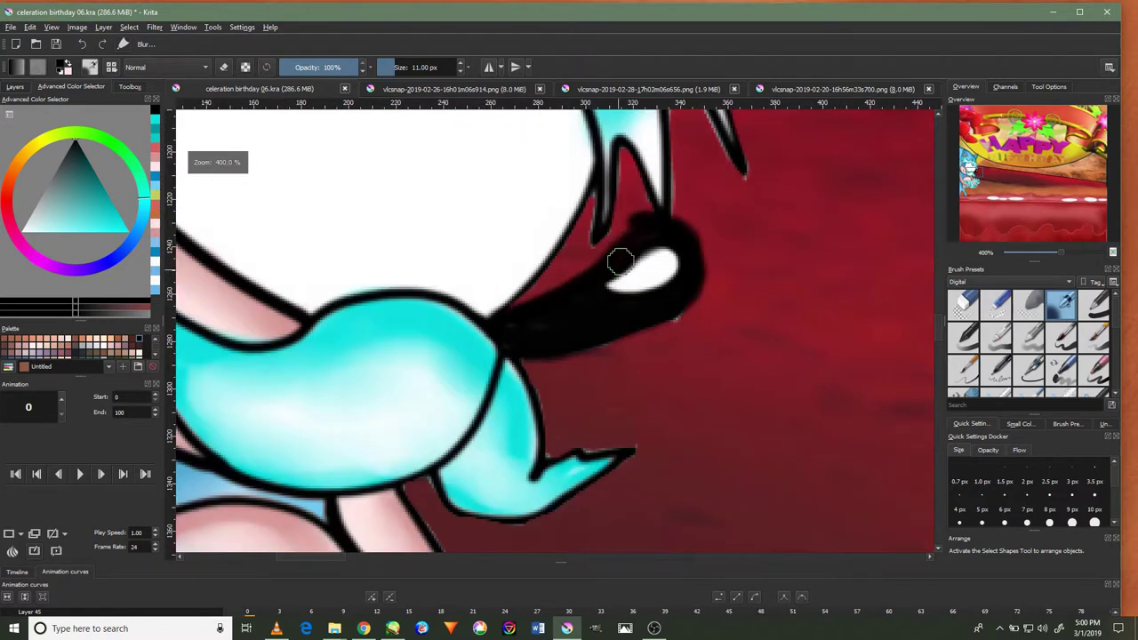
scroll(622, 272, down, 2)
scroll(601, 287, up, 1)
scroll(602, 287, up, 1)
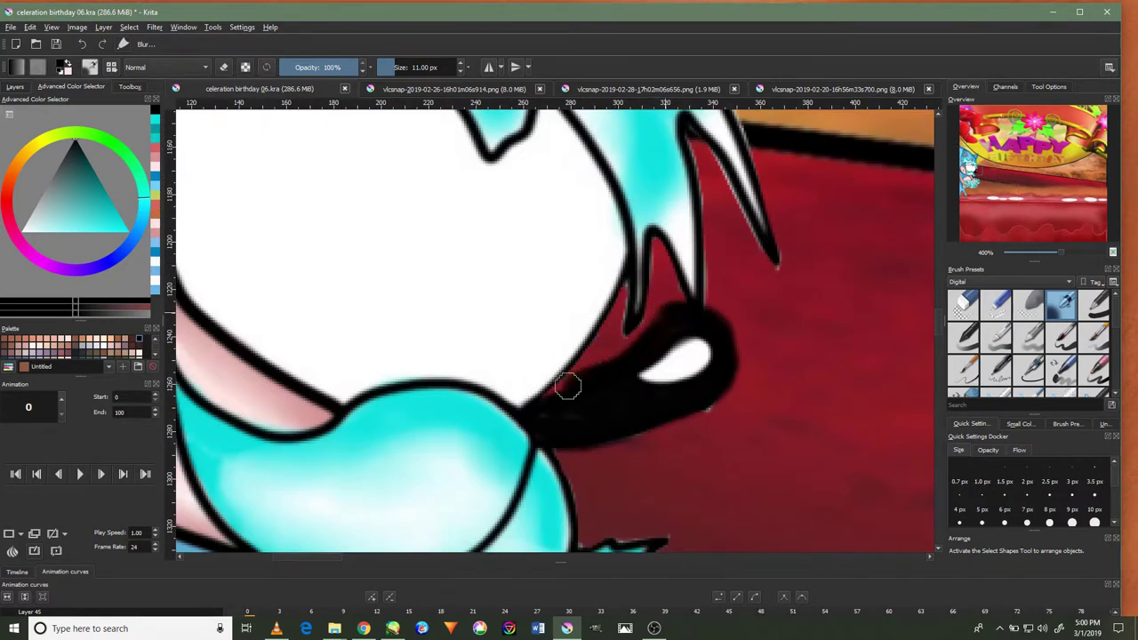
drag(568, 385, 620, 348)
drag(732, 364, 609, 444)
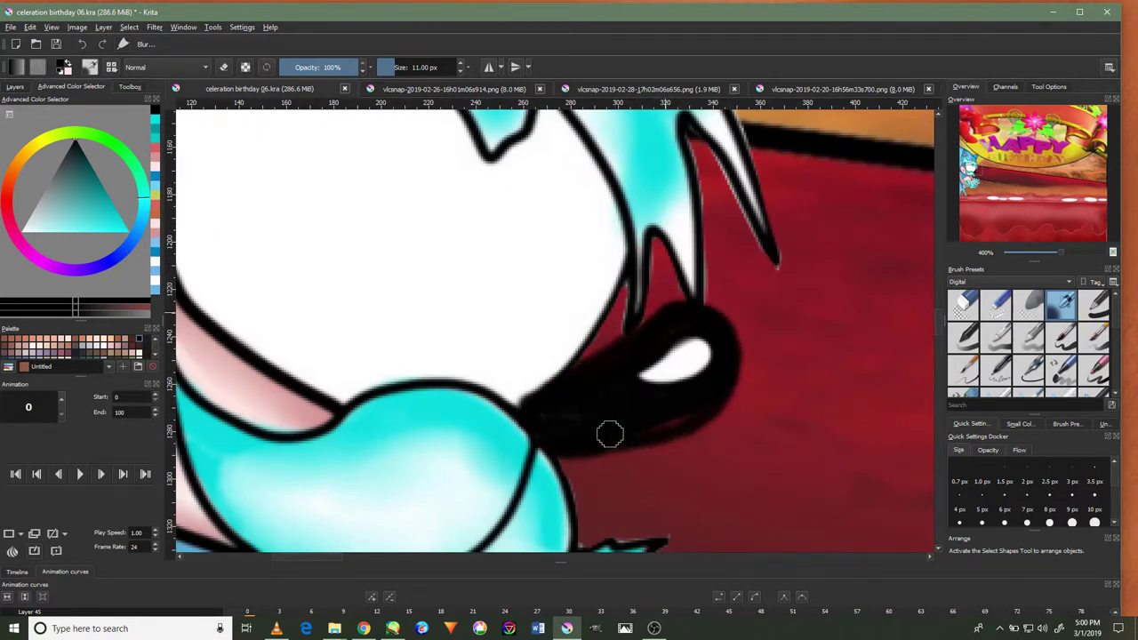
key(1)
scroll(633, 240, up, 3)
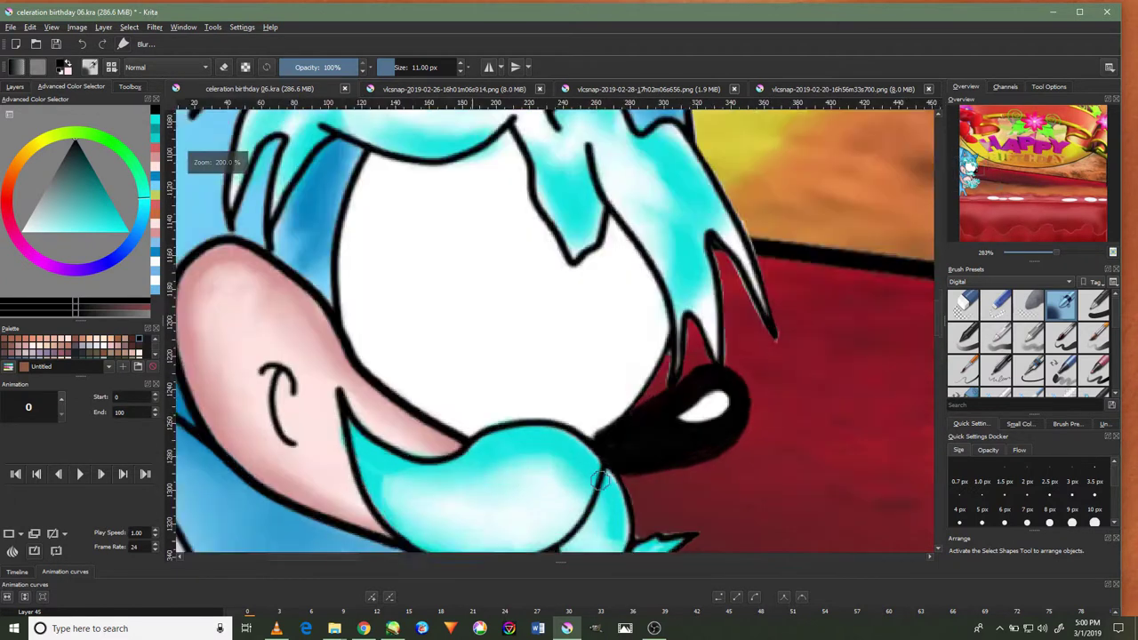
scroll(581, 419, up, 2)
scroll(608, 285, down, 4)
scroll(609, 285, down, 3)
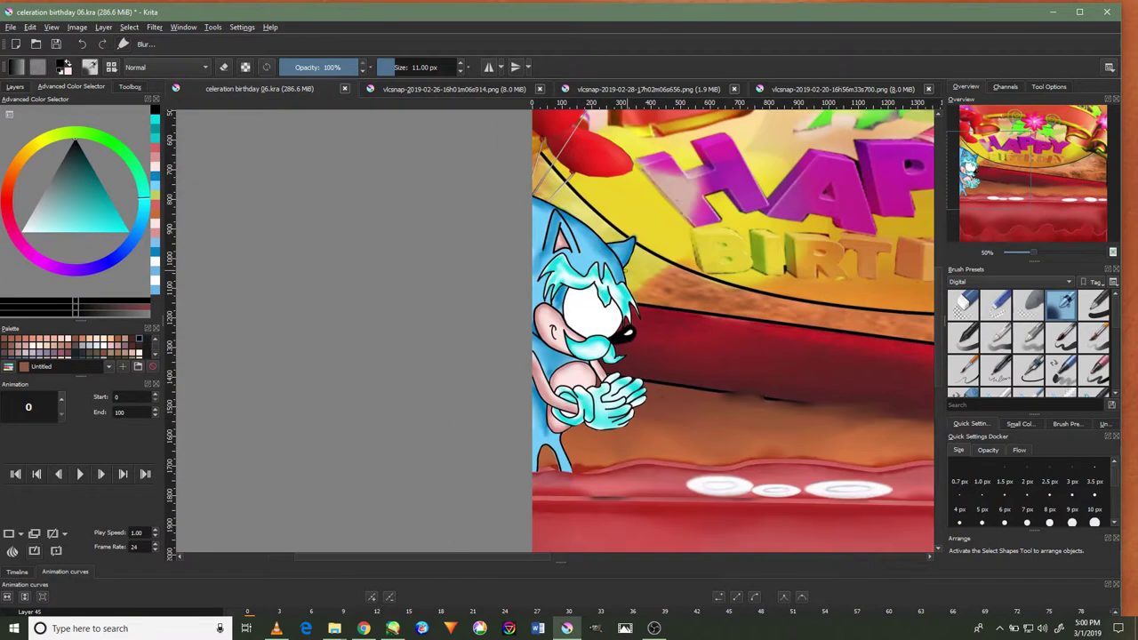
Move the blue eye onto the character's blank face
click(15, 87)
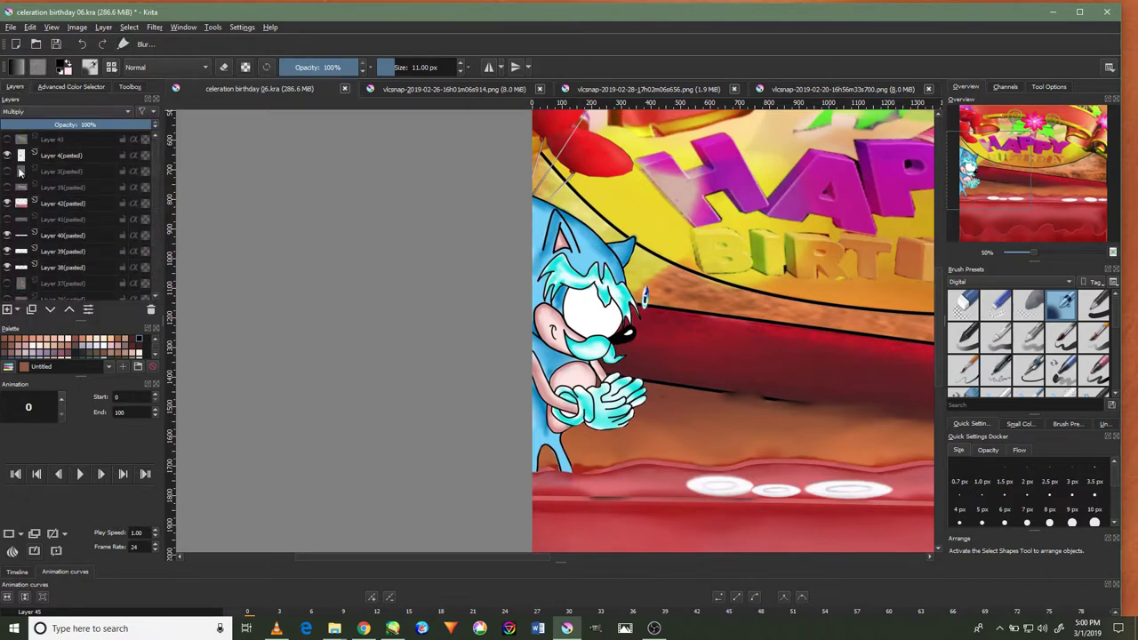
click(130, 86)
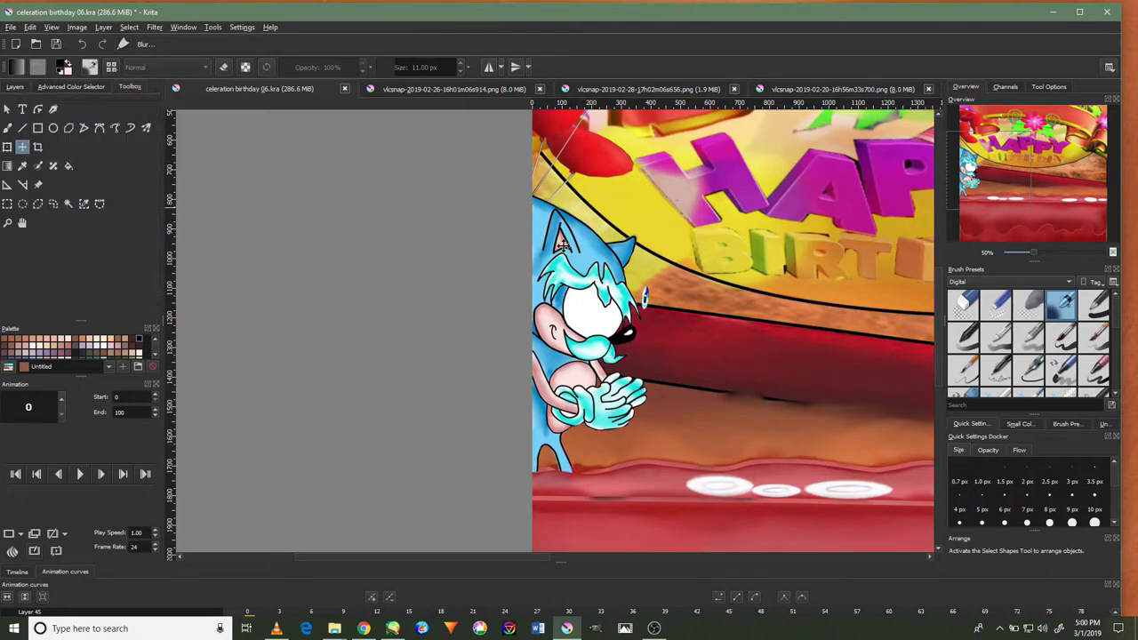
scroll(658, 361, up, 3)
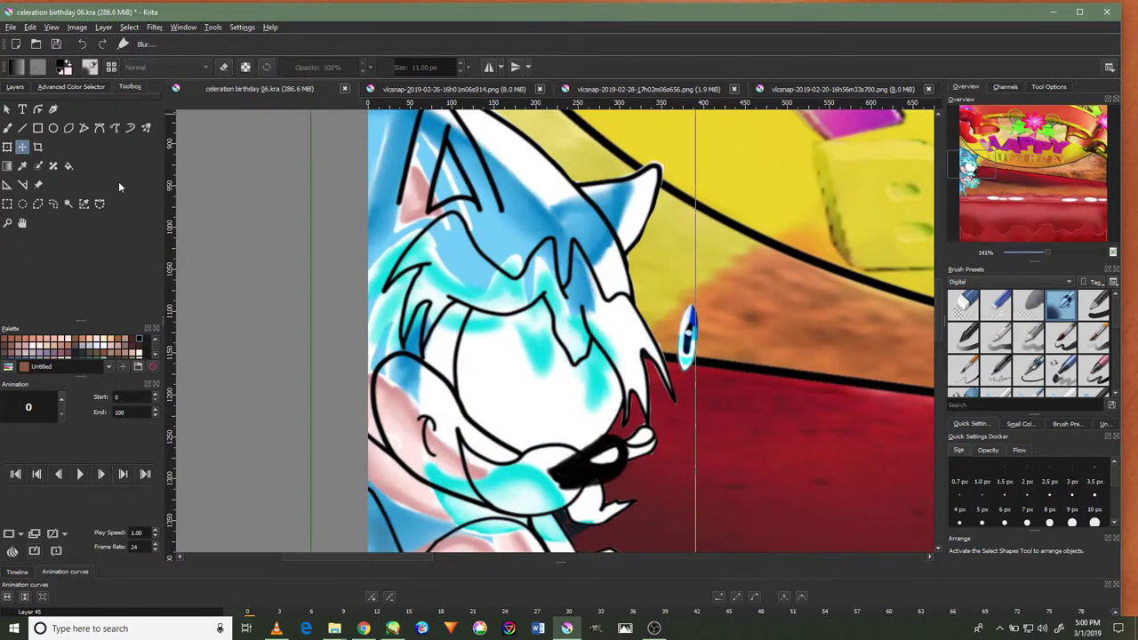
click(71, 86)
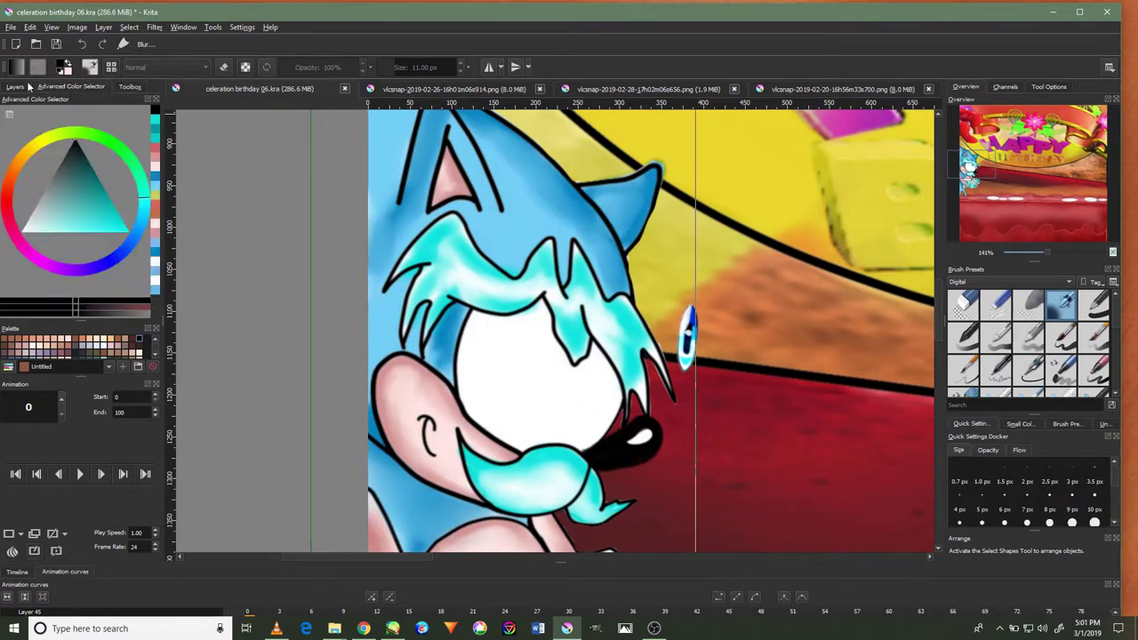
click(15, 86)
drag(694, 356, 607, 396)
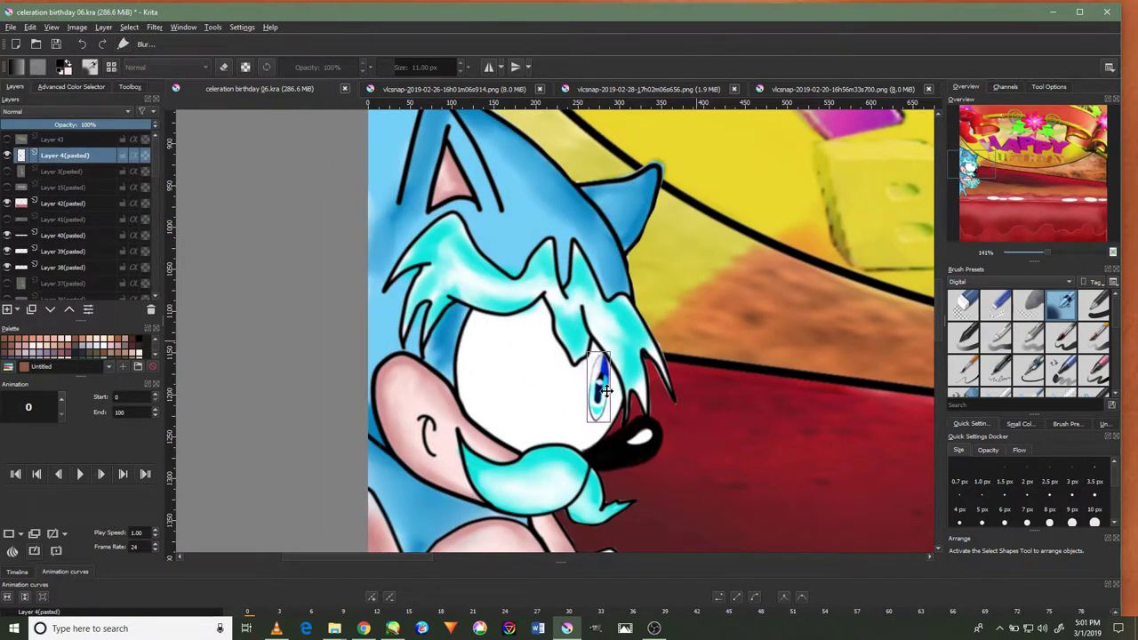
key(1)
Enlarge the eye downward with the Transform tool and adjust its position
click(129, 87)
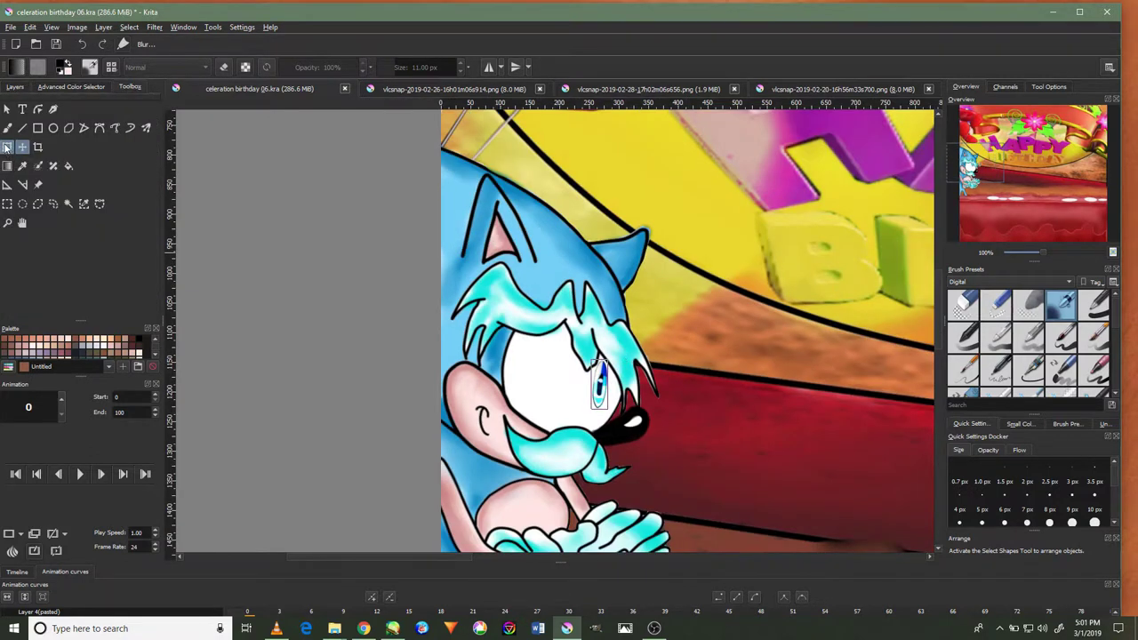
scroll(544, 325, down, 3)
scroll(544, 325, up, 5)
drag(535, 394, 524, 436)
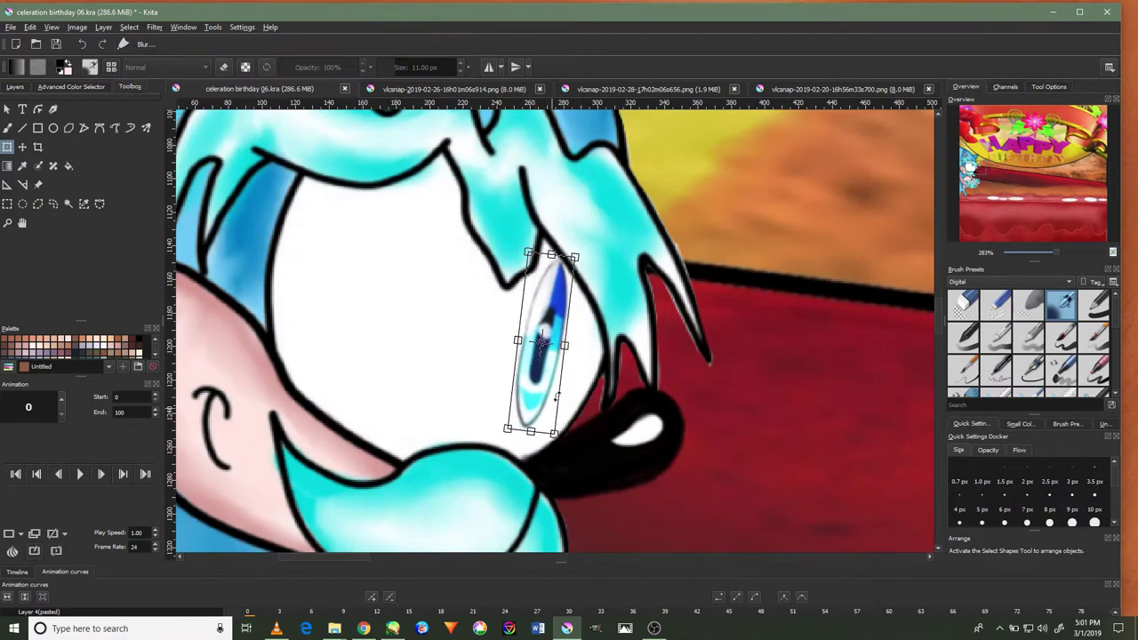
drag(544, 307, 536, 391)
drag(532, 442, 535, 436)
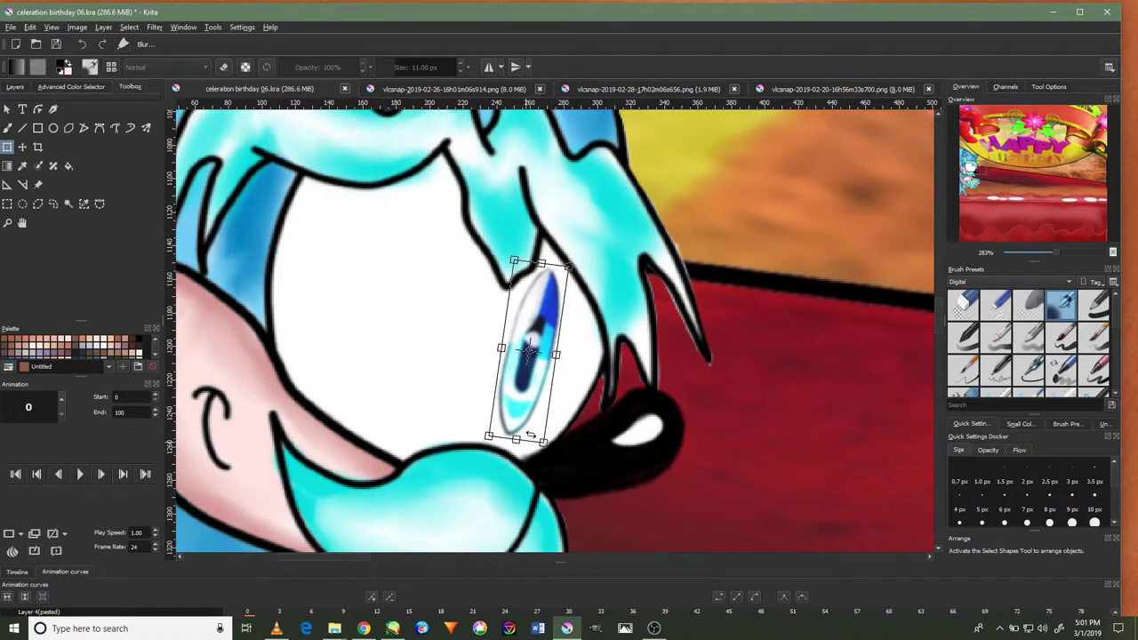
scroll(544, 433, down, 5)
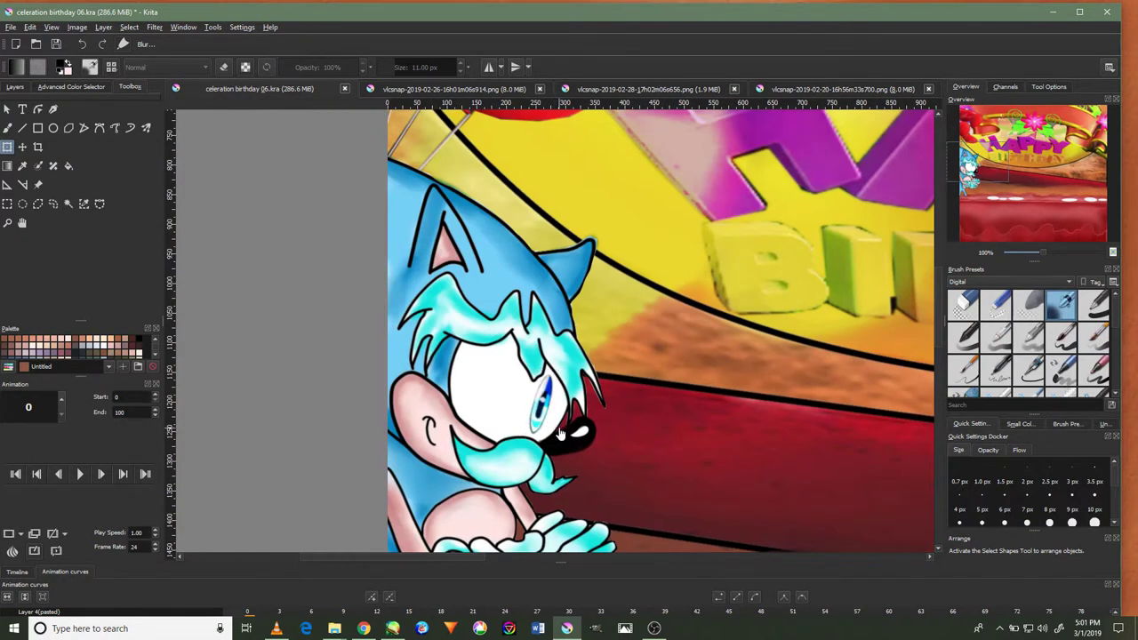
Start a transform on a rectangular selection, then cancel it
click(25, 86)
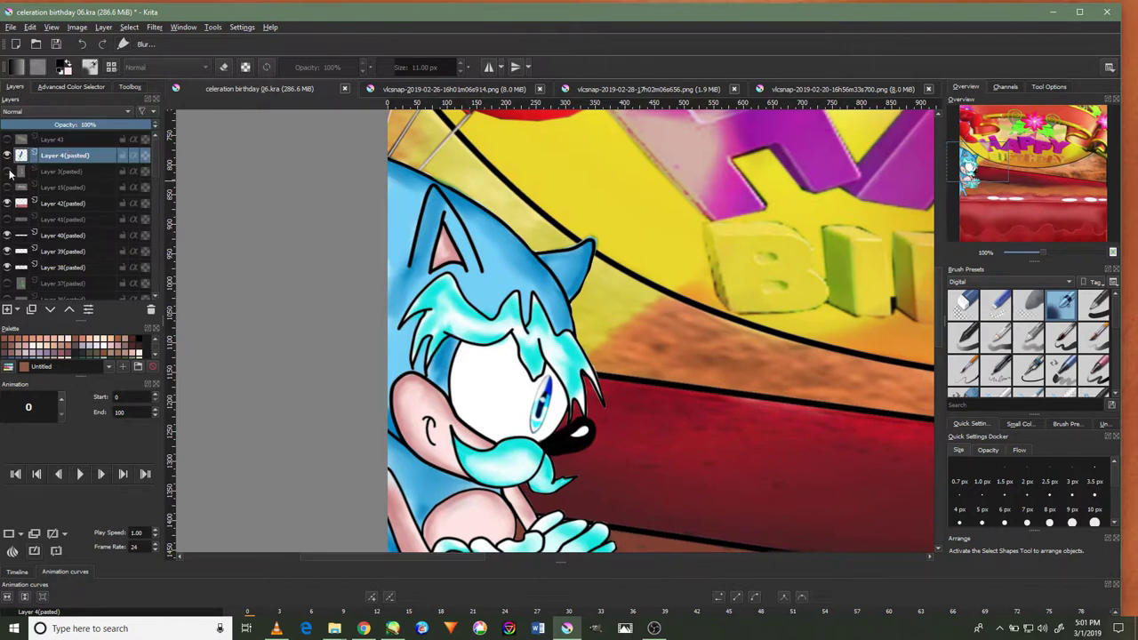
click(129, 87)
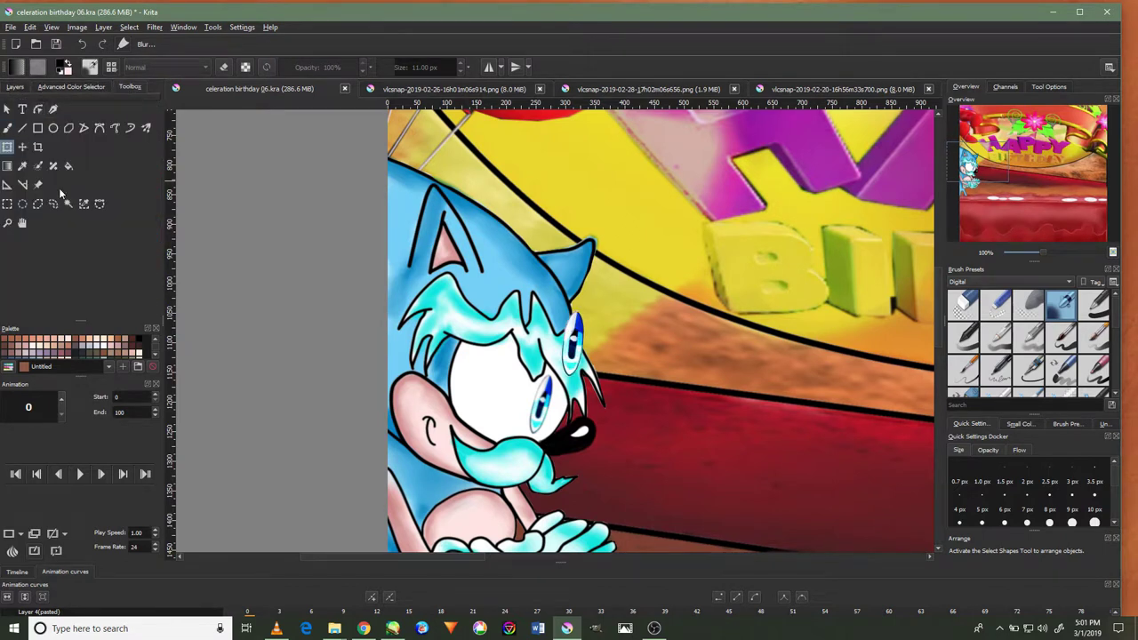
click(8, 203)
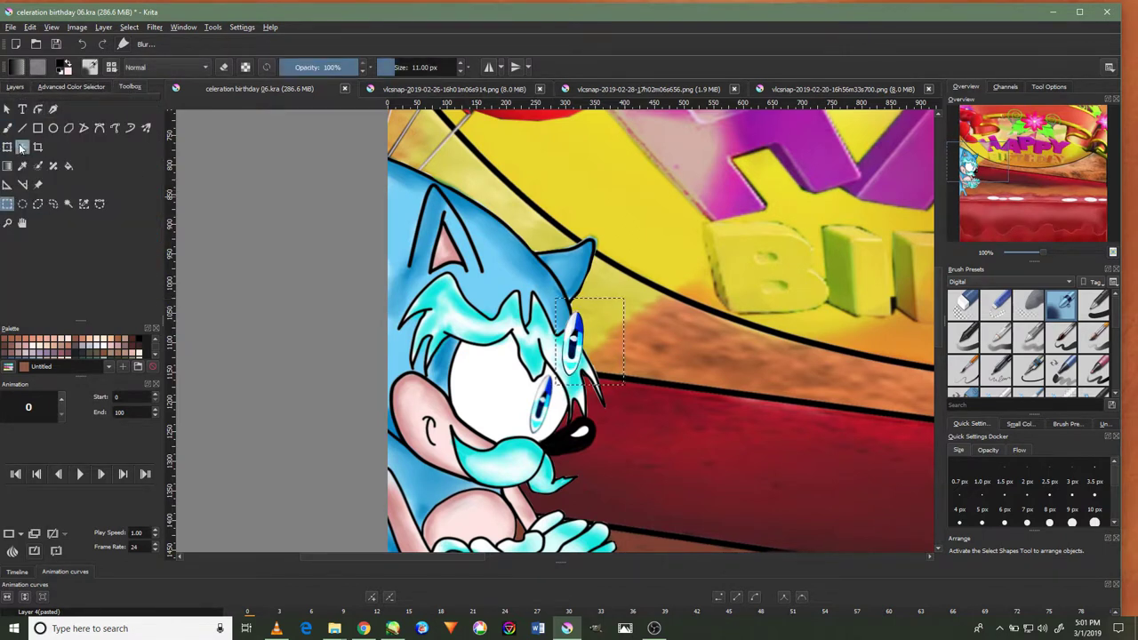
key(ctrl+t)
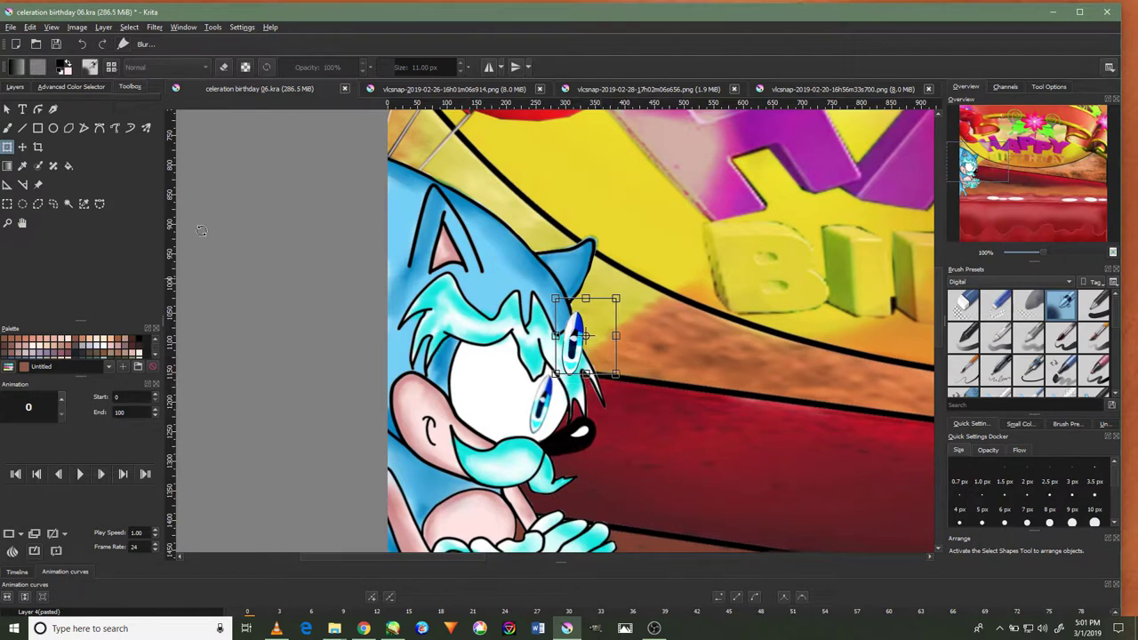
click(82, 44)
Make Layer 3(pasted) active and move the second eye down beside the first
click(72, 86)
click(15, 86)
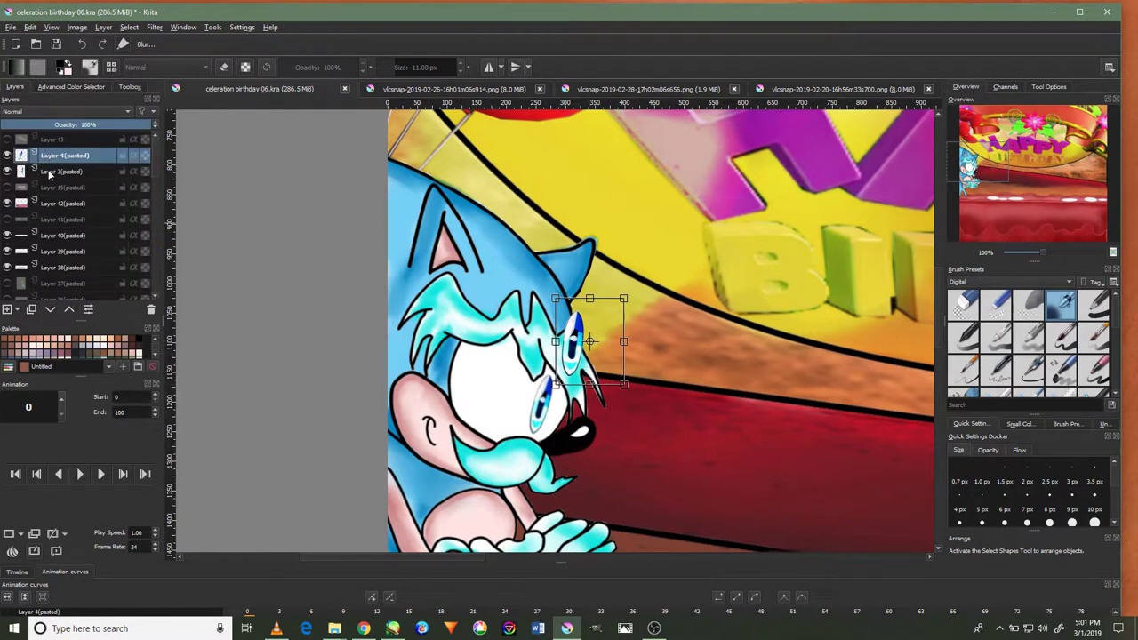
click(64, 171)
click(130, 86)
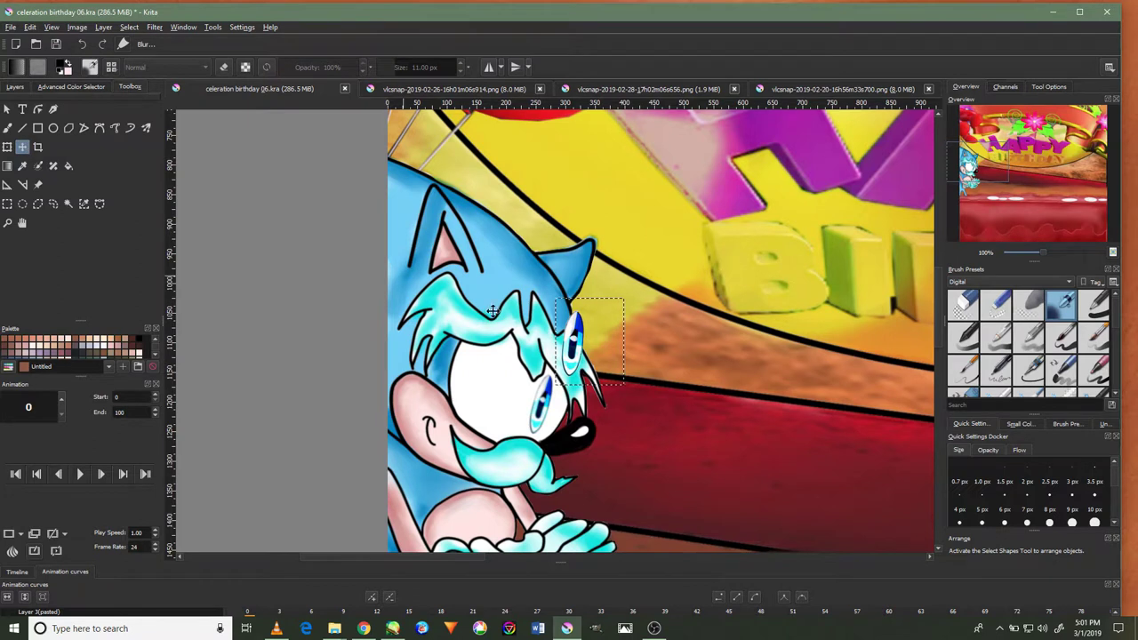
drag(491, 311, 494, 364)
click(15, 86)
click(130, 86)
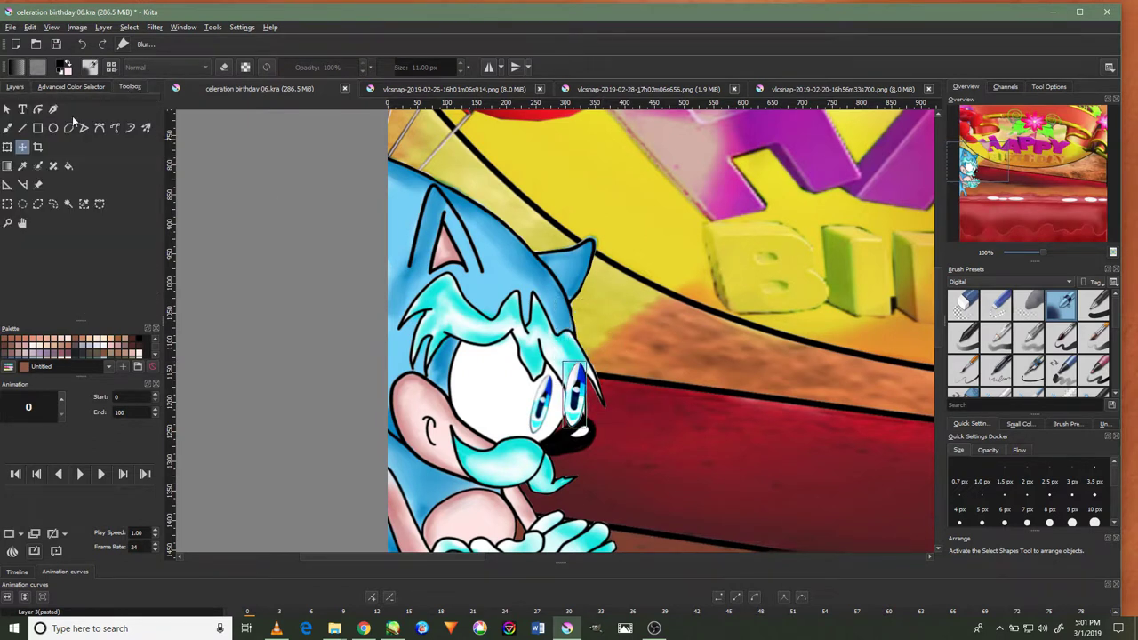
Shrink, rotate and reshape the second eye, move it next to the first, and apply
key(ctrl+t)
mouse_move(626, 431)
mouse_down()
mouse_move(584, 425)
mouse_move(521, 388)
mouse_up()
scroll(559, 415, up, 4)
mouse_move(455, 353)
mouse_down()
mouse_move(423, 339)
mouse_move(426, 329)
mouse_up()
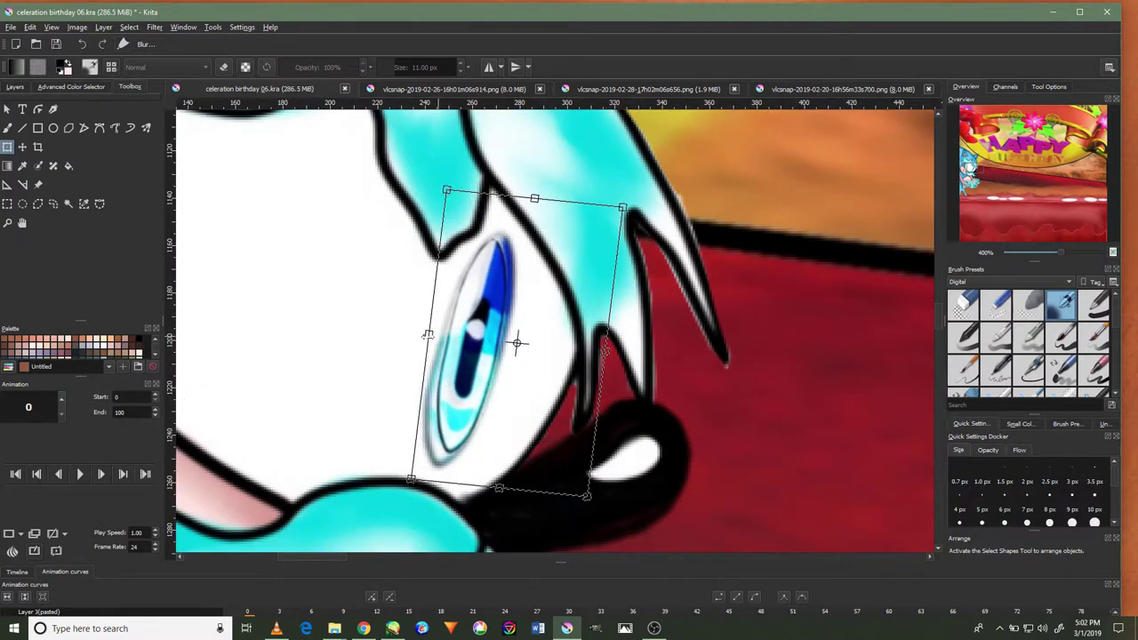
drag(574, 503, 572, 509)
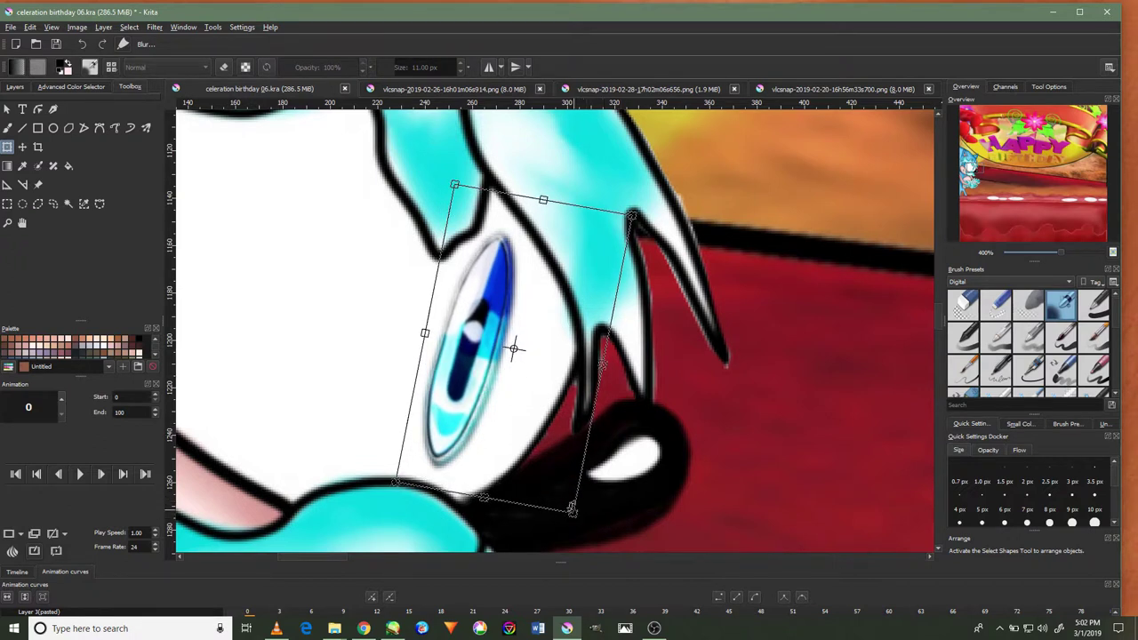
drag(601, 363, 615, 366)
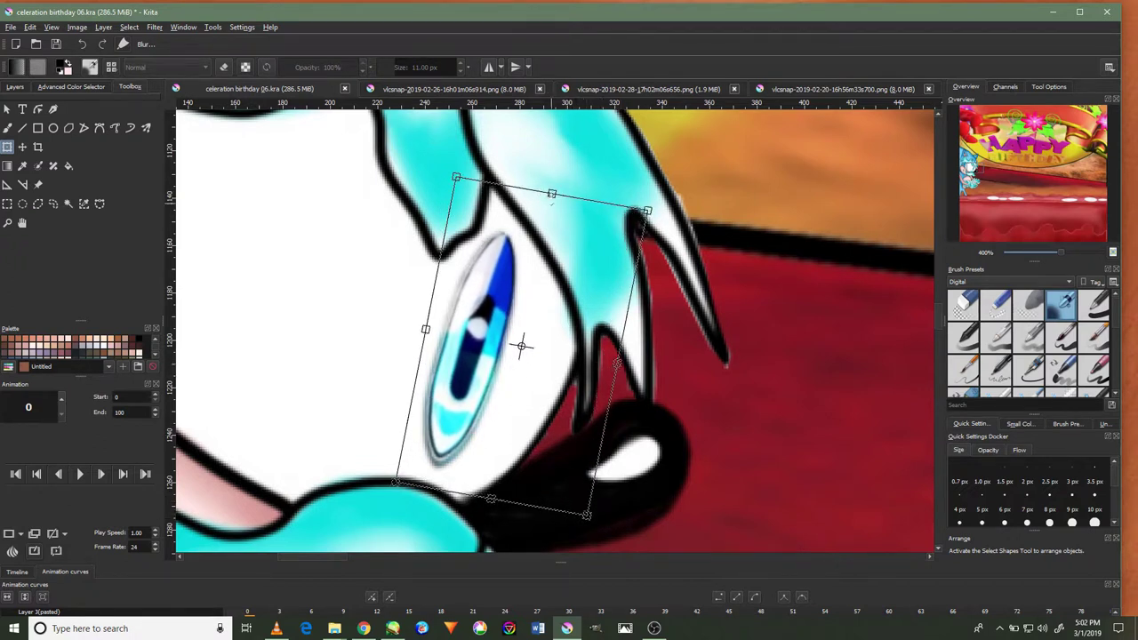
mouse_move(425, 333)
mouse_down()
mouse_move(416, 329)
mouse_move(427, 330)
mouse_up()
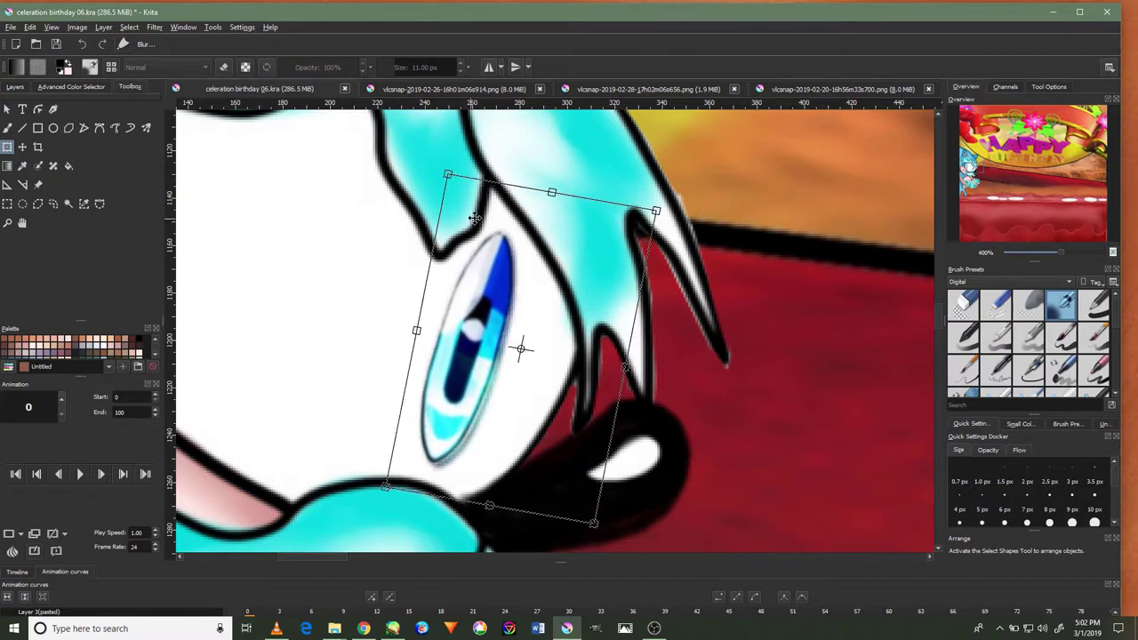
scroll(502, 324, down, 2)
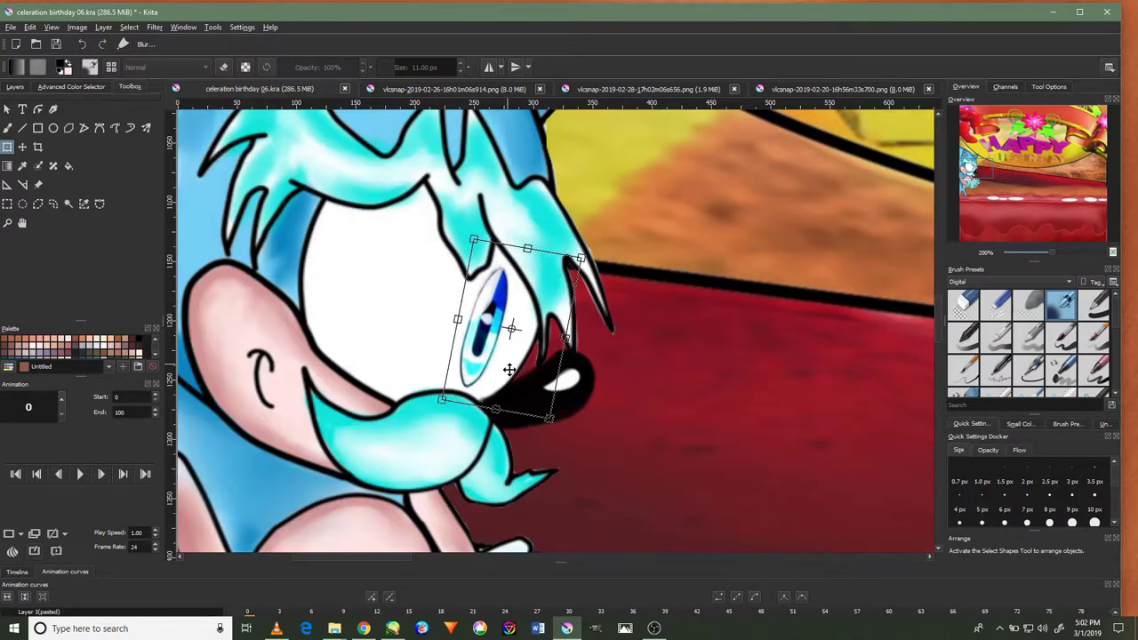
drag(506, 338, 418, 323)
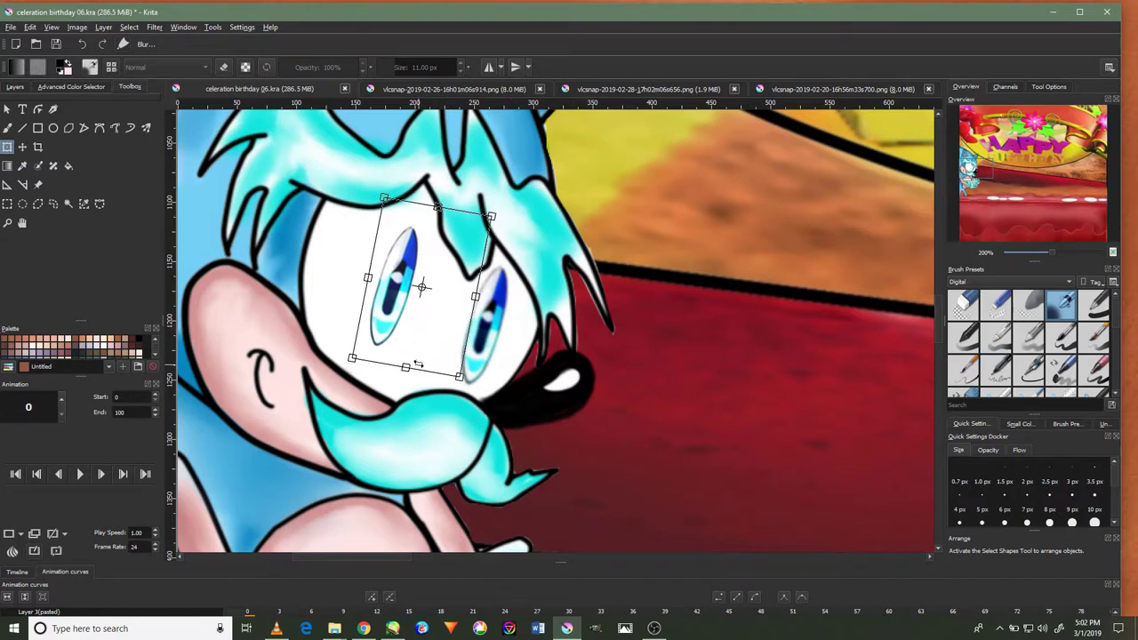
drag(406, 367, 408, 373)
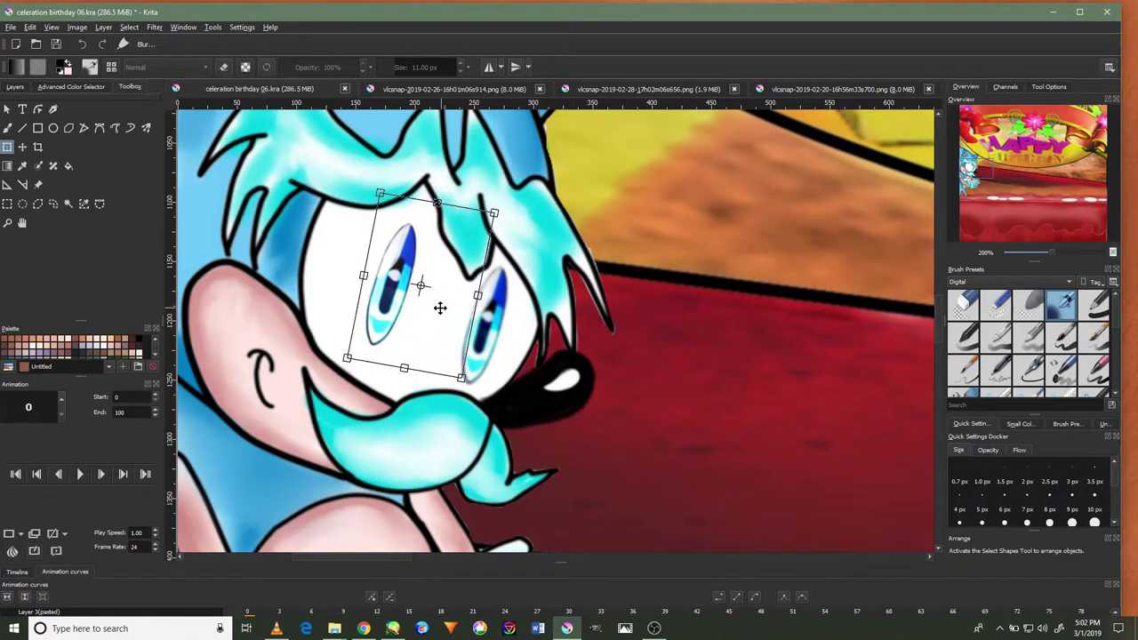
key(Return)
Stretch the second eye taller, tilt it slightly clockwise, and apply the transform
scroll(457, 358, up, 2)
scroll(468, 348, down, 1)
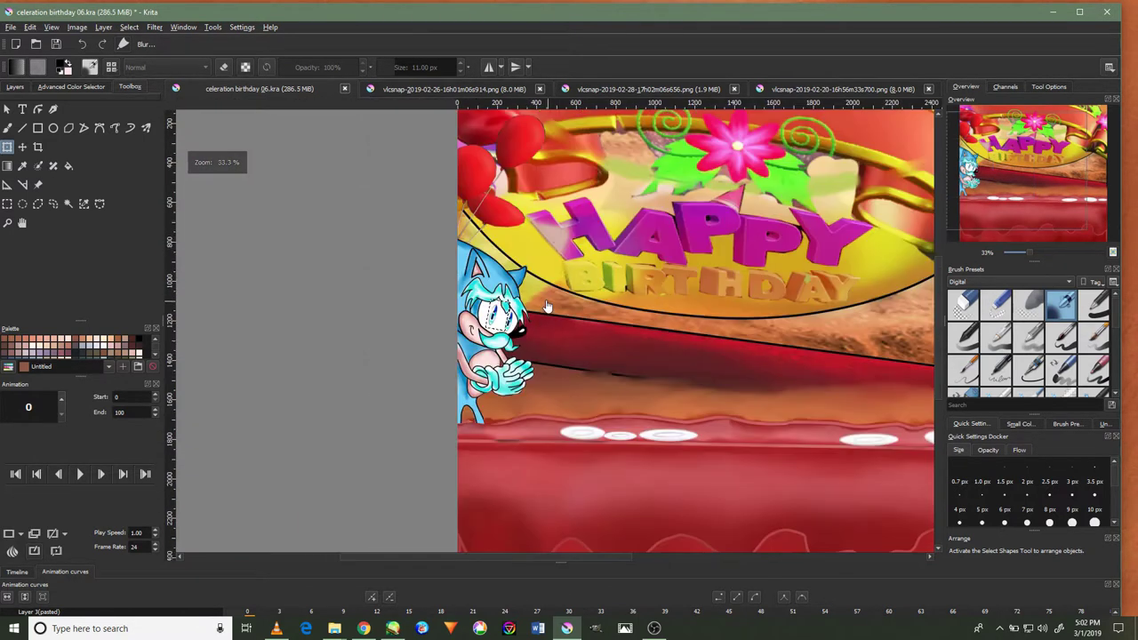
key(ctrl+t)
drag(415, 218, 419, 213)
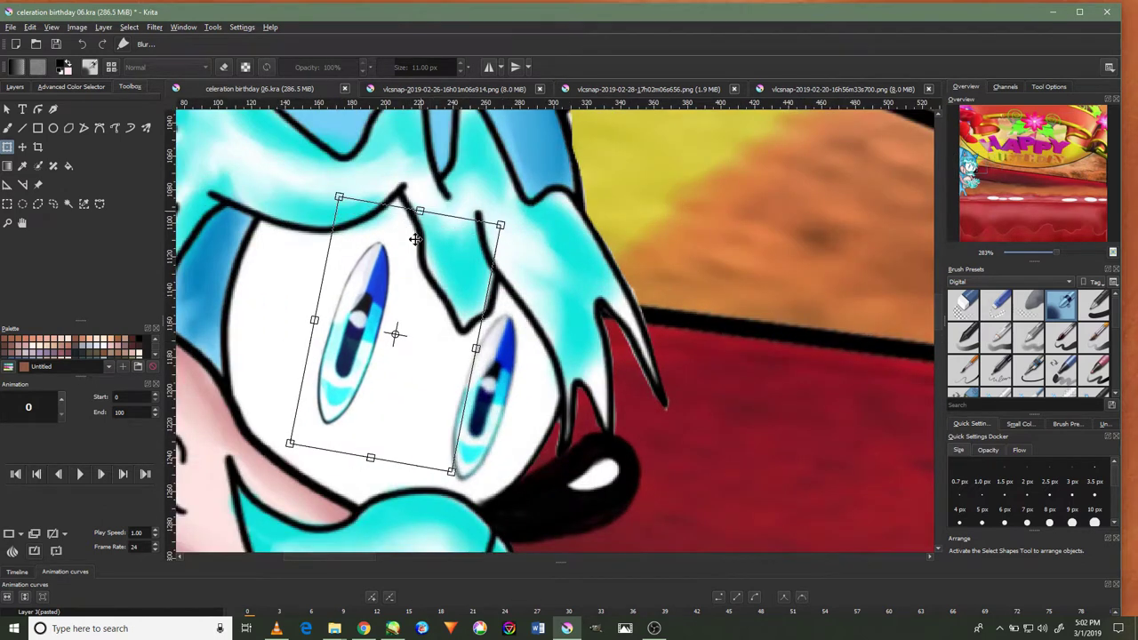
drag(296, 439, 289, 435)
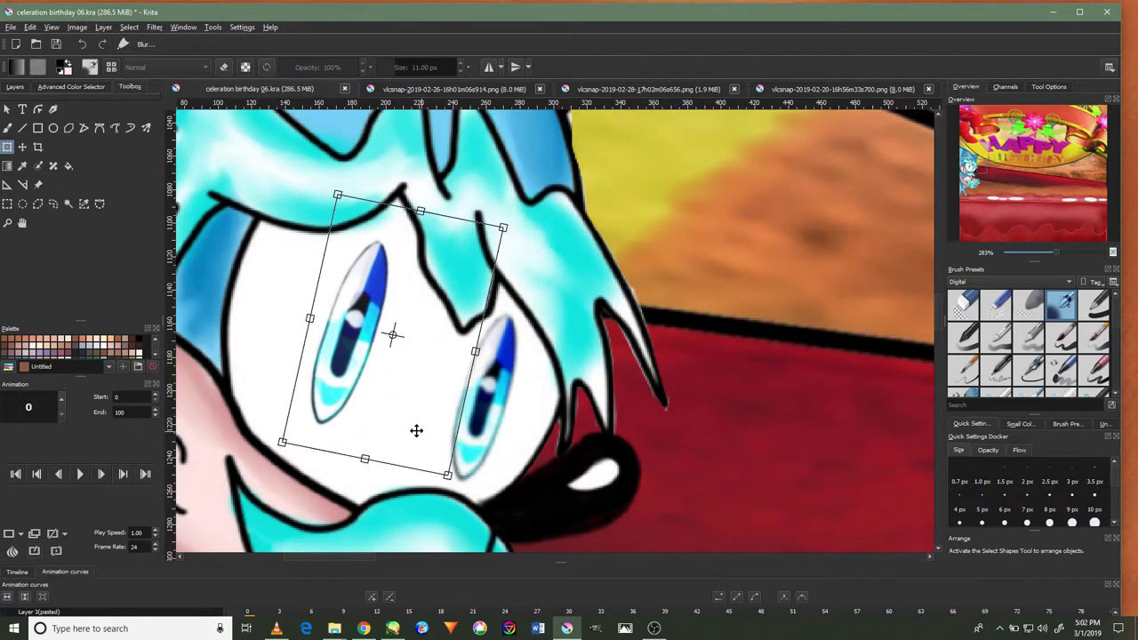
key(Return)
scroll(648, 401, down, 6)
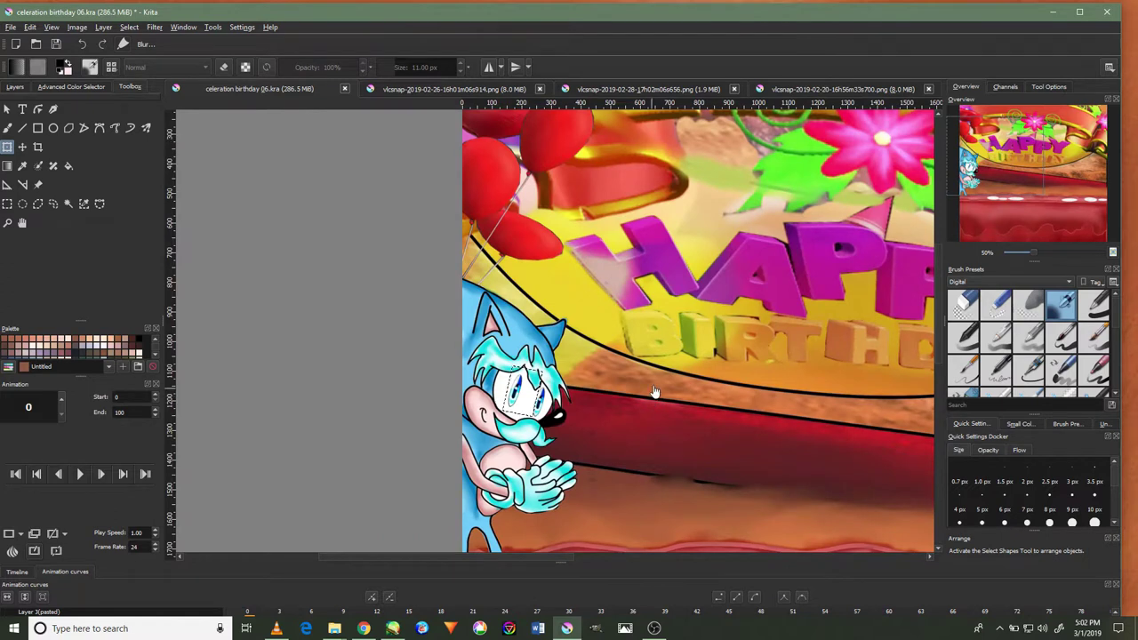
scroll(579, 273, up, 1)
mouse_move(579, 272)
mouse_down()
mouse_move(474, 254)
mouse_move(699, 272)
mouse_move(607, 278)
mouse_up()
Deselect the selection around Sonic's eye
scroll(399, 448, up, 1)
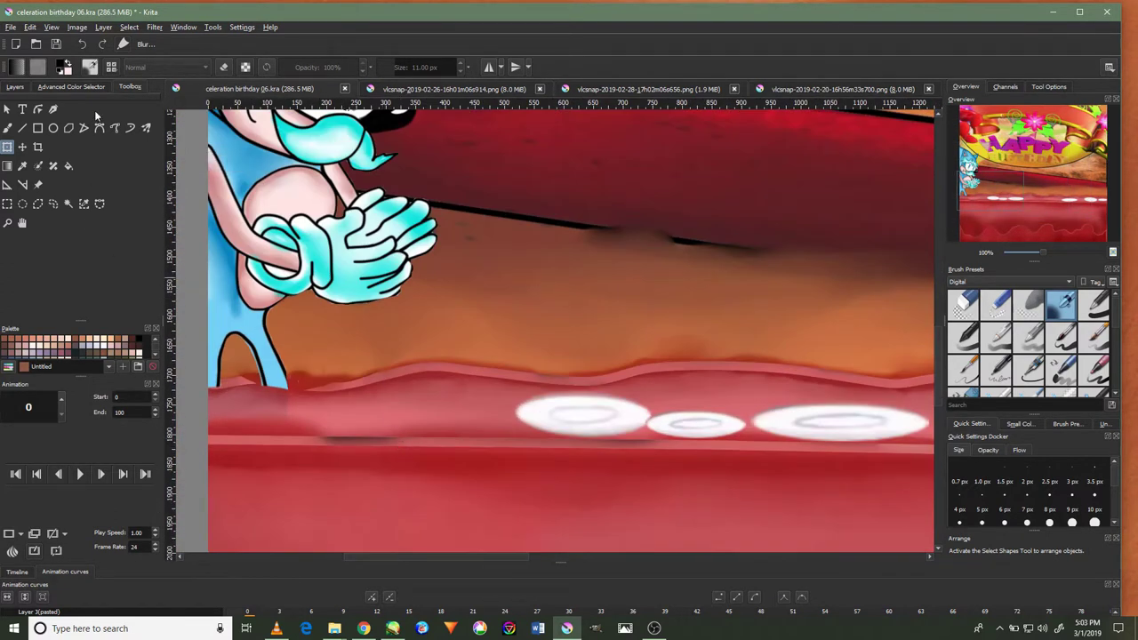
scroll(307, 175, down, 1)
scroll(307, 175, up, 3)
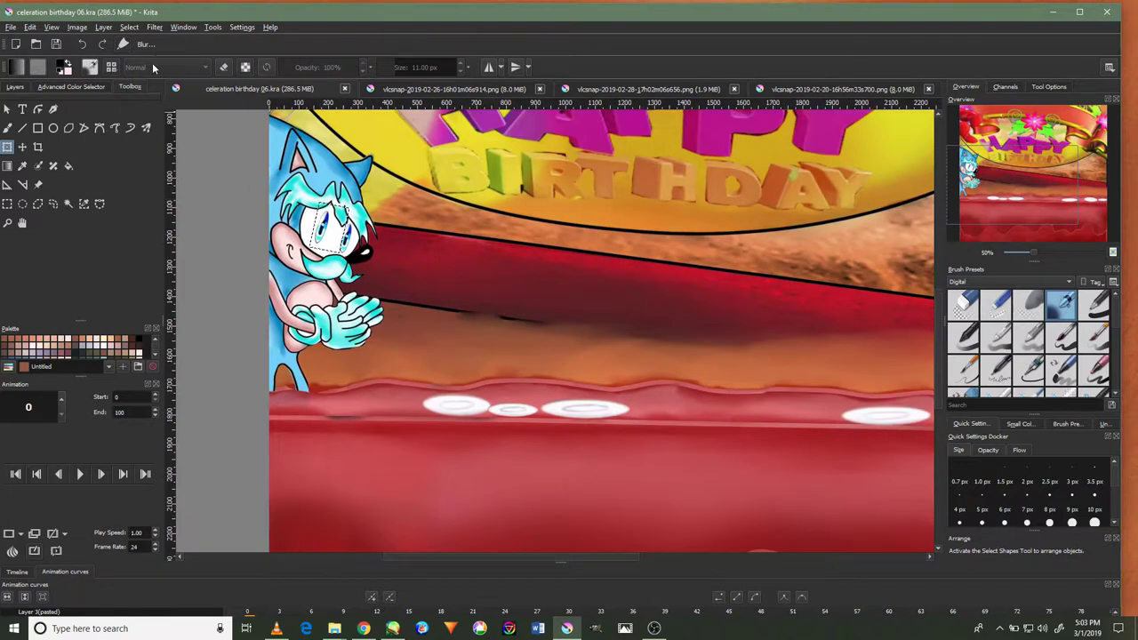
click(129, 26)
click(147, 49)
Make Layer 1 the active layer
click(21, 88)
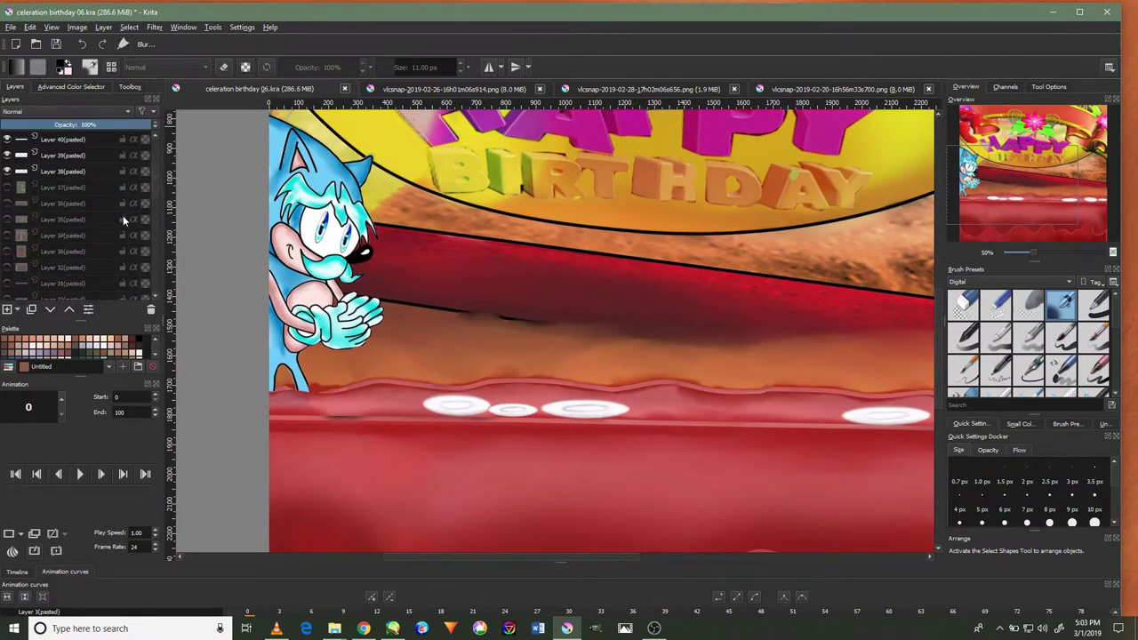
click(71, 283)
ctrl+scroll(356, 422, up, 2)
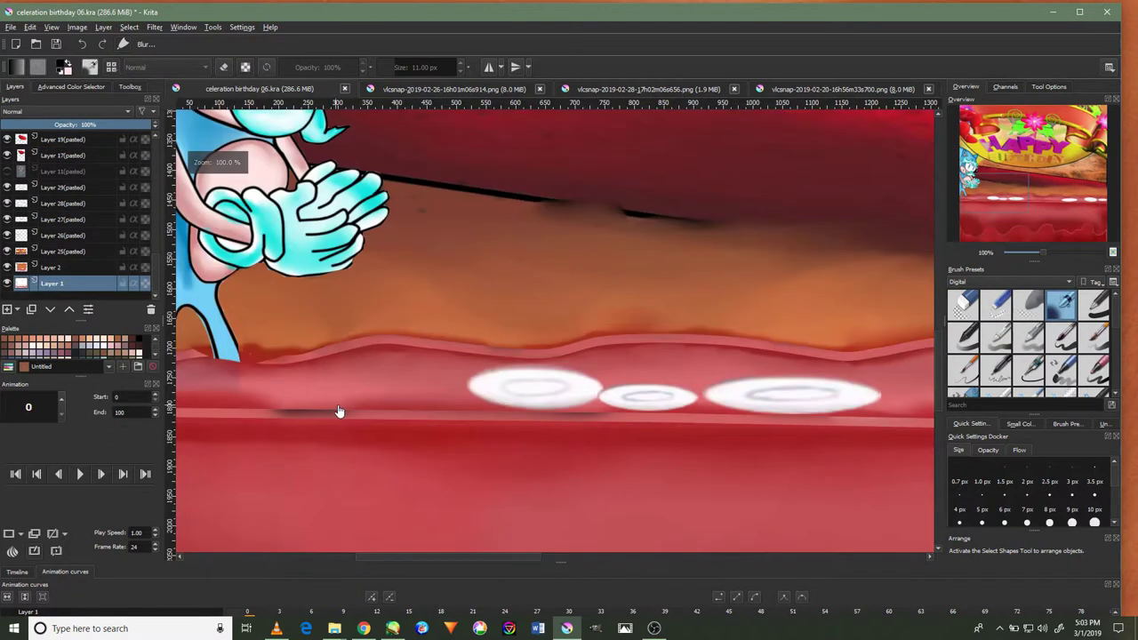
click(128, 28)
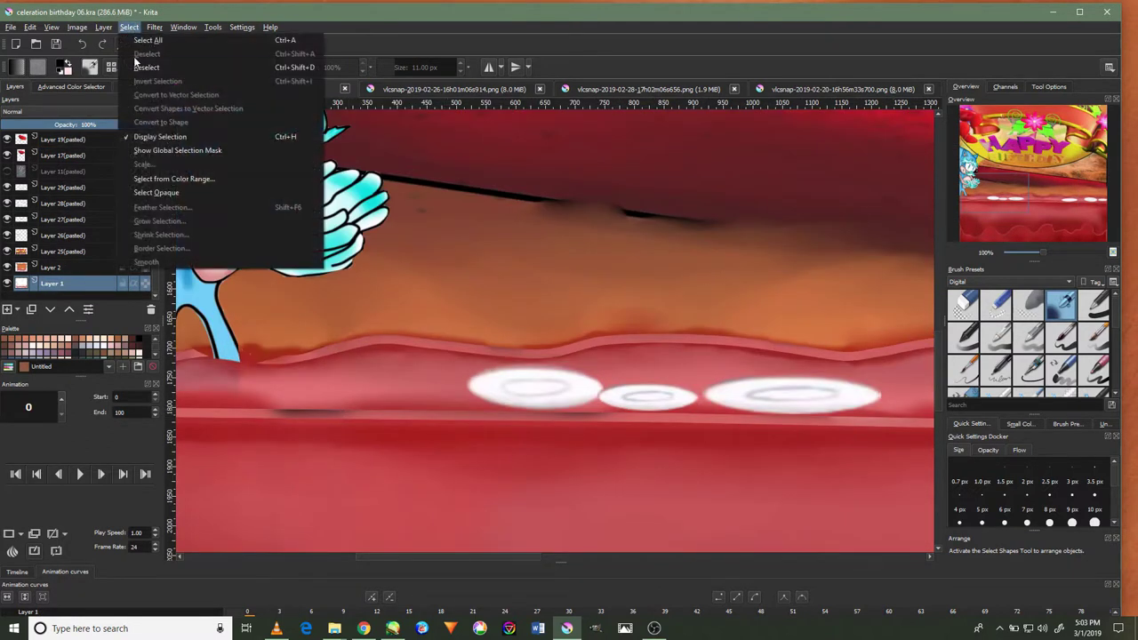
click(1029, 337)
Paint a dark red test stroke on the cake band with a 40 px brush, then undo it
click(71, 86)
click(130, 86)
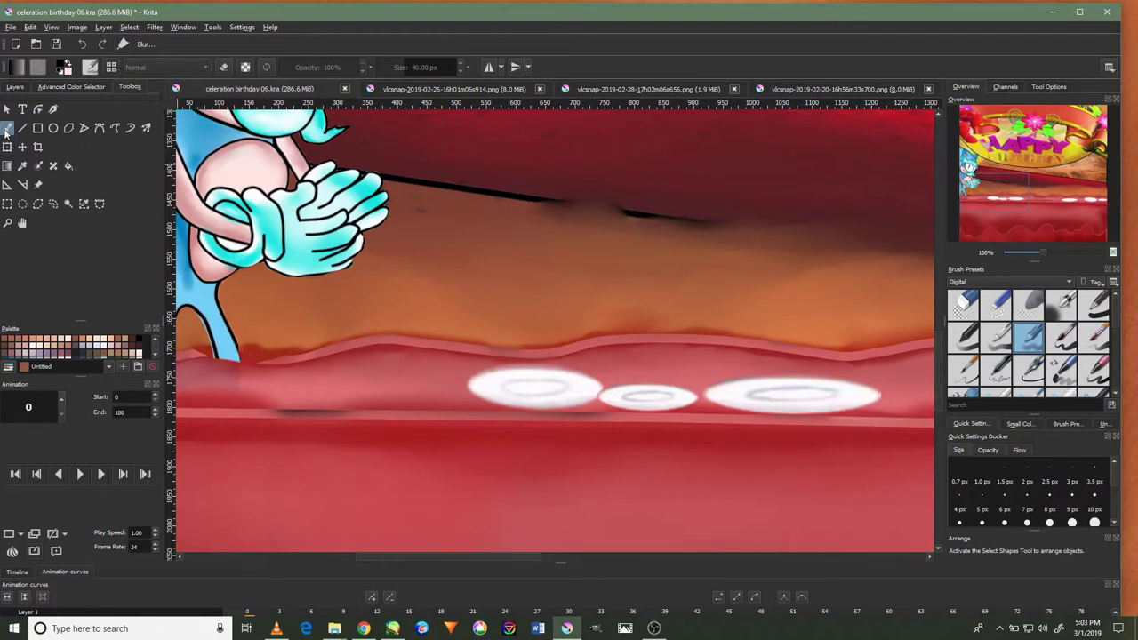
click(7, 127)
ctrl+click(367, 437)
drag(337, 418, 280, 411)
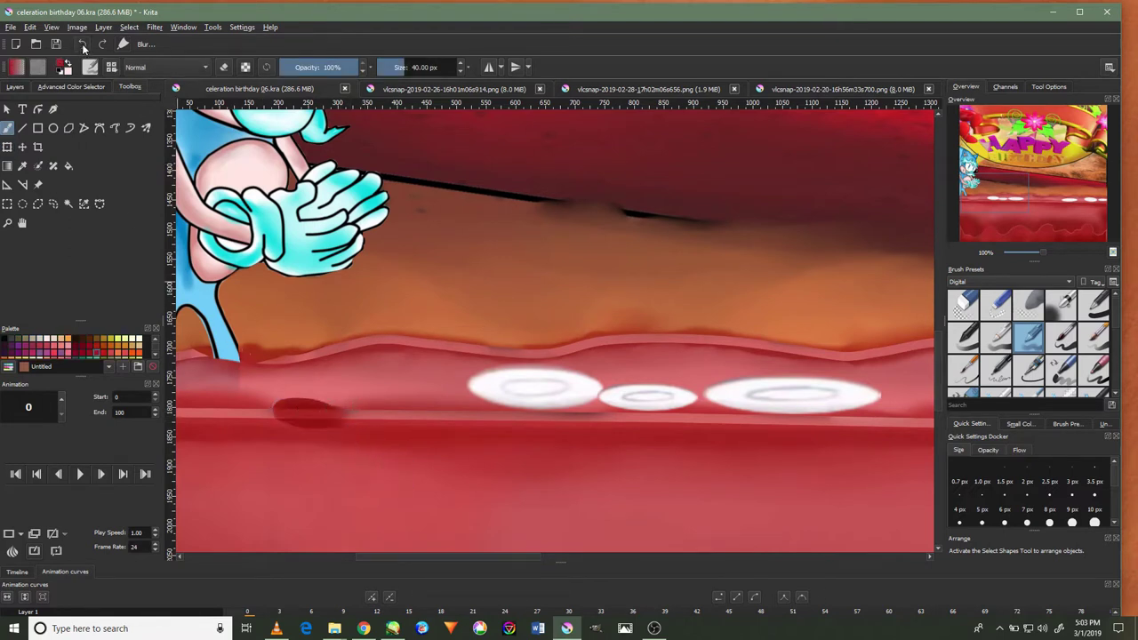
click(81, 44)
Repeat the dark red stroke on Layer 2, then undo it
click(16, 86)
click(51, 267)
drag(358, 427, 266, 413)
click(82, 45)
Blend a dark red smudge into the cake band on Layer 1 with a soft brush, then undo it
key(/)
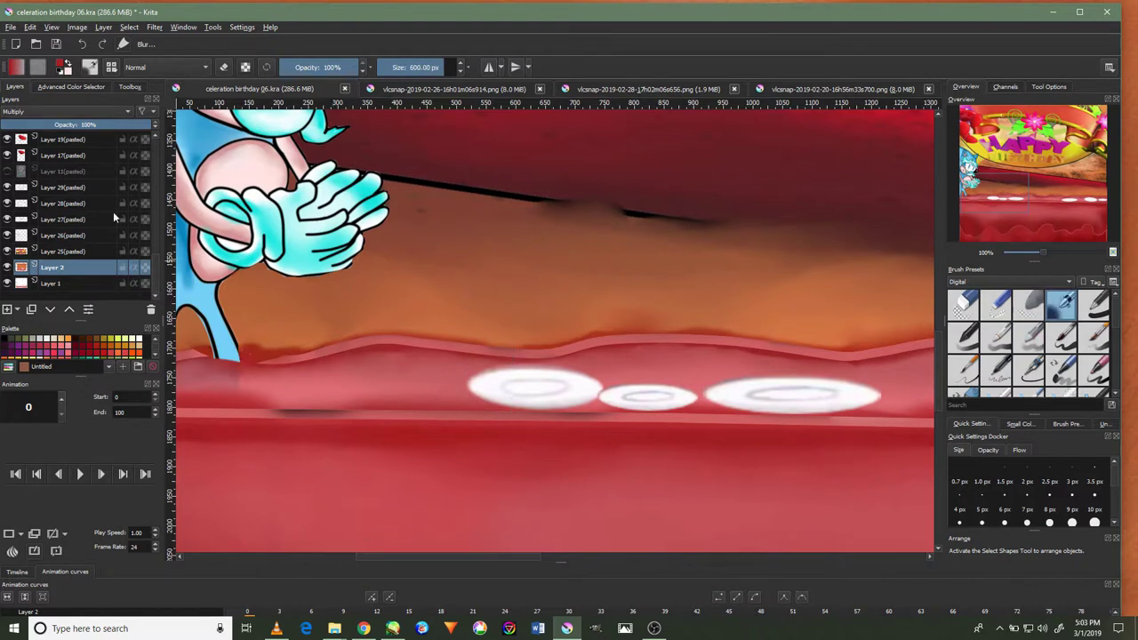
click(84, 285)
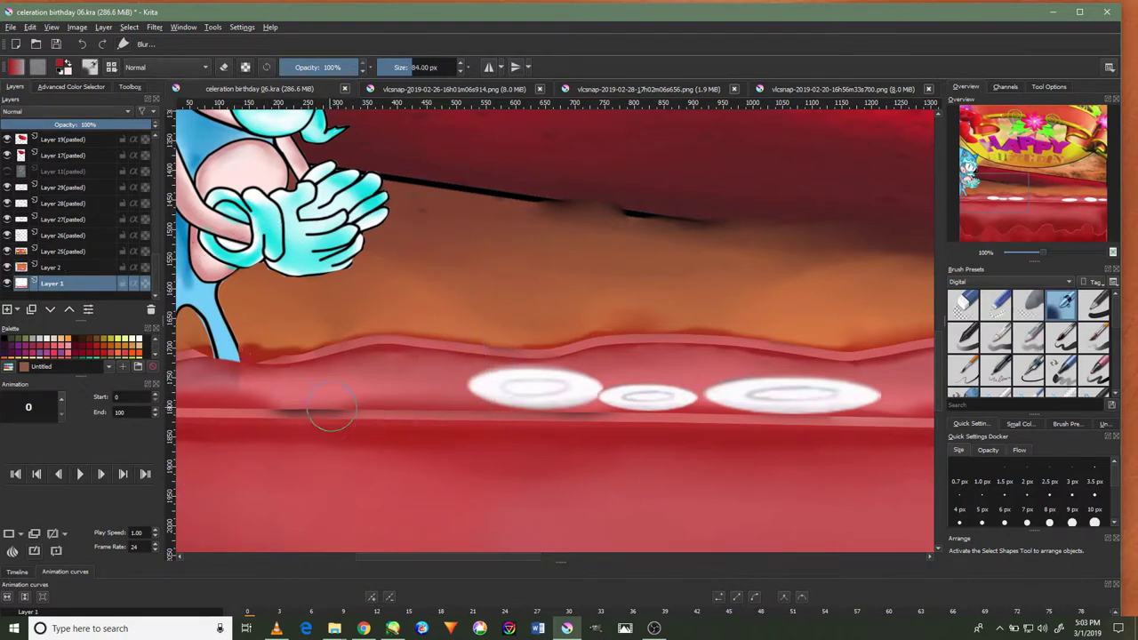
drag(331, 407, 335, 406)
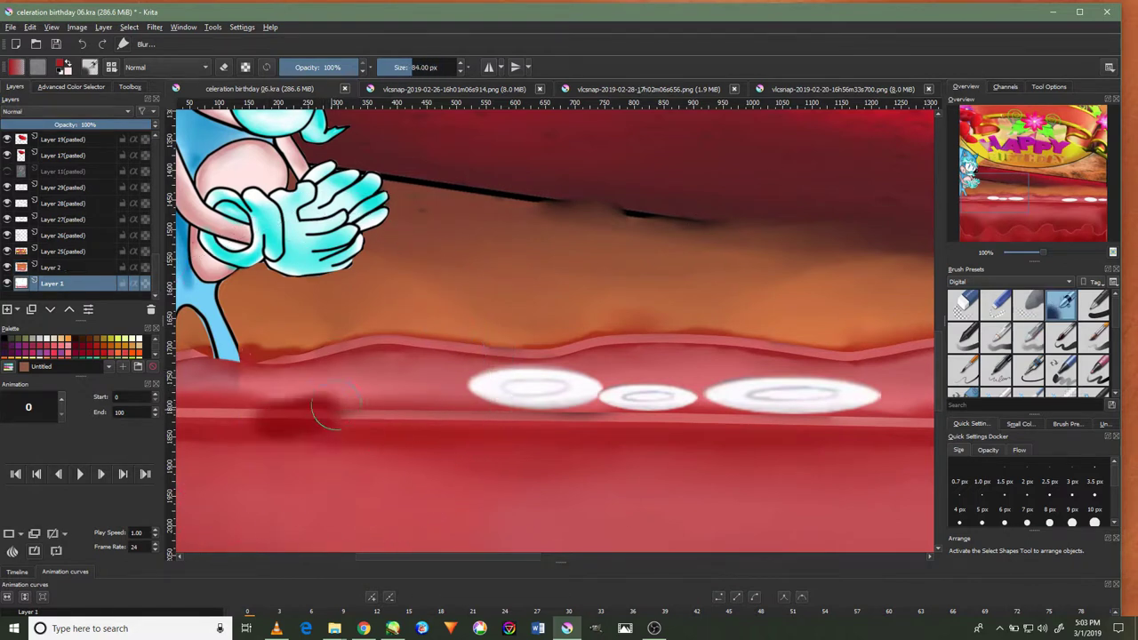
click(86, 44)
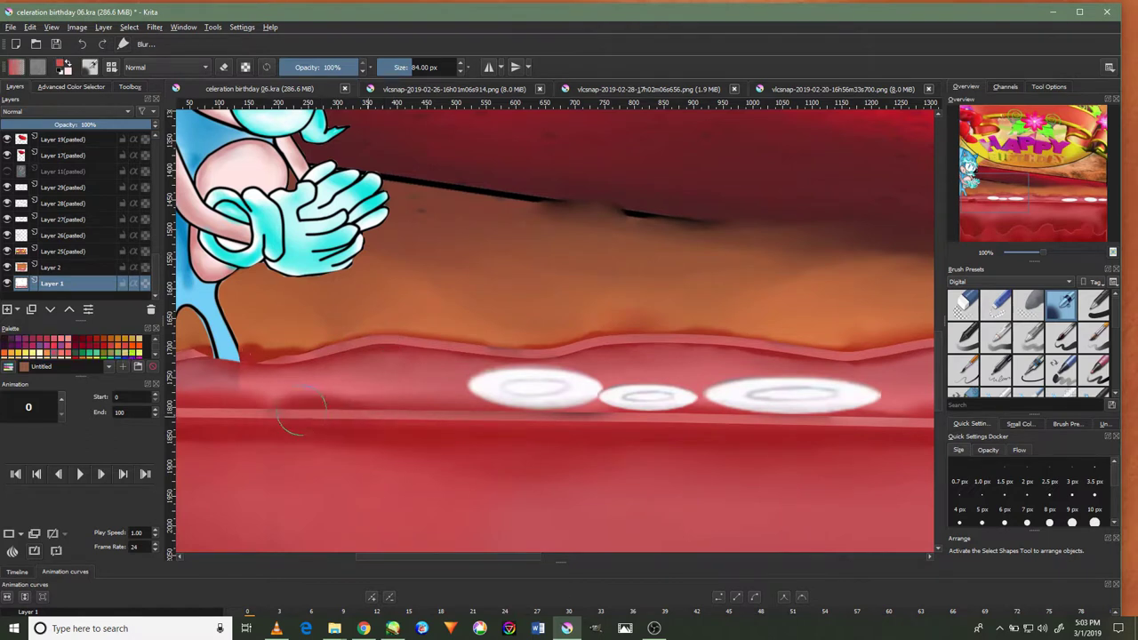
scroll(572, 397, down, 4)
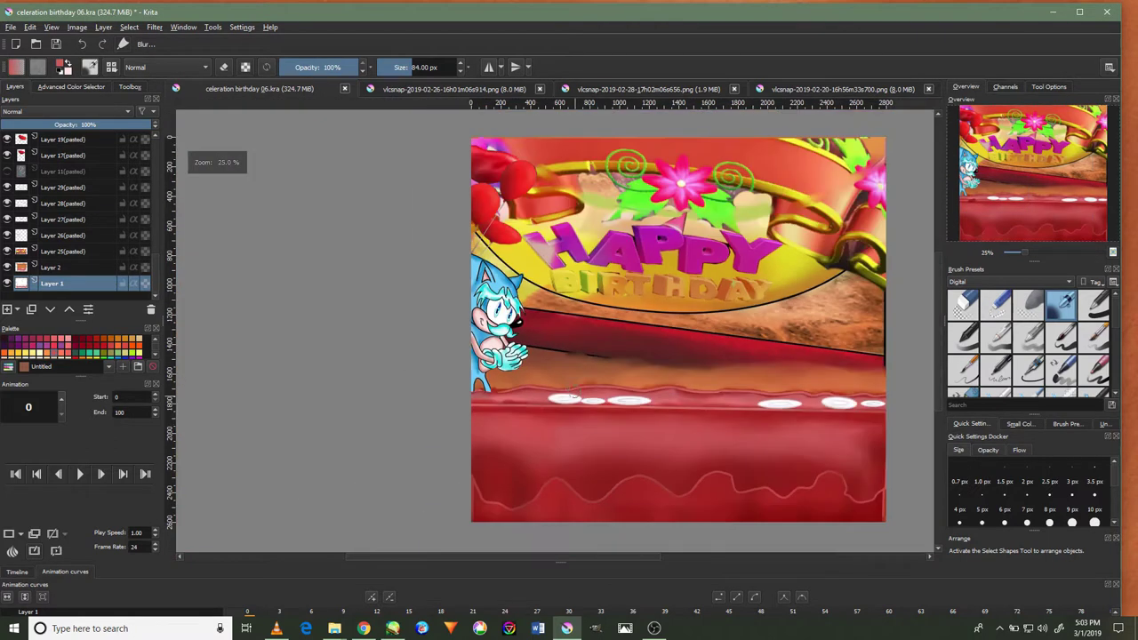
Pick teal from the palette and make Layer 45 the active layer
scroll(534, 312, up, 2)
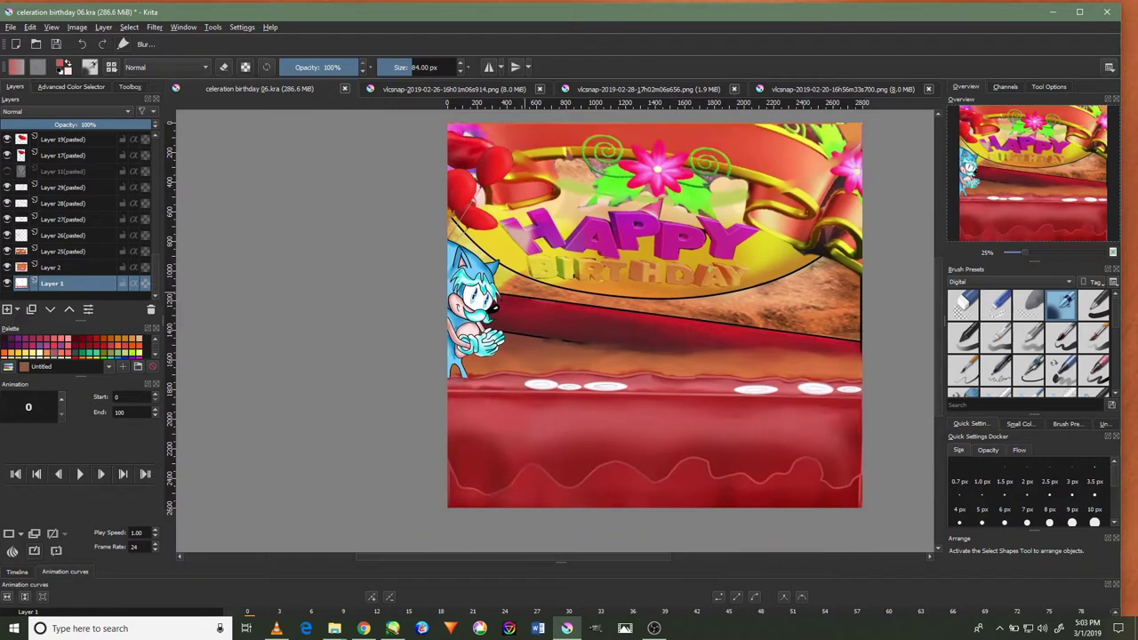
scroll(509, 315, up, 2)
scroll(515, 322, down, 2)
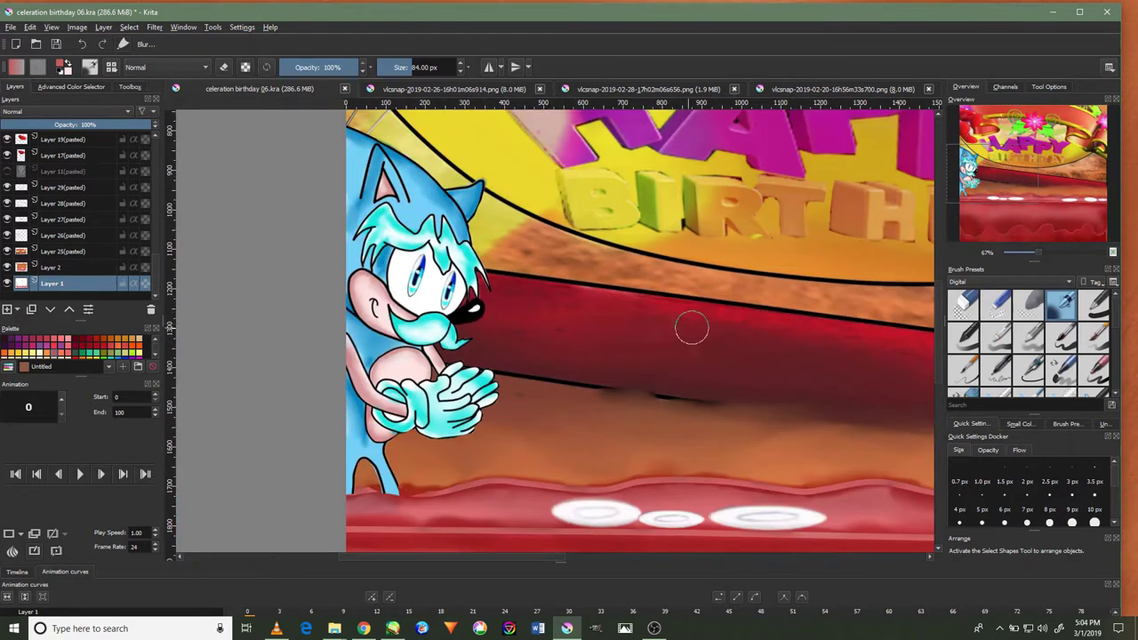
scroll(661, 258, up, 1)
scroll(661, 259, up, 1)
scroll(320, 282, down, 1)
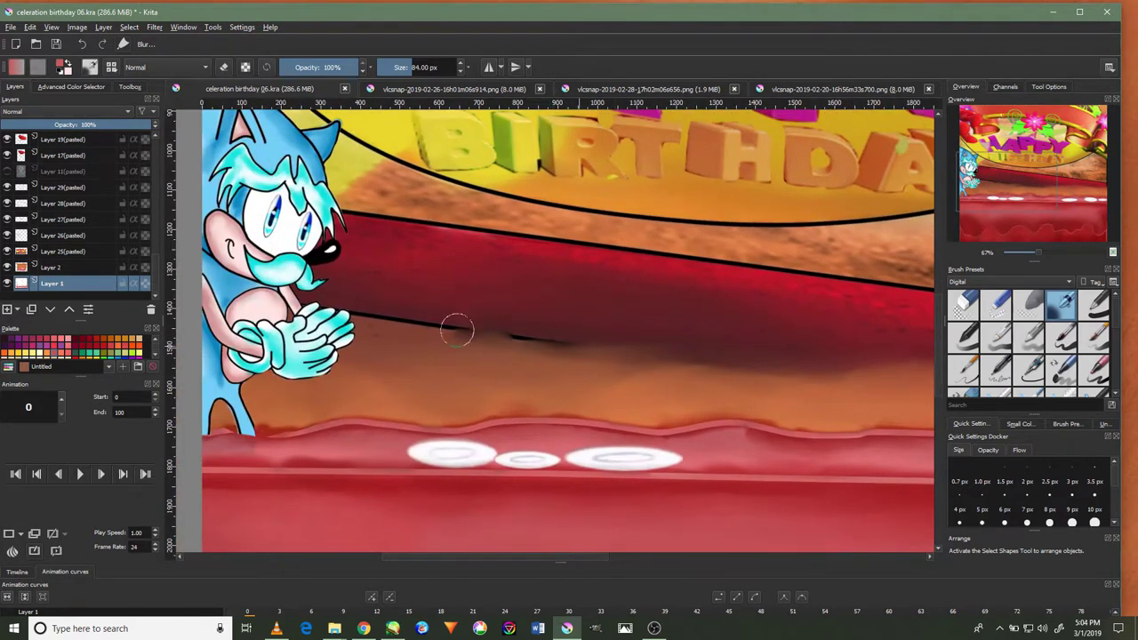
ctrl+click(289, 178)
scroll(126, 216, up, 2)
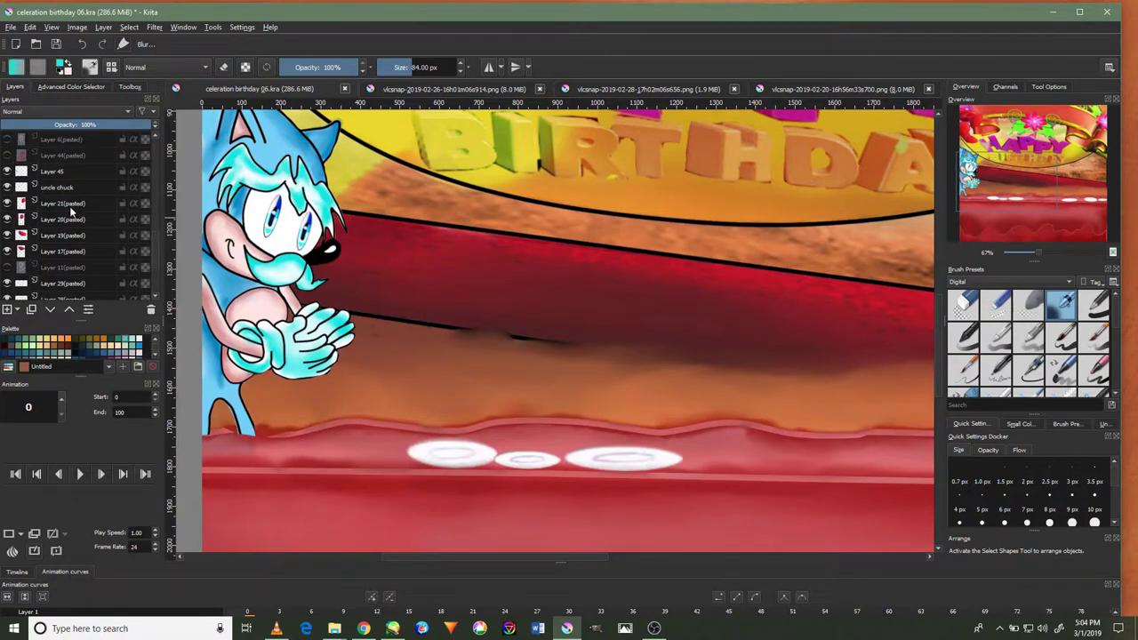
click(62, 170)
With a 20 px brush, paint teal shading above Sonic's left eye and down the face's left side
scroll(293, 233, up, 2)
scroll(293, 233, up, 2)
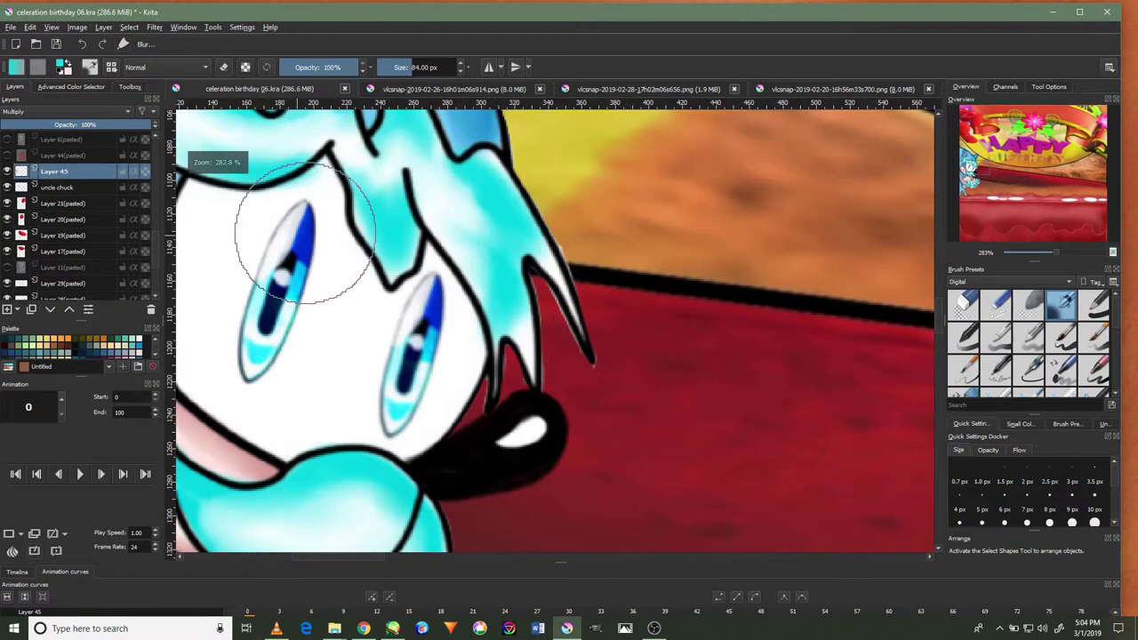
key([)
key([)
key([)
mouse_move(315, 174)
mouse_down()
mouse_move(356, 244)
mouse_move(322, 194)
mouse_move(388, 255)
mouse_up()
mouse_move(382, 204)
mouse_down()
mouse_move(302, 240)
mouse_move(246, 305)
mouse_move(255, 421)
mouse_move(267, 401)
mouse_move(330, 444)
mouse_move(422, 439)
mouse_move(490, 330)
mouse_move(453, 267)
mouse_move(496, 356)
mouse_move(445, 442)
mouse_up()
Zoom out to see the whole scene and choose a different brush preset
key(1)
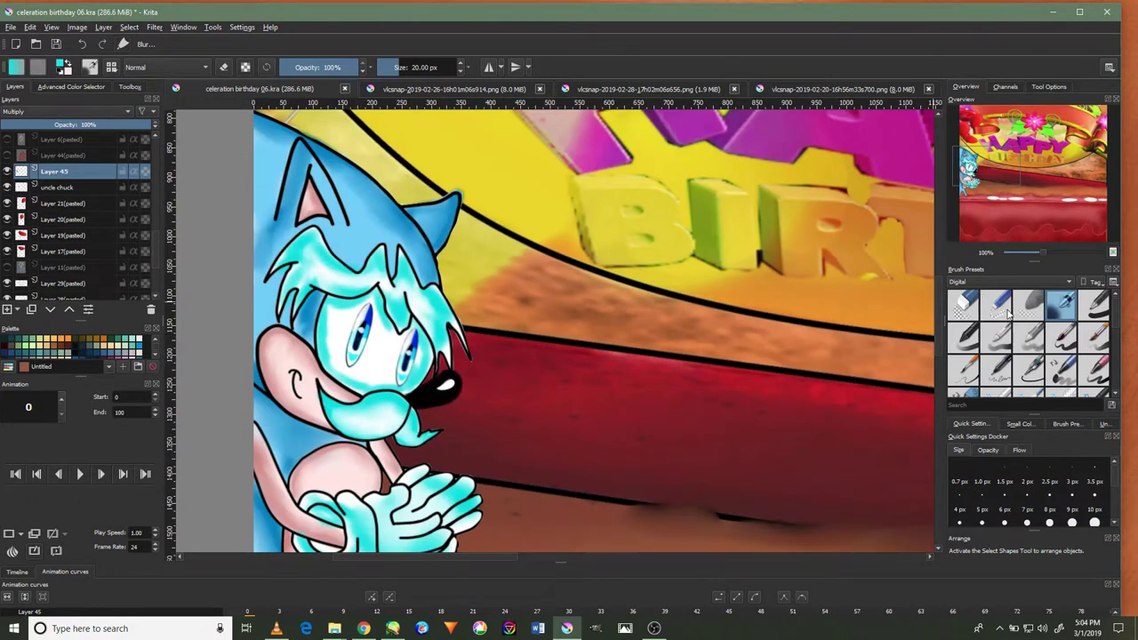
scroll(1007, 311, up, 2)
click(1028, 305)
key(minus)
key(minus)
key(minus)
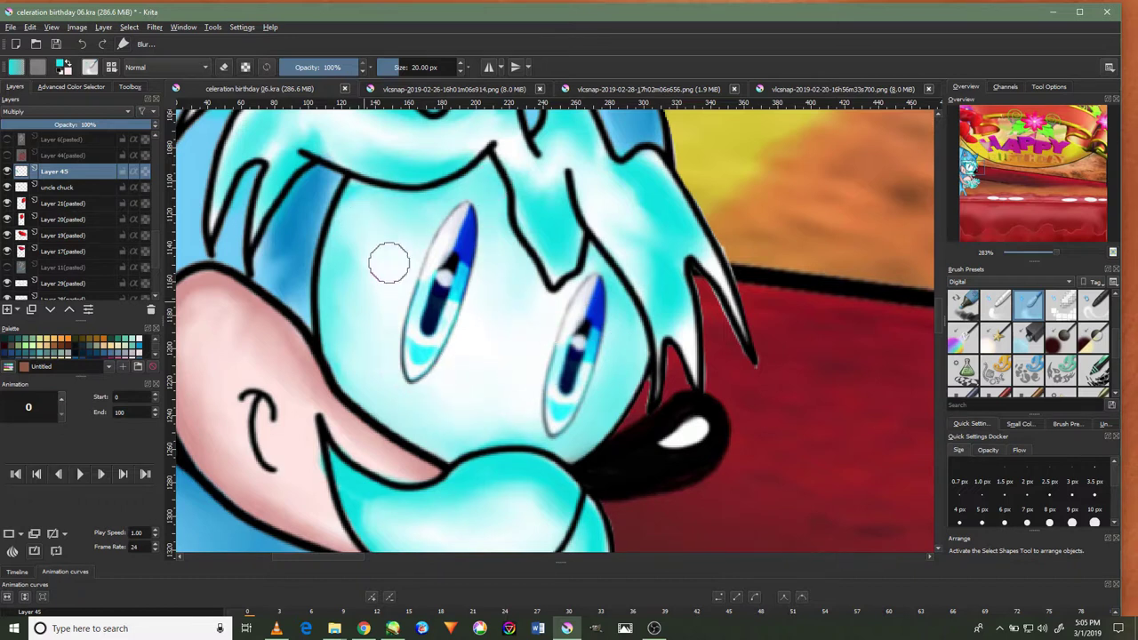
scroll(545, 407, down, 2)
scroll(521, 356, down, 3)
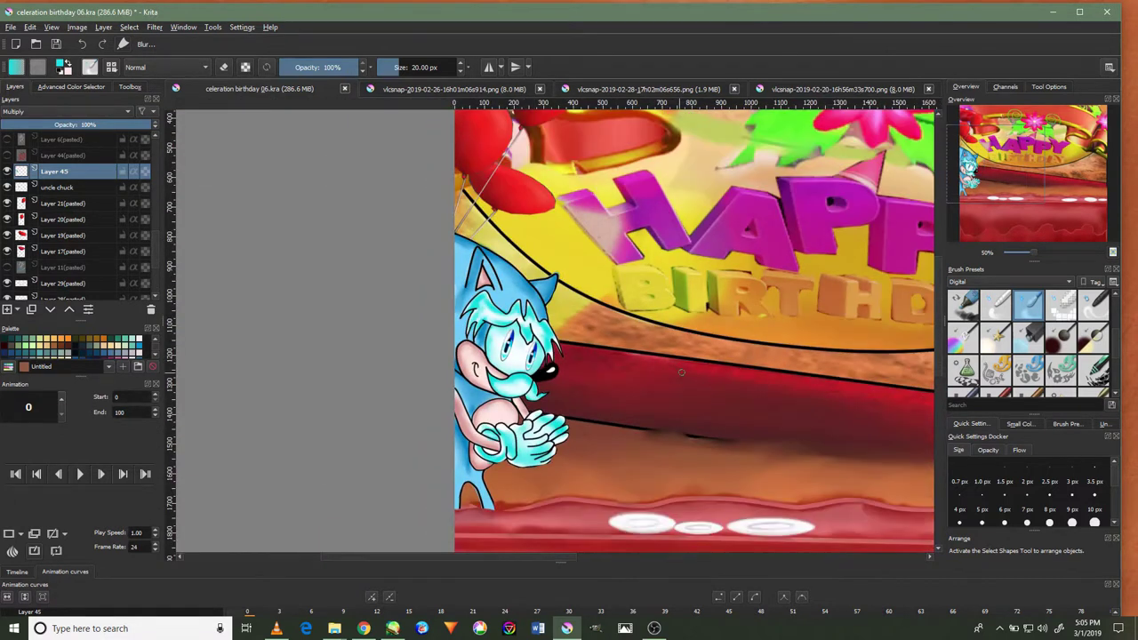
Show the hidden Layer 11 character, red gift box, red-haired characters and king layers
drag(697, 322, 611, 301)
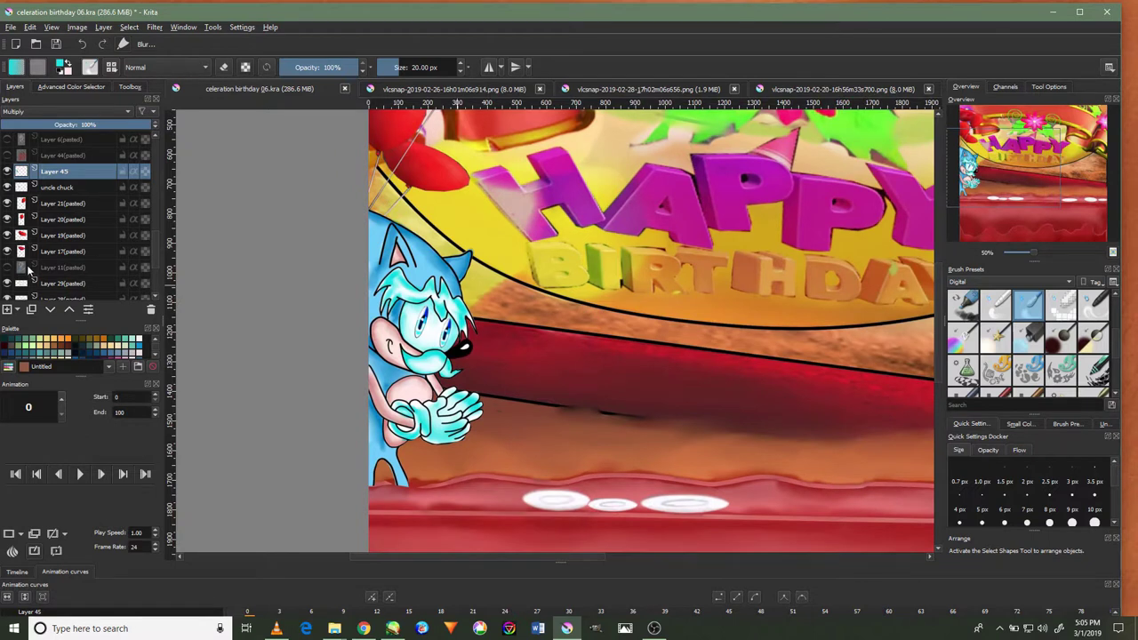
click(7, 268)
click(7, 155)
scroll(20, 201, up, 1)
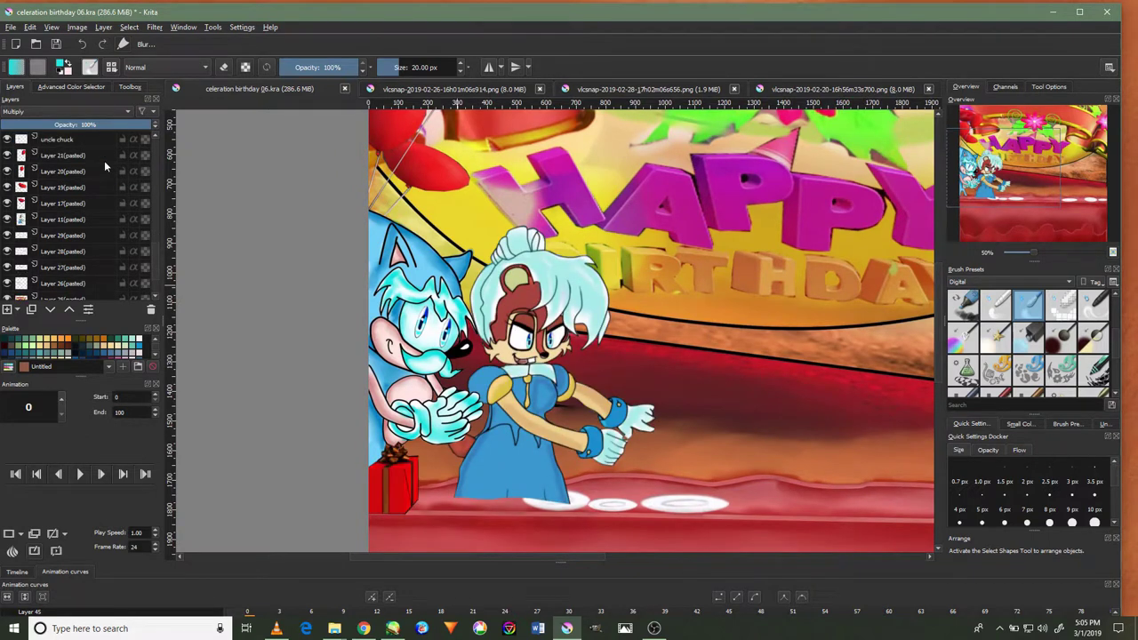
click(7, 170)
click(7, 154)
scroll(11, 147, up, 1)
click(7, 171)
scroll(9, 164, up, 1)
Show the cake, a second red gift box and the green party hat layers
click(7, 156)
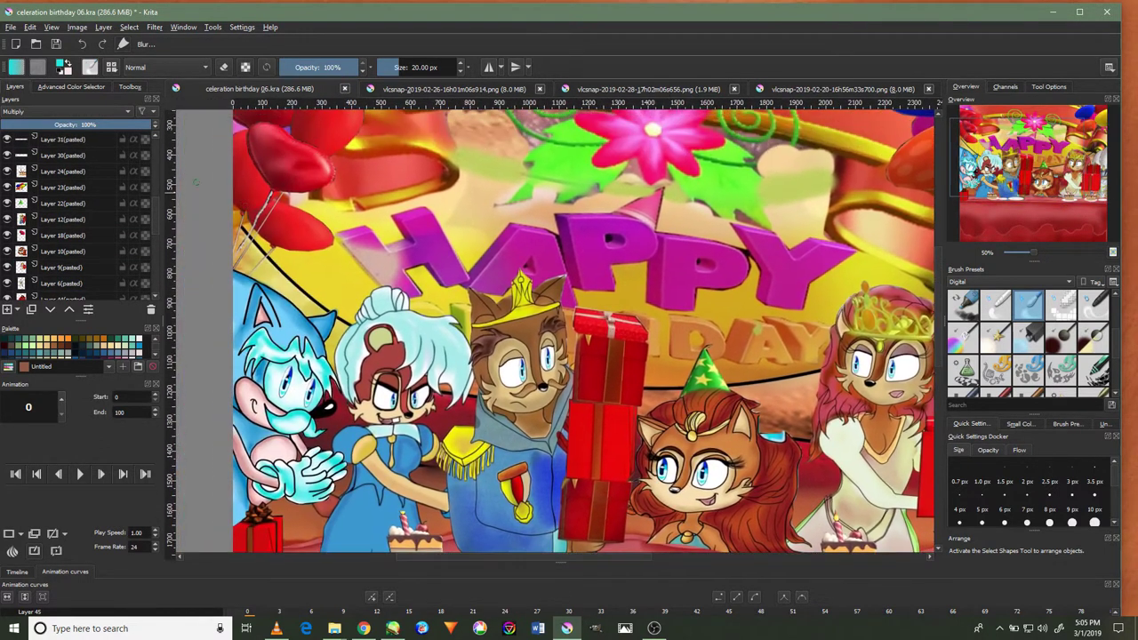
scroll(11, 195, up, 1)
click(9, 231)
scroll(10, 178, up, 1)
click(8, 146)
scroll(415, 302, down, 1)
scroll(414, 302, up, 1)
scroll(414, 303, up, 4)
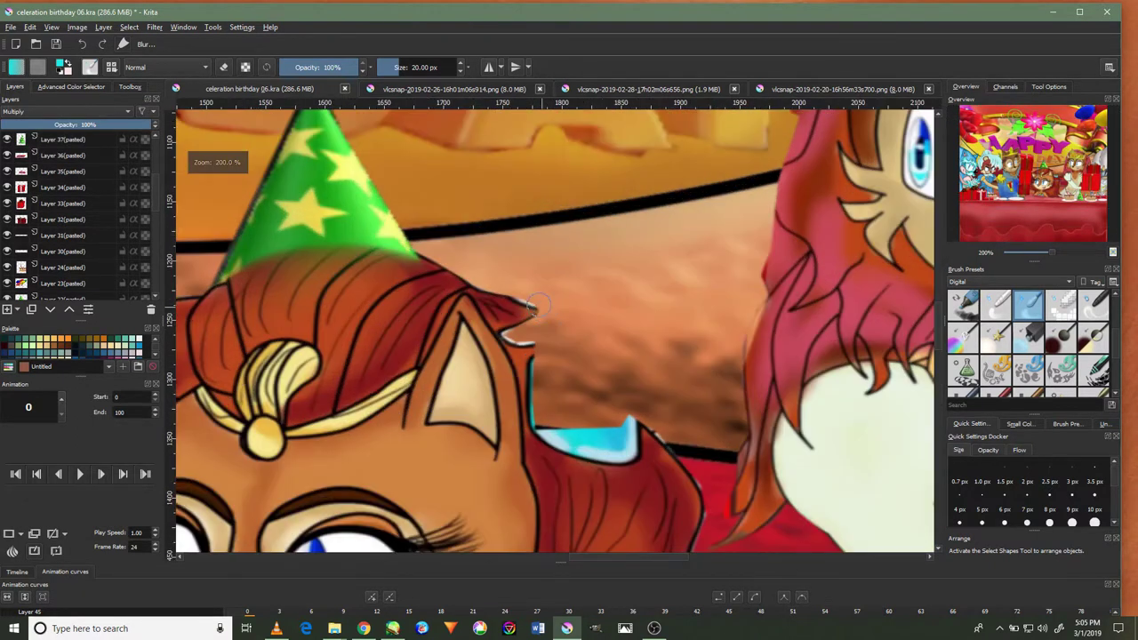
scroll(414, 303, up, 2)
Sample reddish-brown from the orange-haired cat's hair and make Layer 10 the active layer
ctrl+click(348, 285)
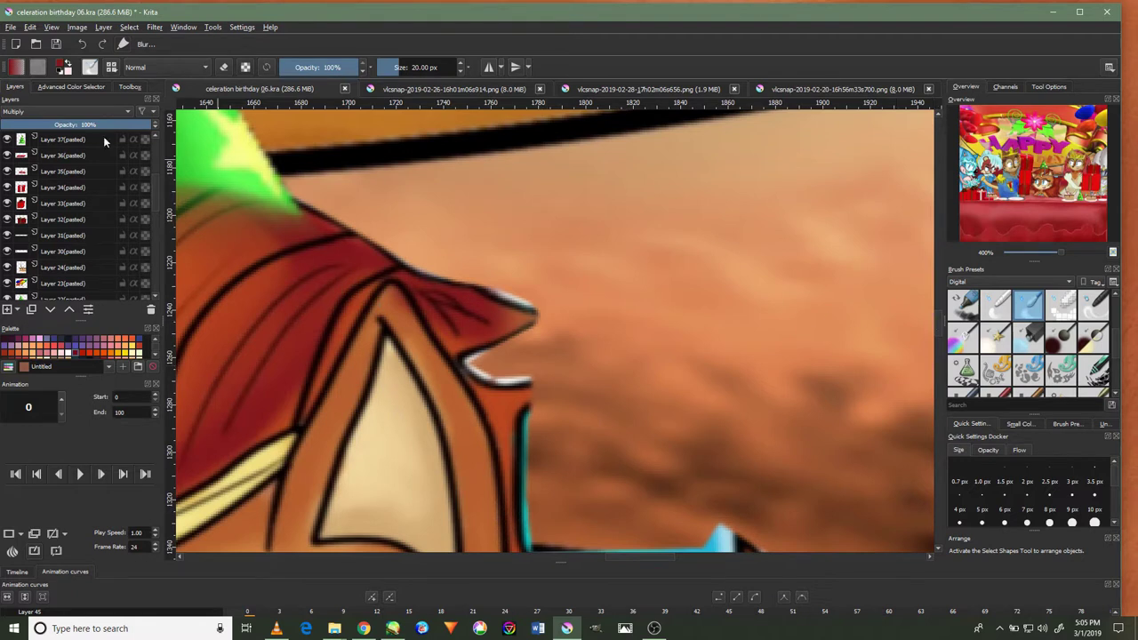
scroll(91, 208, down, 2)
click(59, 253)
click(7, 251)
click(7, 251)
click(129, 87)
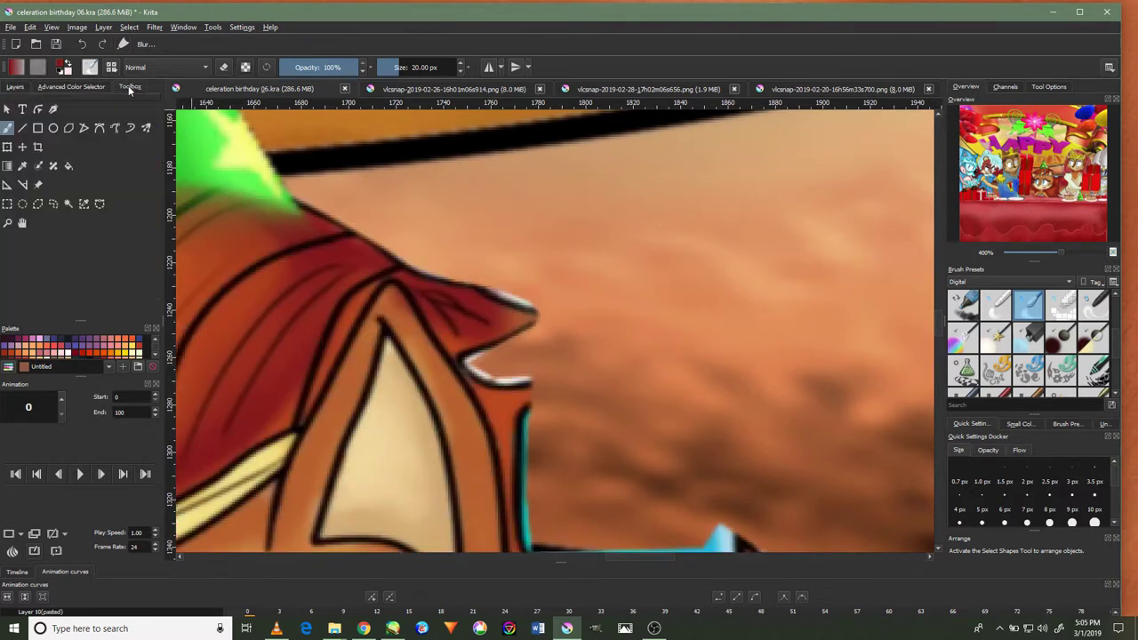
Switch to the Ink presets and test 7 px strokes from the hair tip, undoing each one
scroll(1042, 313, up, 3)
click(1016, 283)
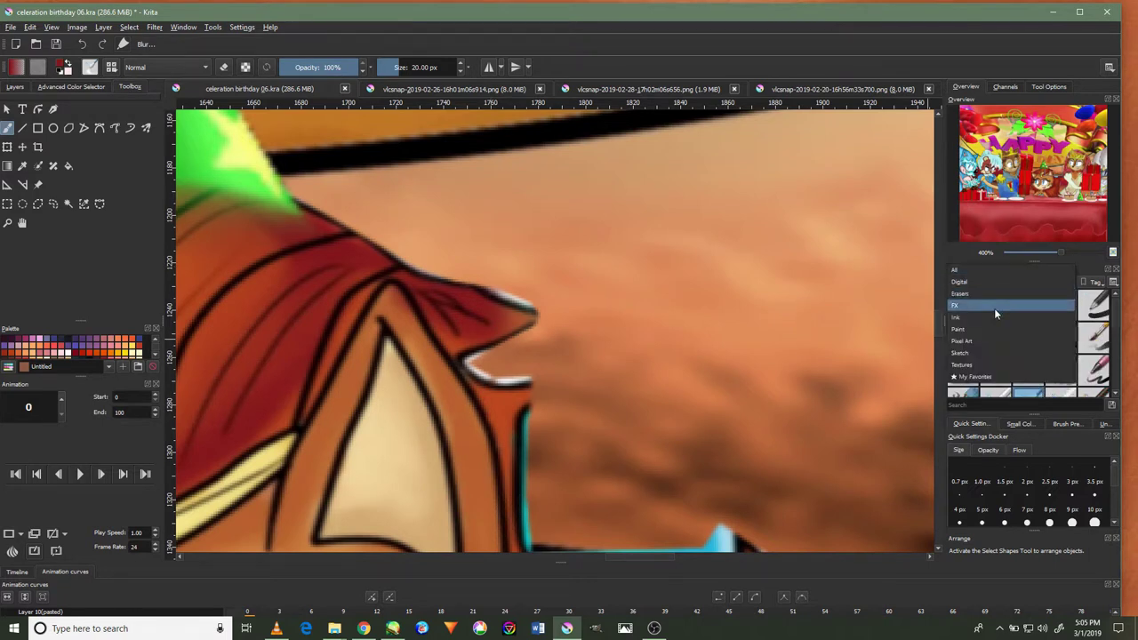
click(996, 310)
click(1017, 350)
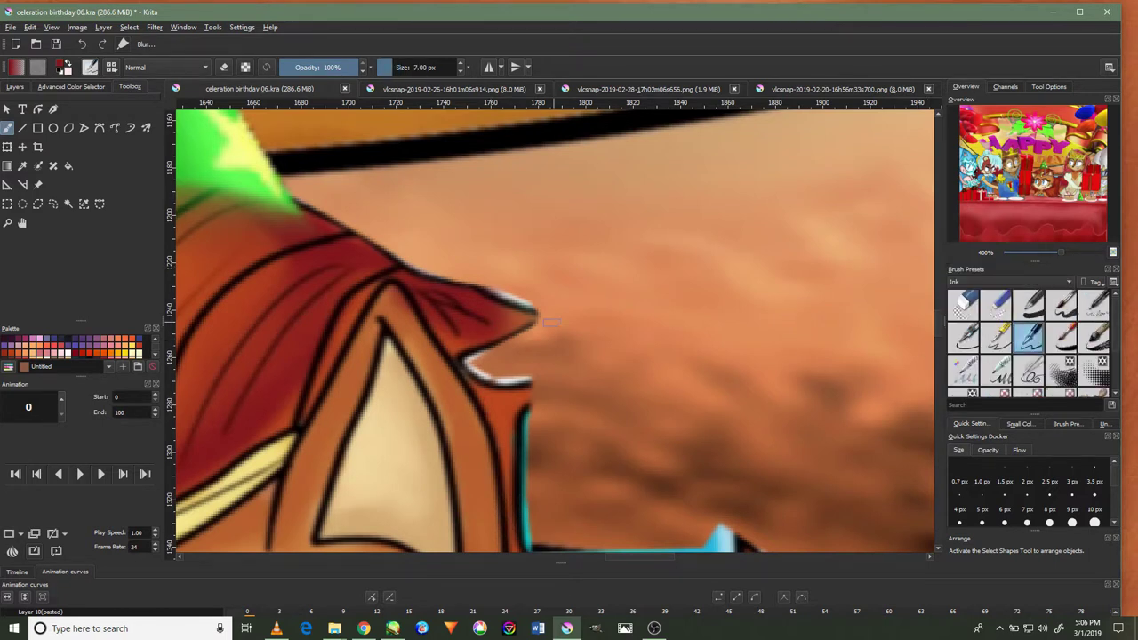
drag(538, 316, 594, 401)
click(81, 44)
click(15, 86)
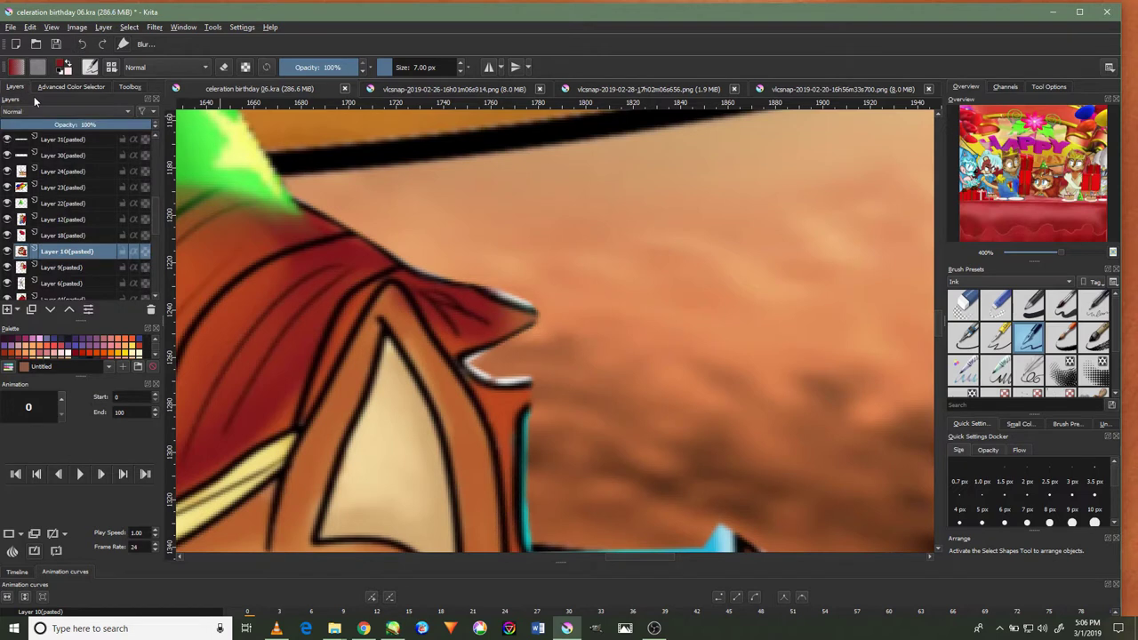
click(71, 86)
drag(527, 313, 654, 438)
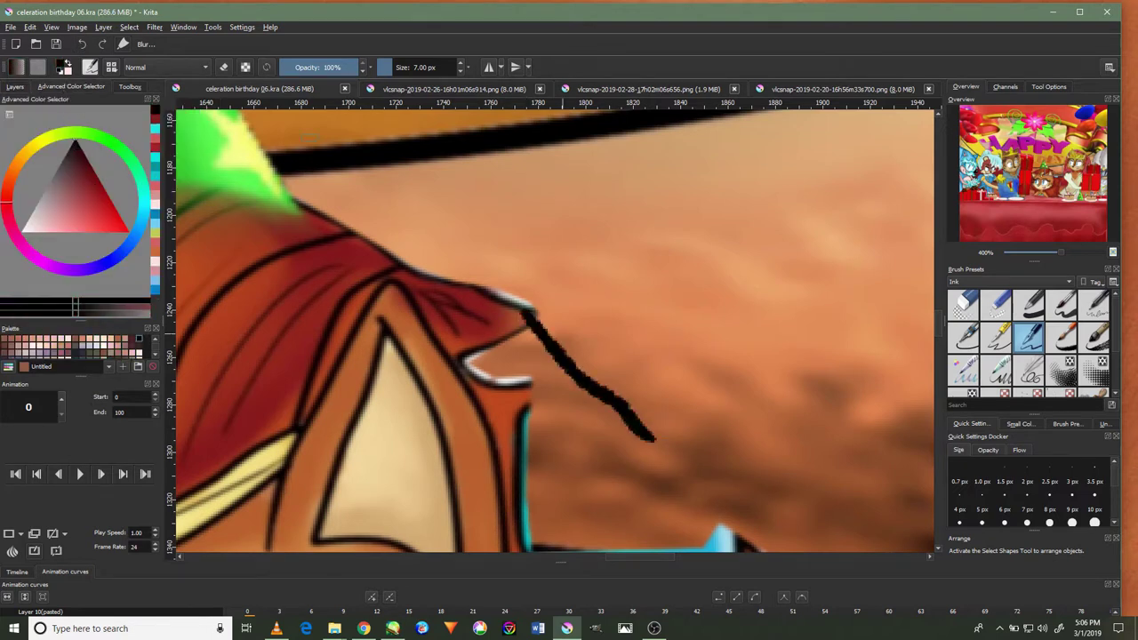
click(83, 44)
Draw several black ink hair strands across the blue eye shape with a 5 px Ink brush
click(997, 336)
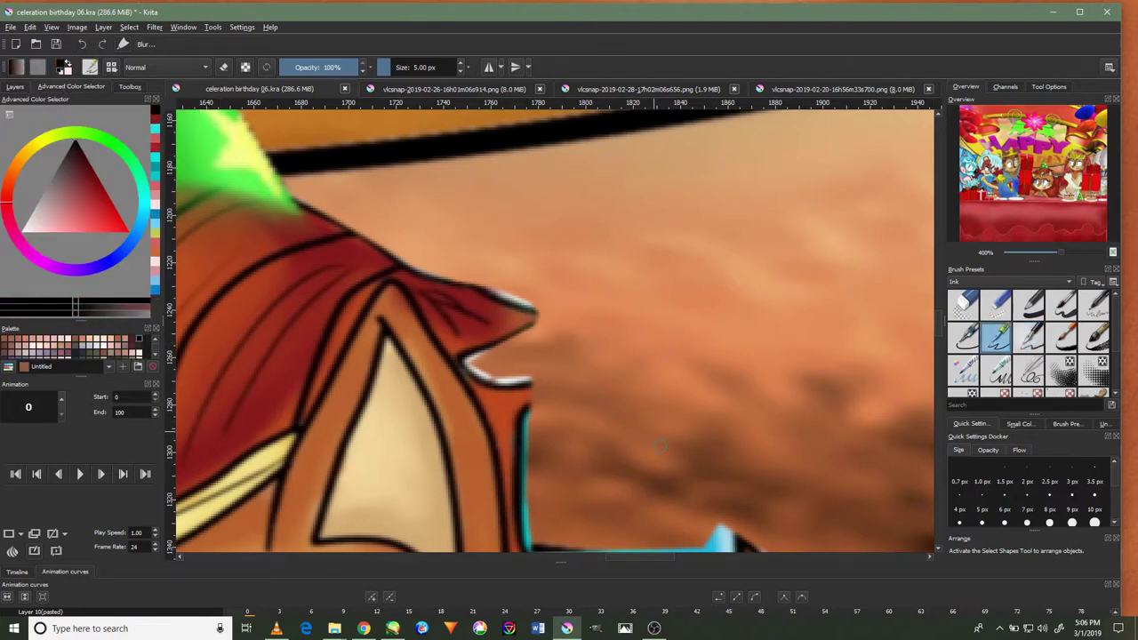
scroll(607, 376, down, 1)
mouse_move(696, 498)
mouse_down()
mouse_move(654, 436)
mouse_move(552, 333)
mouse_up()
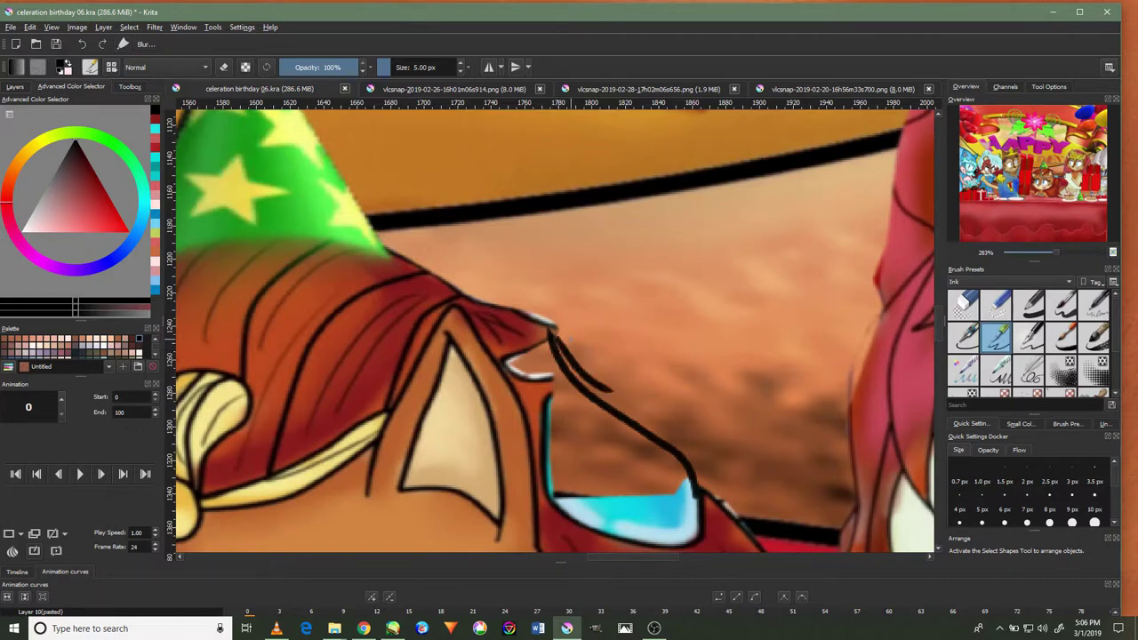
drag(709, 495, 574, 349)
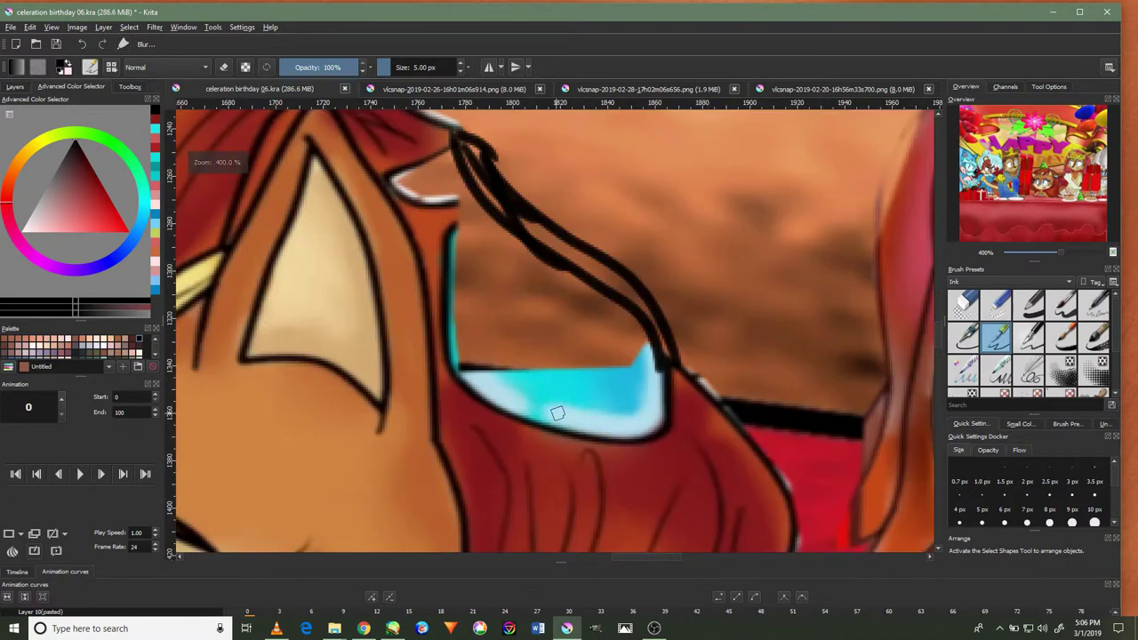
drag(514, 264, 555, 414)
drag(639, 378, 487, 260)
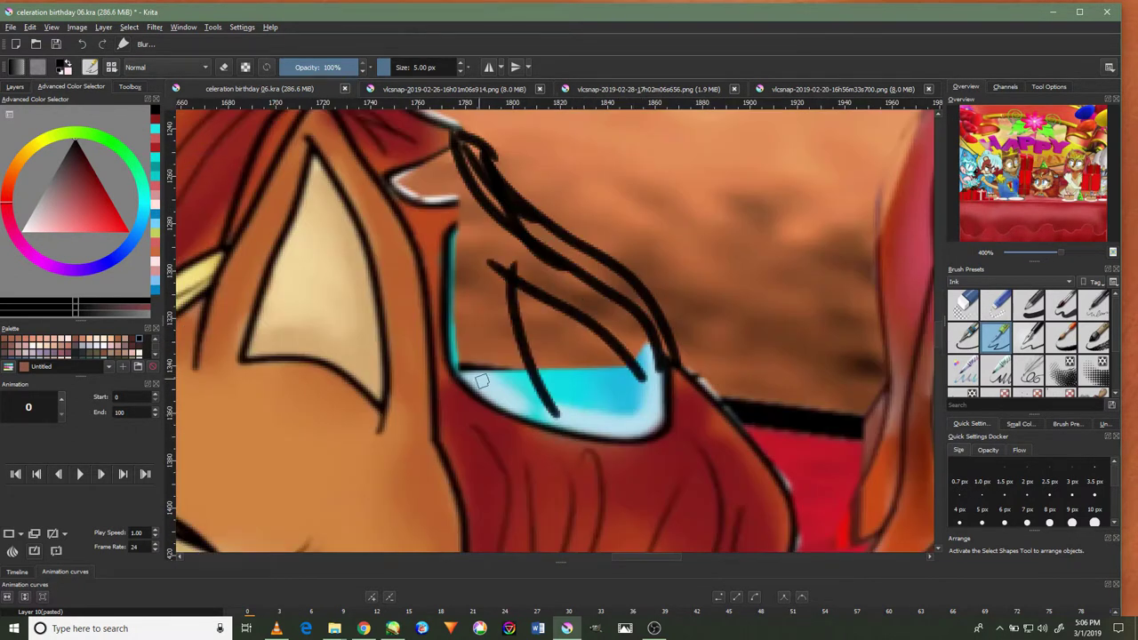
drag(482, 382, 452, 216)
Show the layer list and sample the hair's red colour from the canvas
click(15, 88)
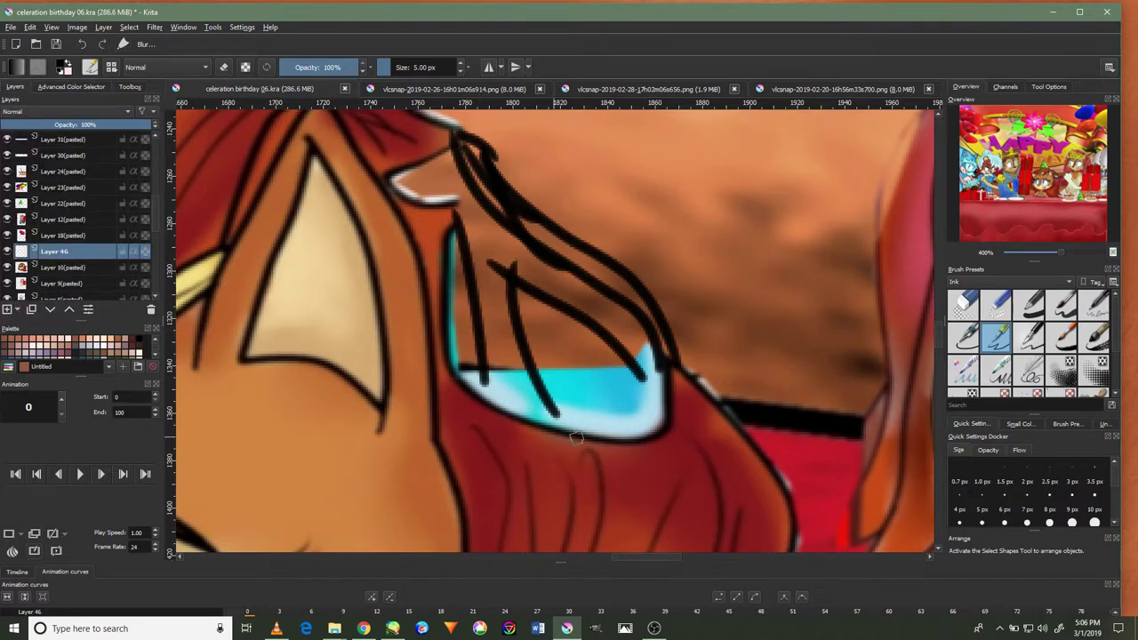
ctrl+click(707, 418)
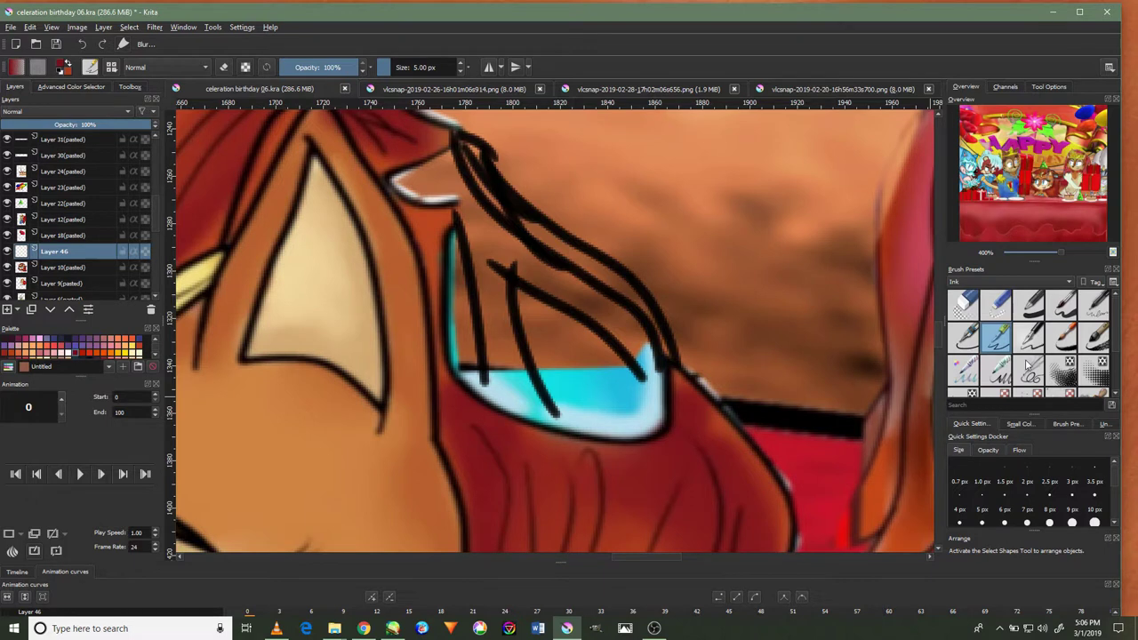
click(1068, 282)
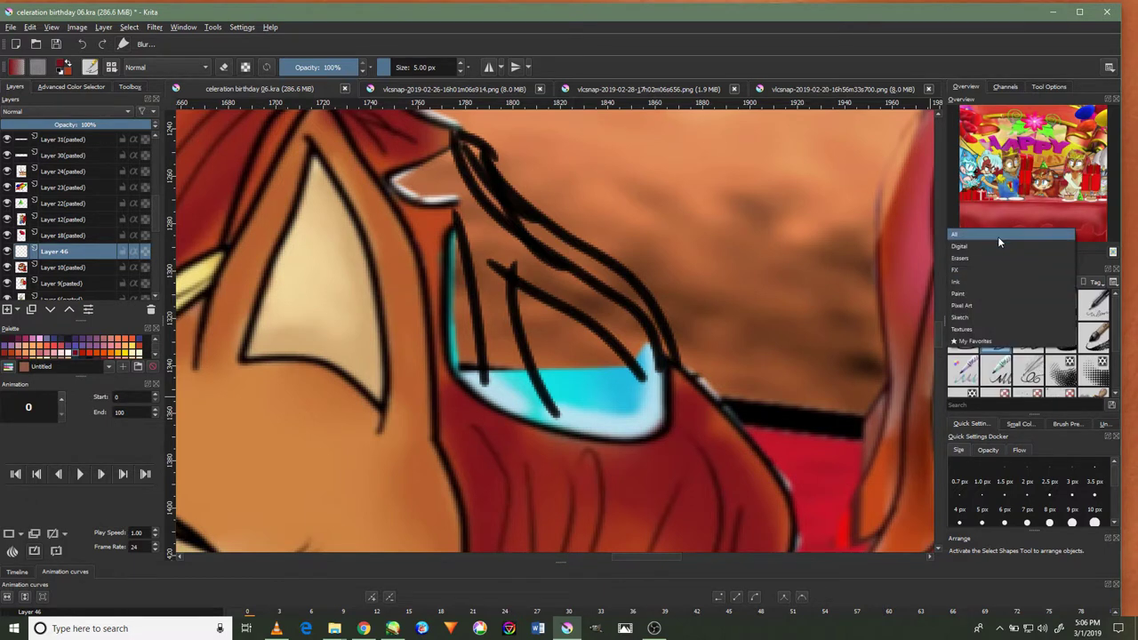
Paint dark red over the eye with a large Digital brush, trying Multiply on Layer 10 and undoing it
click(996, 249)
click(1094, 304)
drag(569, 409, 506, 294)
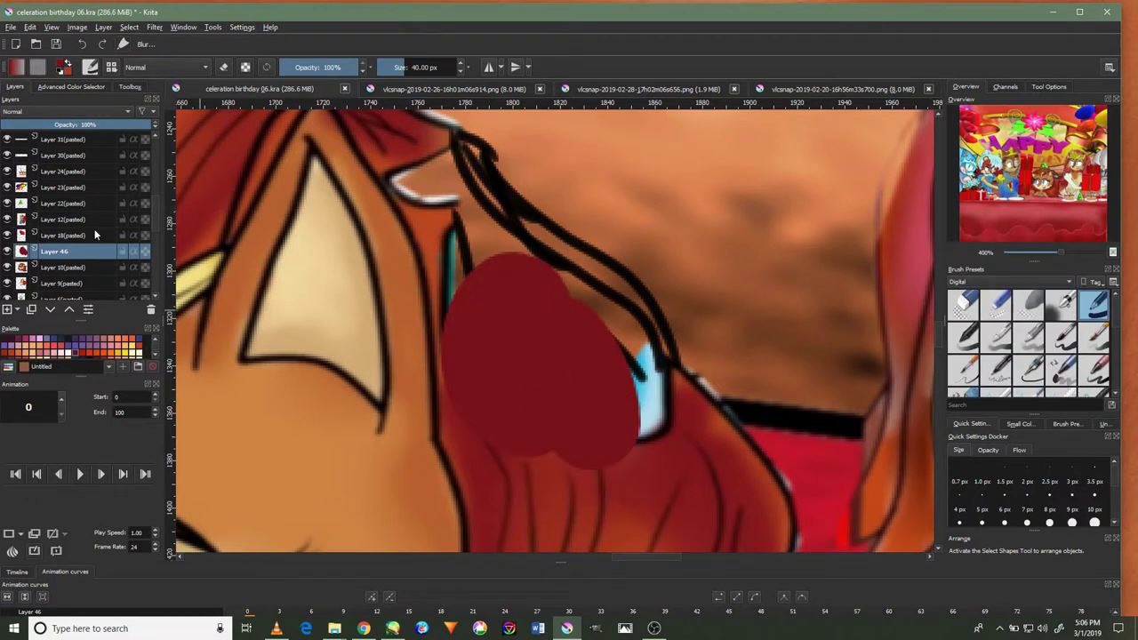
click(7, 111)
click(14, 153)
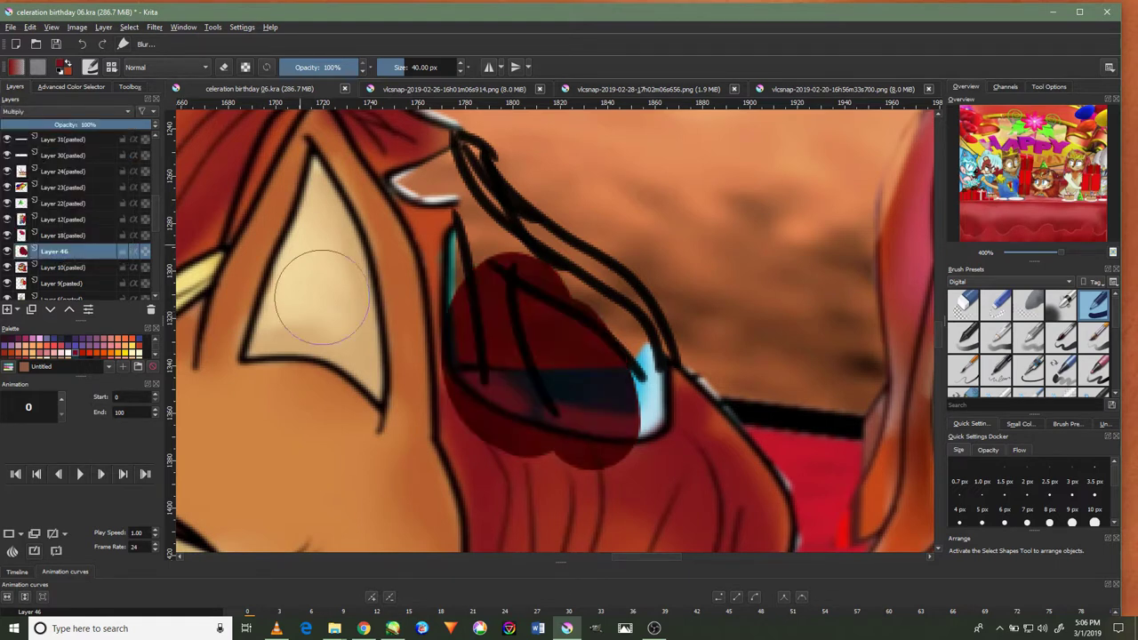
click(66, 270)
drag(575, 382, 626, 402)
click(81, 111)
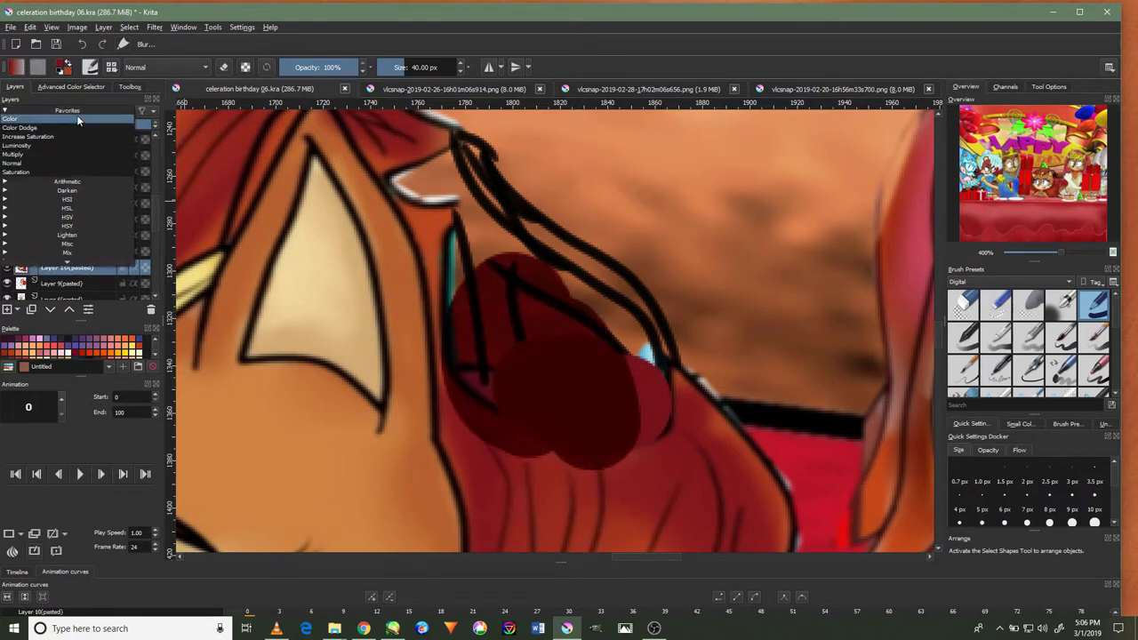
click(63, 152)
click(82, 43)
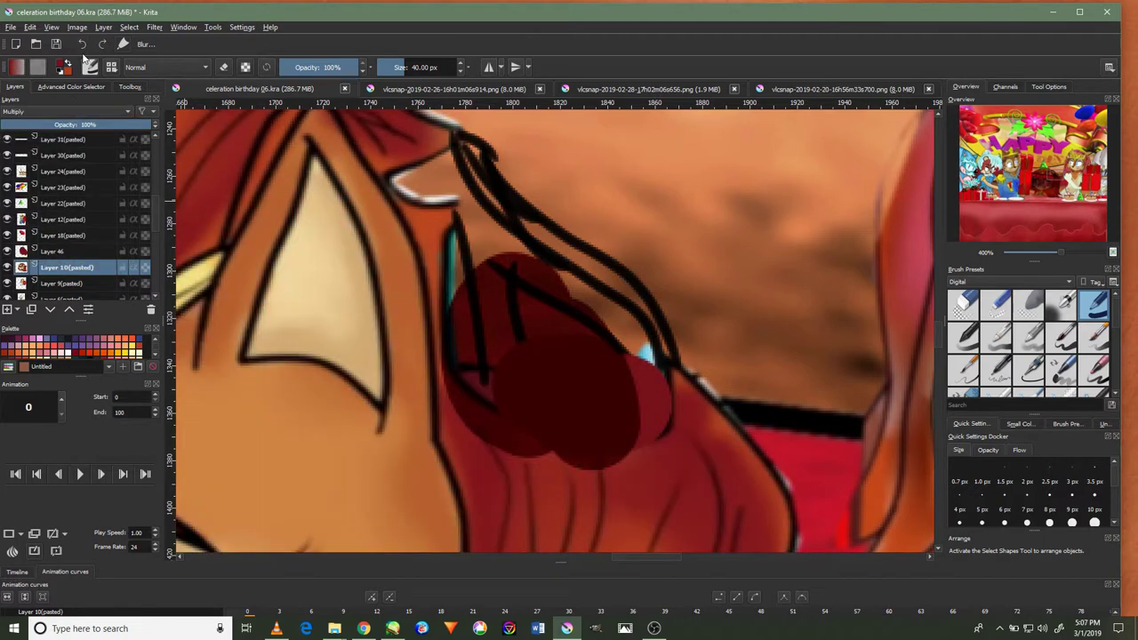
click(81, 43)
click(81, 44)
Extend the dark red paint over the eye's top and fill the orange gaps in the hair
scroll(534, 324, down, 2)
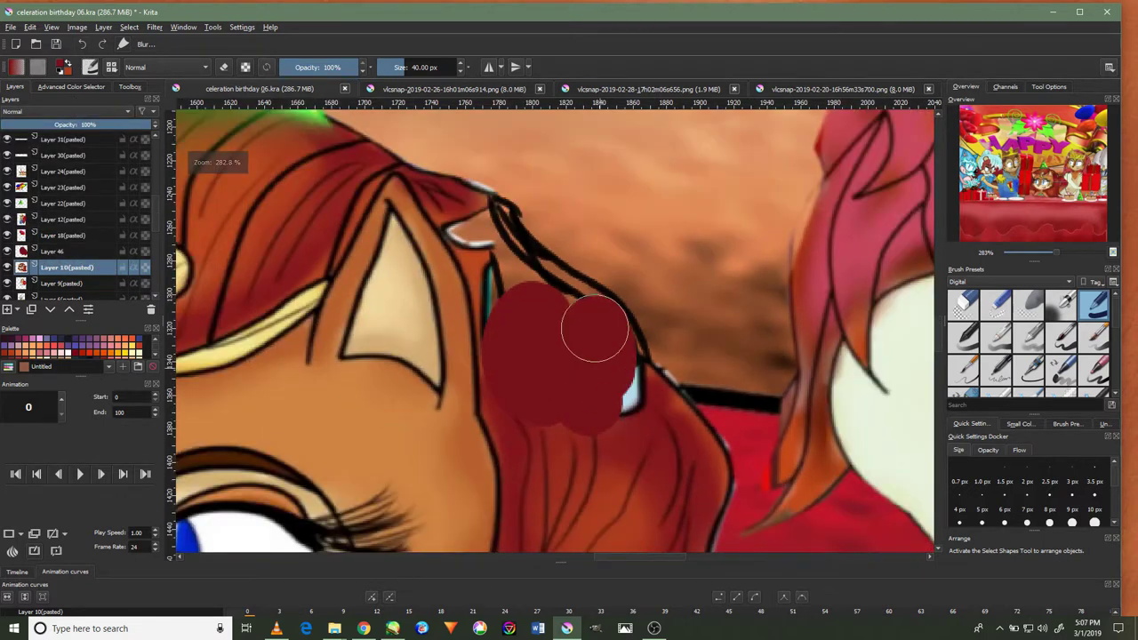
scroll(542, 307, down, 3)
scroll(545, 298, up, 3)
scroll(545, 294, up, 2)
scroll(543, 344, up, 2)
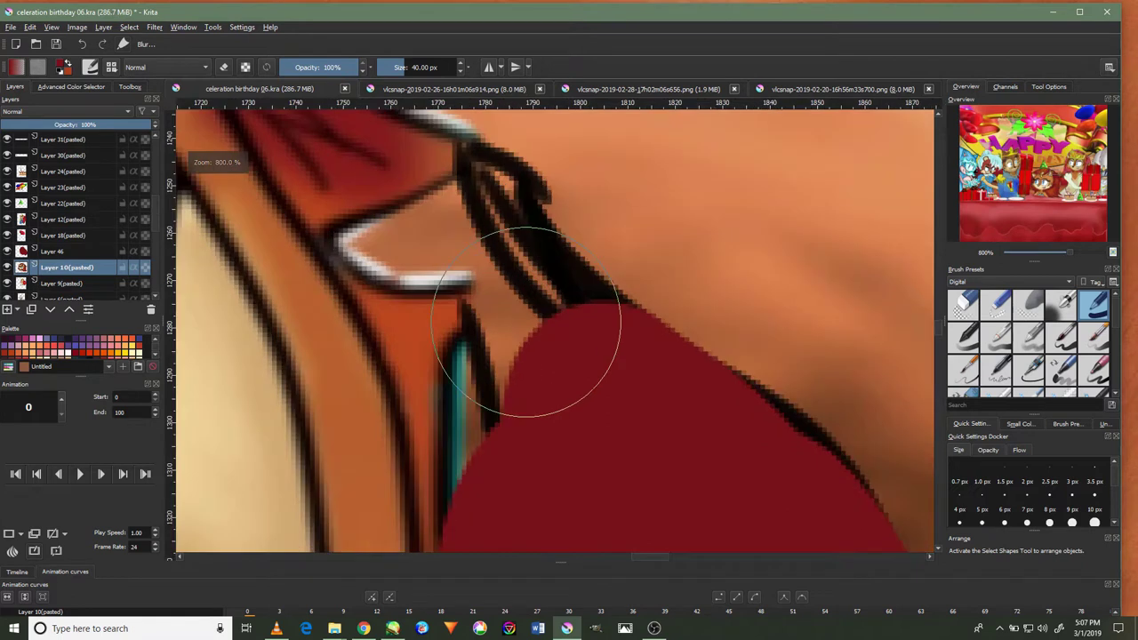
mouse_move(544, 343)
mouse_down()
mouse_move(503, 414)
mouse_move(435, 271)
mouse_move(471, 293)
mouse_move(459, 385)
mouse_up()
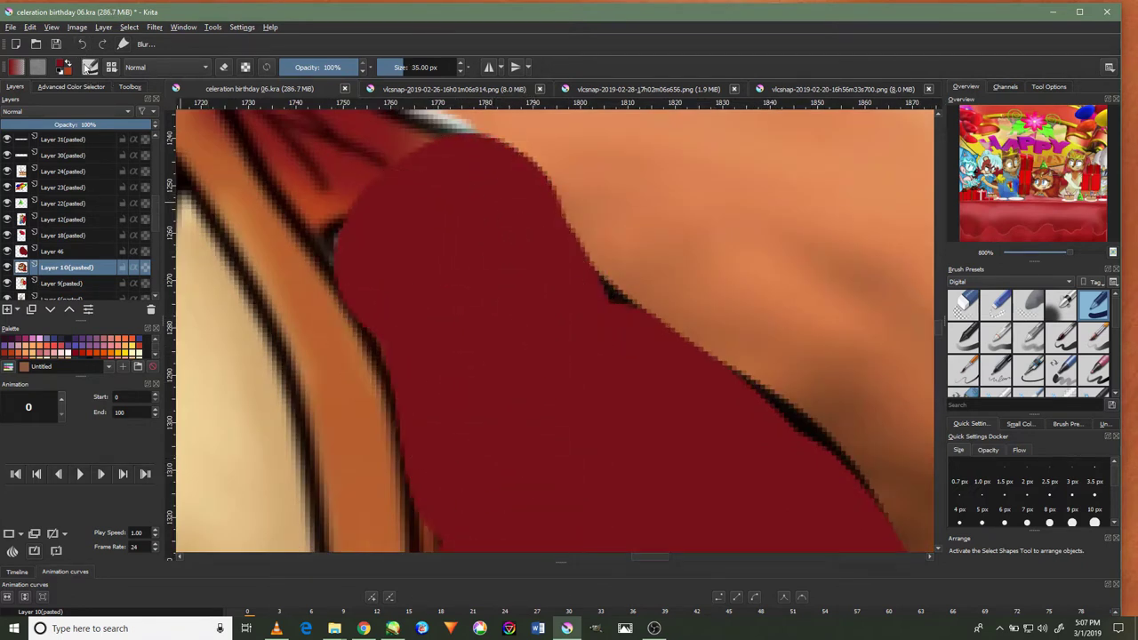
scroll(413, 299, down, 2)
scroll(414, 299, down, 2)
scroll(414, 299, up, 2)
scroll(414, 299, up, 1)
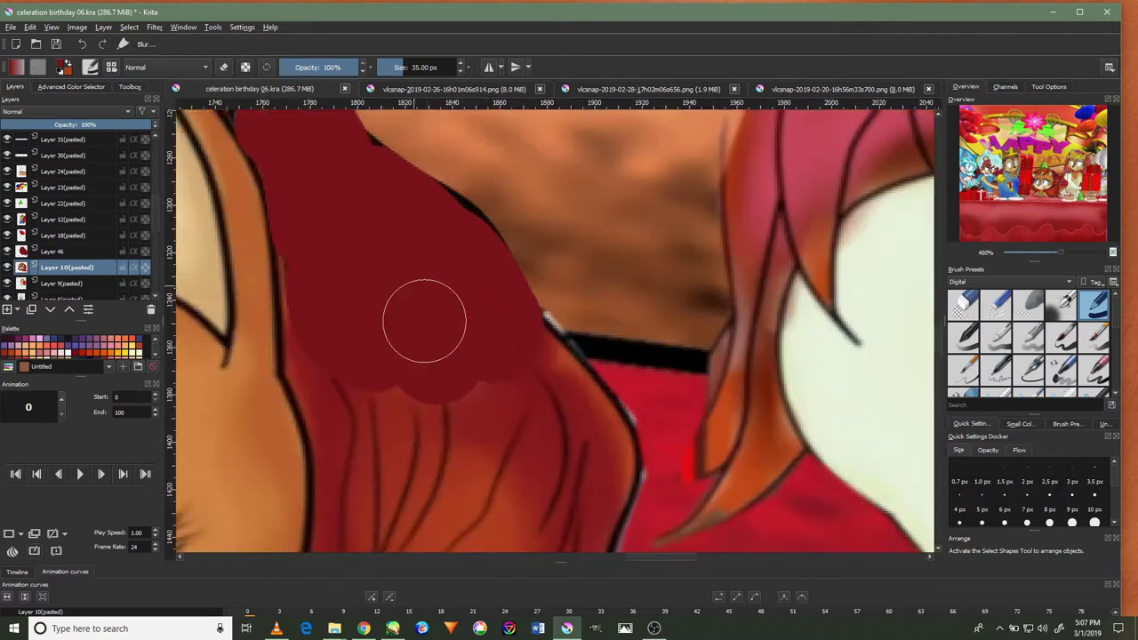
mouse_move(419, 299)
mouse_down()
mouse_move(432, 279)
mouse_move(482, 330)
mouse_move(412, 275)
mouse_move(434, 356)
mouse_up()
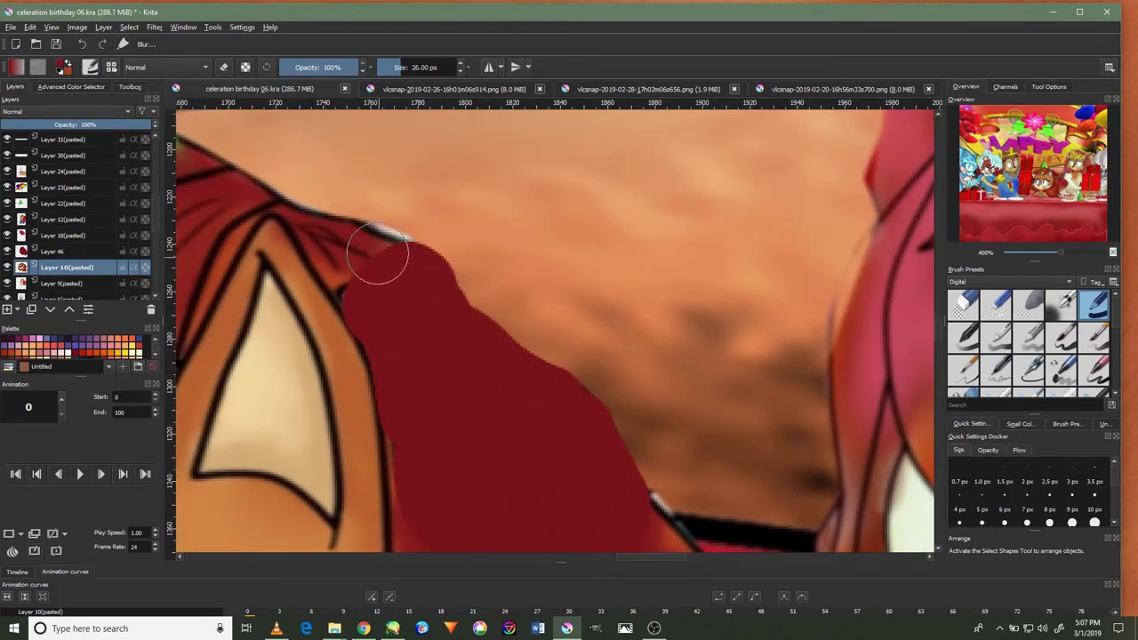
drag(378, 254, 409, 328)
Soften the red patch into the surrounding fur on Layer 46 with a 41 px blending brush
click(1064, 308)
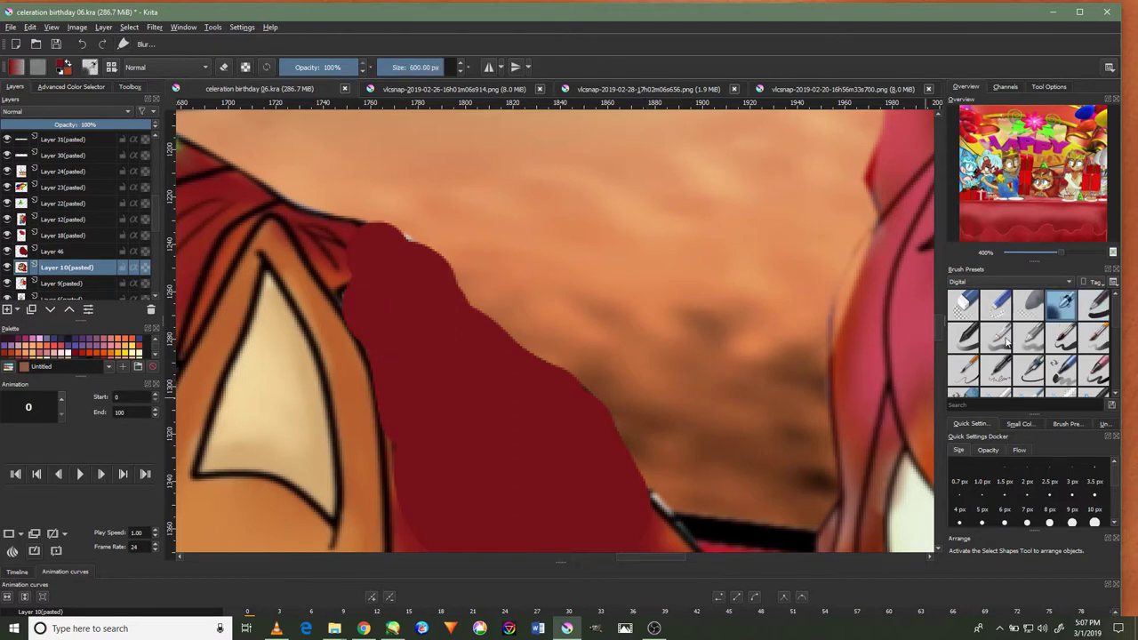
drag(426, 459, 480, 442)
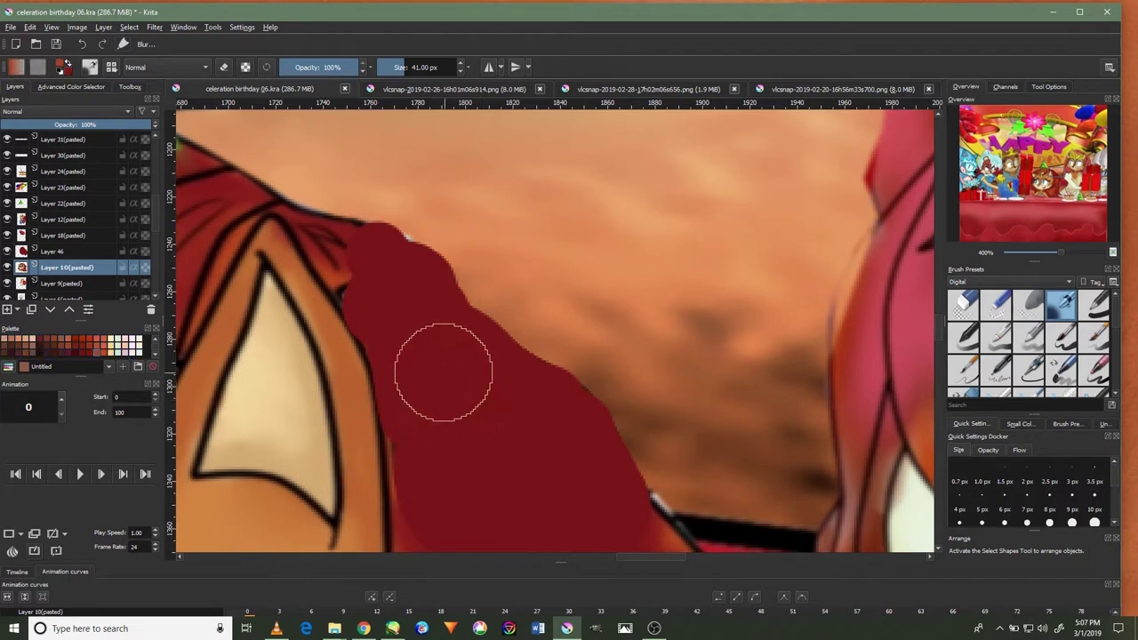
scroll(498, 382, down, 2)
click(98, 253)
mouse_move(226, 289)
mouse_down()
mouse_move(426, 284)
mouse_move(533, 310)
mouse_up()
scroll(533, 310, up, 2)
mouse_move(465, 323)
mouse_down()
mouse_move(382, 227)
mouse_move(465, 414)
mouse_up()
scroll(483, 386, down, 3)
scroll(602, 284, down, 1)
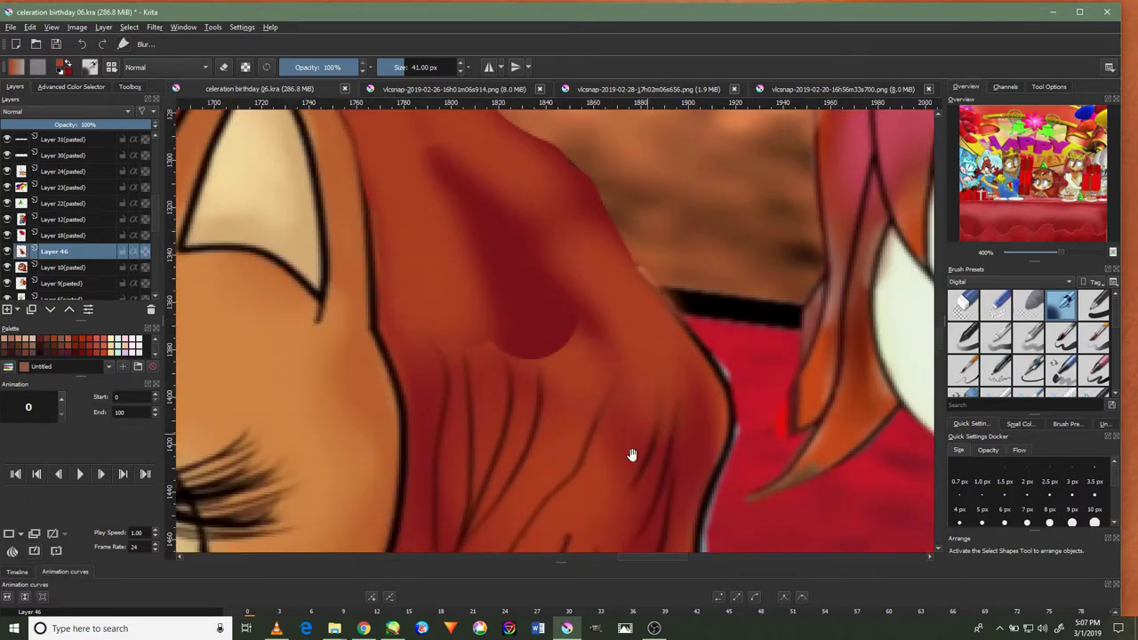
drag(632, 455, 590, 381)
scroll(589, 246, down, 5)
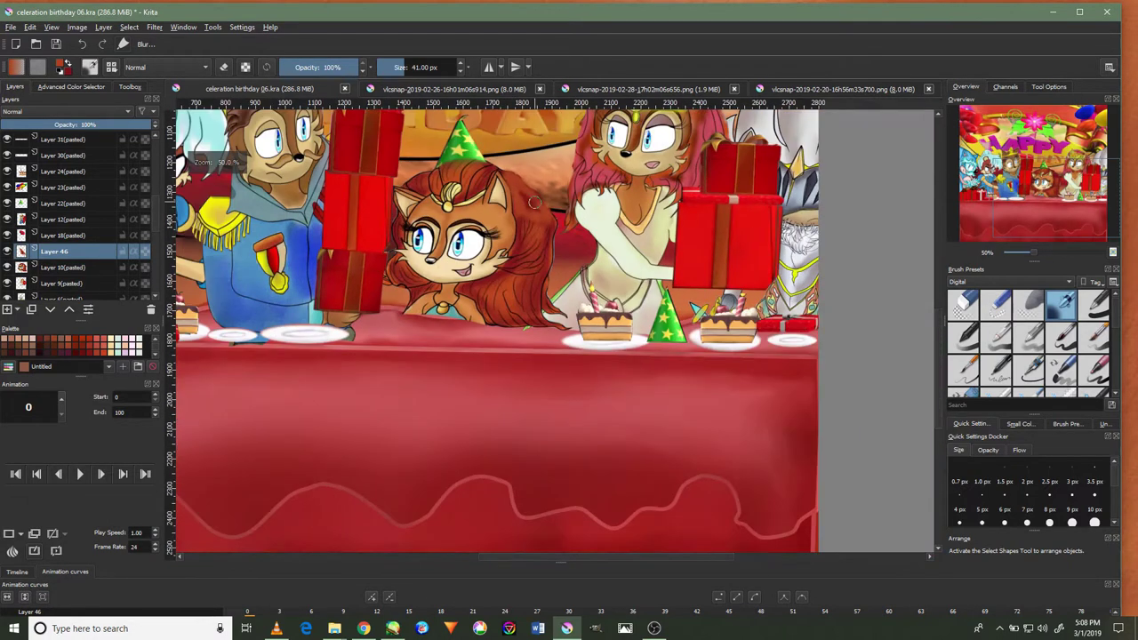
scroll(533, 202, up, 5)
scroll(498, 196, down, 3)
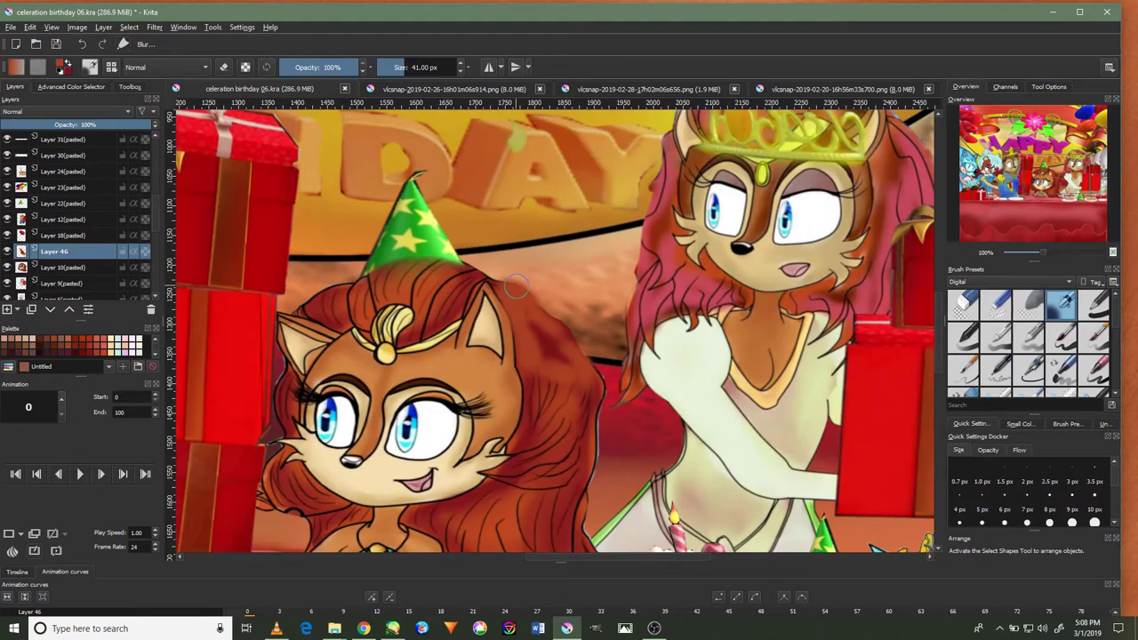
scroll(515, 286, down, 2)
drag(428, 234, 454, 246)
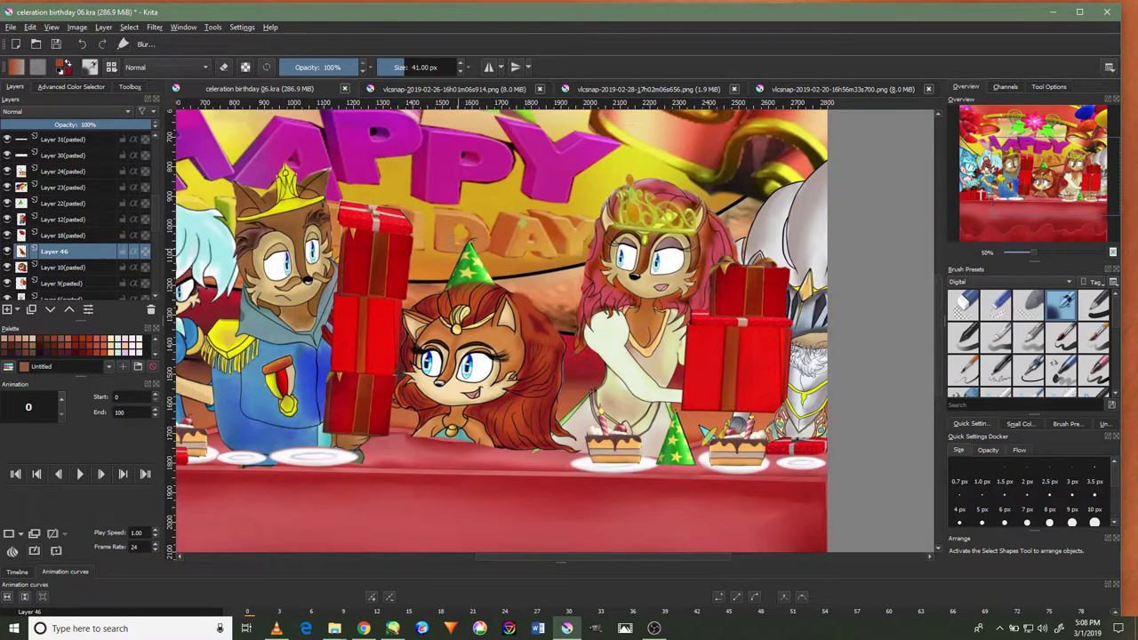
scroll(975, 307, down, 2)
click(995, 305)
scroll(406, 406, up, 5)
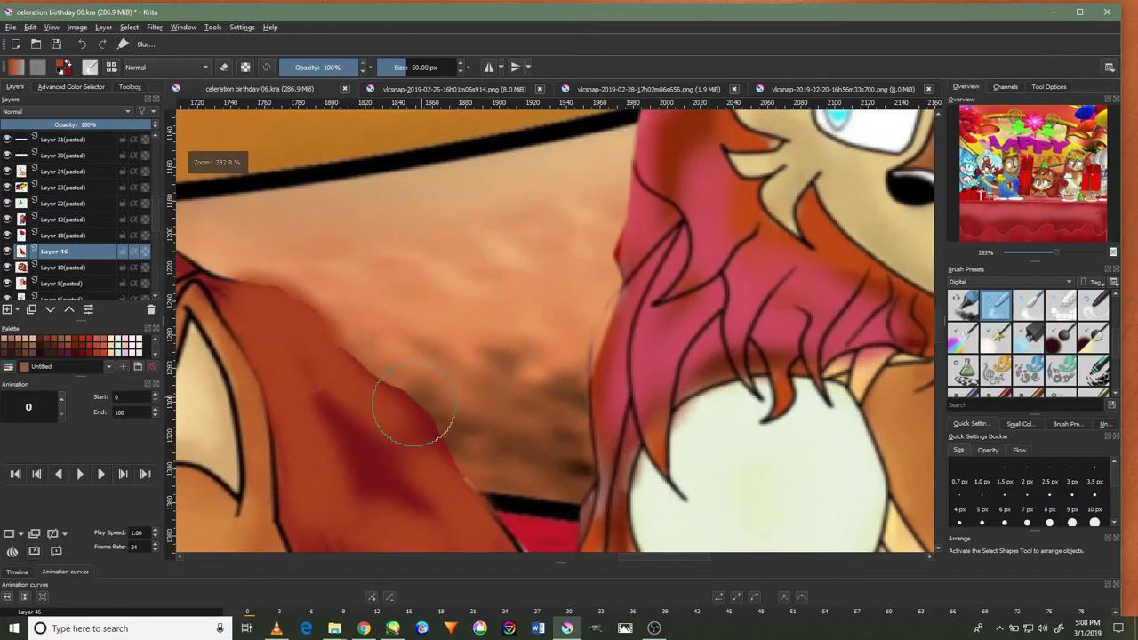
mouse_move(370, 459)
mouse_down()
mouse_move(330, 394)
mouse_move(363, 458)
mouse_up()
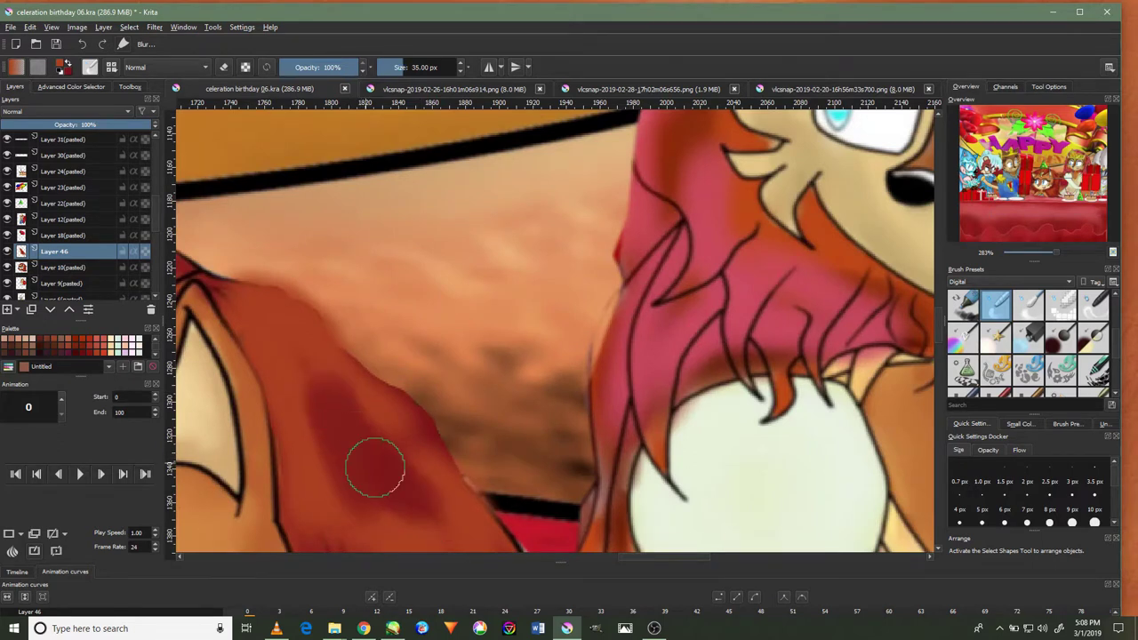
click(81, 45)
scroll(582, 362, down, 1)
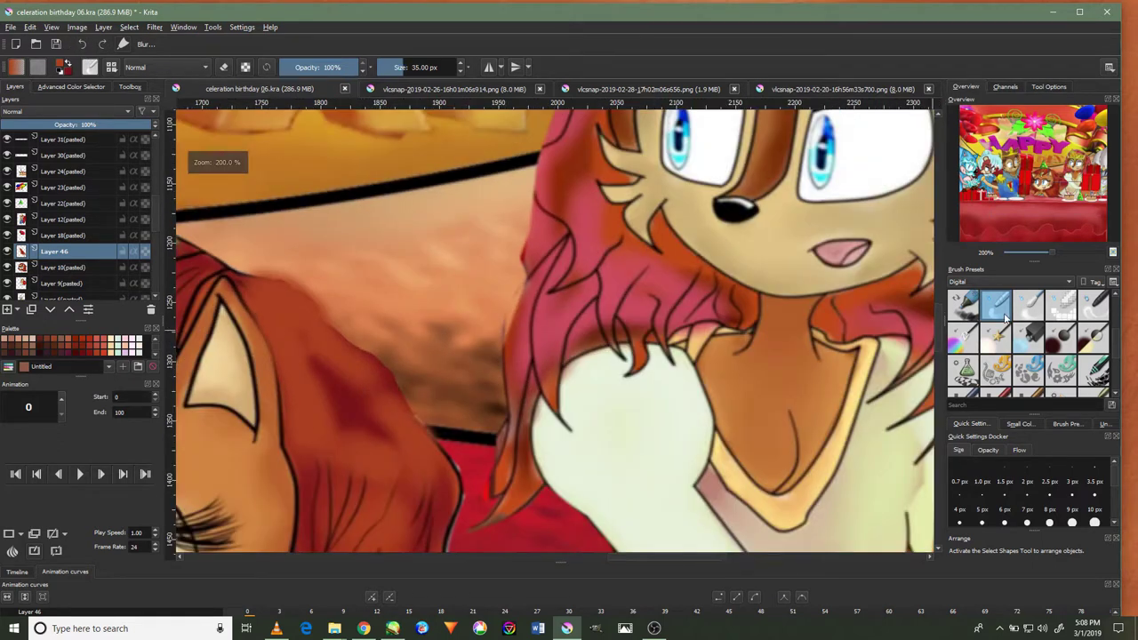
click(1028, 305)
scroll(353, 380, down, 3)
mouse_move(327, 373)
mouse_down()
mouse_move(689, 360)
mouse_move(680, 363)
mouse_up()
scroll(548, 367, up, 3)
scroll(548, 367, up, 3)
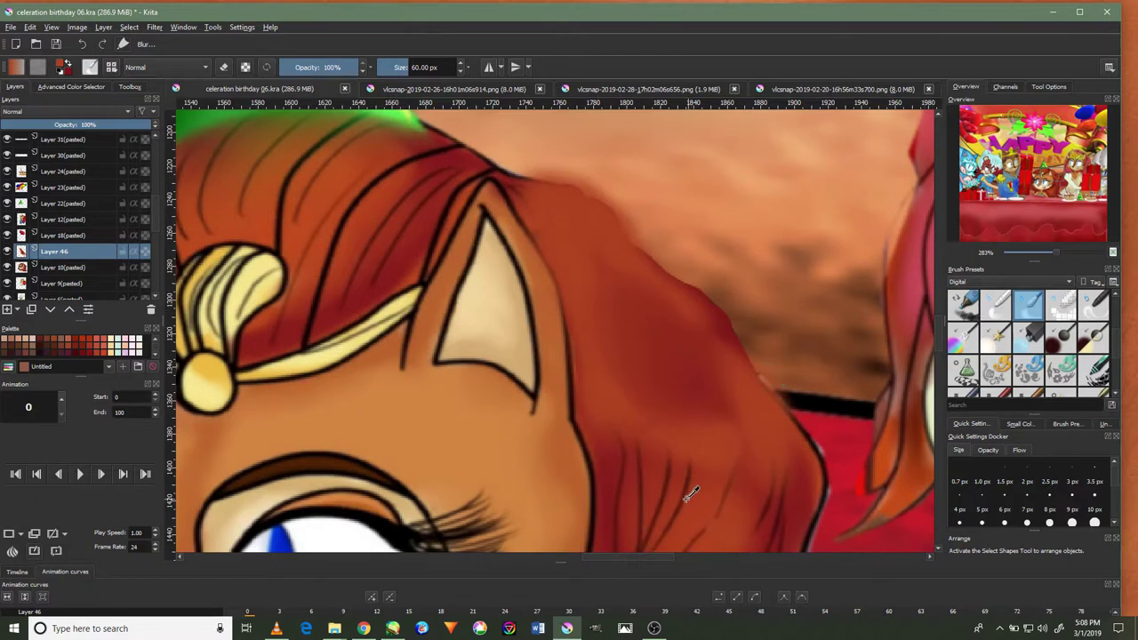
Draw thin dark strands on the red hair with a 5 px Ink brush and fade Layer 47 to 43% opacity
click(981, 282)
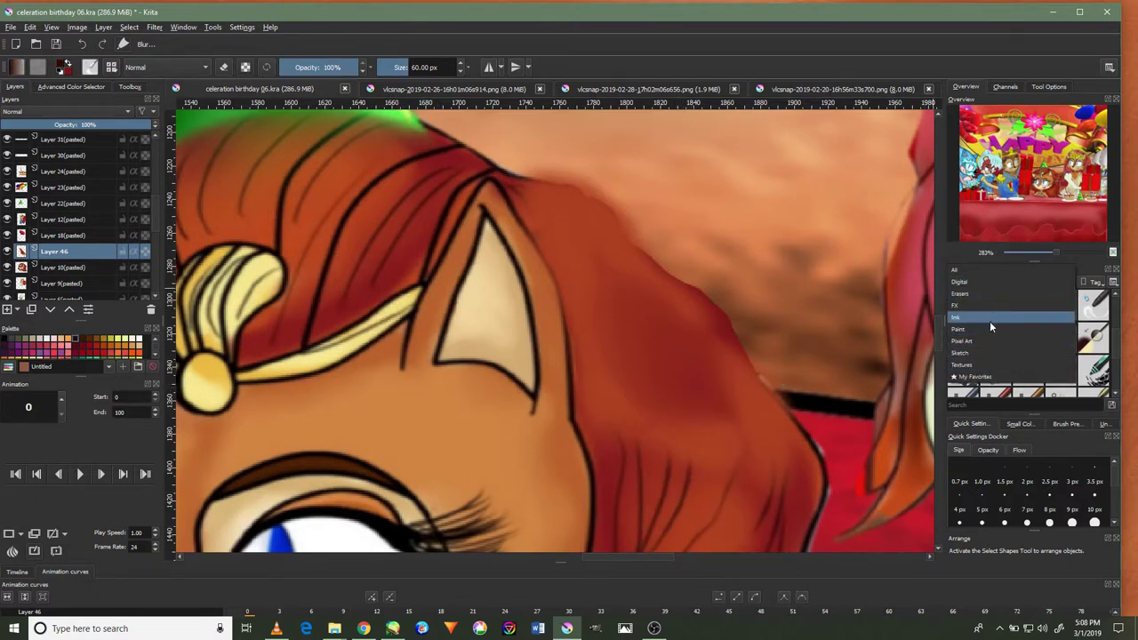
click(991, 317)
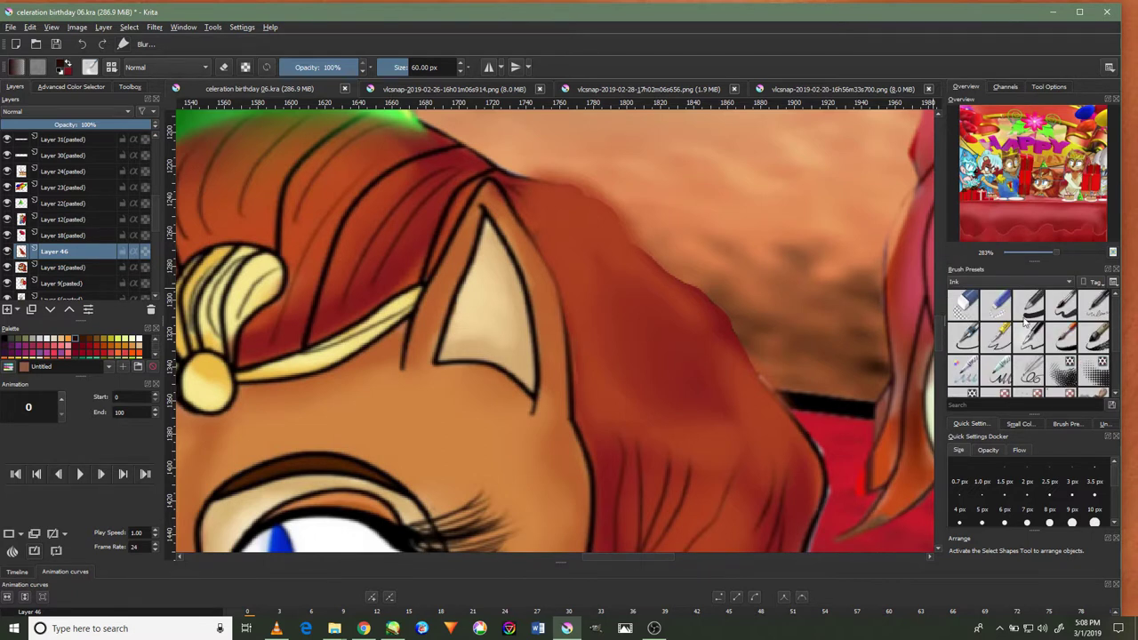
click(963, 336)
drag(634, 331, 722, 437)
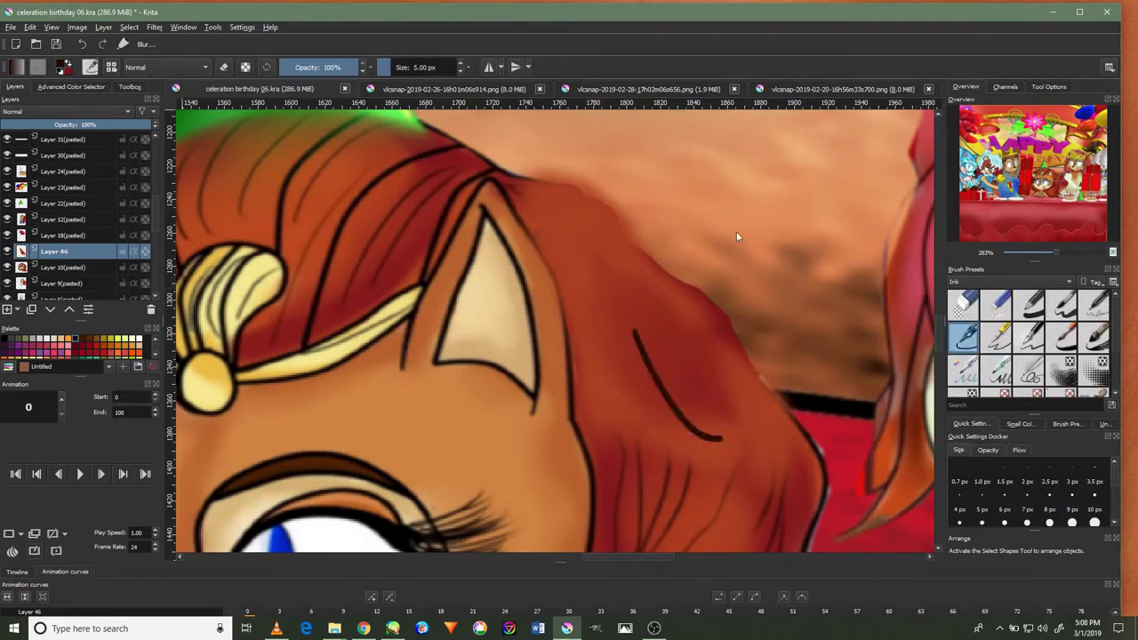
key(ctrl+z)
click(1028, 336)
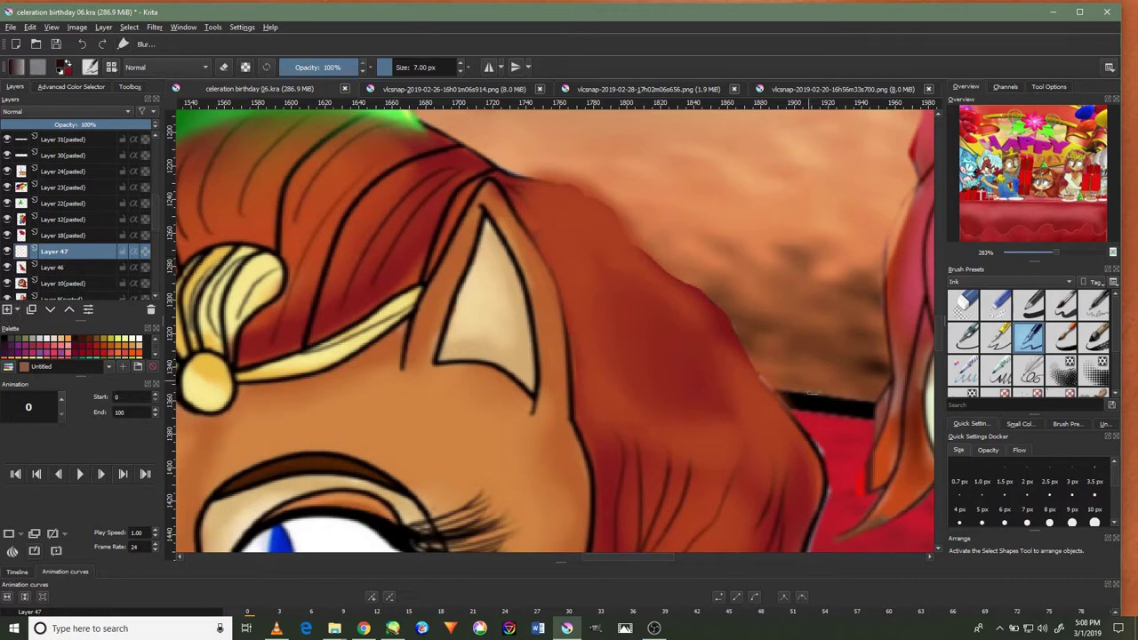
drag(768, 436, 665, 305)
click(70, 122)
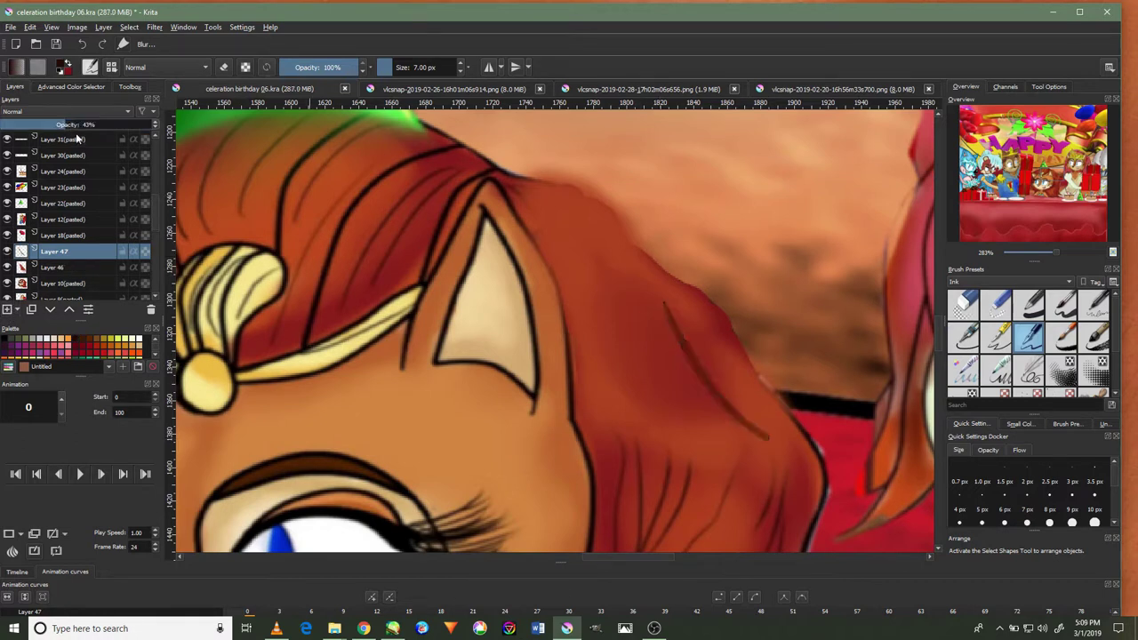
click(77, 112)
click(997, 336)
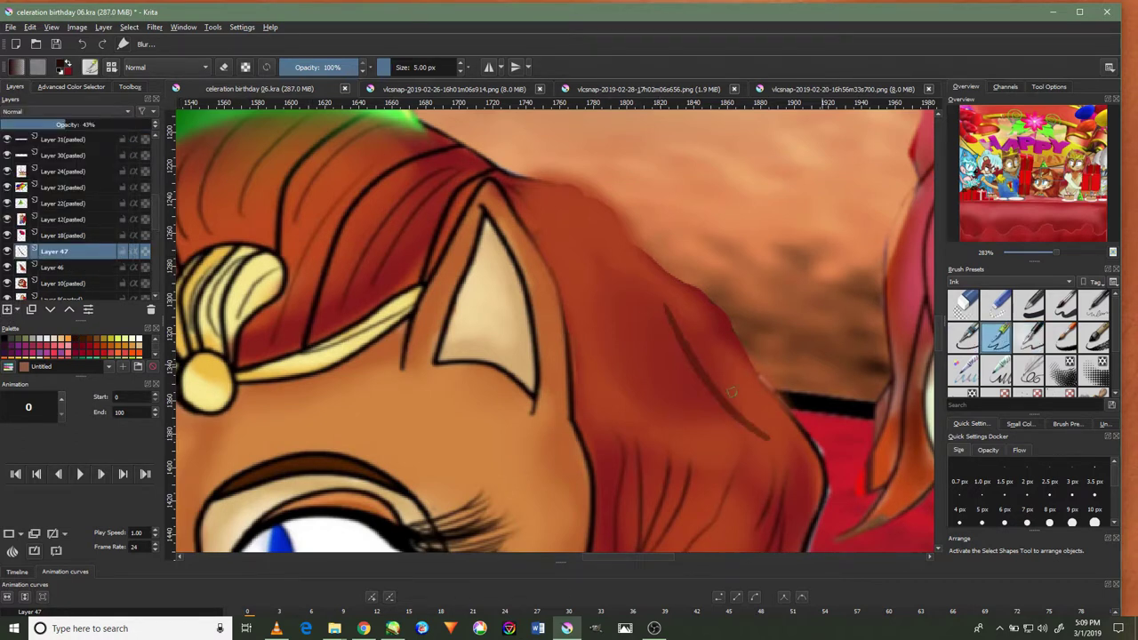
drag(657, 436, 577, 217)
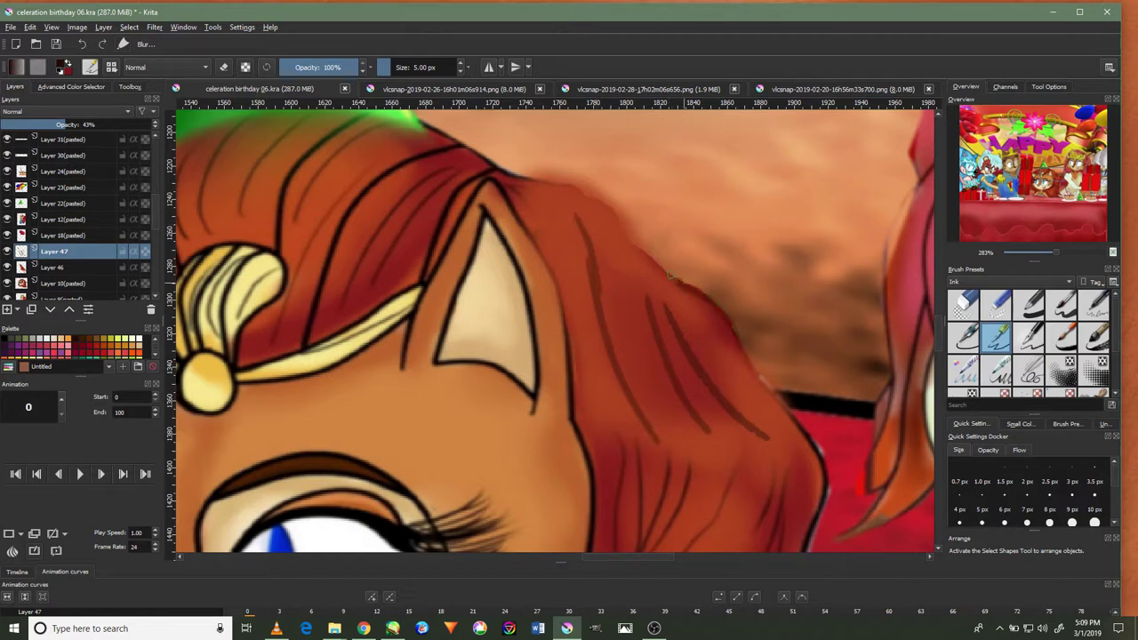
Set Layer 47's blending mode to Multiply and add another dark hair strand
click(71, 87)
click(130, 86)
click(15, 86)
click(59, 111)
click(60, 153)
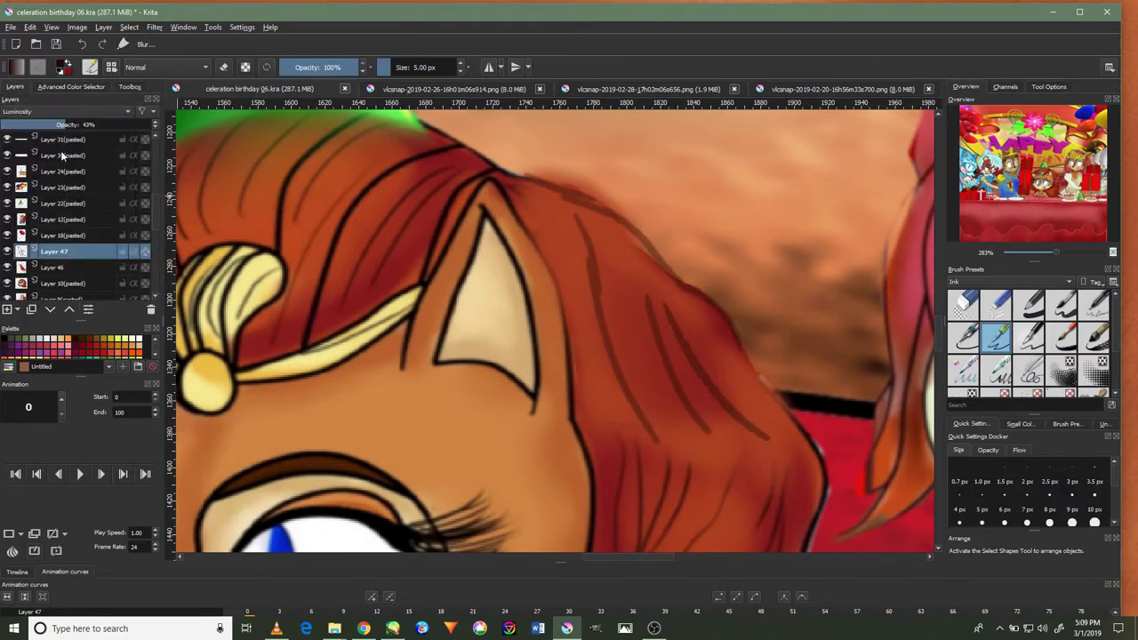
click(66, 111)
click(52, 158)
drag(735, 364, 573, 244)
key(minus)
key(minus)
key(minus)
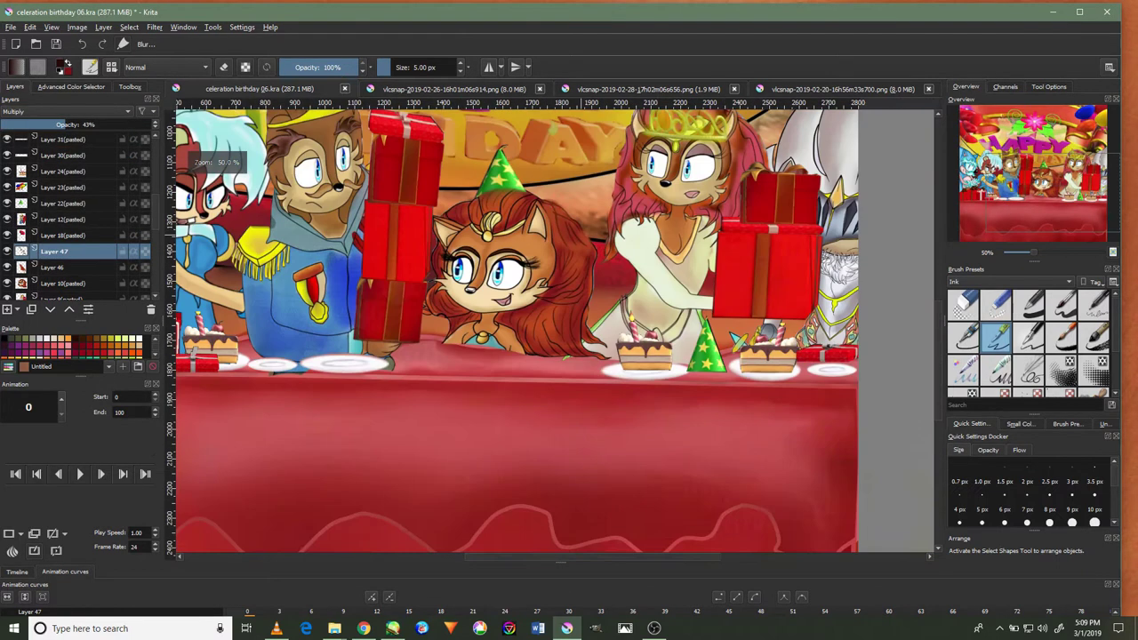
Draw two more dark hair strands near the shoulder
key(plus)
key(plus)
key(plus)
key(plus)
drag(400, 238, 484, 306)
drag(402, 235, 712, 267)
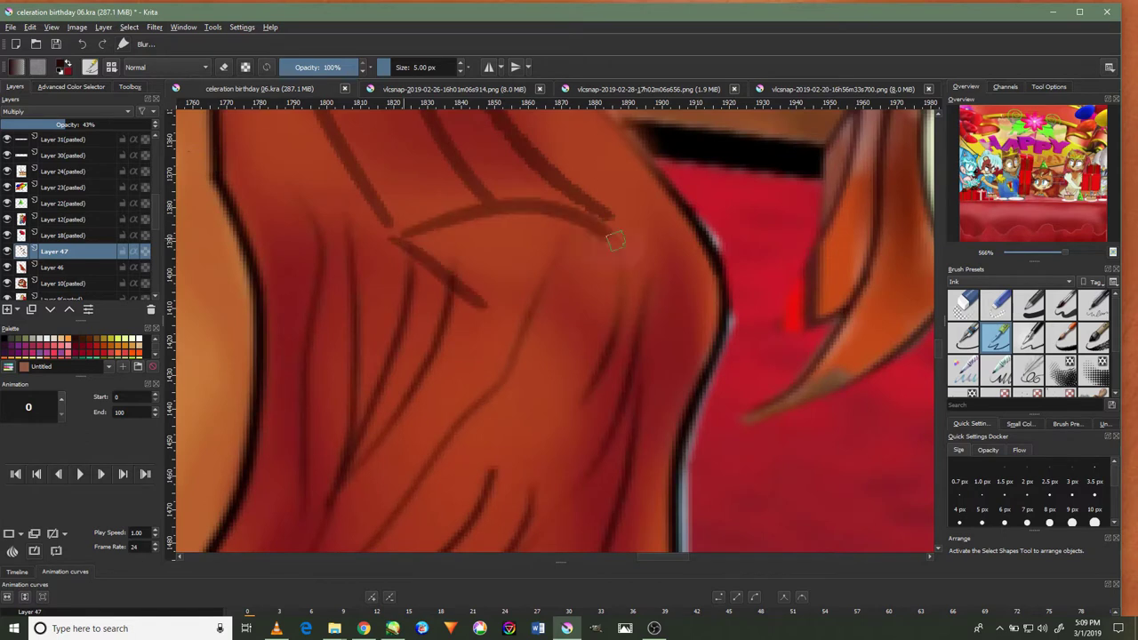
key(minus)
key(minus)
key(minus)
key(minus)
key(minus)
key(minus)
Make the hidden Layer 15(pasted) visible to reveal the birthday cake
drag(381, 226, 611, 347)
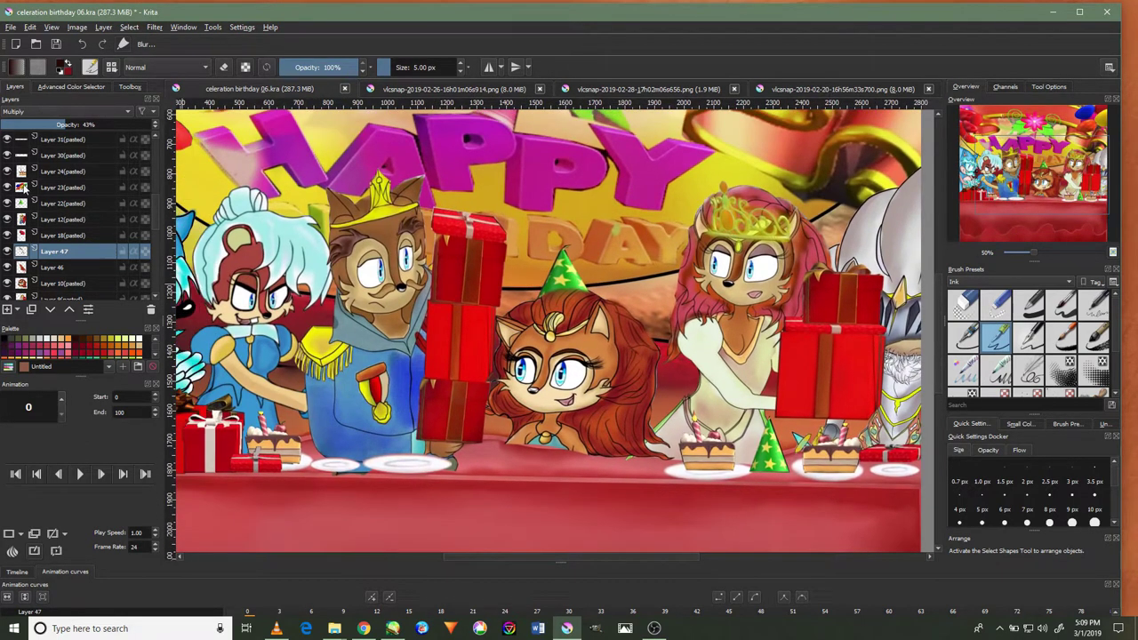
key(minus)
key(minus)
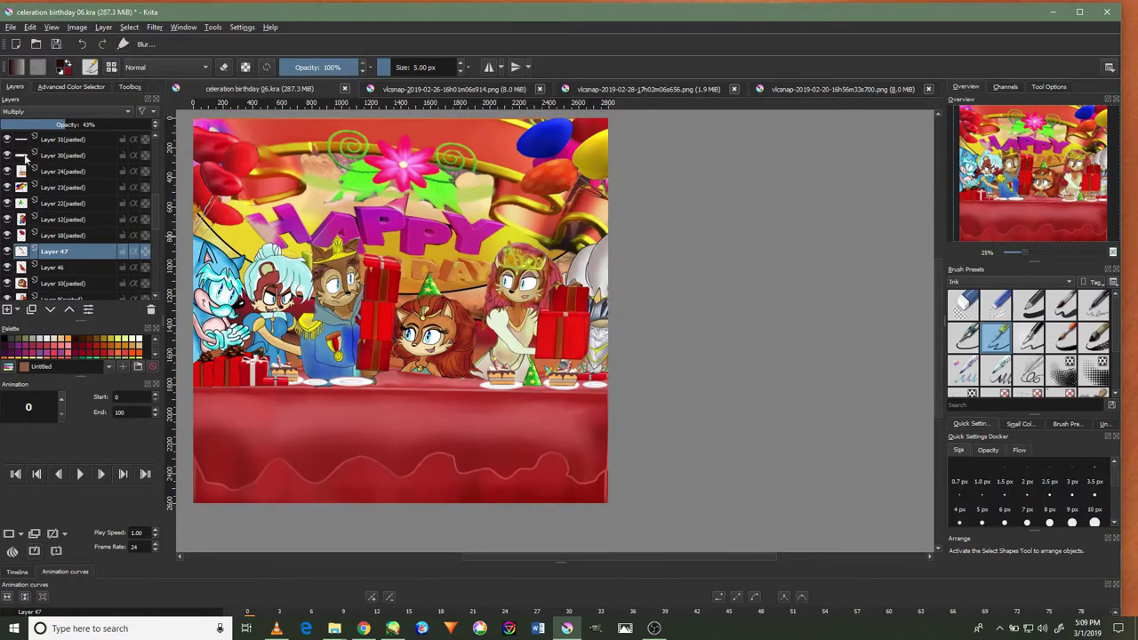
scroll(38, 176, down, 5)
click(7, 187)
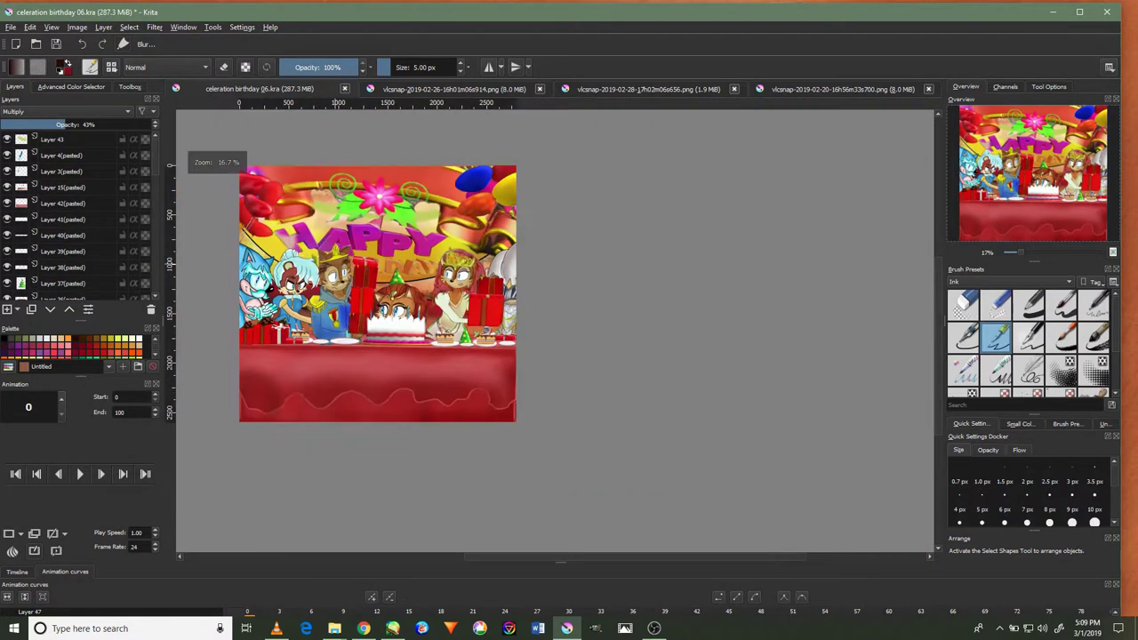
scroll(444, 360, up, 3)
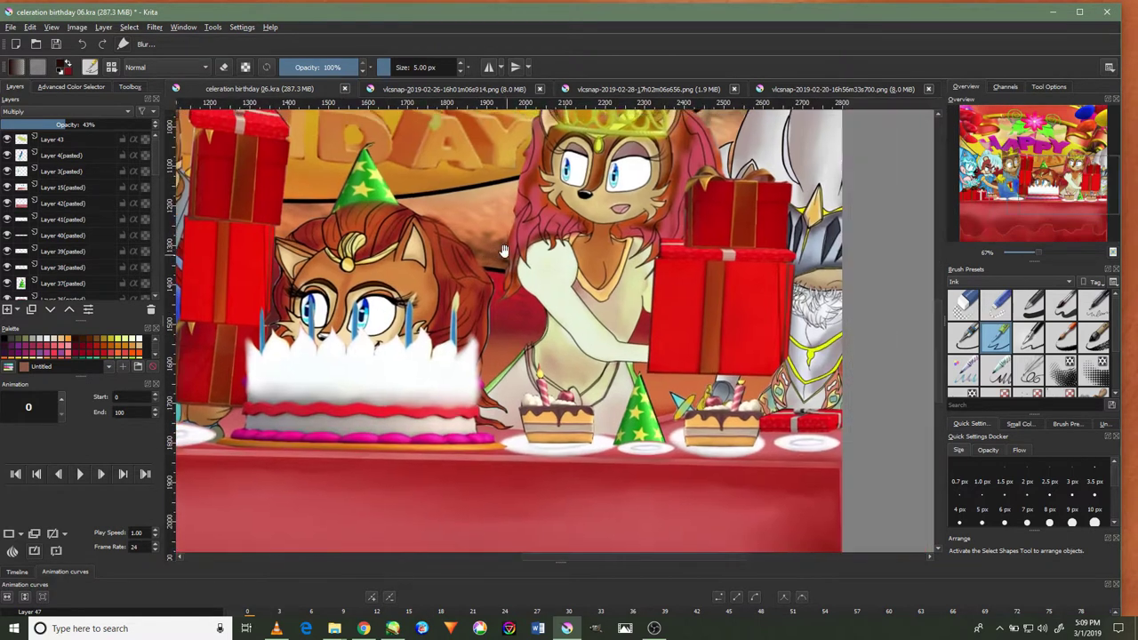
mouse_move(514, 336)
mouse_down()
mouse_move(528, 389)
mouse_move(505, 224)
mouse_move(609, 379)
mouse_up()
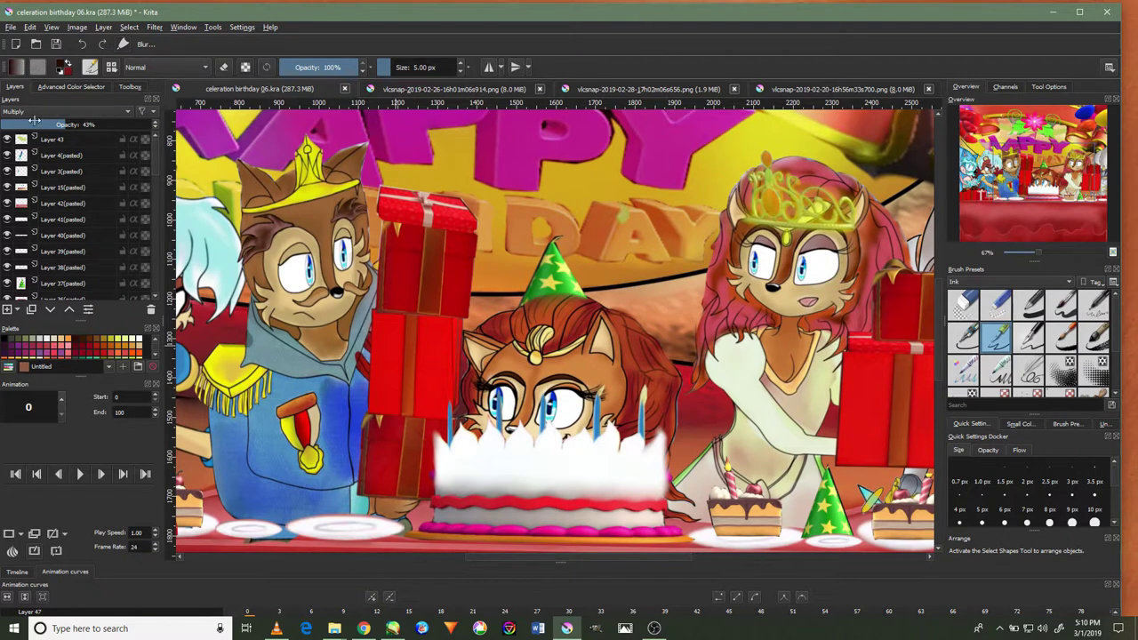
click(51, 87)
Add a new layer and pick a soft Digital brush with fully saturated cyan
click(129, 86)
click(18, 88)
click(8, 309)
click(996, 281)
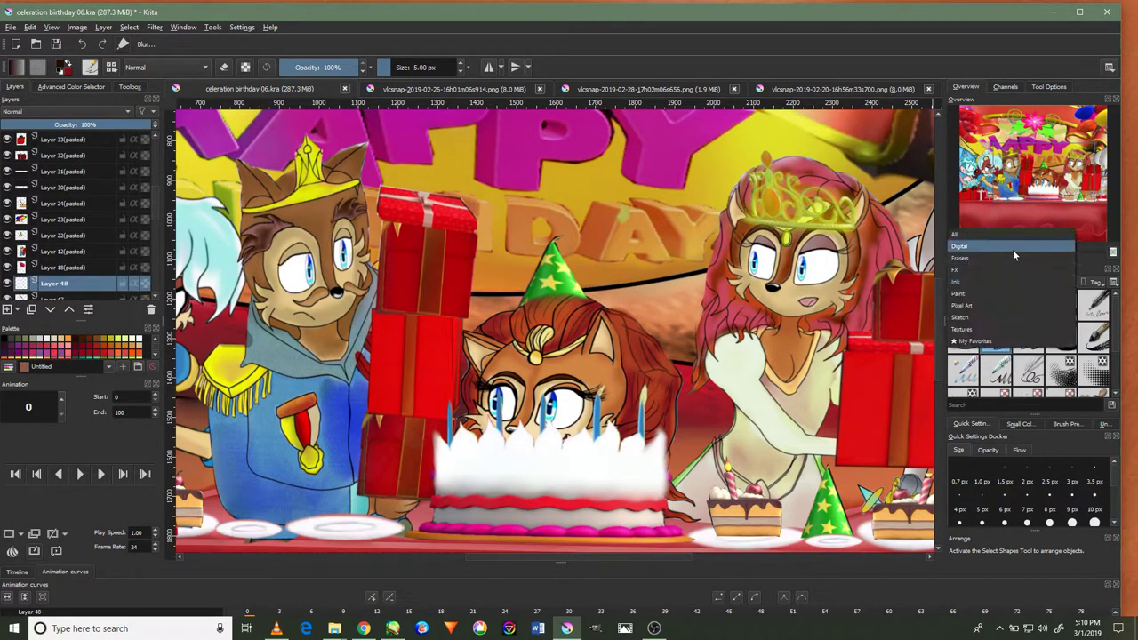
click(1019, 252)
click(1060, 306)
click(72, 87)
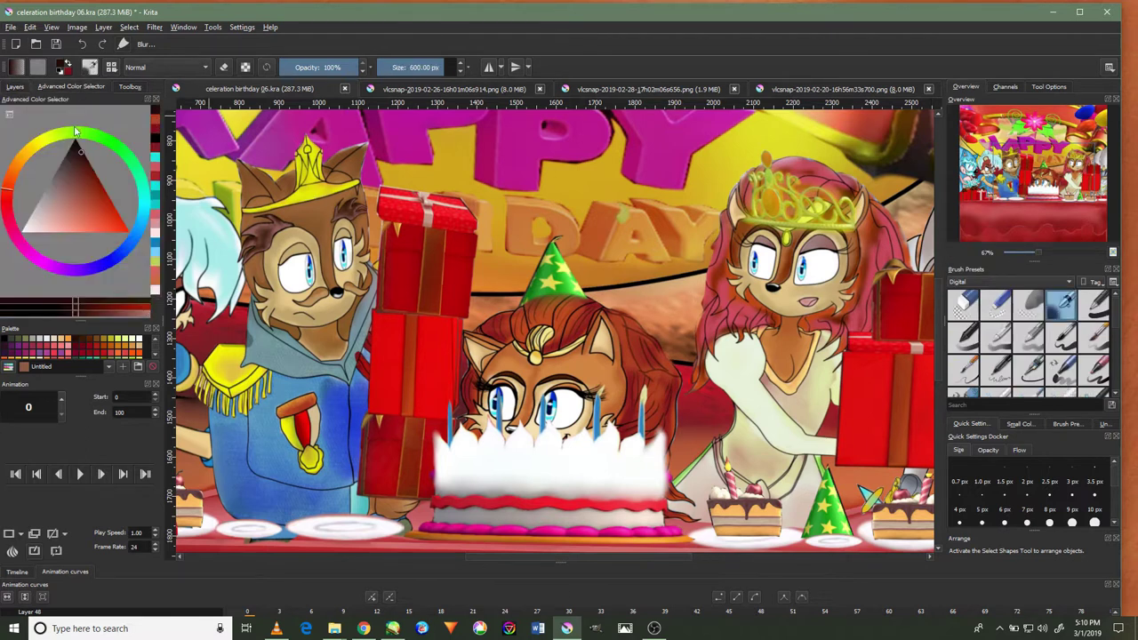
drag(135, 239, 144, 216)
click(121, 222)
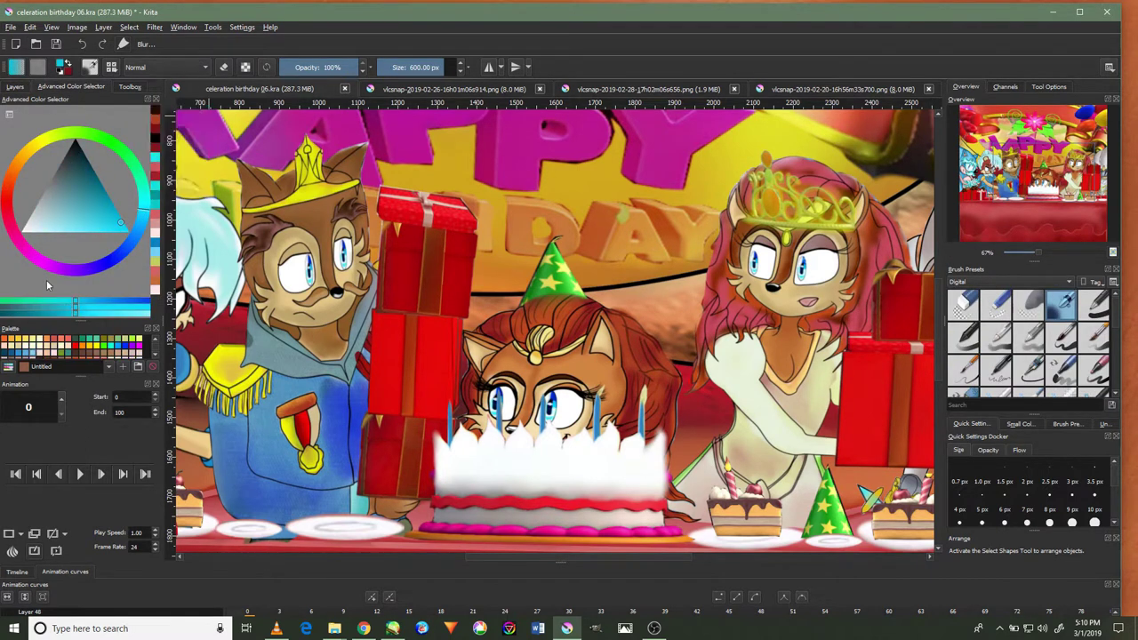
Set Layer 49 to Color Dodge blending and shrink the brush
click(14, 90)
click(67, 111)
click(36, 178)
drag(547, 492, 480, 491)
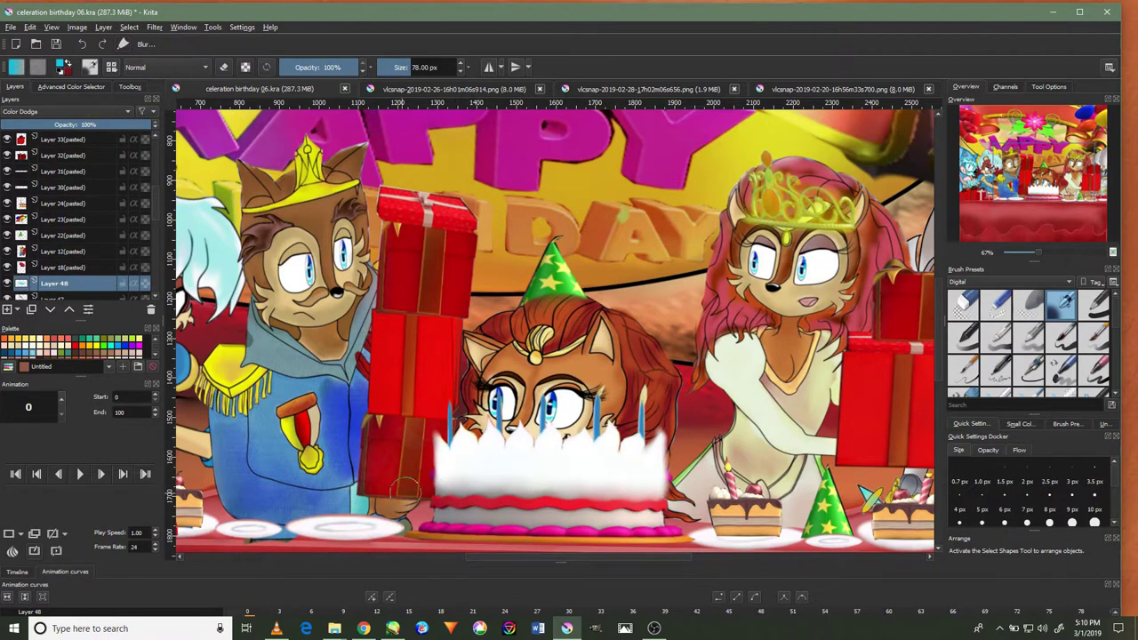
click(88, 112)
click(86, 155)
scroll(151, 203, up, 10)
click(53, 139)
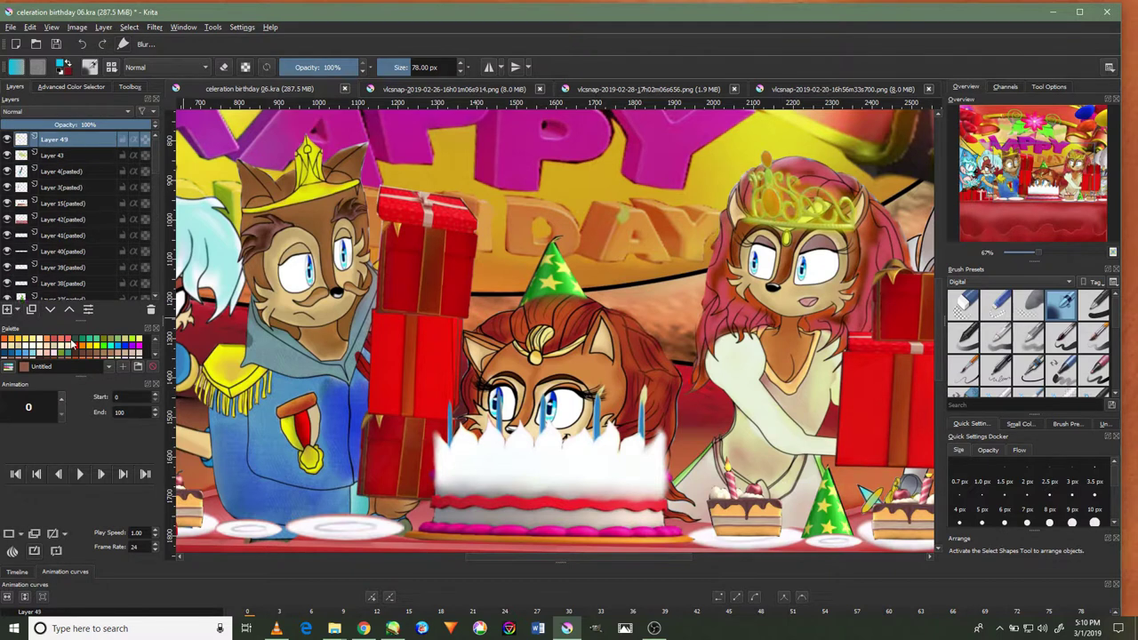
click(89, 112)
click(83, 133)
scroll(471, 480, up, 2)
Paint a white-cyan glow along the cake band, undoing strokes that spilled below it
mouse_move(472, 480)
mouse_down()
mouse_move(782, 450)
mouse_move(528, 444)
mouse_up()
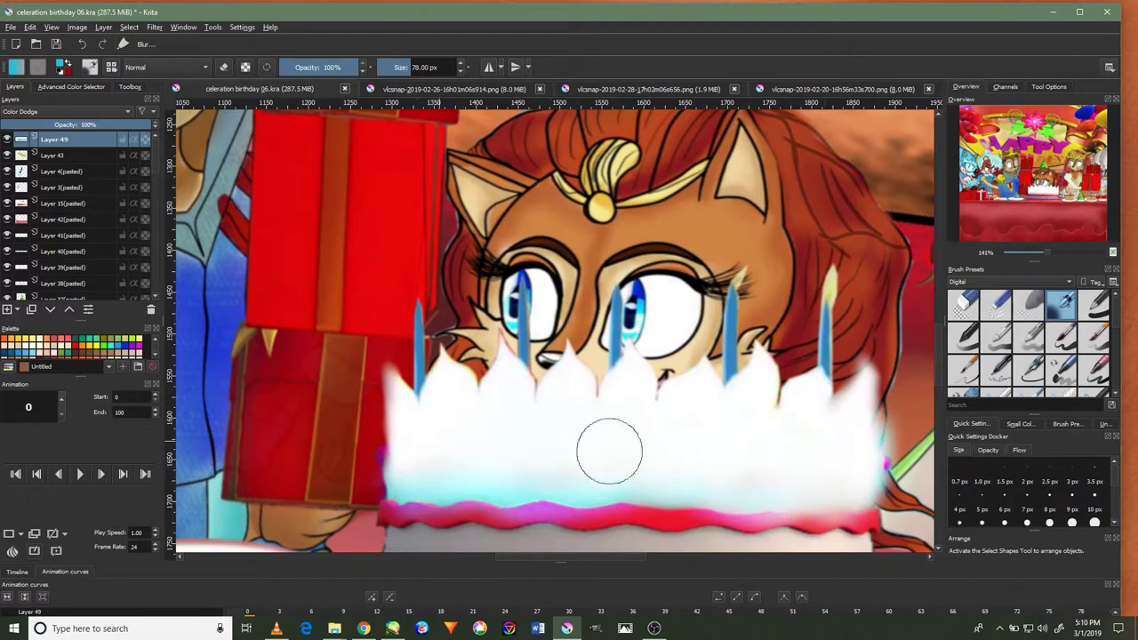
scroll(635, 466, down, 4)
scroll(622, 498, up, 3)
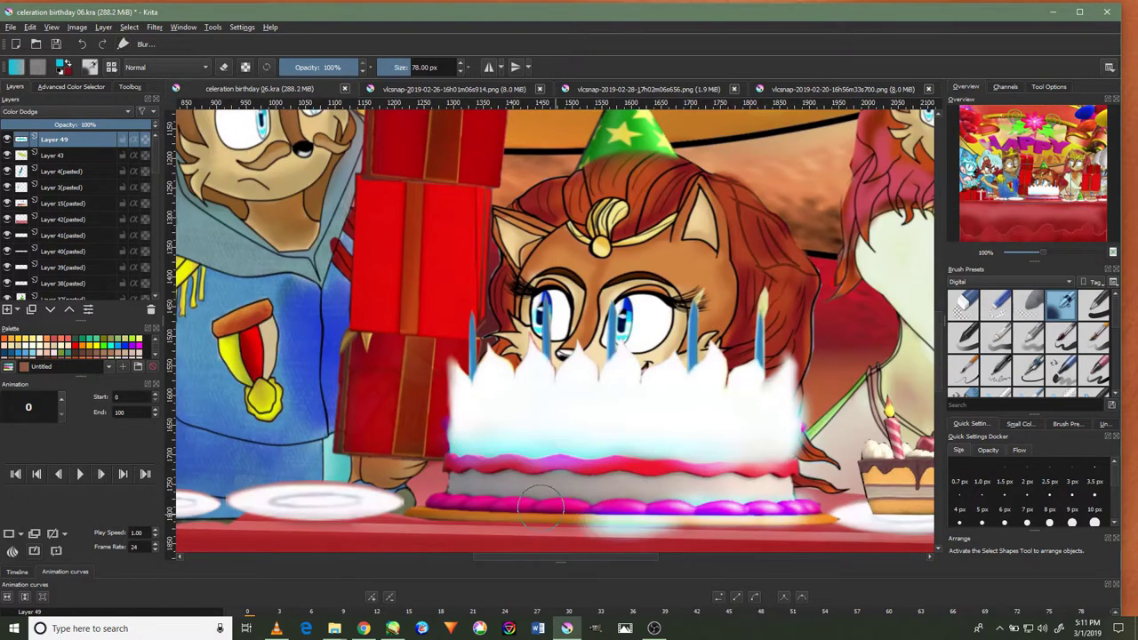
click(82, 44)
click(82, 44)
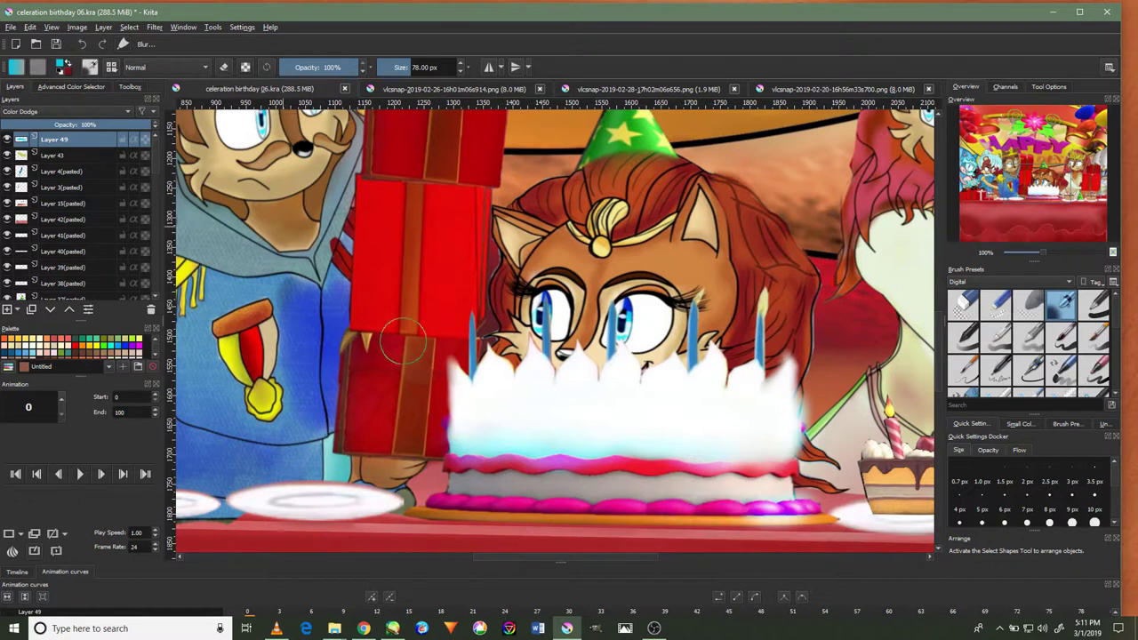
mouse_move(747, 494)
mouse_down()
mouse_move(462, 494)
mouse_move(663, 485)
mouse_move(695, 496)
mouse_up()
scroll(591, 496, down, 1)
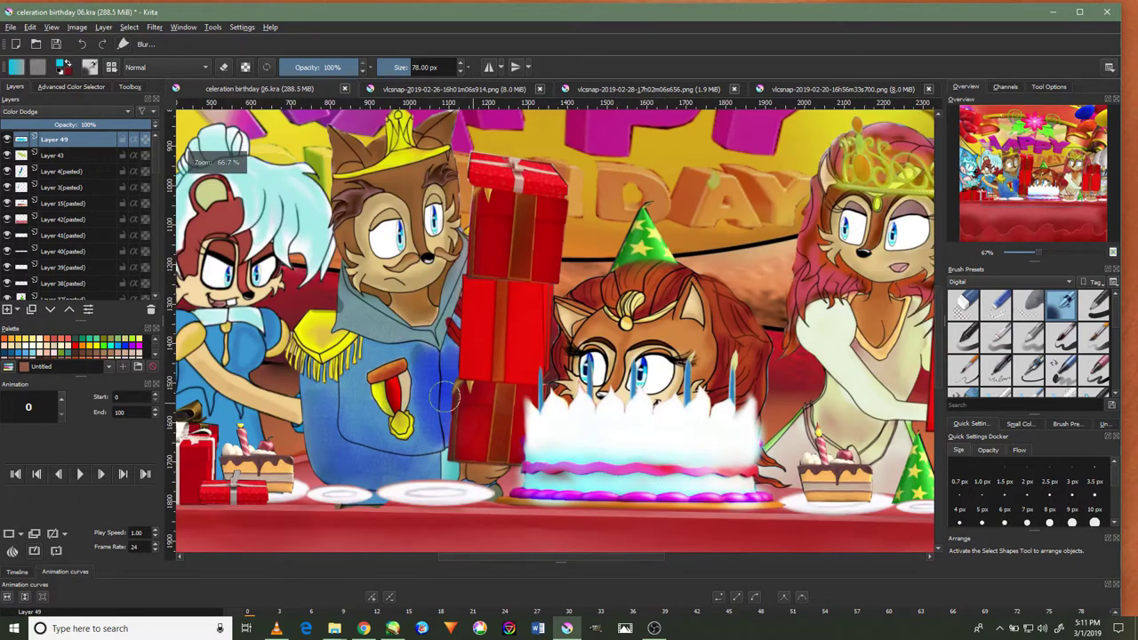
scroll(542, 383, down, 1)
scroll(492, 264, down, 1)
drag(509, 227, 514, 256)
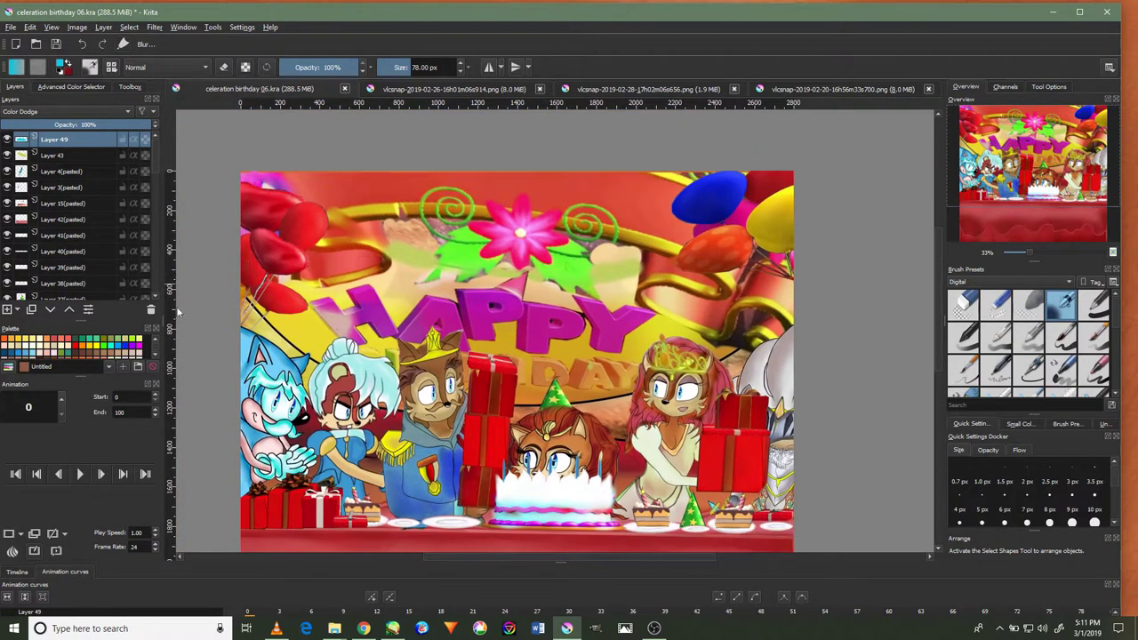
scroll(408, 259, up, 4)
scroll(408, 258, down, 1)
drag(638, 284, 642, 269)
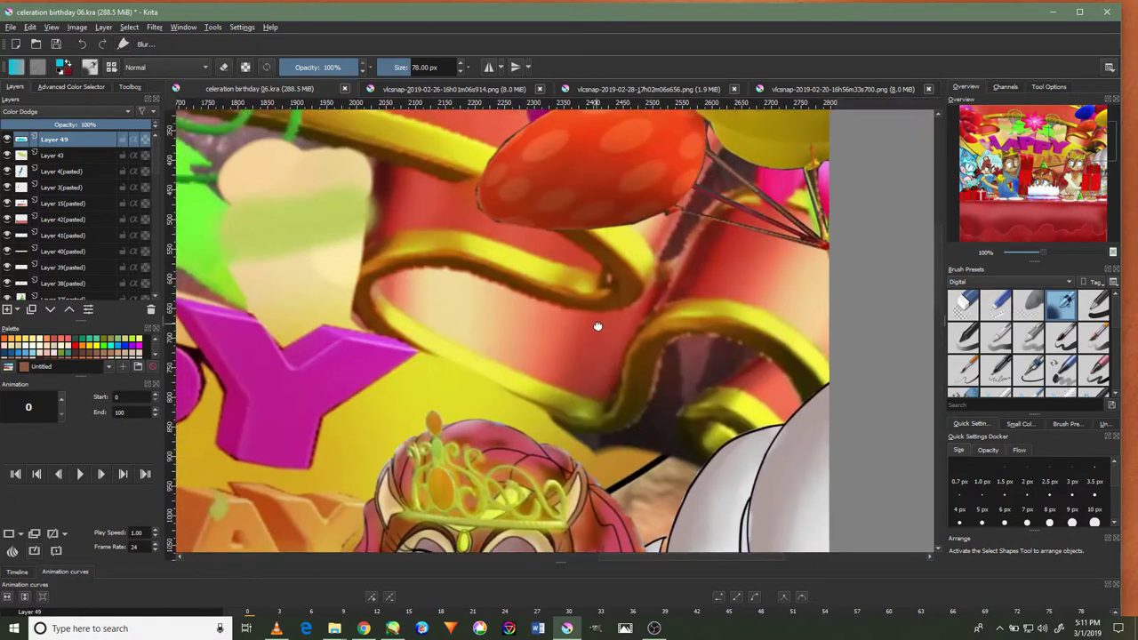
Sample balloon colour and brighten the orange and yellow balloons with glow strokes
mouse_move(642, 268)
mouse_down()
mouse_move(605, 311)
mouse_move(800, 204)
mouse_up()
ctrl+click(622, 324)
drag(622, 302, 827, 223)
drag(693, 311, 729, 316)
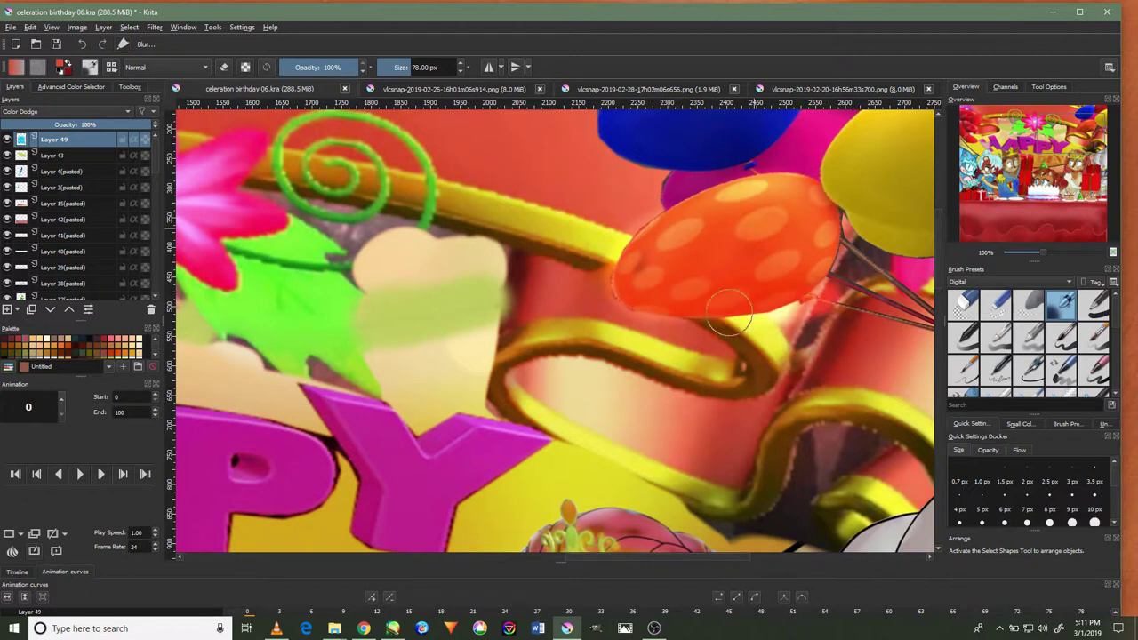
scroll(729, 312, down, 5)
scroll(918, 257, up, 4)
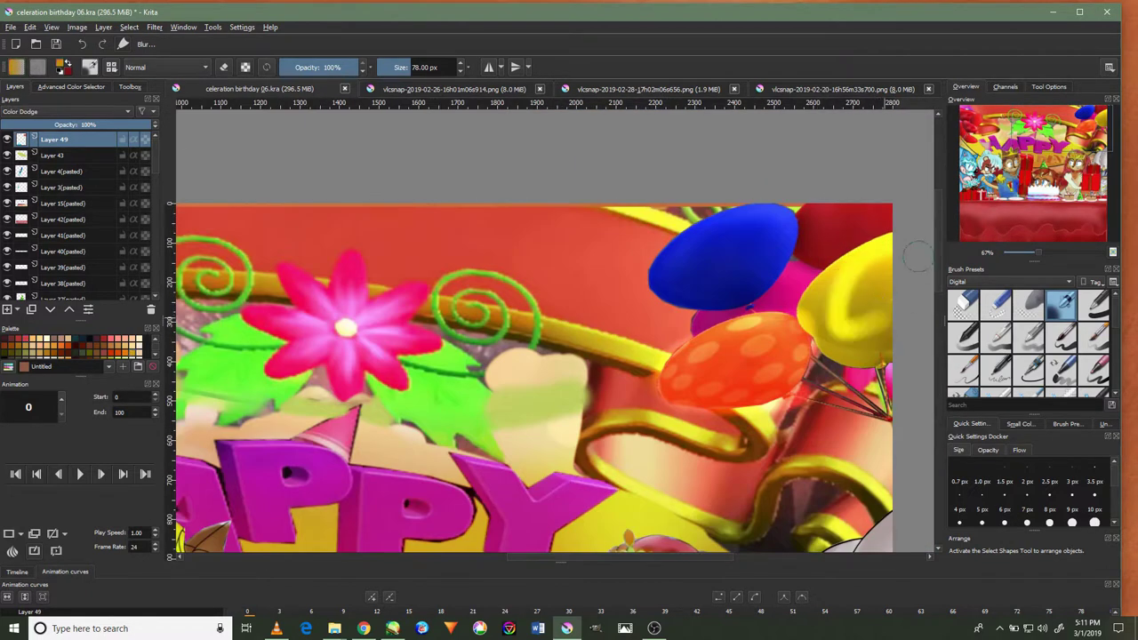
drag(918, 257, 849, 298)
Sample and brighten the dark red balloon and the blue balloon
ctrl+click(855, 235)
mouse_move(856, 236)
mouse_down()
mouse_move(822, 222)
mouse_move(867, 227)
mouse_up()
ctrl+click(783, 249)
mouse_move(783, 249)
mouse_down()
mouse_move(762, 224)
mouse_move(735, 226)
mouse_up()
drag(663, 272, 737, 245)
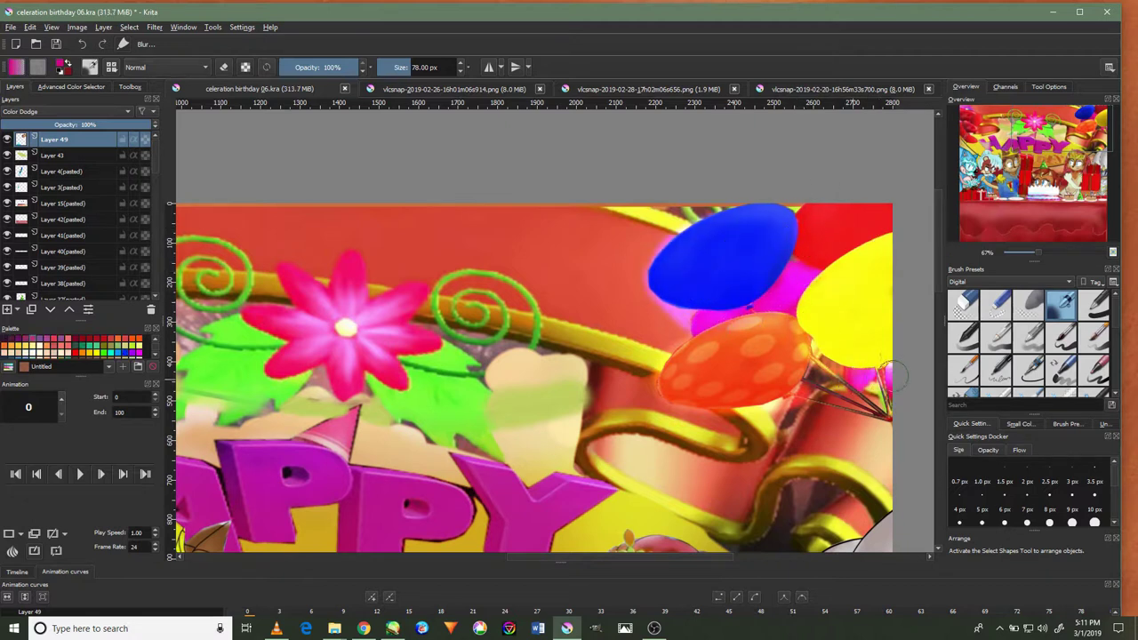
Smooth and brighten the upper-left and lower-left red heart balloons
scroll(658, 248, left, 10)
scroll(658, 249, down, 2)
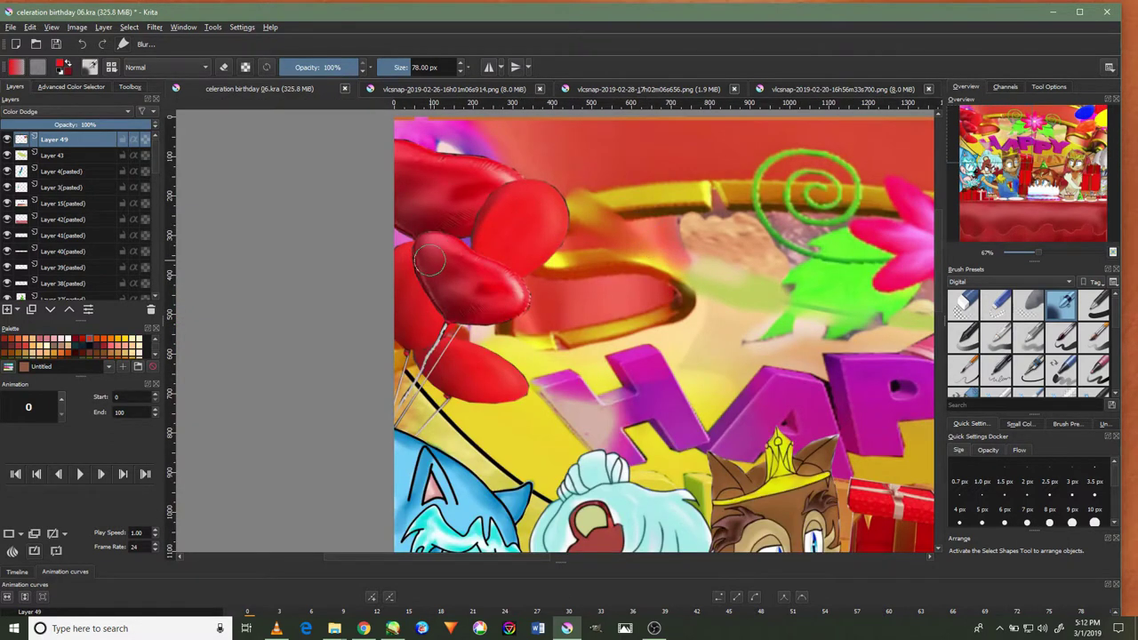
mouse_move(483, 292)
mouse_down()
mouse_move(503, 211)
mouse_move(381, 210)
mouse_up()
drag(447, 267, 411, 325)
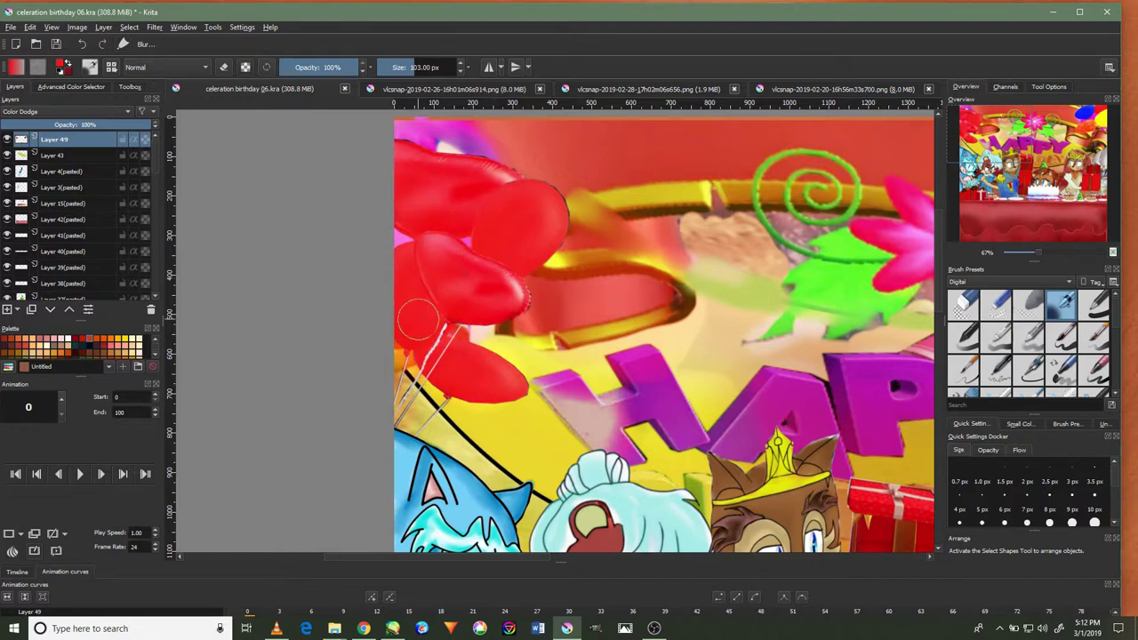
scroll(417, 320, down, 2)
scroll(418, 320, down, 1)
scroll(527, 198, up, 5)
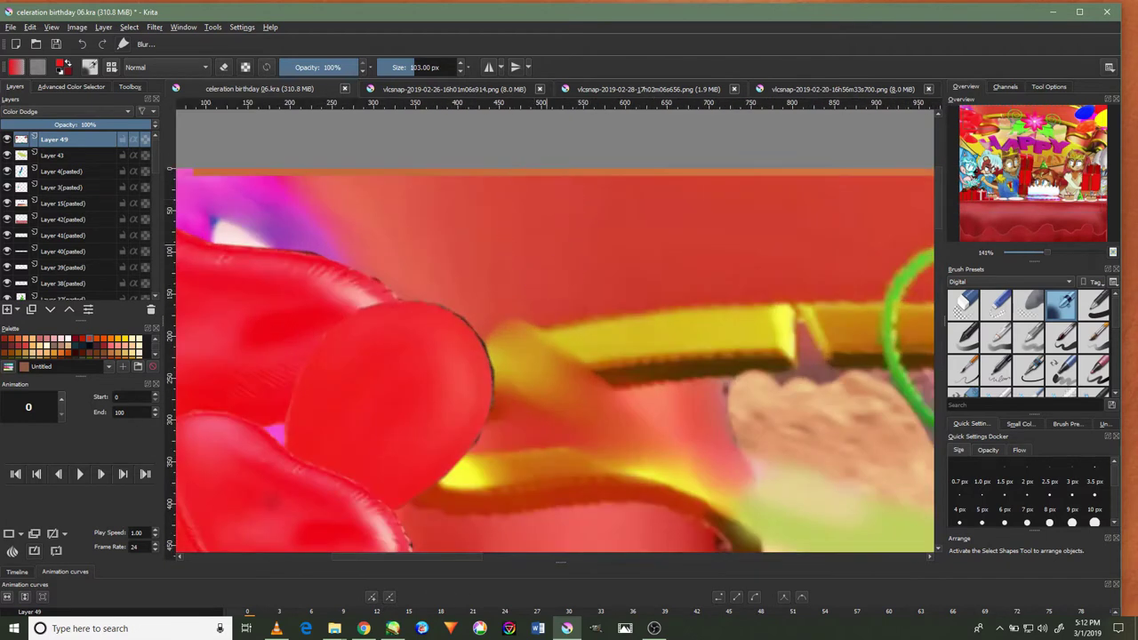
Paint Color Dodge glow over the top orange background, yellow stick and left spiral
drag(546, 246, 688, 185)
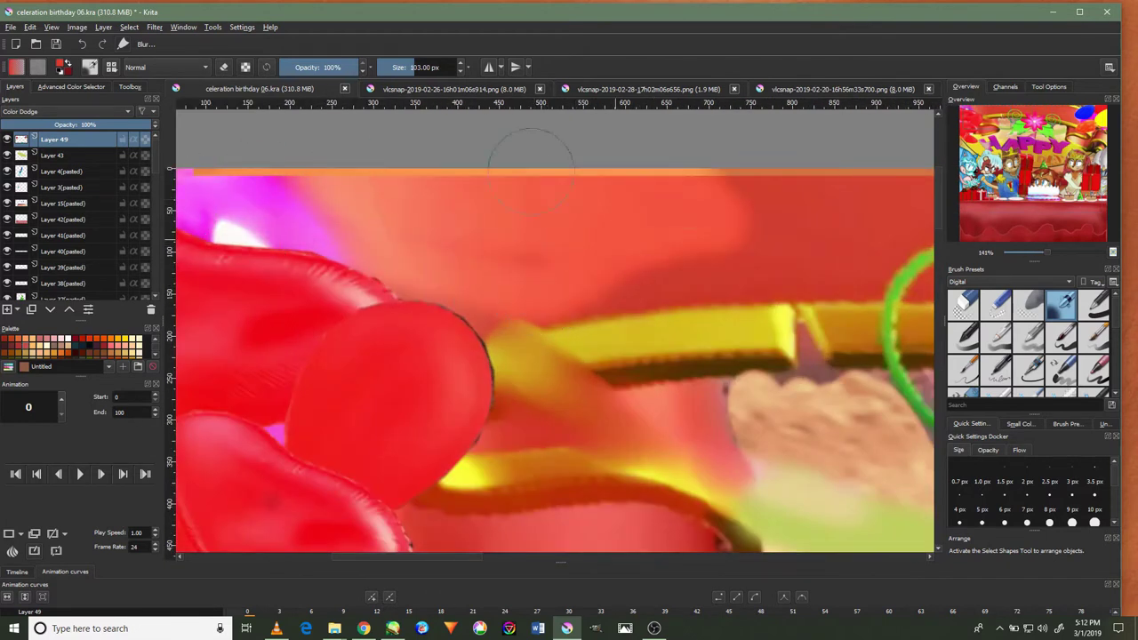
mouse_move(518, 307)
mouse_down()
mouse_move(571, 326)
mouse_move(593, 189)
mouse_up()
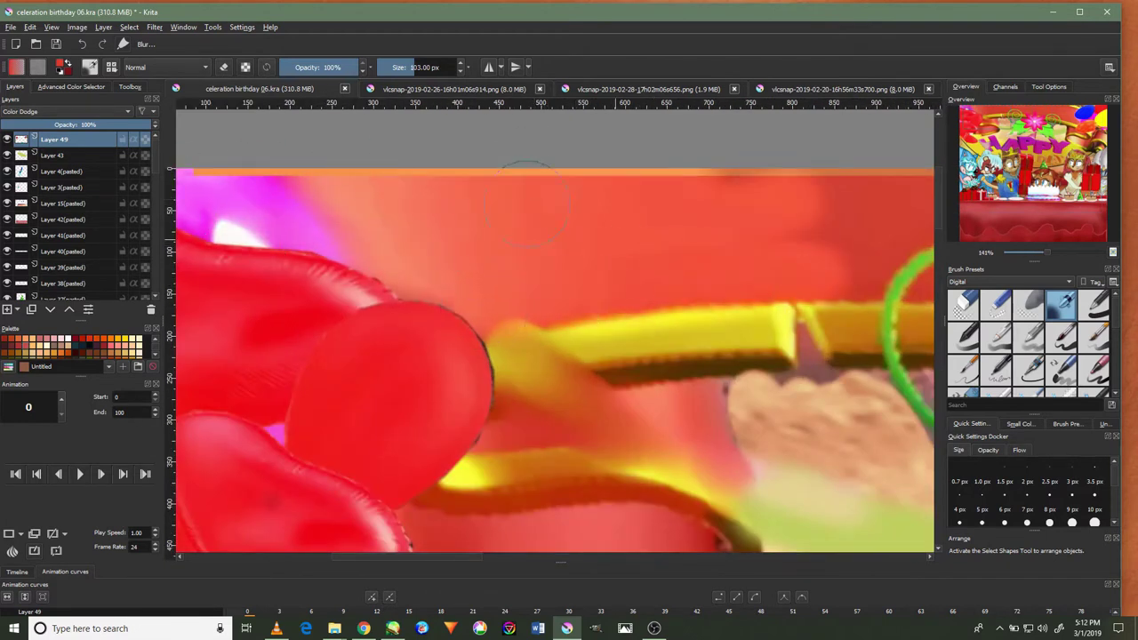
scroll(676, 227, down, 2)
scroll(667, 242, down, 1)
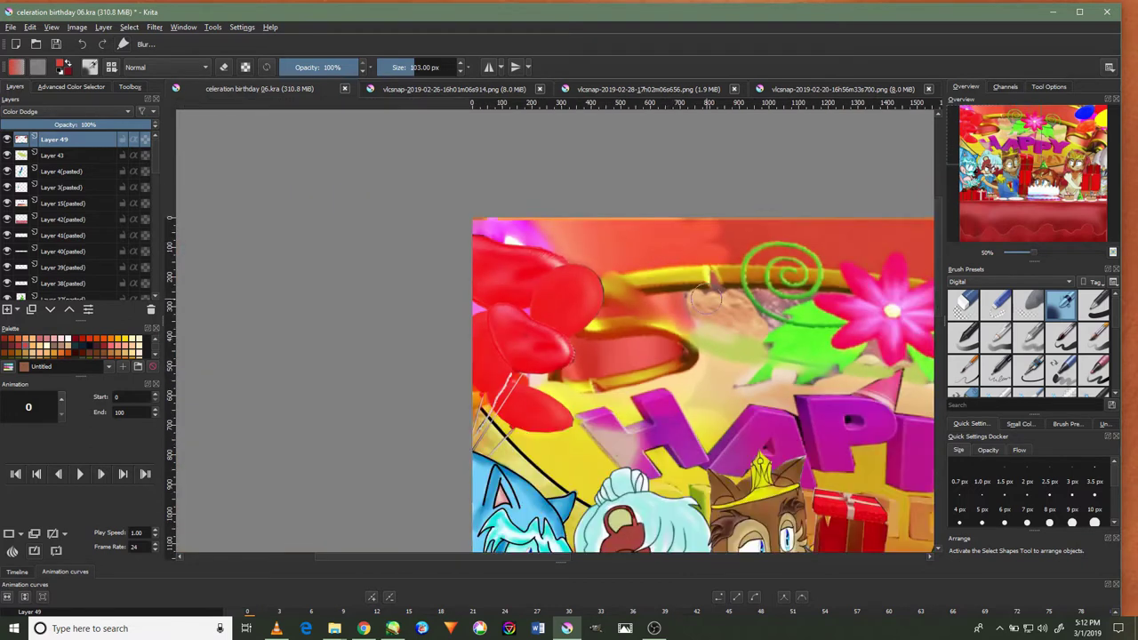
scroll(1007, 509, down, 3)
scroll(549, 256, down, 2)
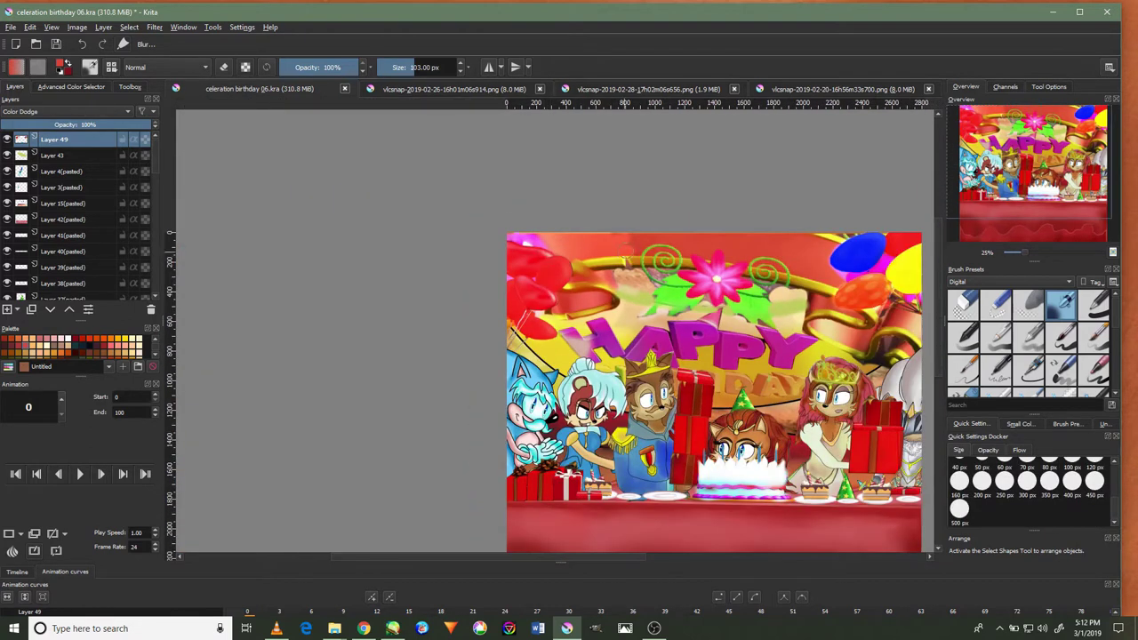
scroll(659, 209, up, 1)
scroll(659, 213, up, 1)
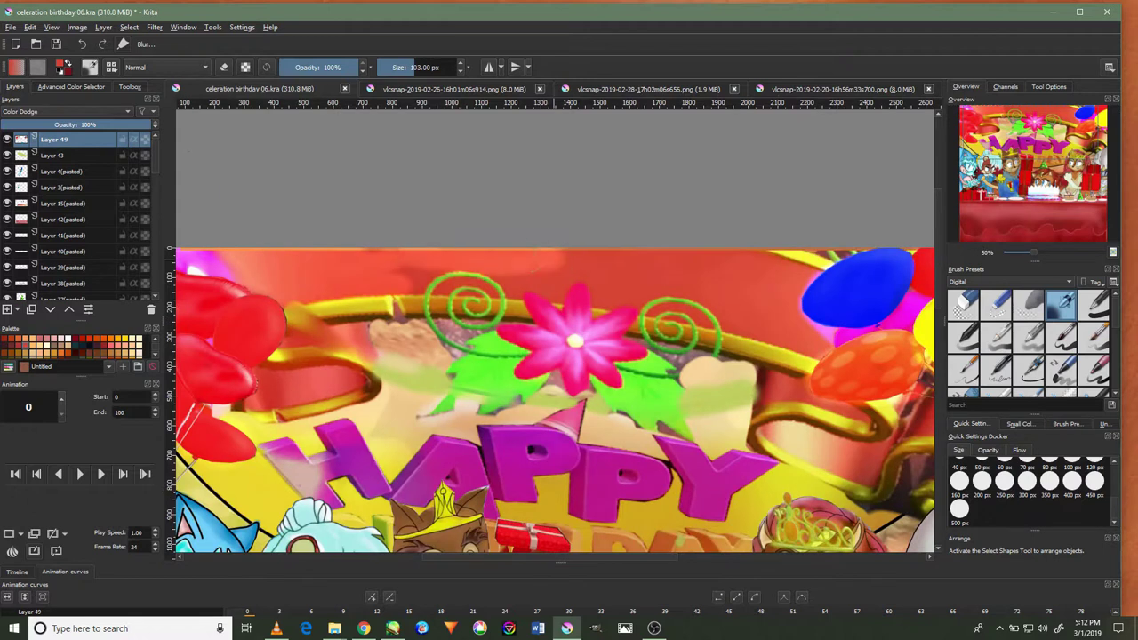
drag(476, 277, 705, 245)
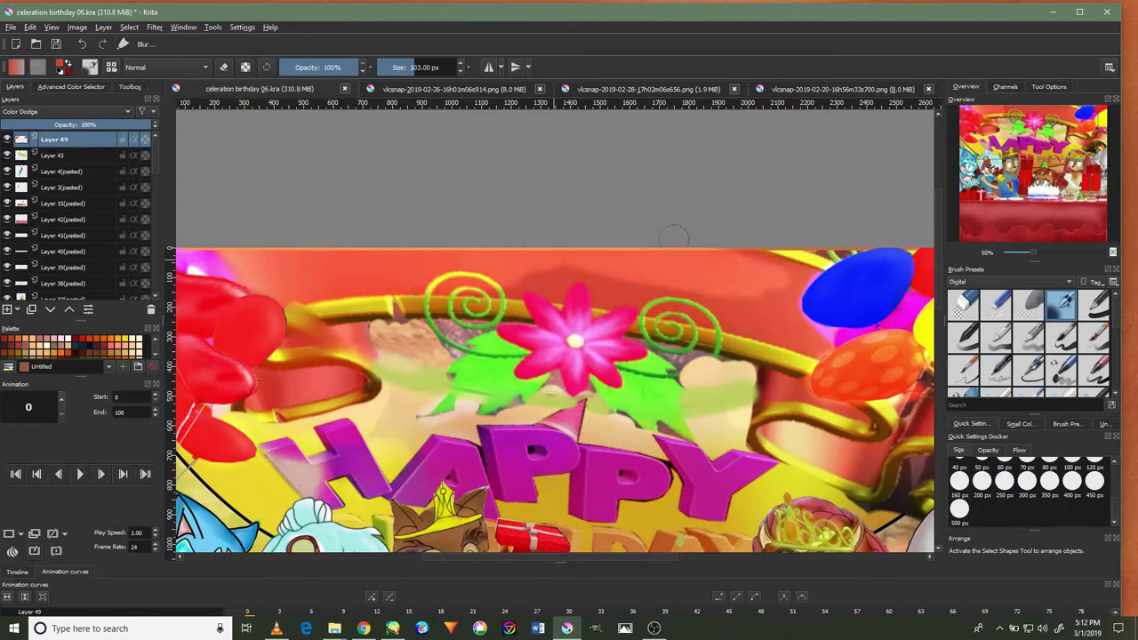
drag(505, 246, 481, 278)
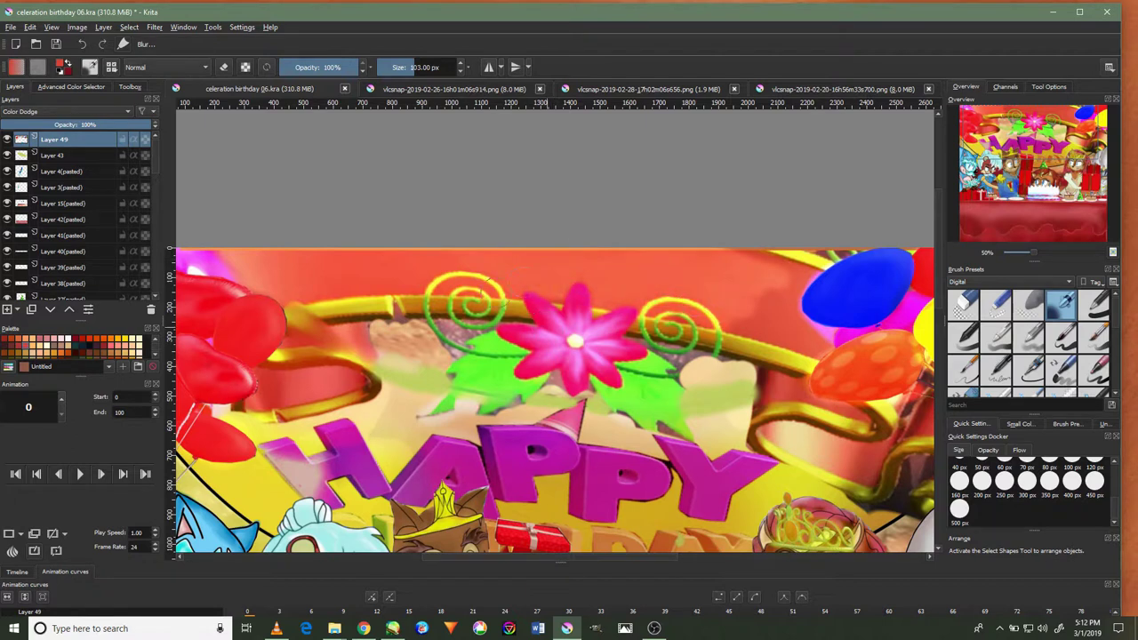
scroll(710, 210, up, 1)
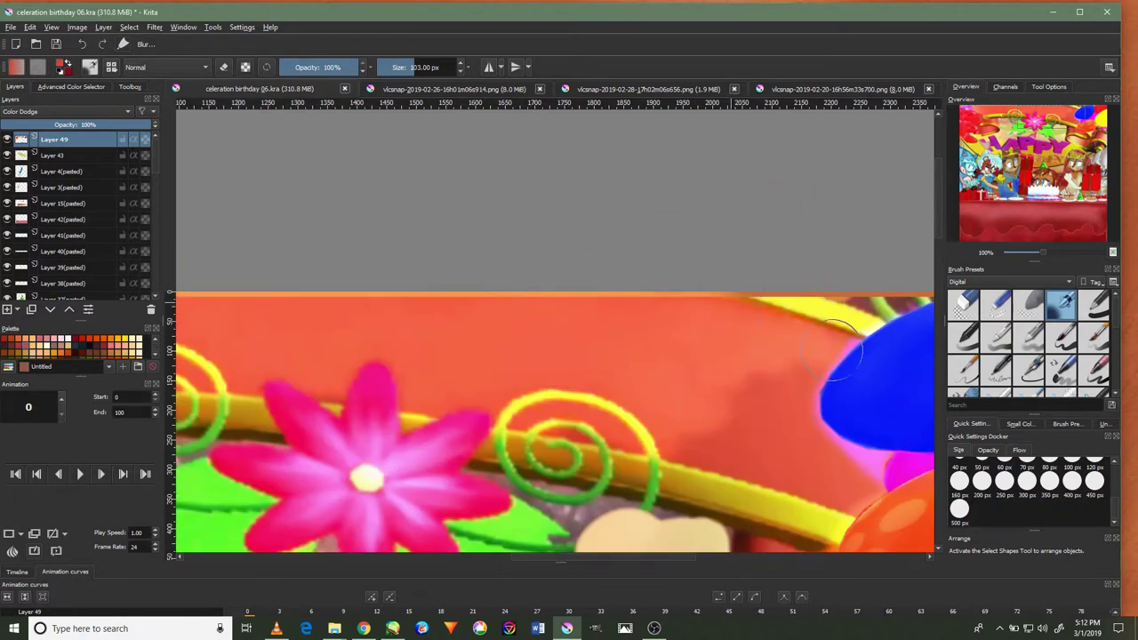
scroll(745, 294, down, 1)
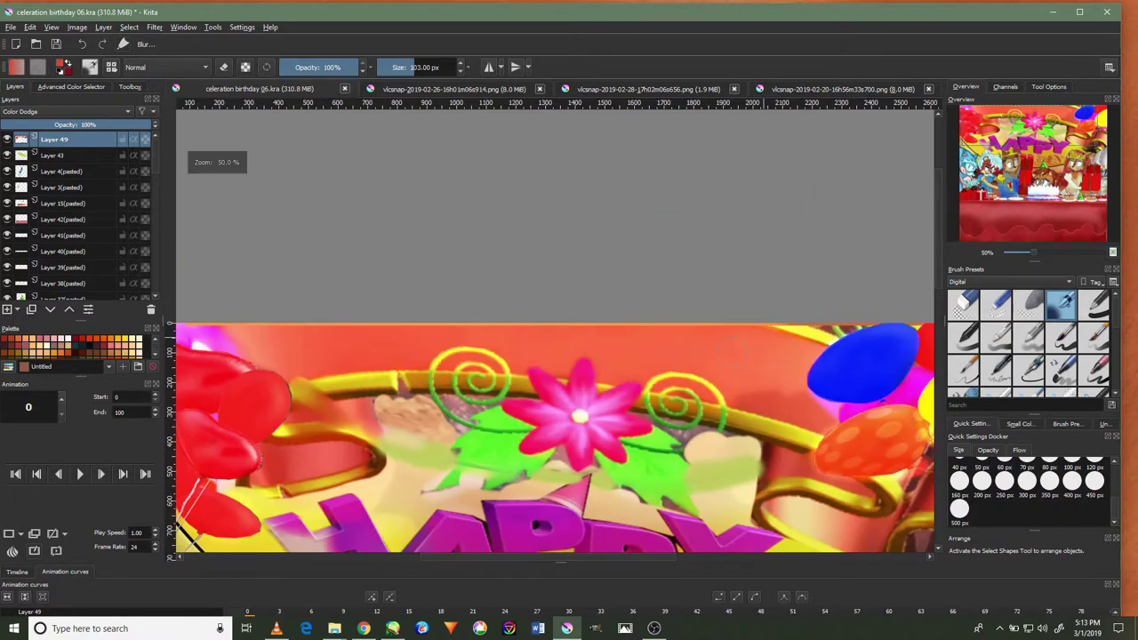
scroll(711, 355, up, 2)
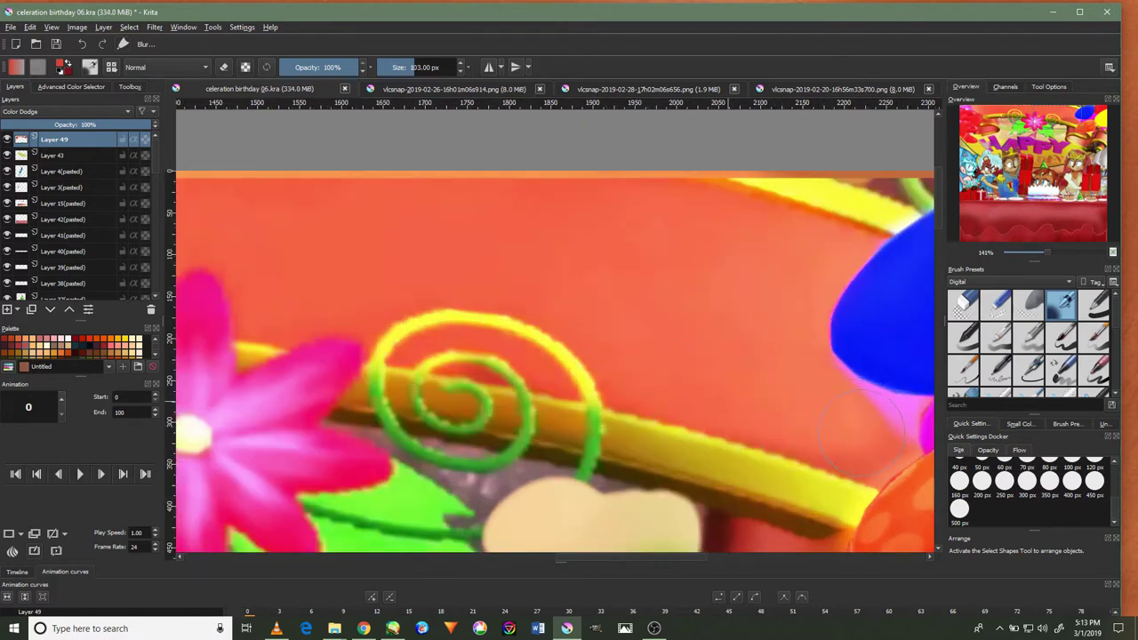
Make the green spiral glow yellow-orange and brighten the stripe and pink flower surroundings
mouse_move(480, 400)
mouse_down()
mouse_move(418, 382)
mouse_move(762, 469)
mouse_move(836, 533)
mouse_up()
drag(498, 382, 551, 431)
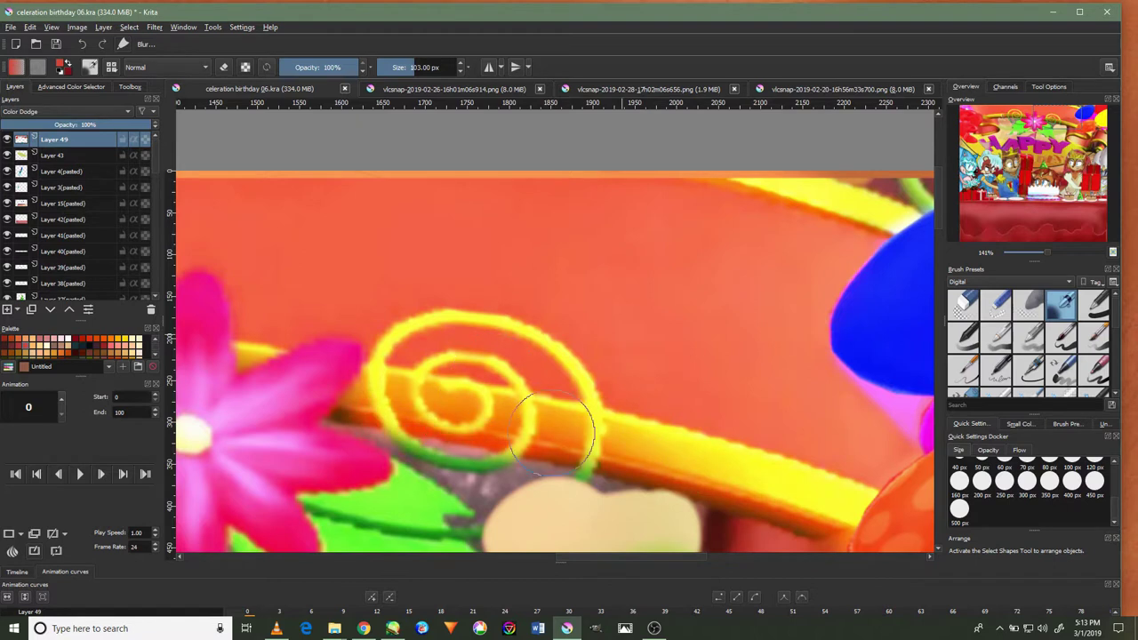
scroll(553, 431, down, 3)
scroll(578, 445, up, 2)
scroll(636, 475, down, 1)
mouse_move(640, 474)
mouse_down()
mouse_move(675, 516)
mouse_move(574, 498)
mouse_move(747, 530)
mouse_move(596, 470)
mouse_up()
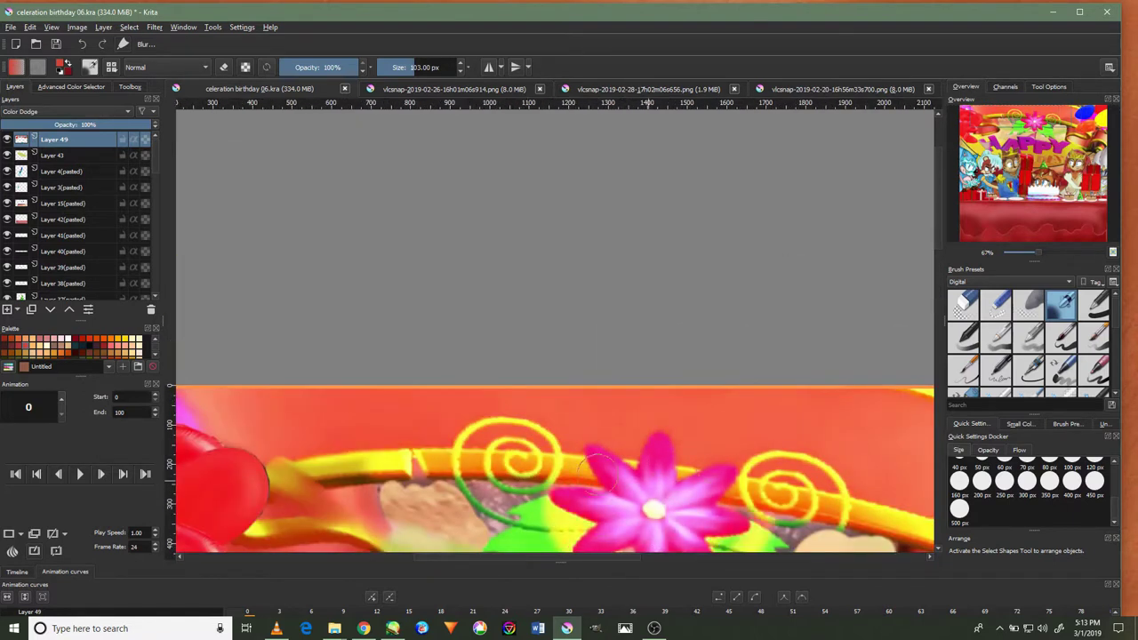
scroll(597, 470, down, 1)
scroll(623, 453, down, 3)
drag(634, 438, 677, 283)
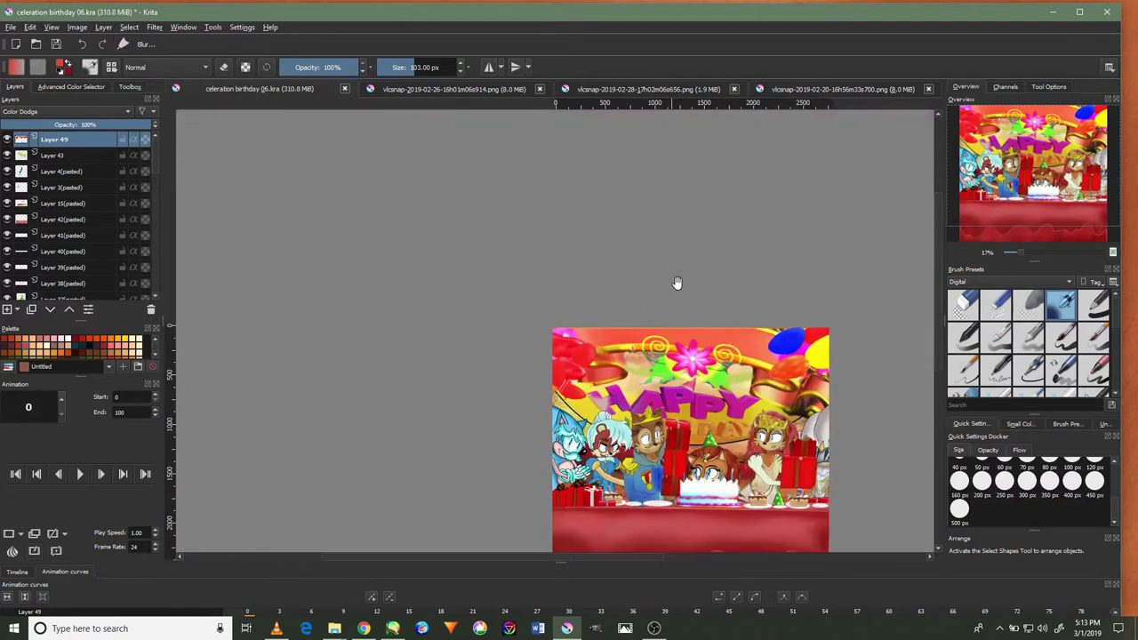
scroll(681, 368, up, 4)
mouse_move(676, 365)
mouse_down()
mouse_move(640, 391)
mouse_move(578, 398)
mouse_move(641, 343)
mouse_move(587, 351)
mouse_move(542, 329)
mouse_move(439, 336)
mouse_up()
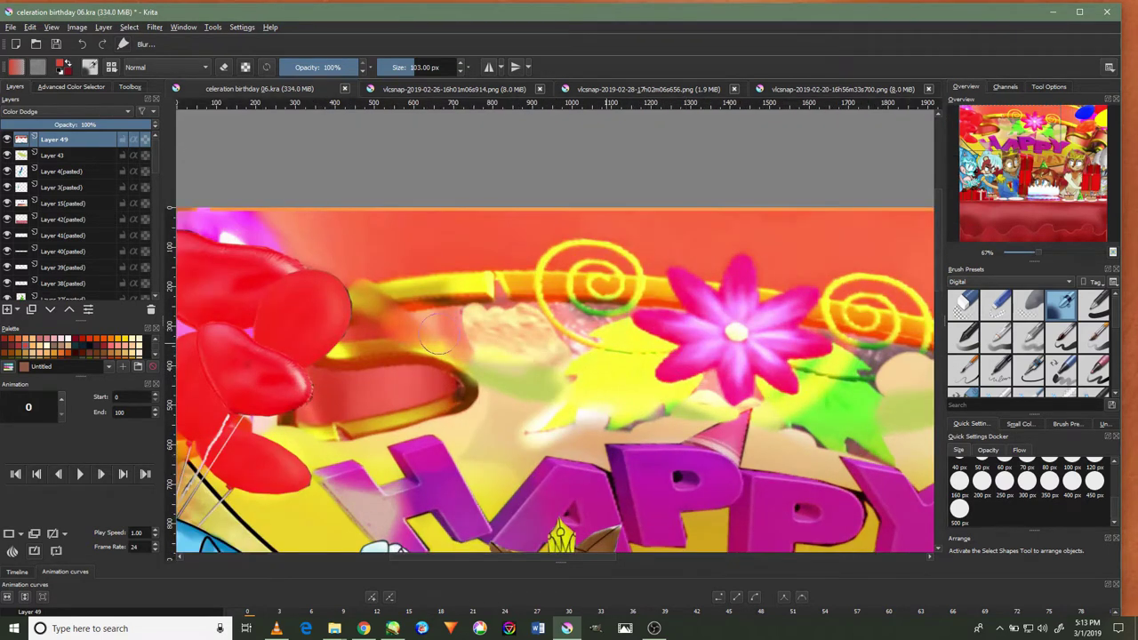
scroll(773, 373, down, 2)
scroll(774, 373, up, 2)
mouse_move(765, 364)
mouse_down()
mouse_move(807, 414)
mouse_move(776, 361)
mouse_up()
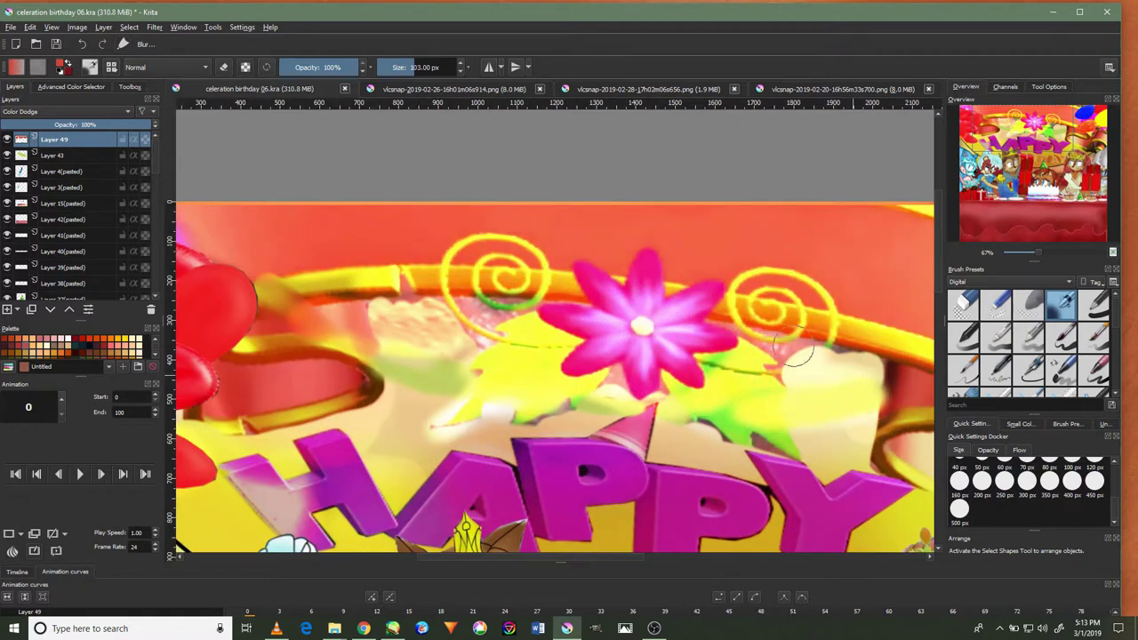
scroll(646, 445, down, 2)
scroll(646, 445, up, 1)
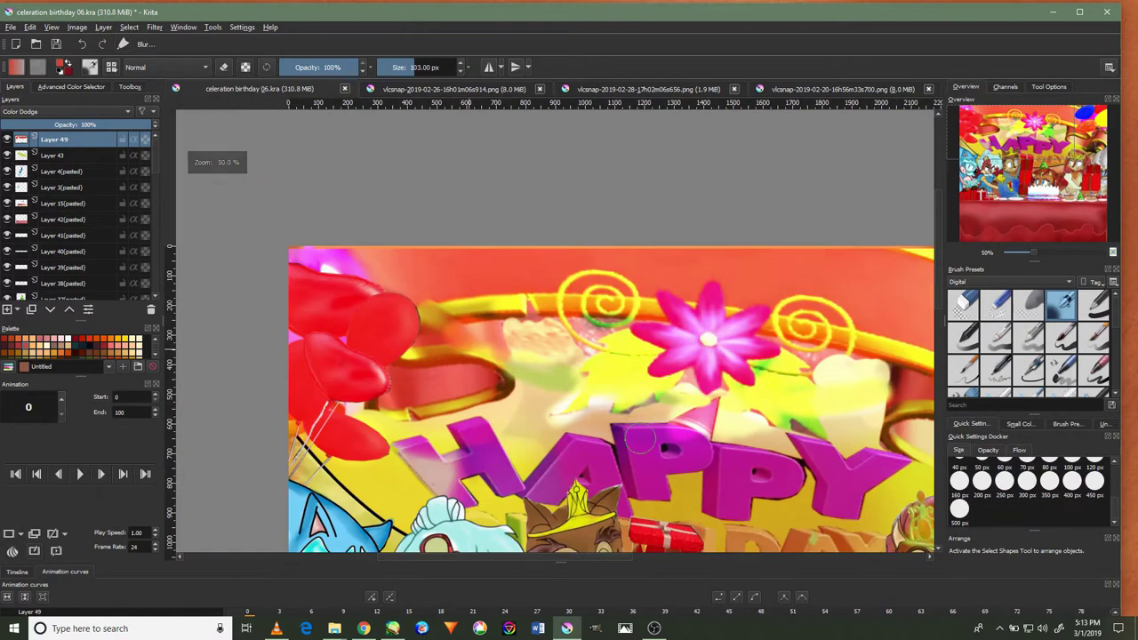
Make the HAPPY lettering glow, including its H and the area beside it
mouse_move(646, 444)
mouse_down()
mouse_move(578, 418)
mouse_move(497, 356)
mouse_up()
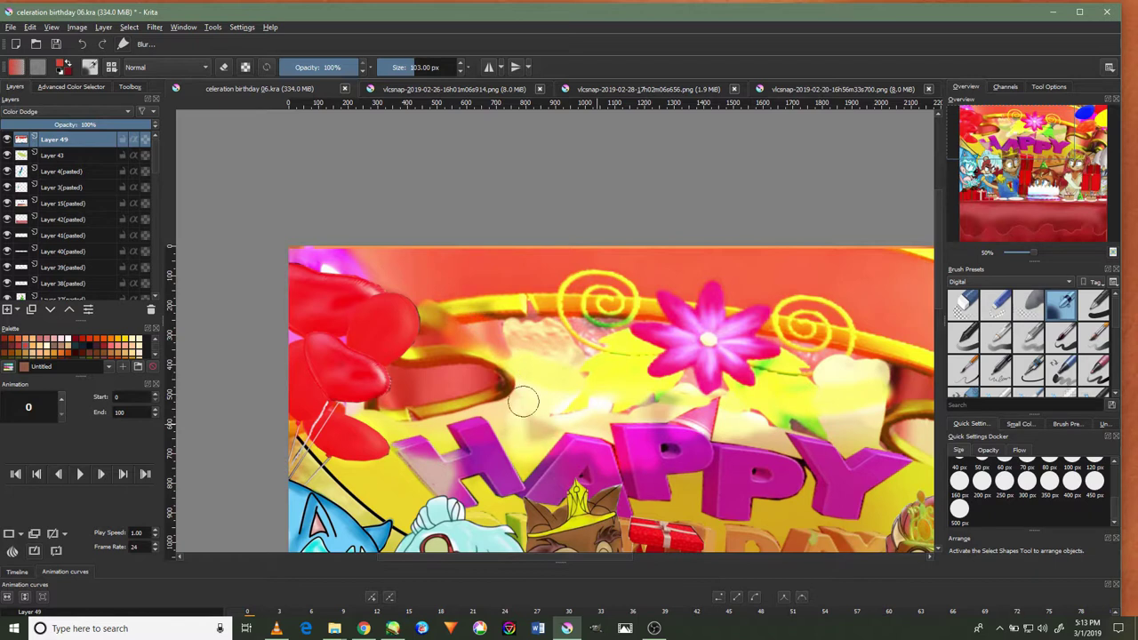
drag(517, 423, 522, 456)
drag(476, 491, 299, 449)
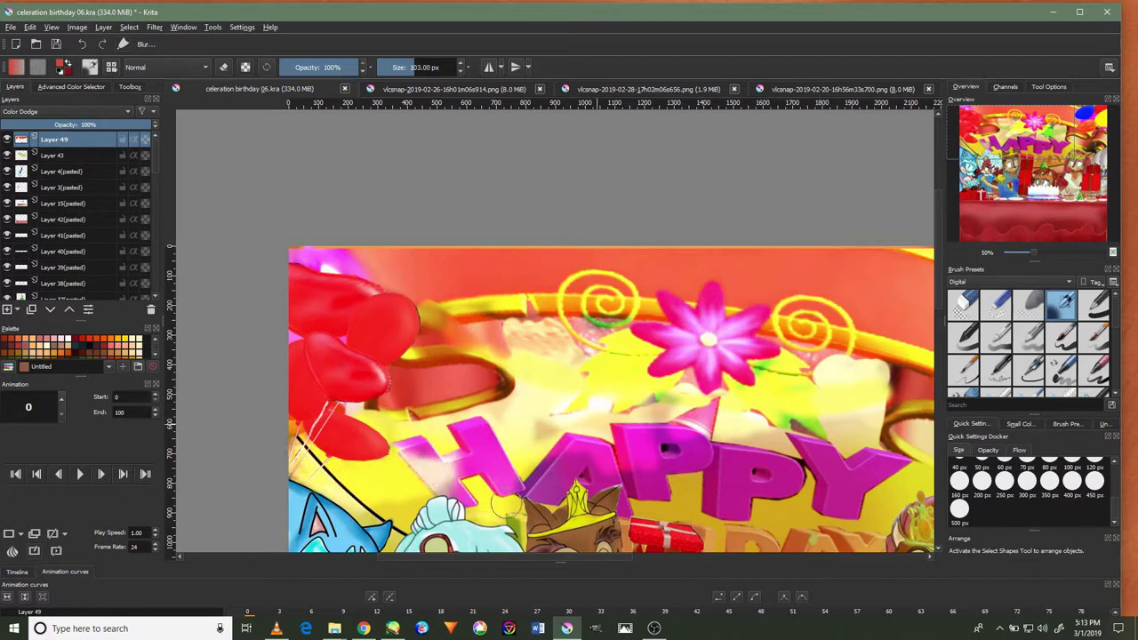
scroll(403, 505, down, 1)
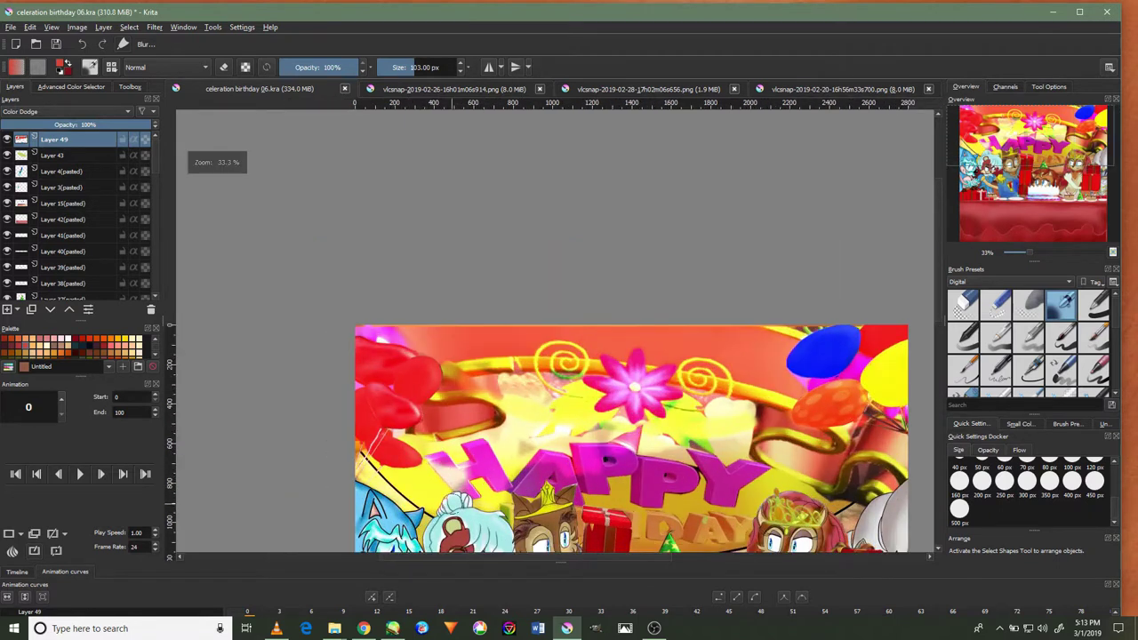
drag(546, 285, 566, 296)
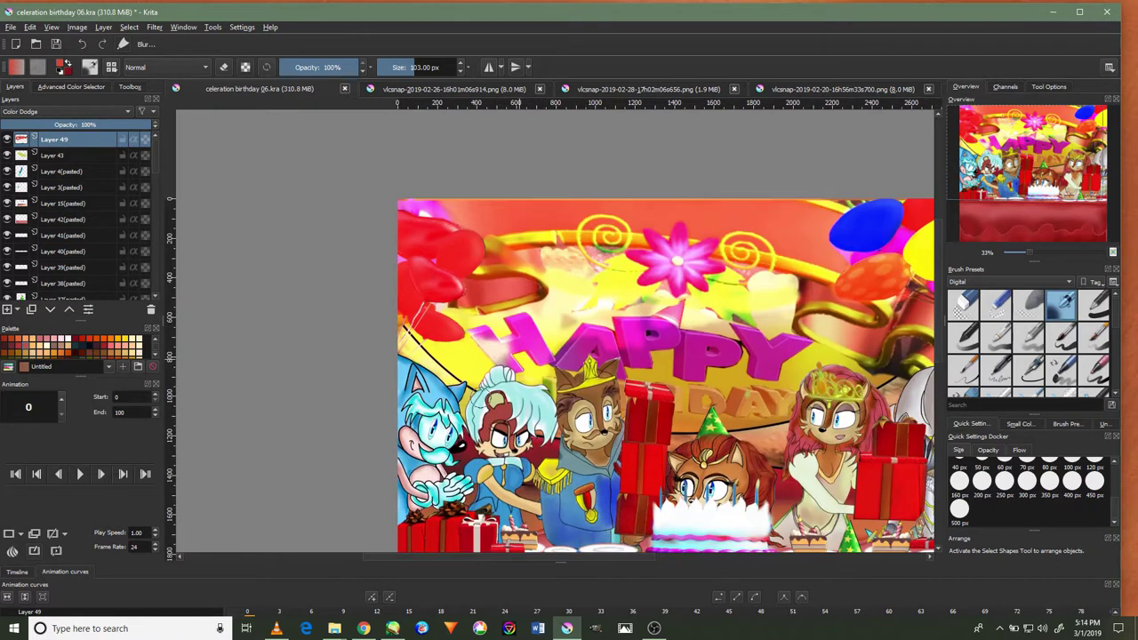
scroll(458, 436, up, 3)
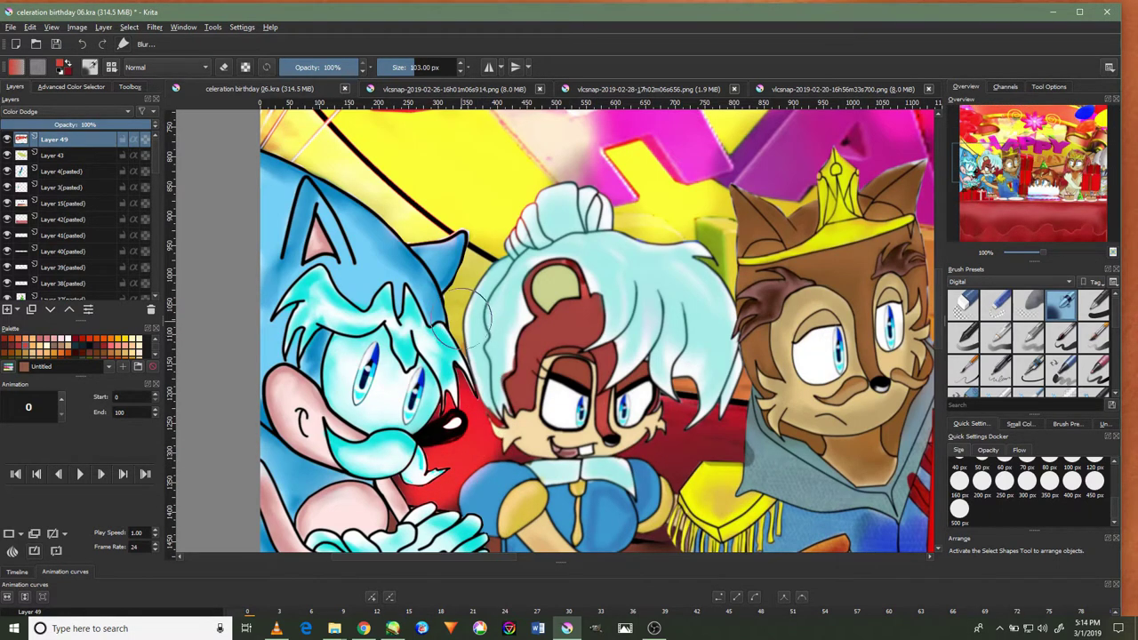
scroll(462, 320, down, 3)
scroll(533, 258, up, 4)
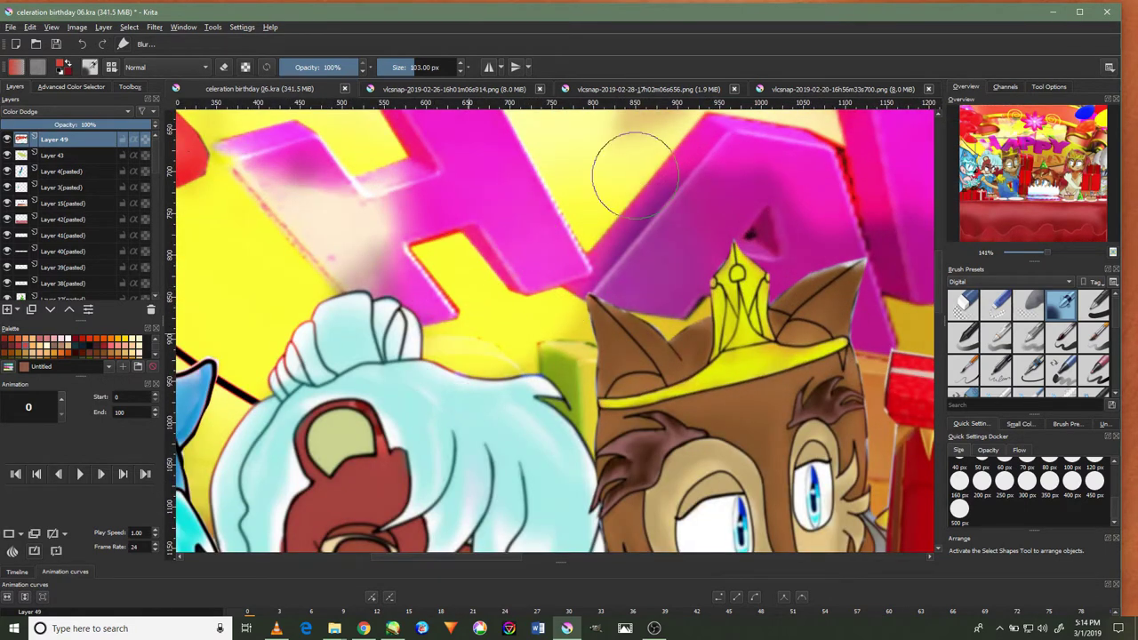
scroll(587, 178, down, 1)
scroll(541, 158, down, 3)
mouse_move(563, 159)
mouse_down()
mouse_move(542, 230)
mouse_move(478, 245)
mouse_up()
mouse_move(565, 265)
mouse_down()
mouse_move(498, 303)
mouse_move(409, 302)
mouse_move(534, 373)
mouse_move(598, 277)
mouse_move(711, 302)
mouse_move(644, 196)
mouse_move(530, 242)
mouse_up()
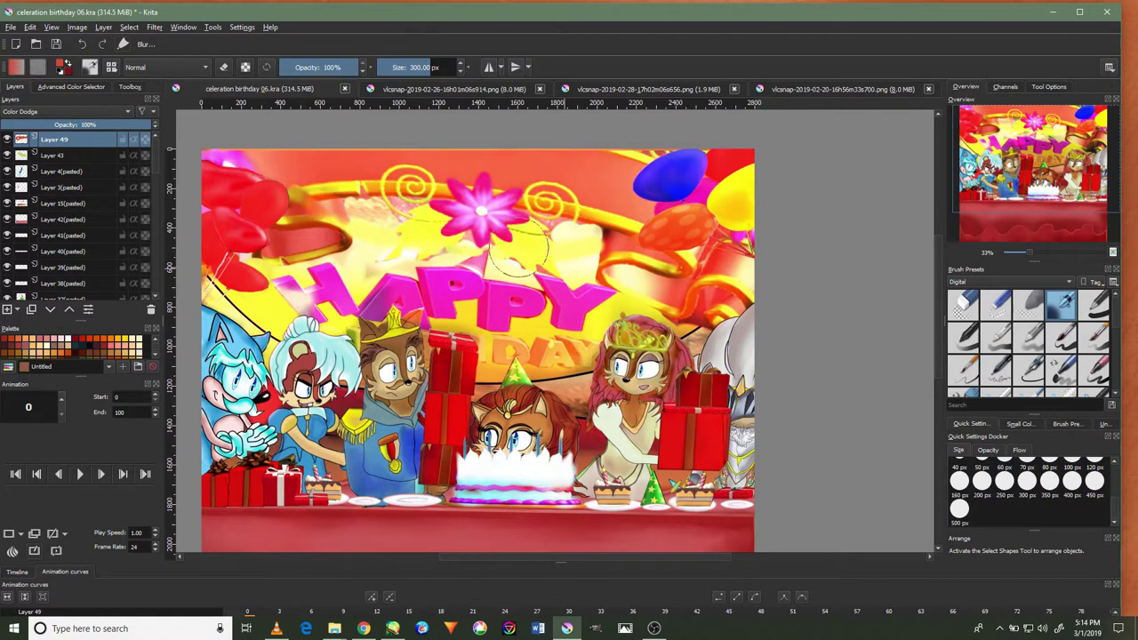
Brighten the middle and right red gift boxes with the glow brush
drag(451, 382, 451, 436)
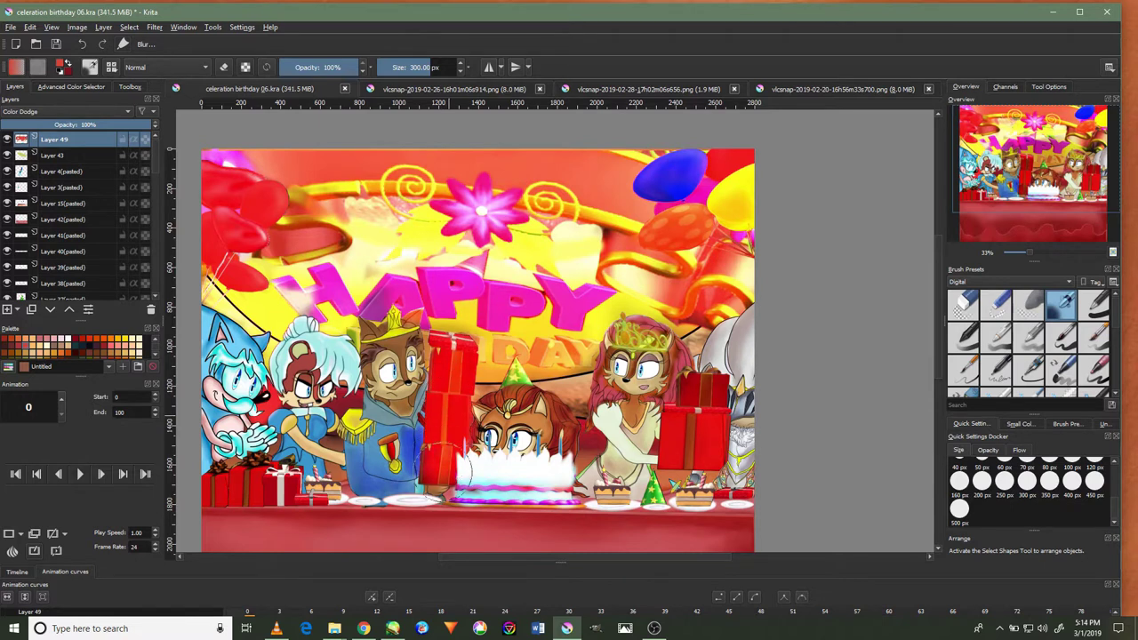
scroll(451, 365, up, 5)
scroll(451, 365, down, 4)
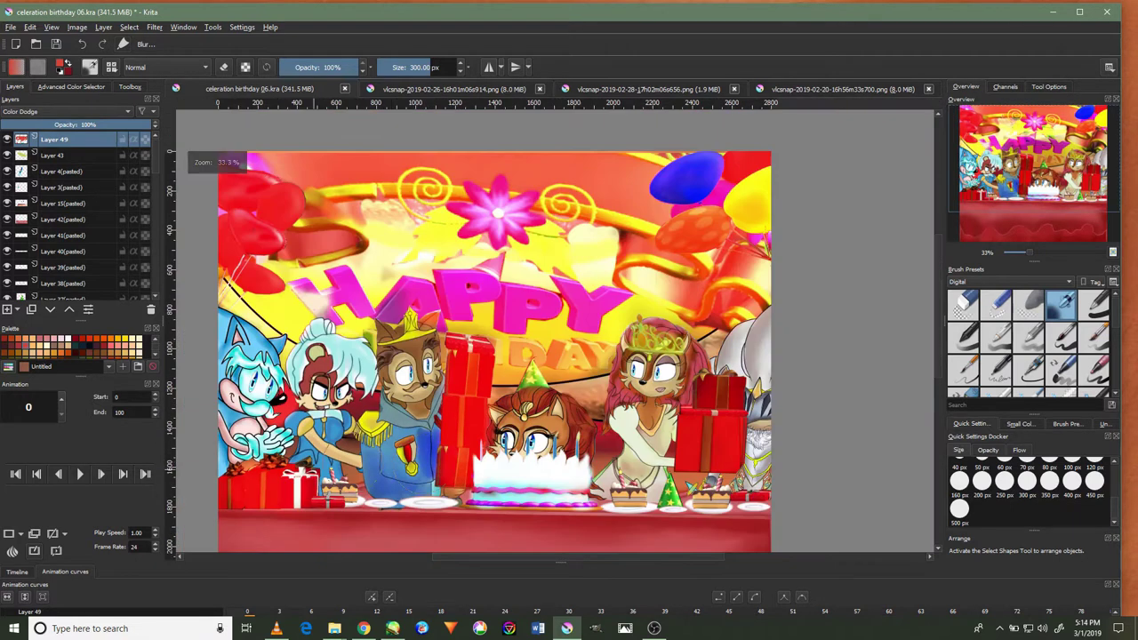
scroll(716, 436, up, 1)
scroll(716, 444, up, 1)
mouse_move(693, 427)
mouse_down()
mouse_move(729, 338)
mouse_move(676, 409)
mouse_up()
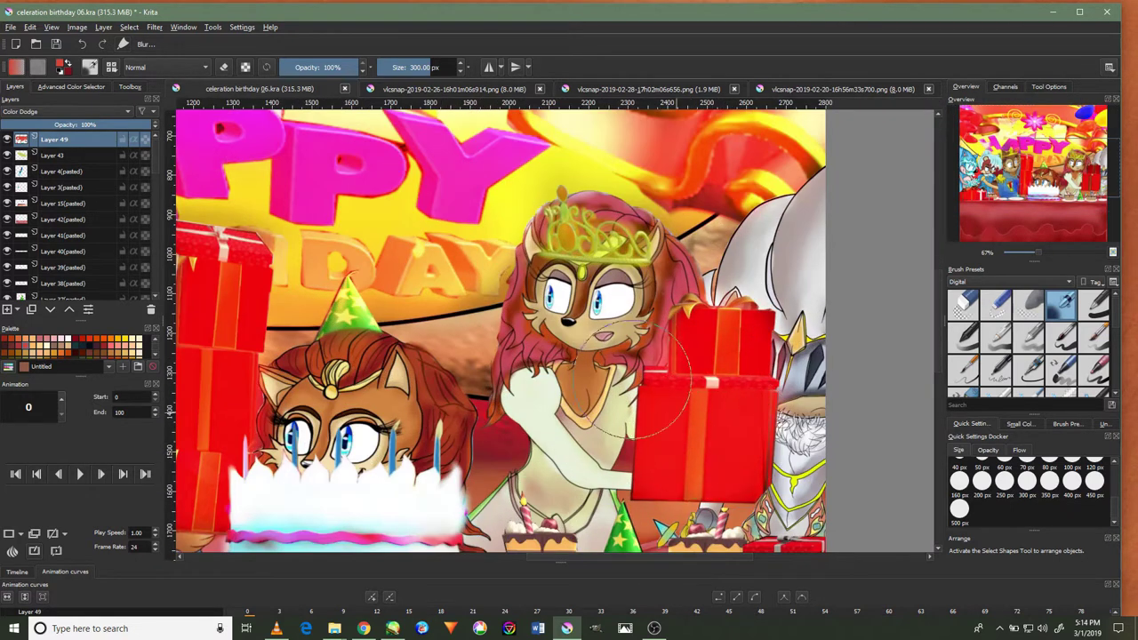
scroll(658, 391, down, 2)
scroll(589, 213, down, 1)
scroll(586, 218, up, 2)
scroll(584, 222, up, 1)
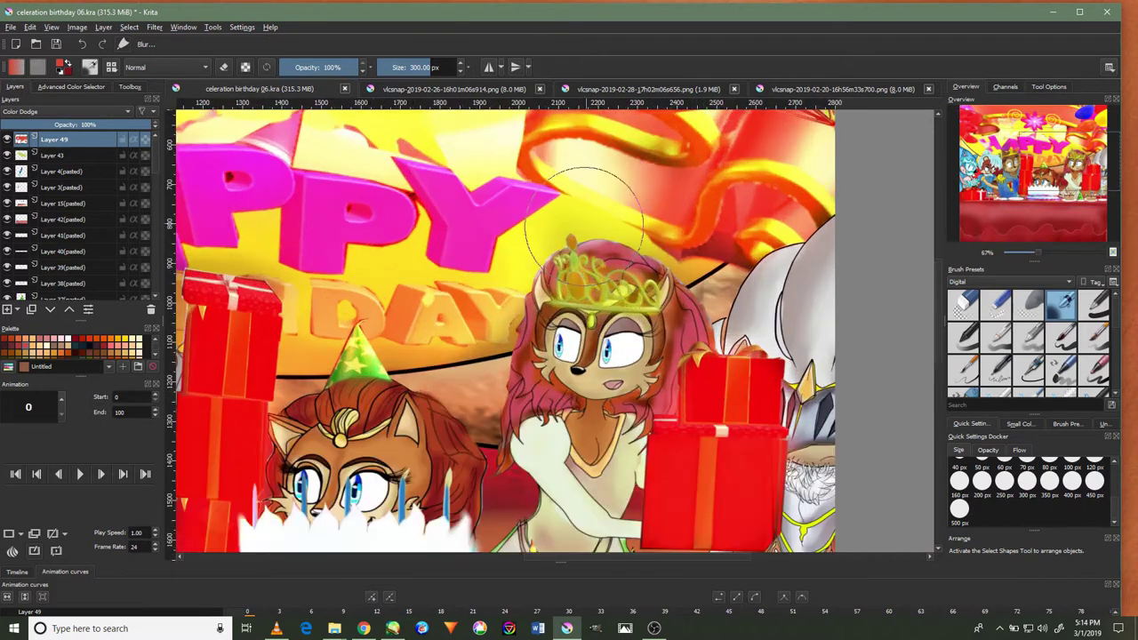
Make the crown glow, then use a smaller brush to brighten the pink hair
mouse_move(566, 260)
mouse_down()
mouse_move(623, 285)
mouse_move(731, 286)
mouse_up()
key(bracketleft)
key(bracketleft)
drag(481, 365, 445, 391)
mouse_move(418, 356)
mouse_down()
mouse_move(480, 435)
mouse_move(471, 418)
mouse_up()
mouse_move(400, 374)
mouse_down()
mouse_move(485, 454)
mouse_move(480, 347)
mouse_up()
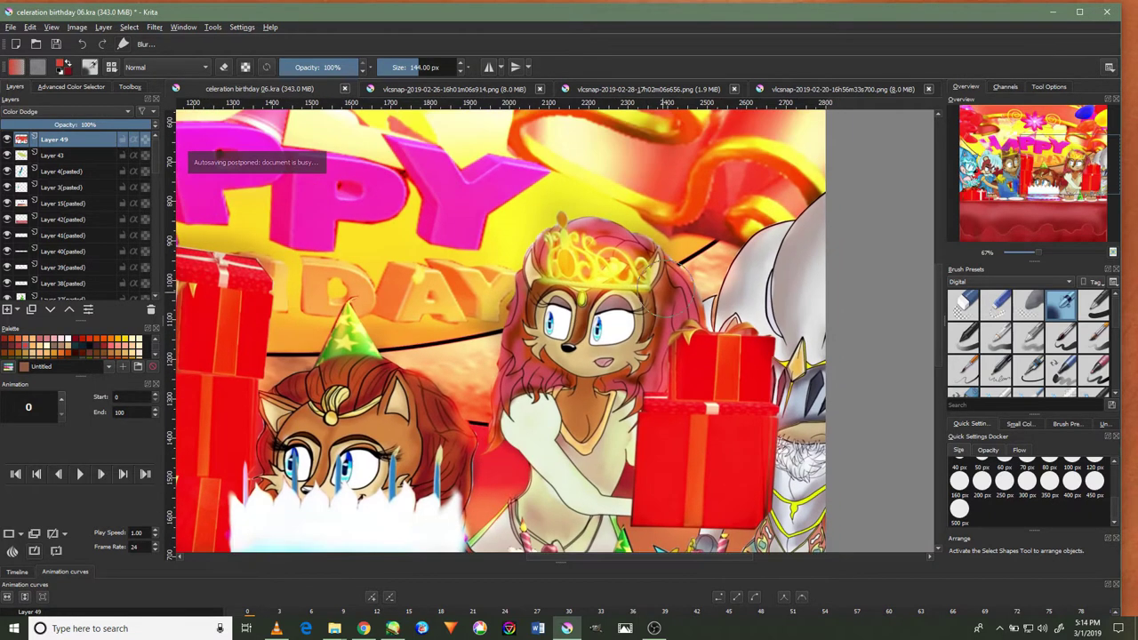
Add a glow stroke across the front of the red tablecloth
mouse_move(587, 186)
mouse_down()
mouse_move(596, 289)
mouse_move(827, 293)
mouse_up()
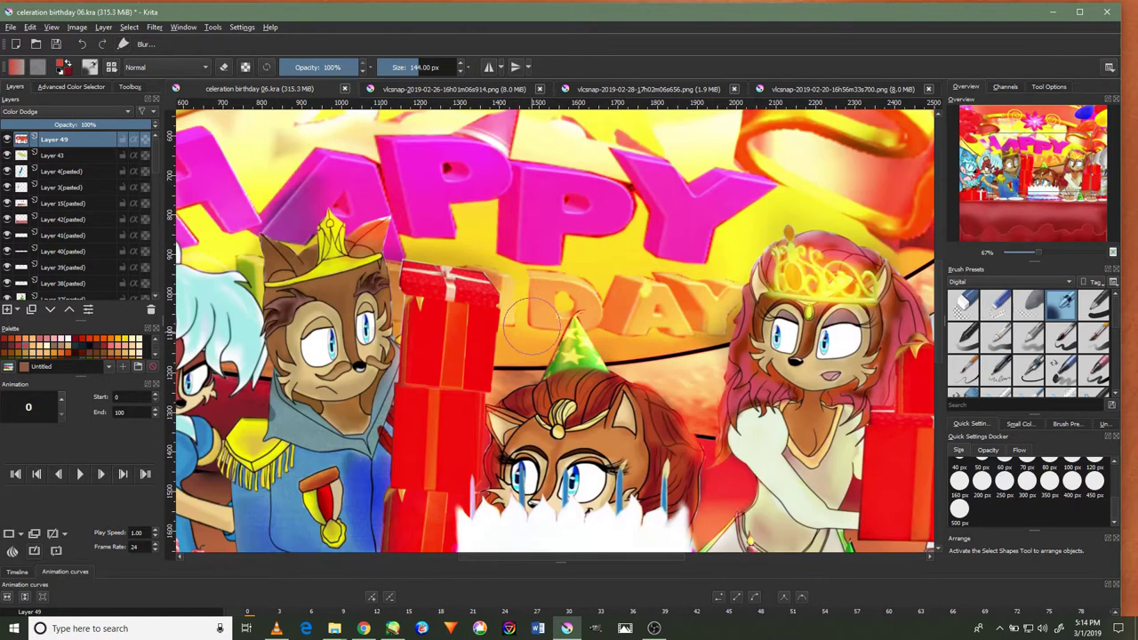
drag(338, 338, 623, 392)
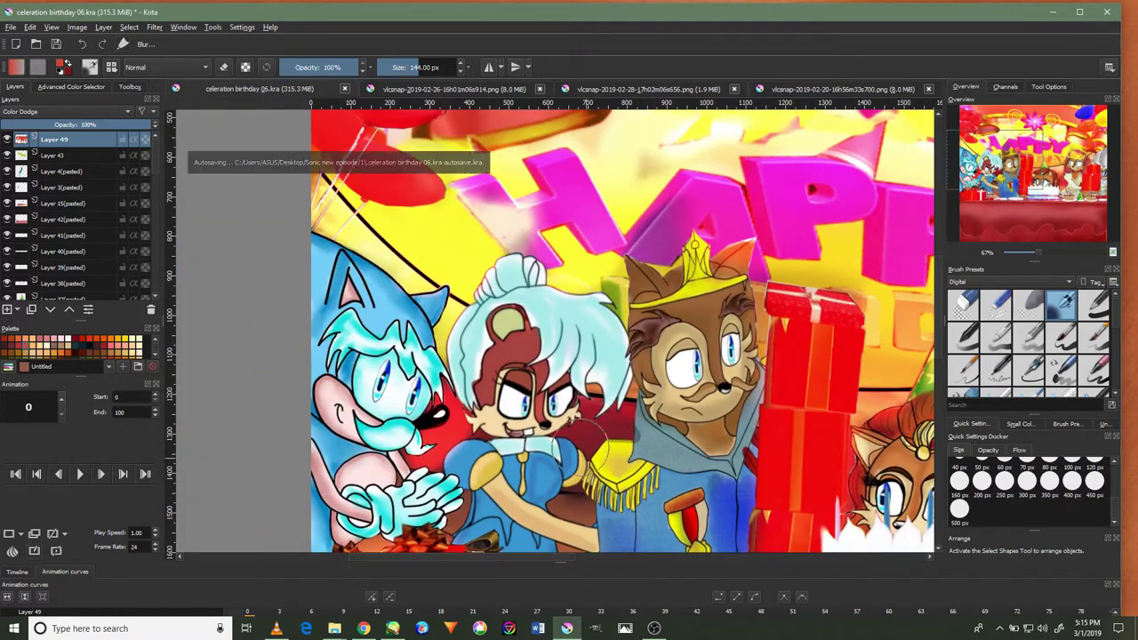
drag(590, 456, 569, 391)
scroll(576, 333, up, 3)
scroll(576, 334, up, 1)
scroll(585, 354, down, 1)
scroll(582, 356, down, 1)
scroll(583, 356, down, 1)
scroll(587, 382, down, 1)
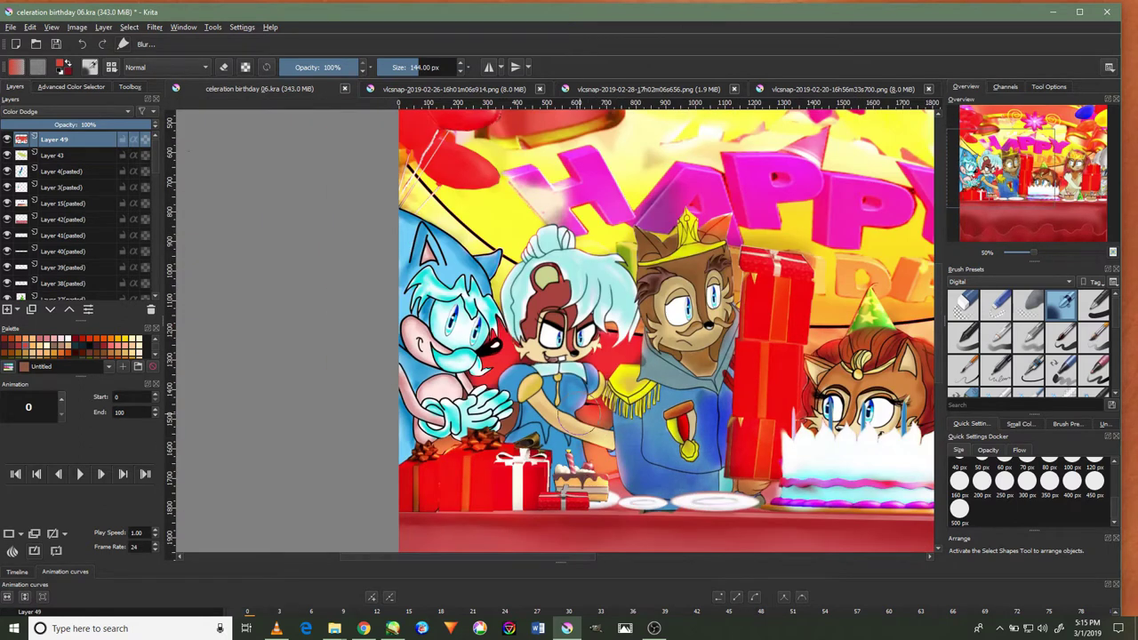
scroll(556, 244, down, 1)
scroll(302, 378, up, 2)
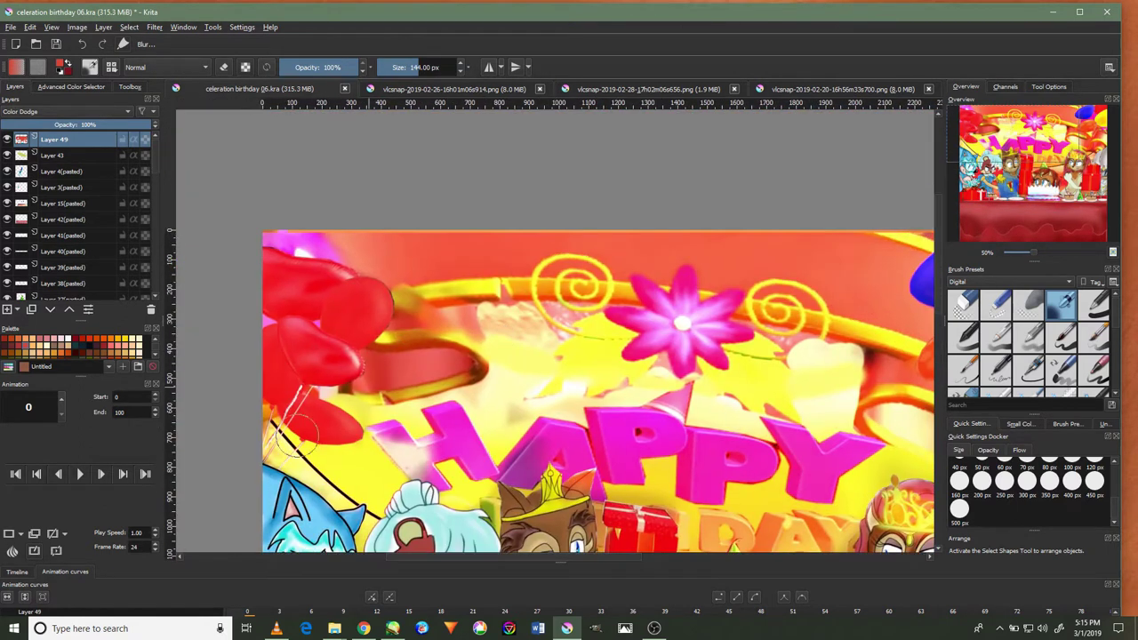
scroll(628, 281, down, 5)
scroll(641, 219, down, 4)
drag(594, 369, 496, 359)
drag(462, 360, 582, 364)
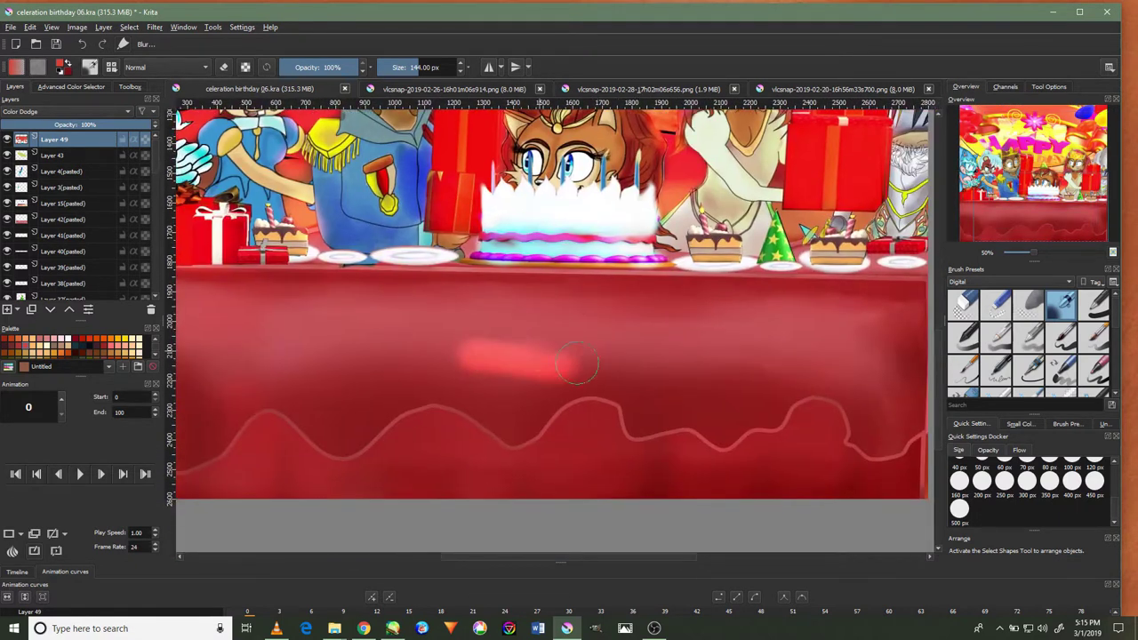
Undo the dodge strokes painted over the tablecloth and plates
click(82, 44)
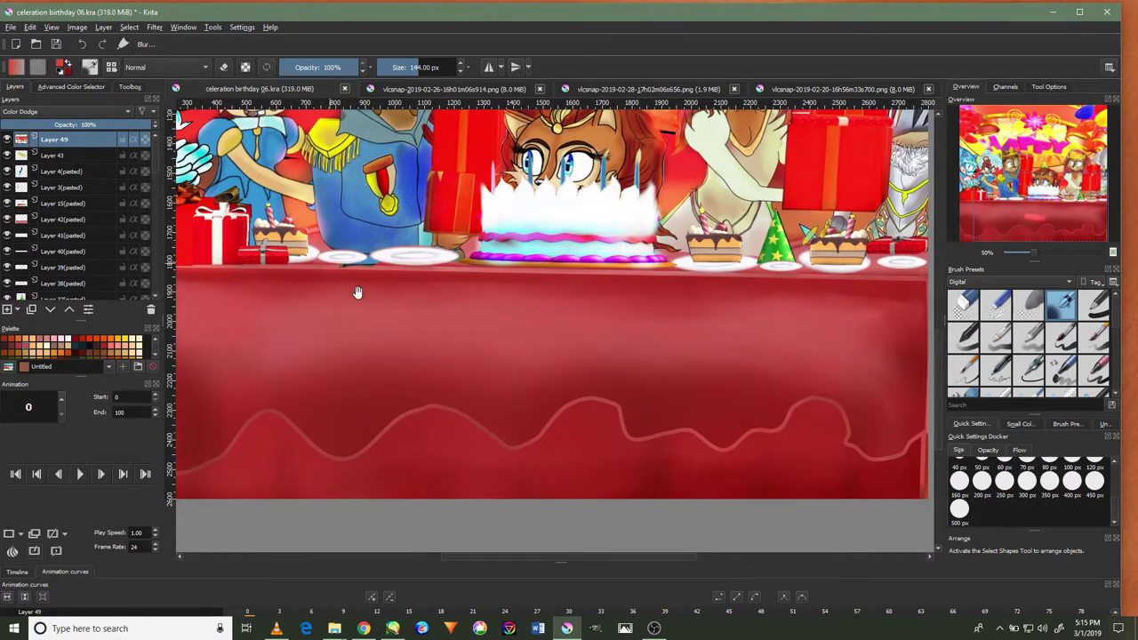
scroll(339, 280, up, 2)
scroll(546, 368, up, 4)
mouse_move(546, 368)
mouse_down()
mouse_move(483, 394)
mouse_move(442, 269)
mouse_up()
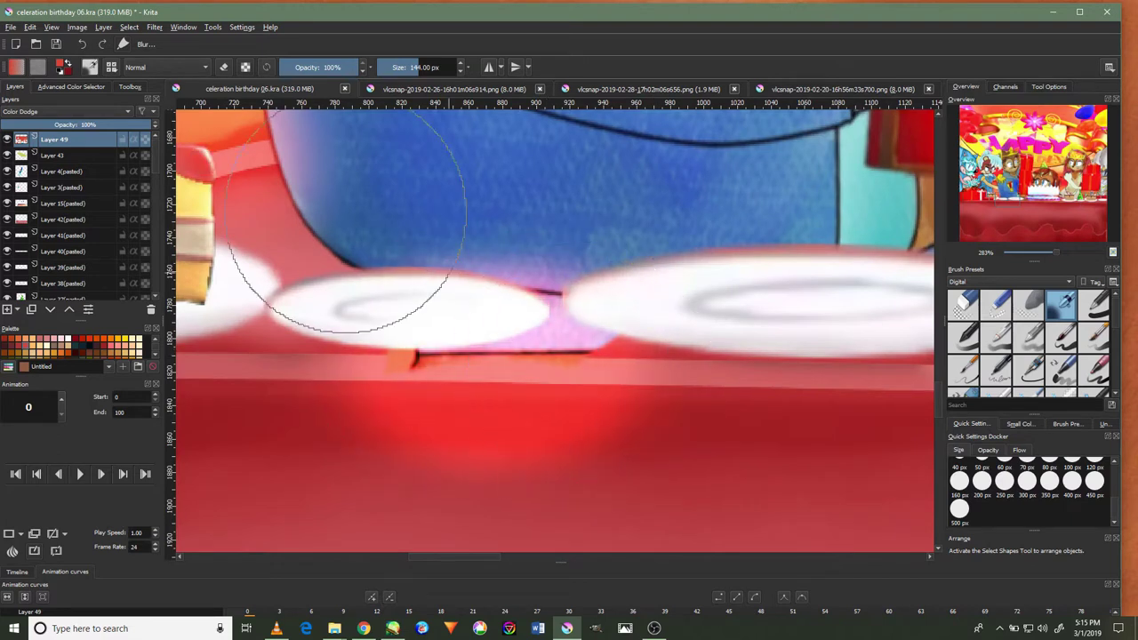
click(82, 44)
scroll(78, 219, down, 5)
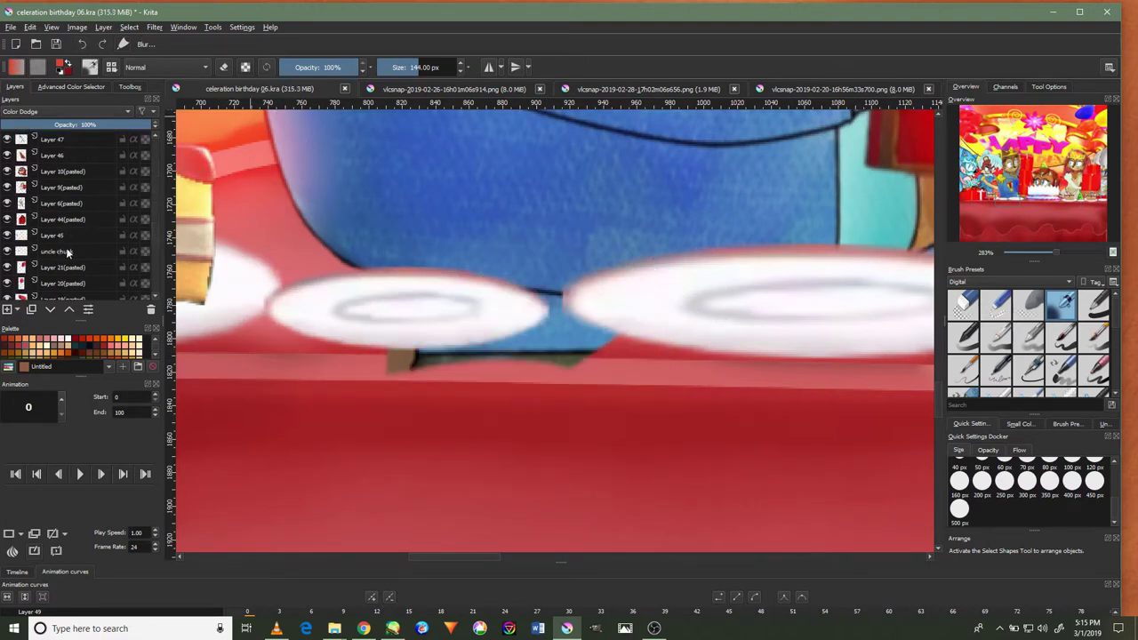
Toggle Layer 11(pasted) off and on to check its content
click(15, 171)
click(7, 171)
scroll(14, 177, up, 1)
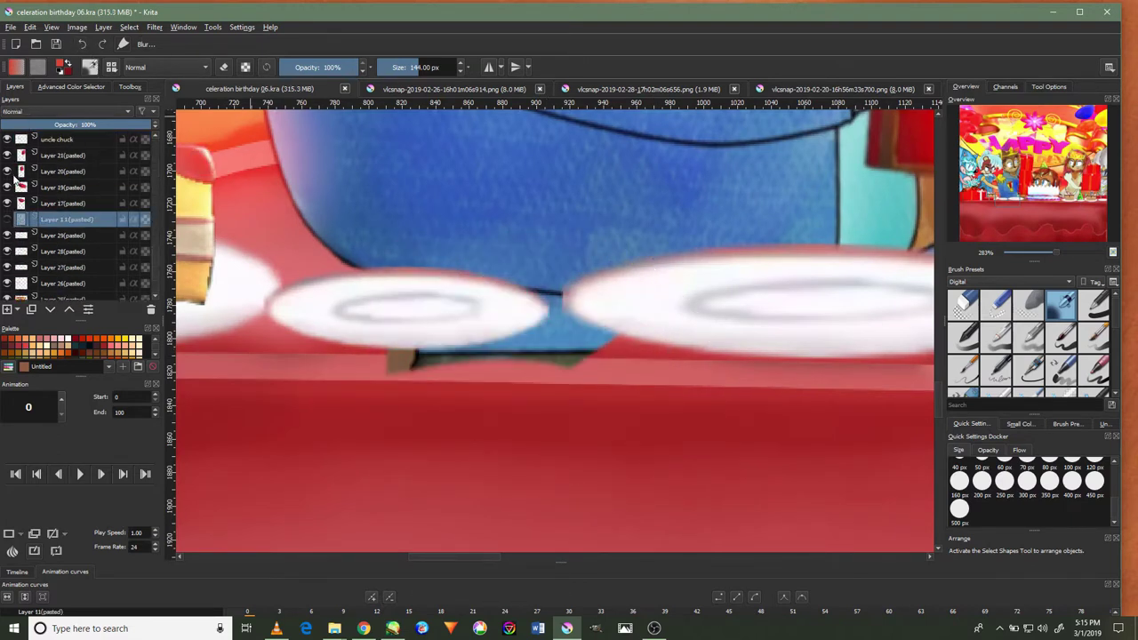
click(11, 221)
scroll(47, 197, up, 1)
scroll(30, 229, up, 3)
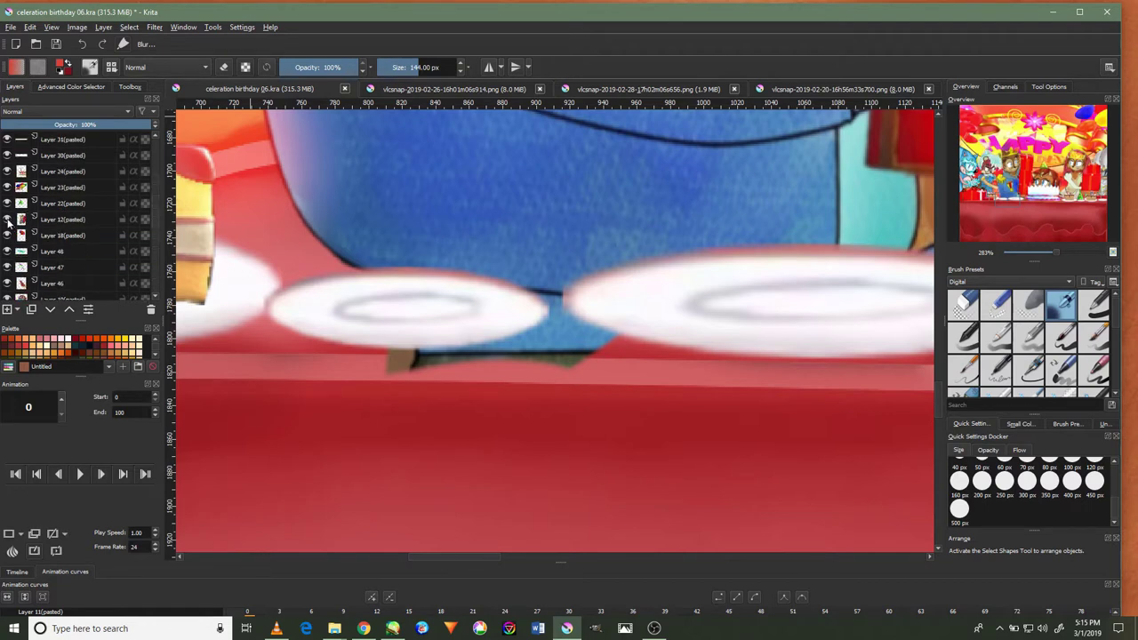
On Layer 12(pasted), erase the dark strip under the plates with a 25 px eraser
click(75, 222)
click(996, 305)
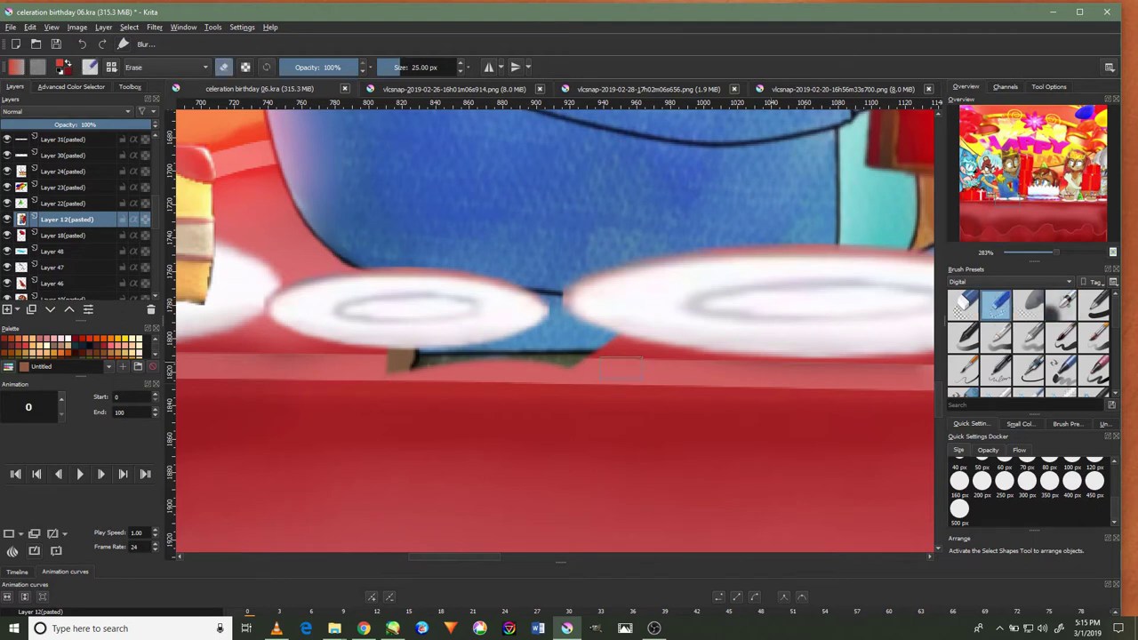
drag(604, 358, 510, 345)
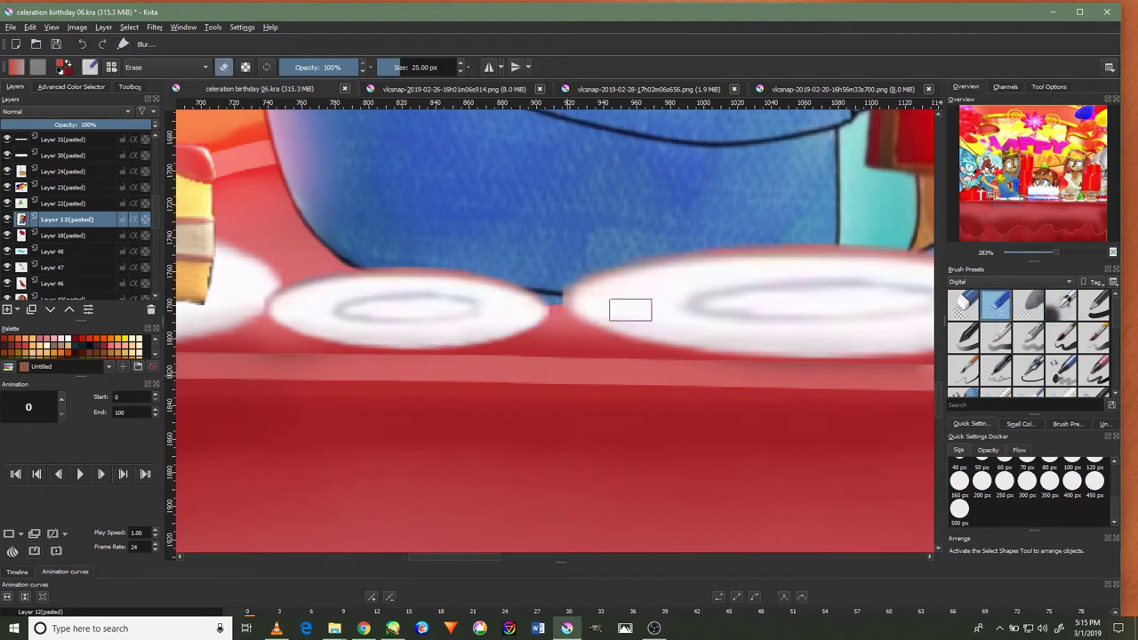
scroll(379, 309, down, 3)
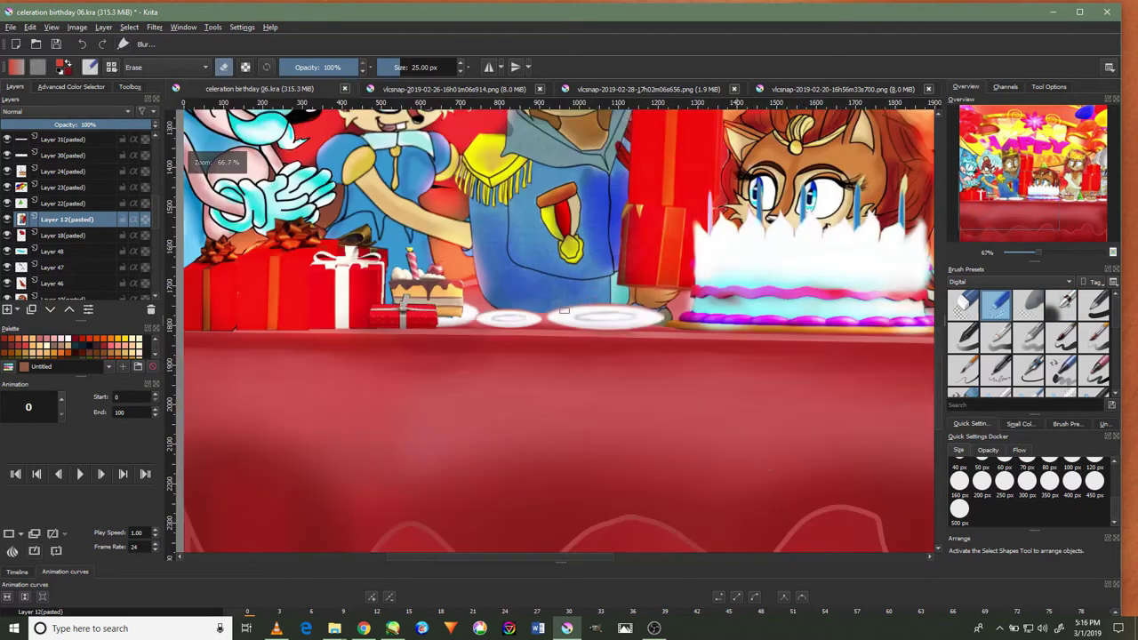
scroll(666, 335, up, 2)
scroll(686, 322, up, 2)
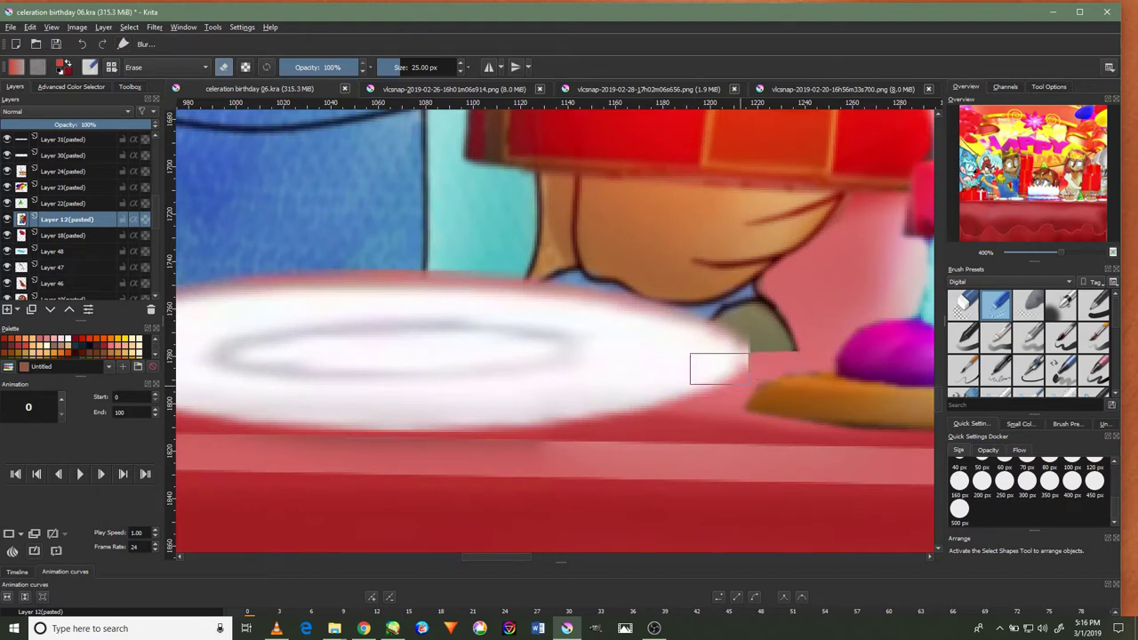
scroll(719, 370, down, 2)
scroll(622, 355, down, 2)
scroll(491, 332, up, 1)
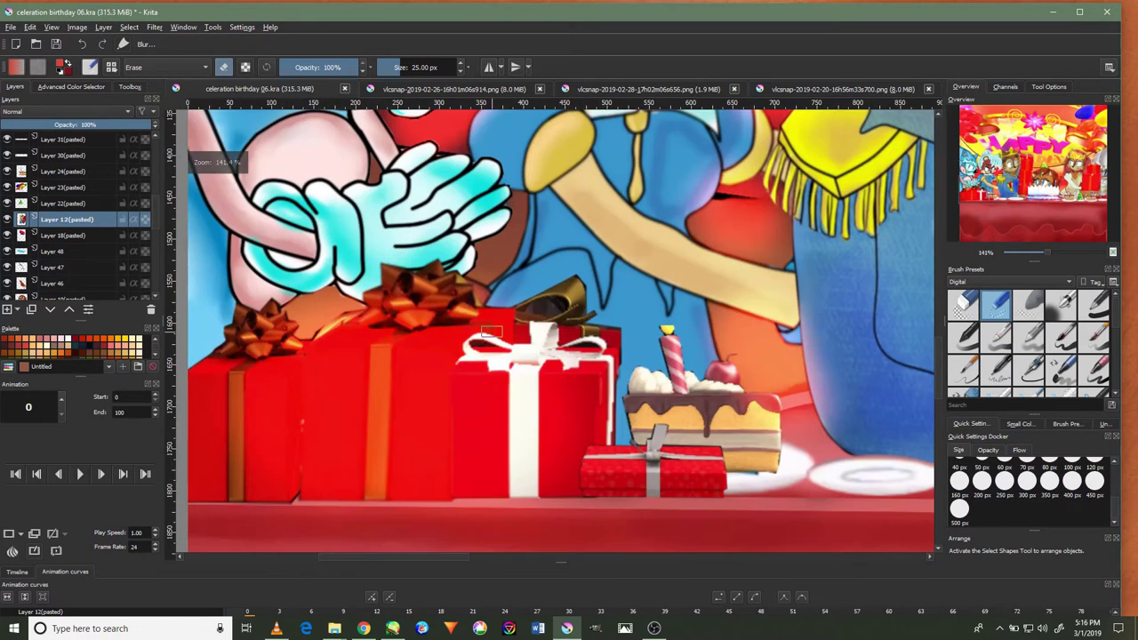
scroll(491, 332, down, 1)
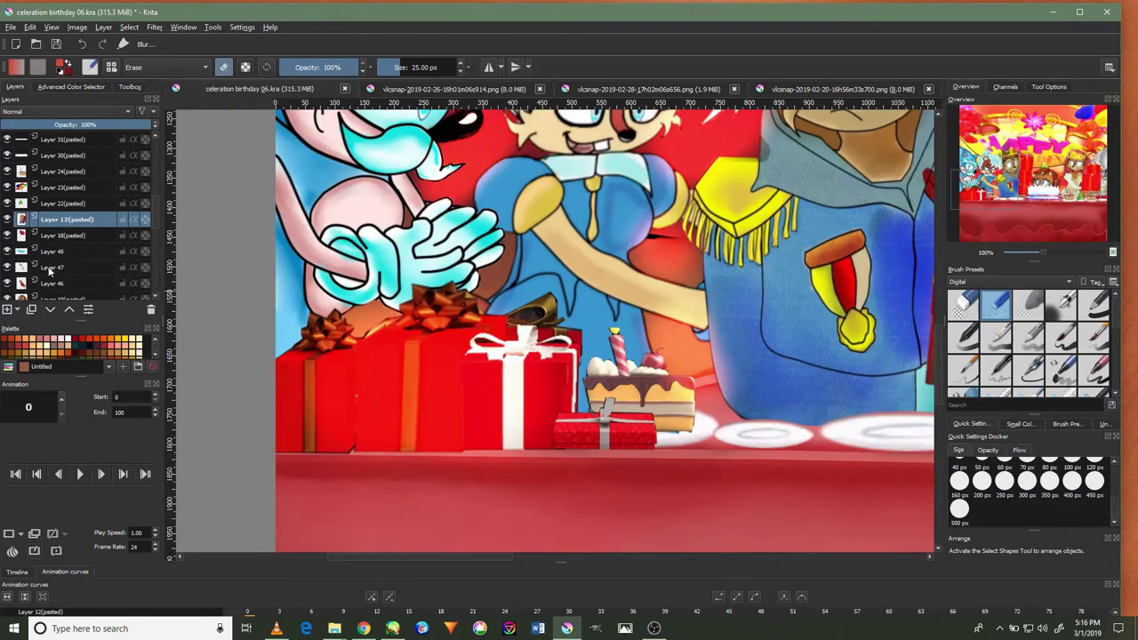
Select Layer 49 at the top and add a new layer above it
click(57, 241)
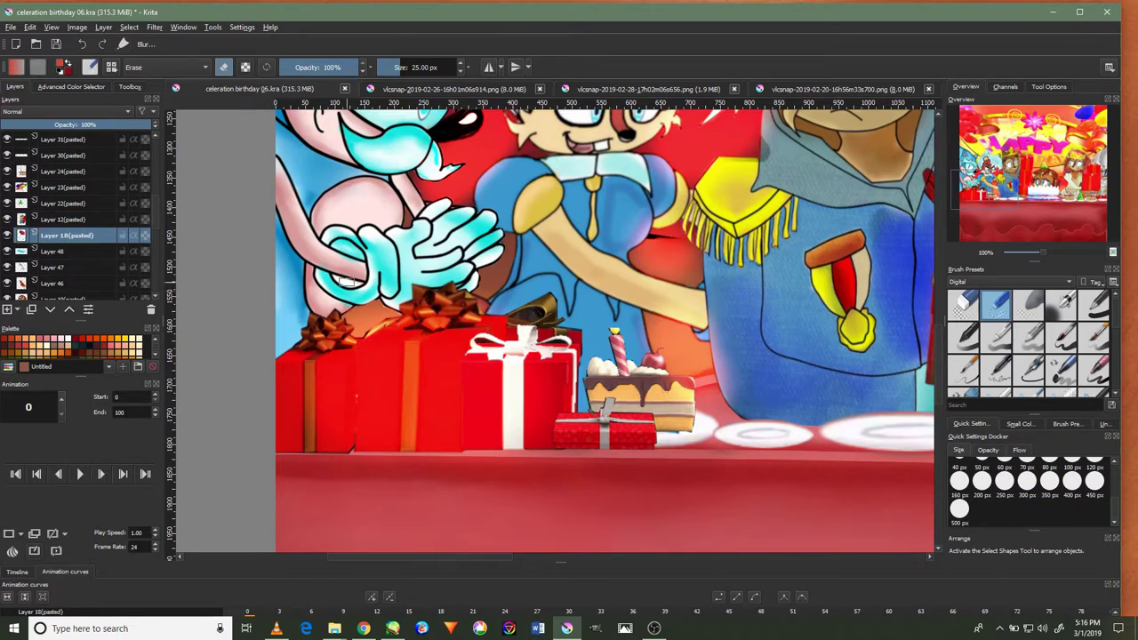
scroll(612, 364, down, 2)
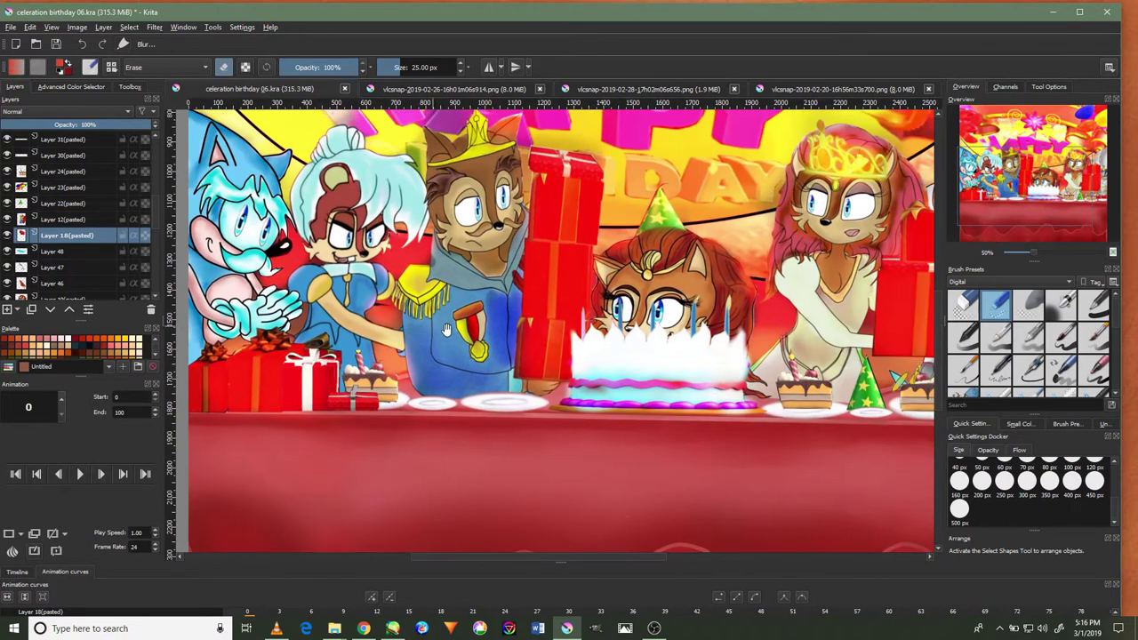
drag(692, 320, 178, 338)
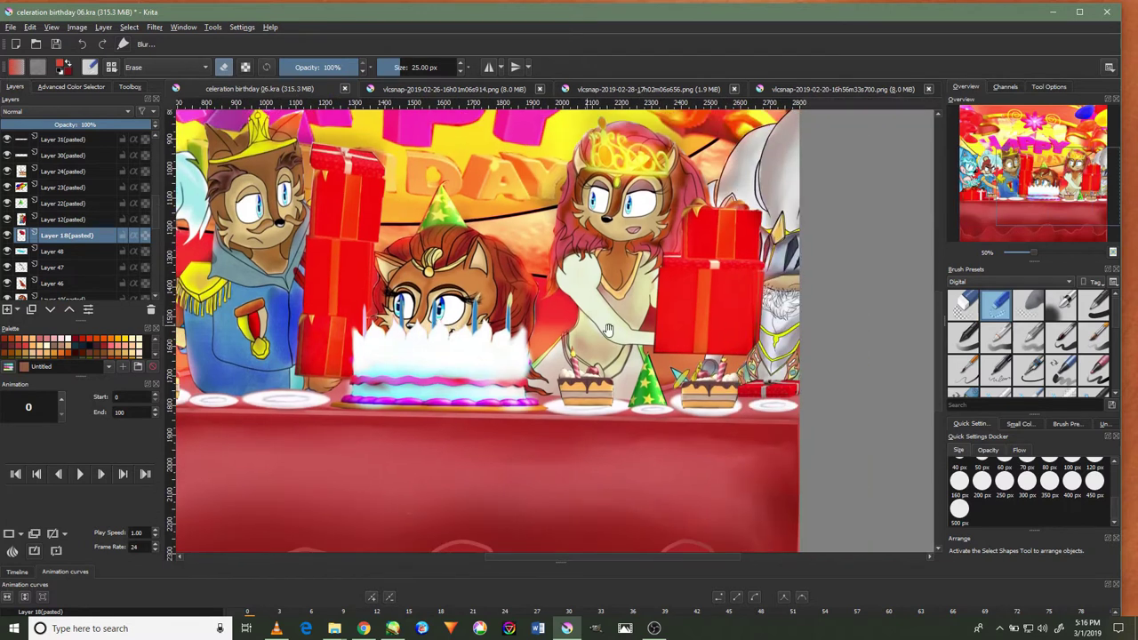
scroll(548, 370, up, 4)
scroll(546, 370, down, 5)
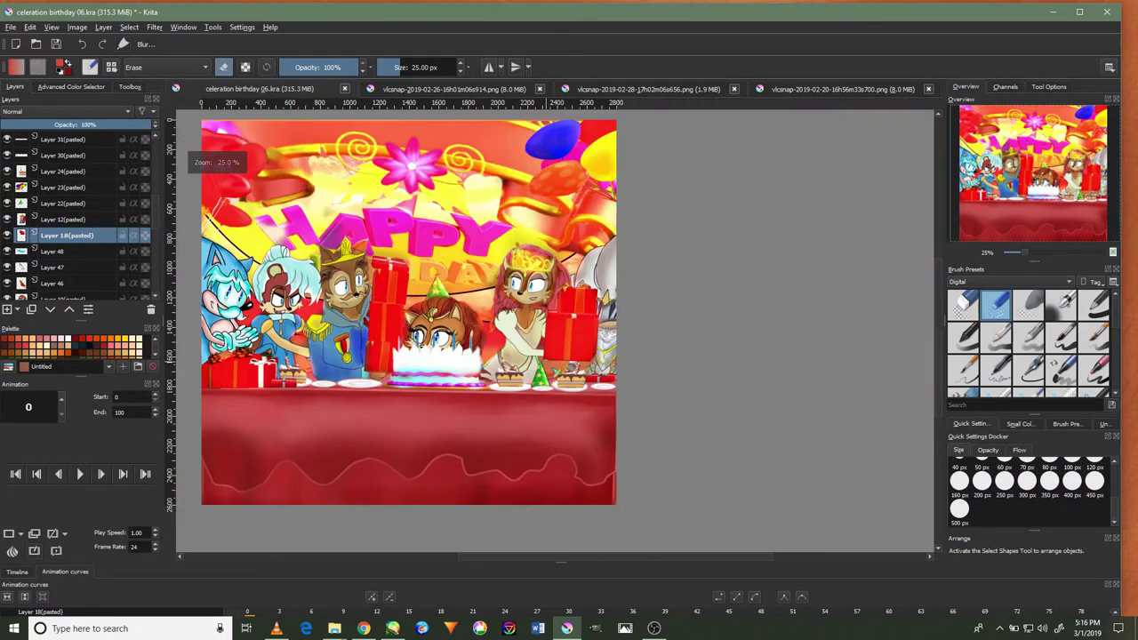
drag(190, 180, 224, 218)
scroll(158, 187, up, 5)
click(53, 138)
click(7, 309)
Set Layer 50 to Color Dodge at 31% opacity with a soft 59 px brush
click(66, 111)
click(58, 132)
scroll(305, 374, up, 2)
scroll(356, 197, up, 4)
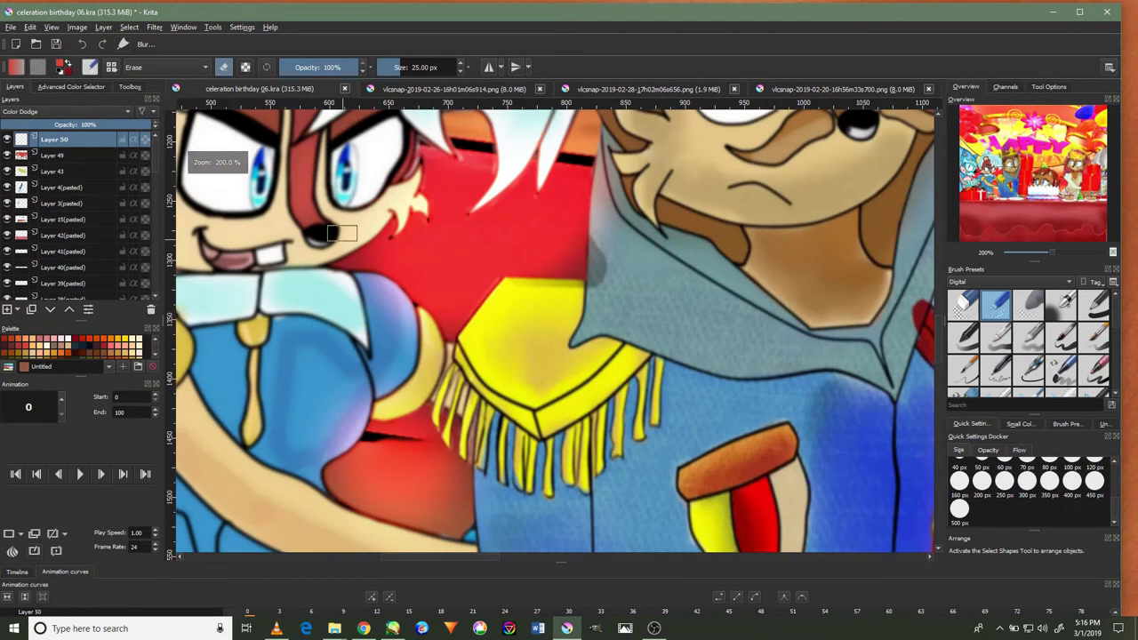
click(1062, 309)
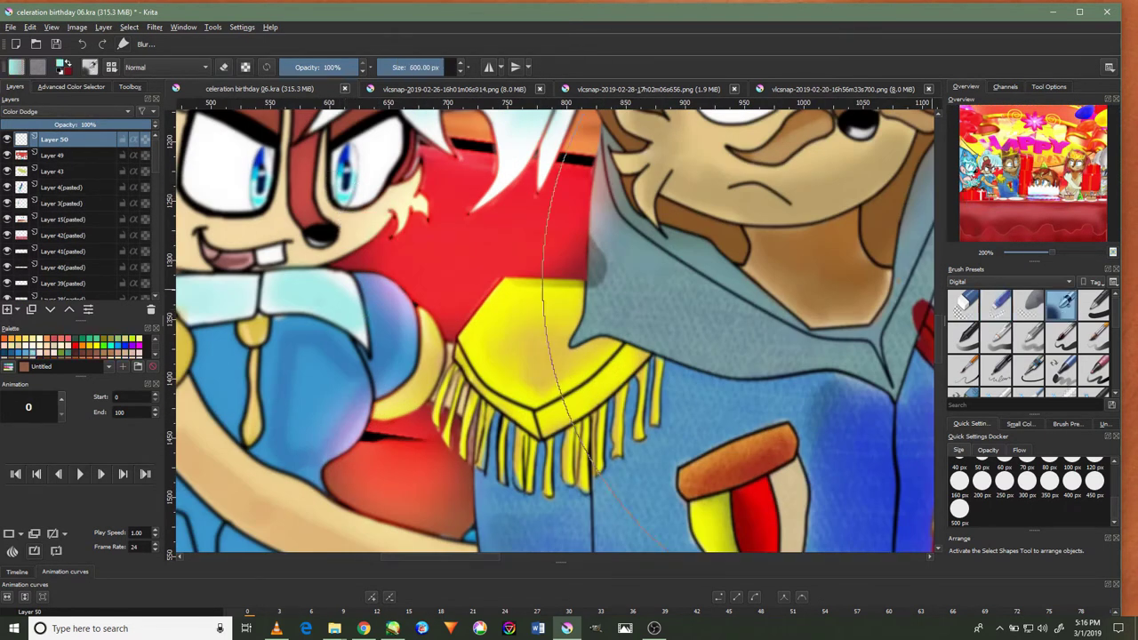
drag(489, 192, 457, 216)
mouse_move(336, 169)
mouse_down()
mouse_move(509, 347)
mouse_move(732, 400)
mouse_up()
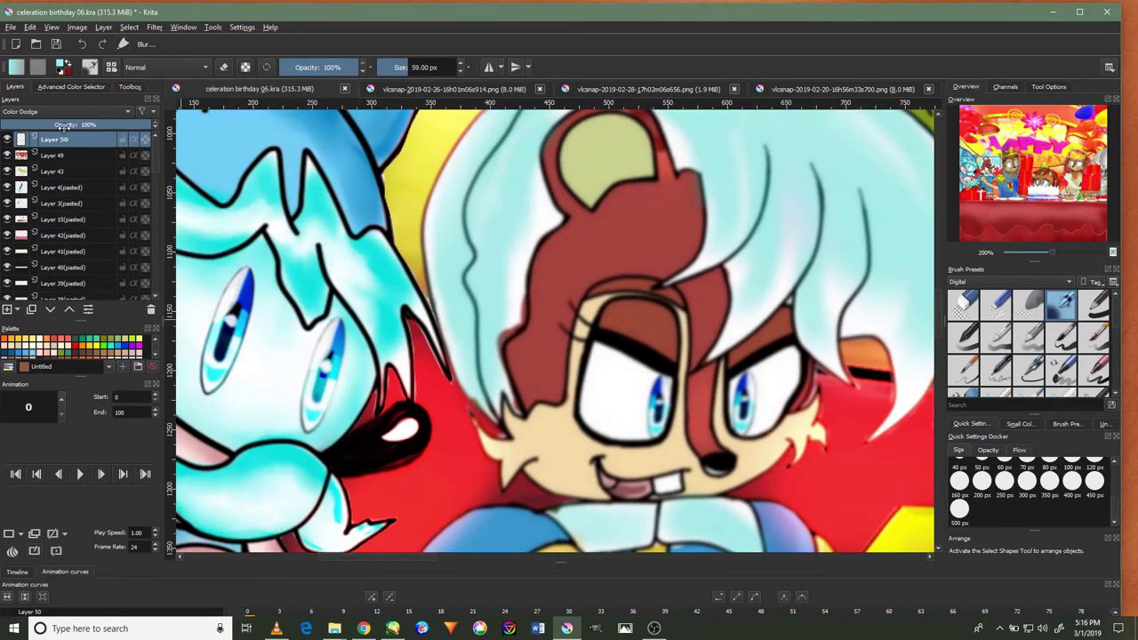
click(62, 125)
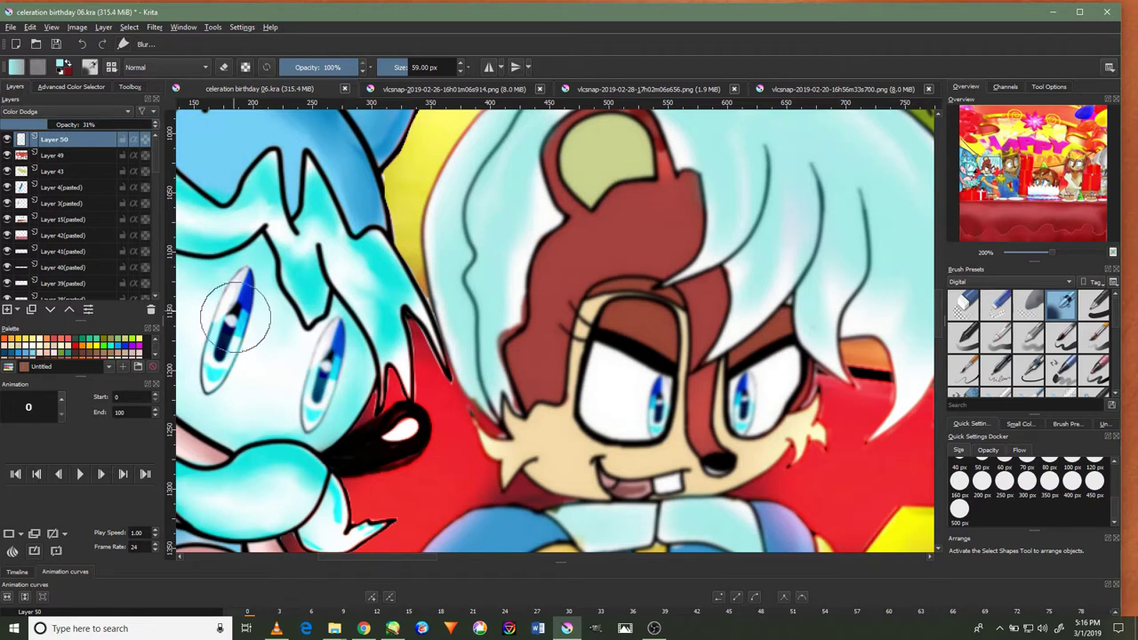
Paint glow into the blue, brown and party-hat characters' eyes
drag(226, 298, 244, 307)
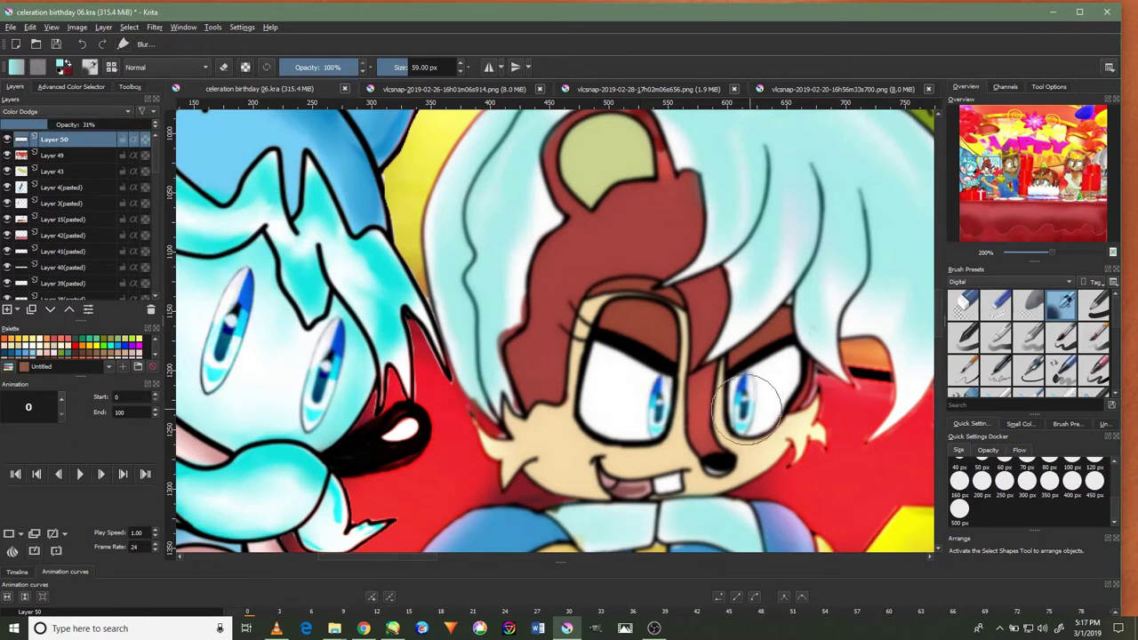
drag(756, 378, 280, 280)
drag(683, 182, 702, 204)
drag(782, 152, 805, 182)
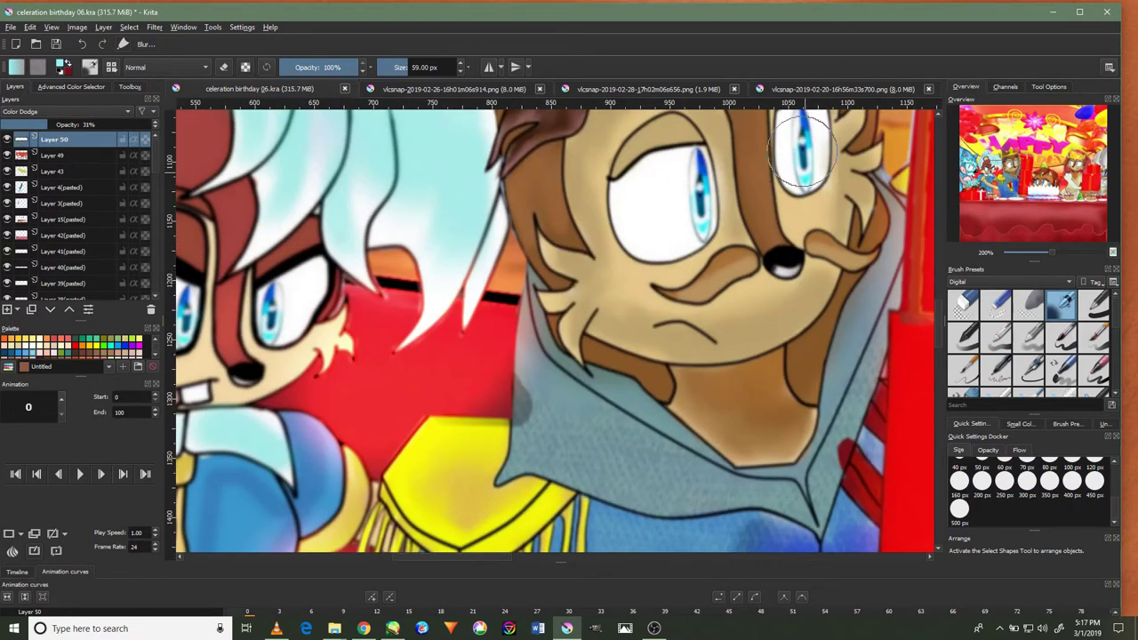
drag(752, 332, 593, 224)
drag(531, 397, 554, 254)
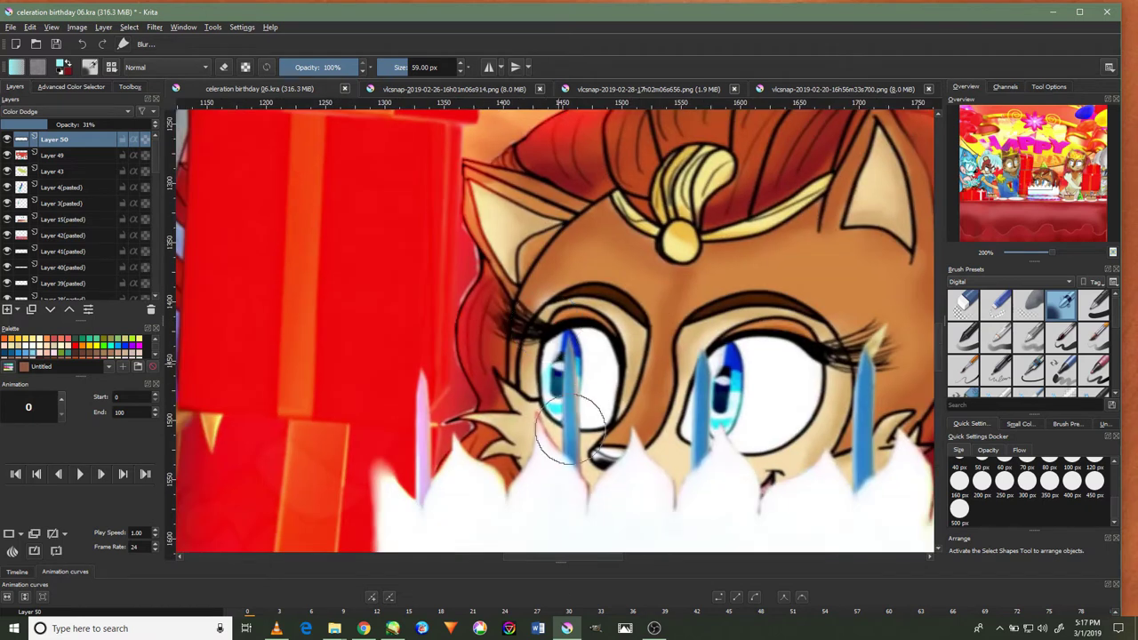
drag(725, 409, 733, 365)
scroll(738, 373, down, 4)
scroll(807, 322, up, 3)
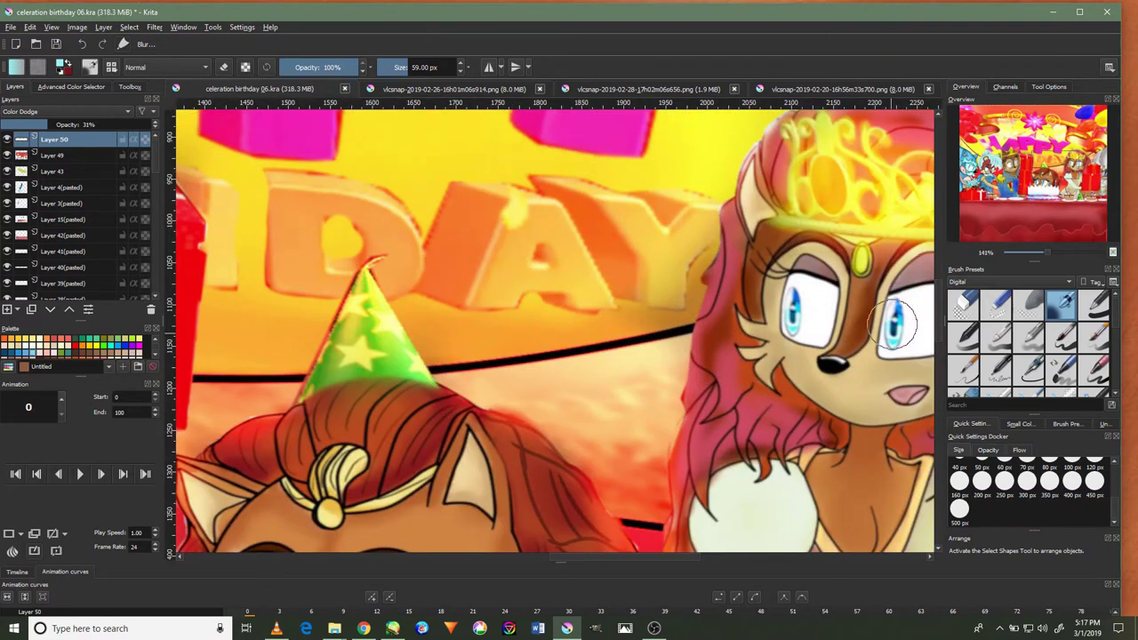
scroll(897, 325, down, 3)
drag(752, 248, 658, 293)
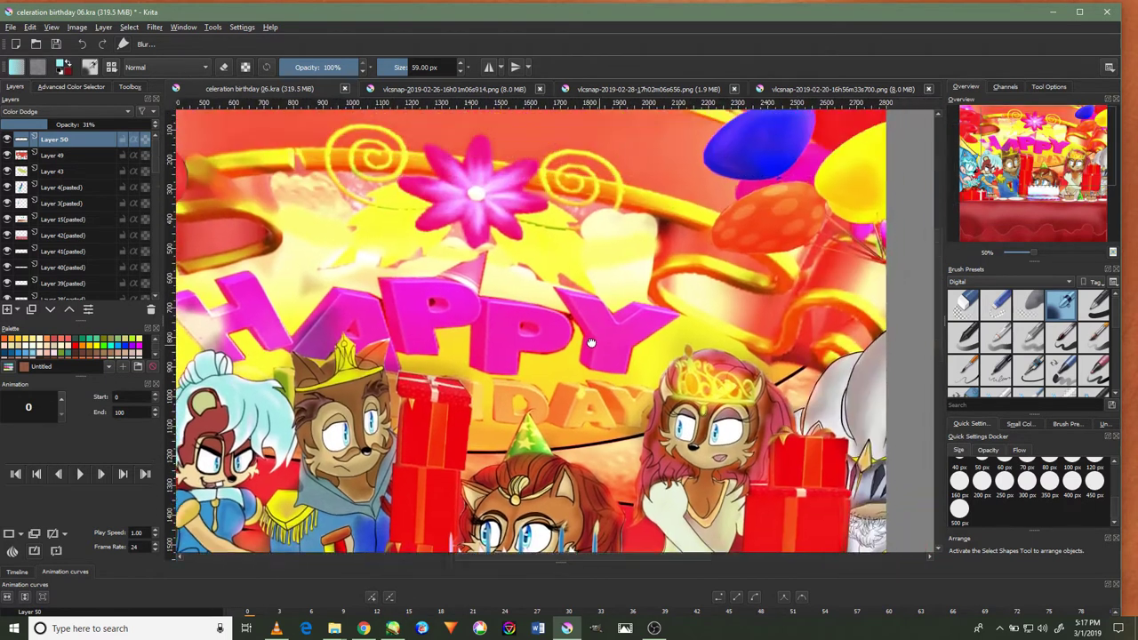
scroll(656, 311, down, 1)
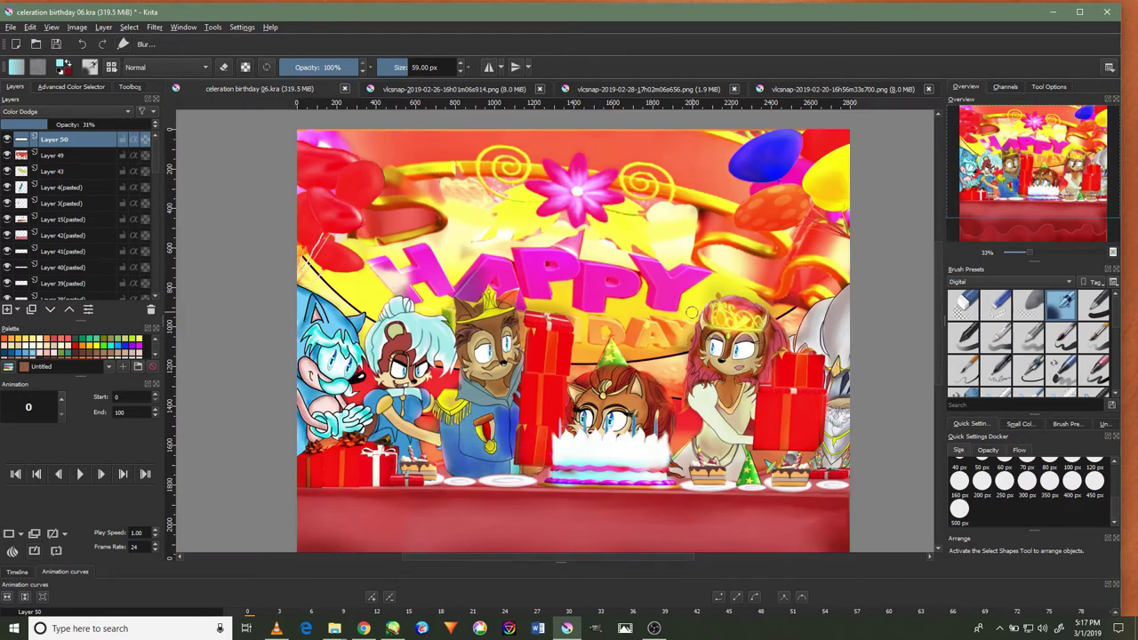
drag(687, 320, 643, 276)
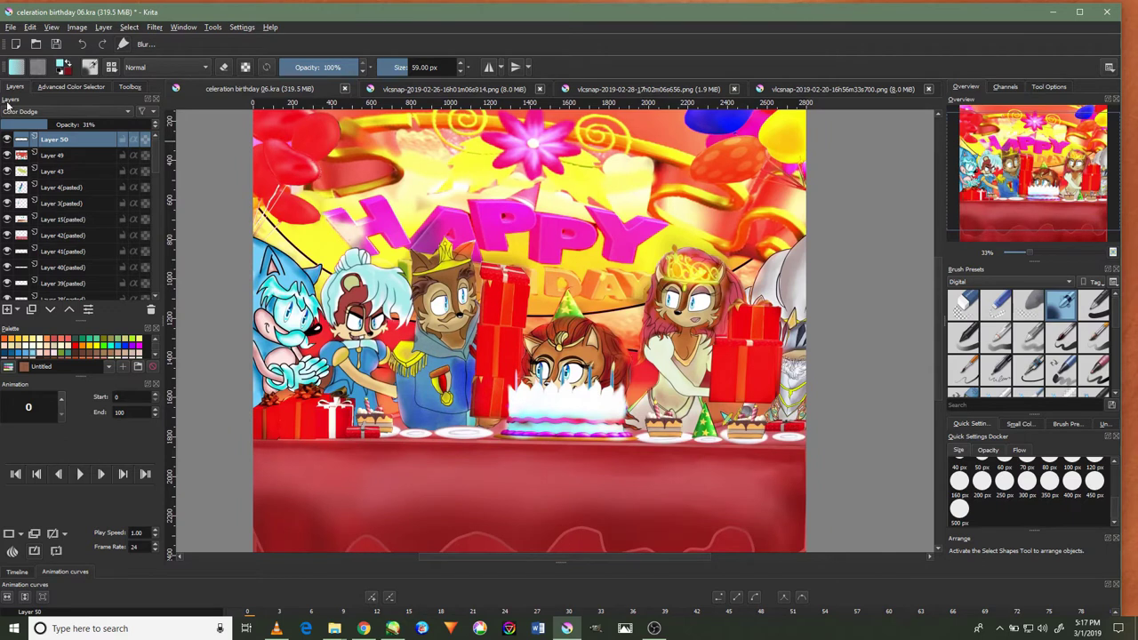
Browse the Textures and Sketch brush preset categories
click(994, 282)
click(977, 364)
click(994, 282)
click(998, 274)
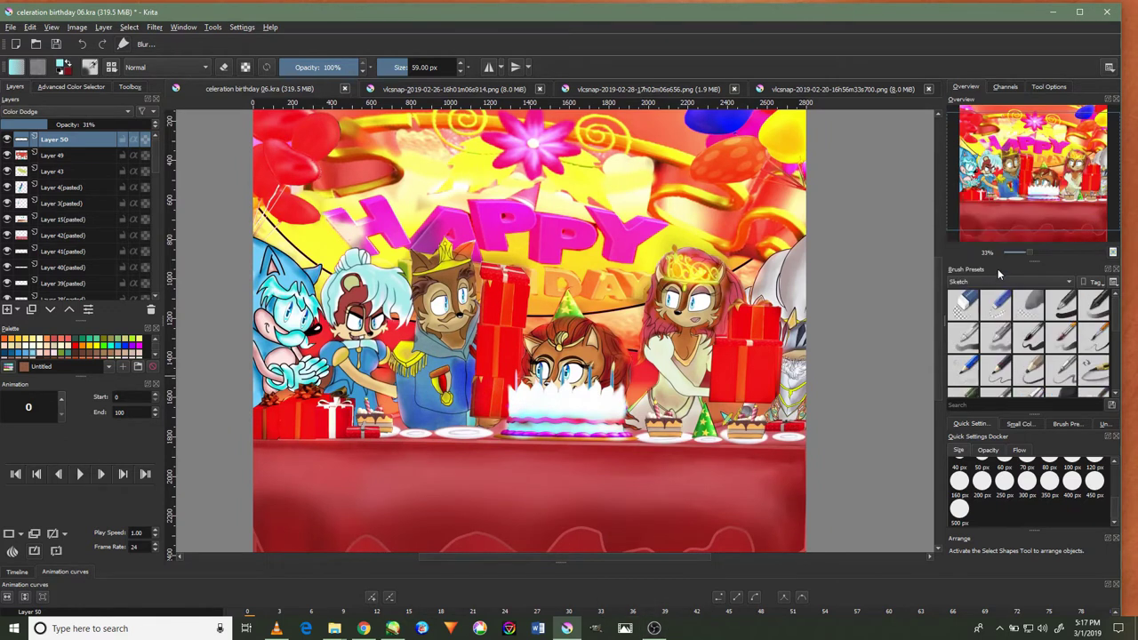
Save the artwork as a Krita document named 'celeration birthday 07'
click(11, 27)
click(36, 96)
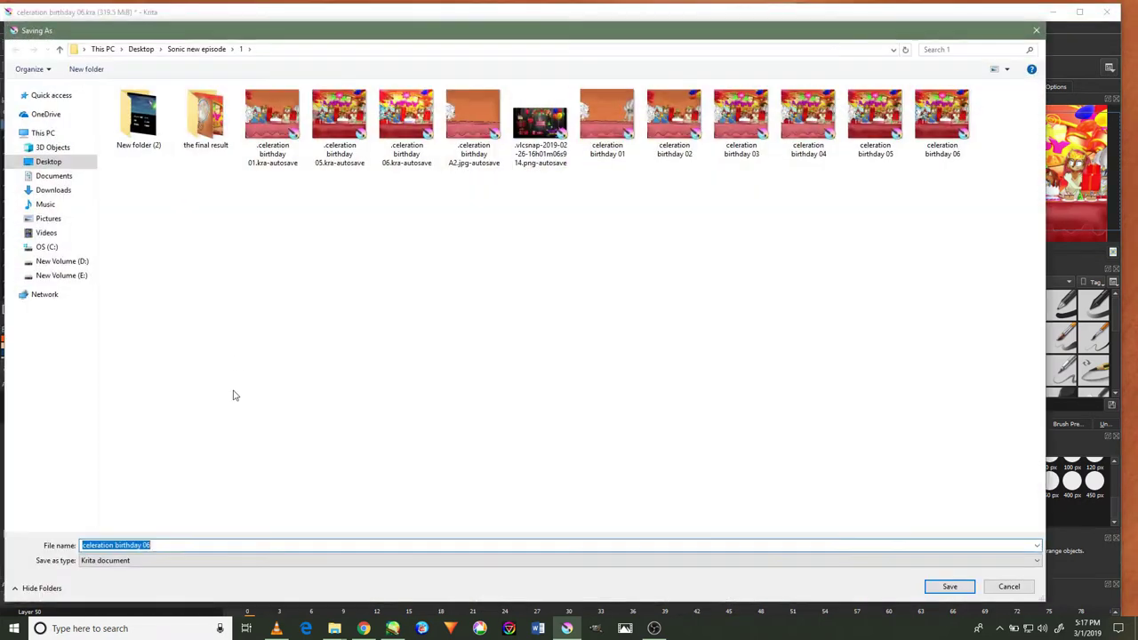
key(BackSpace)
text(7)
key(Return)
click(656, 629)
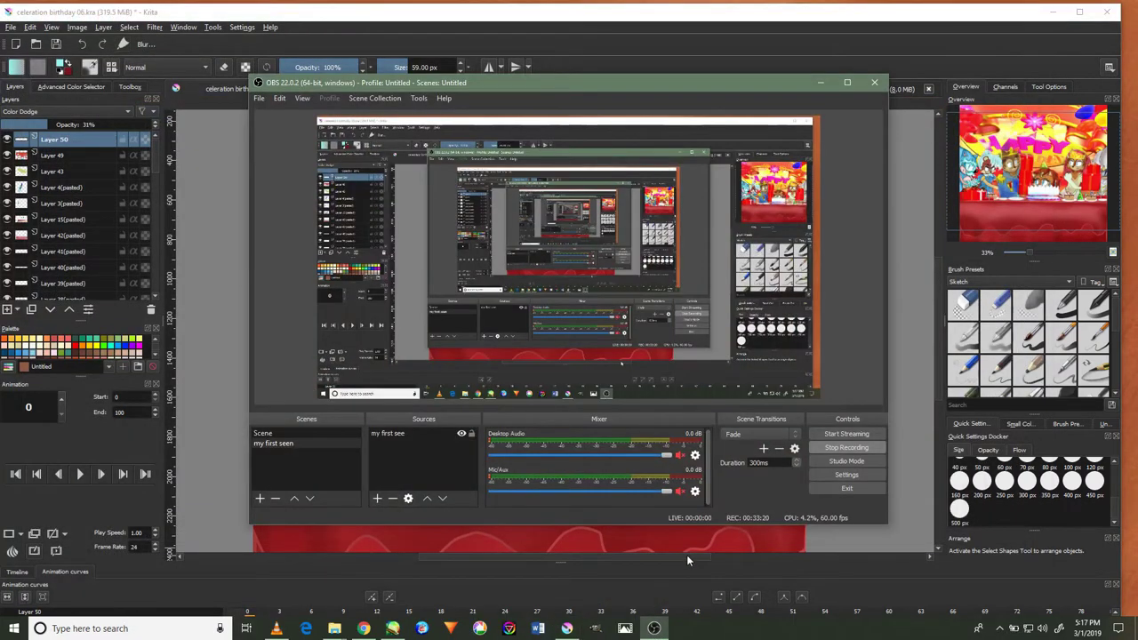